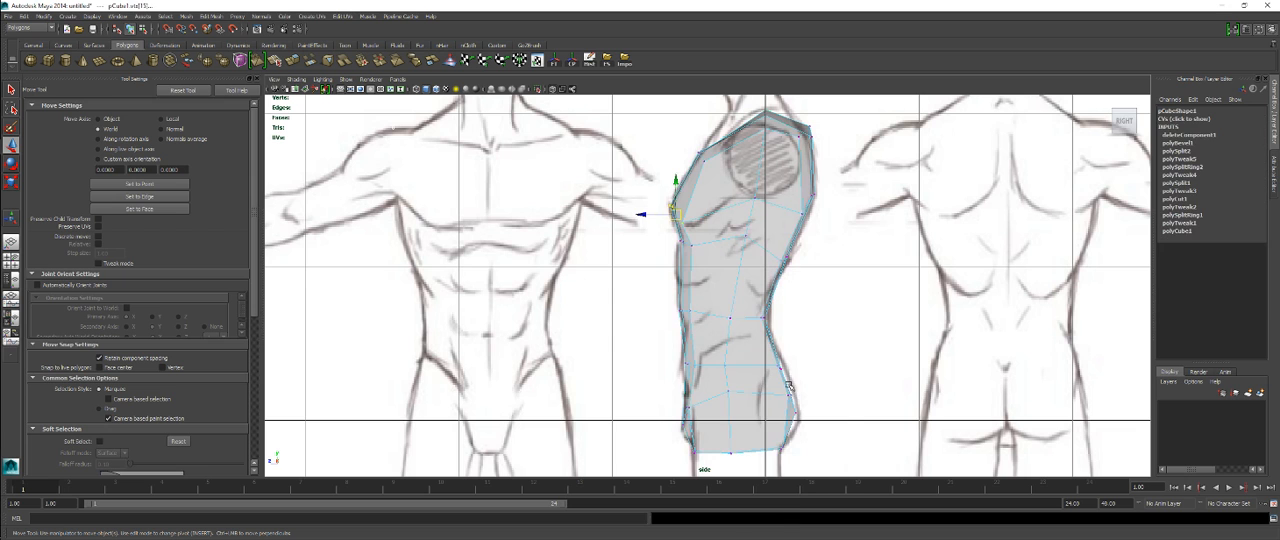
Step: Compare the torso mesh's outline with the side-view reference drawing, from the hips up to the shoulder and neck
left_click(789, 393)
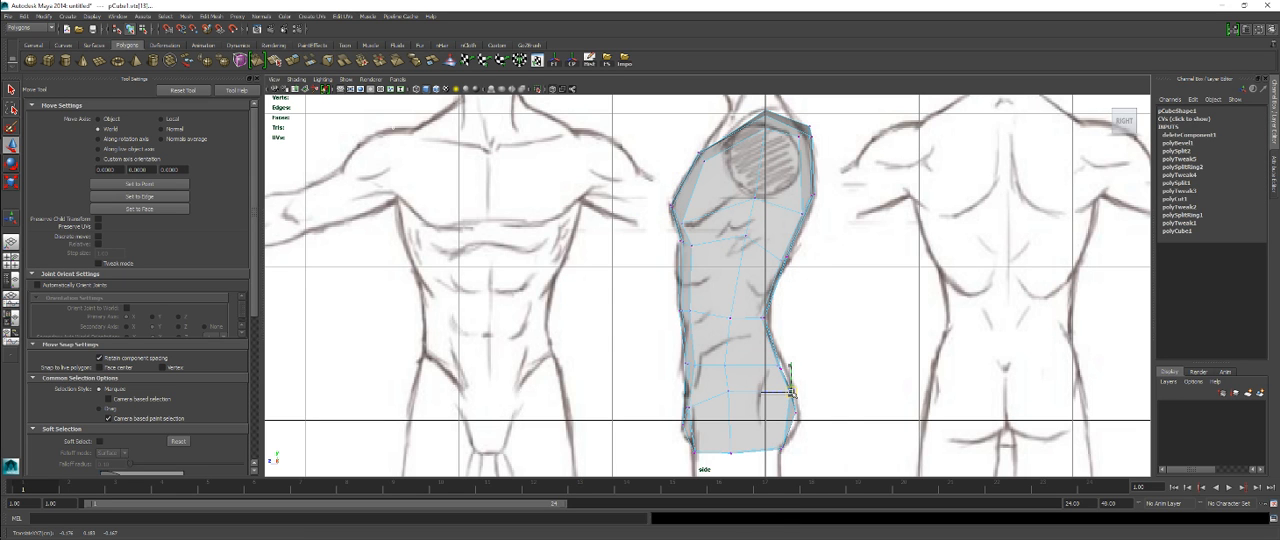
scroll(780, 381, "down", 3)
scroll(780, 381, "up", 4)
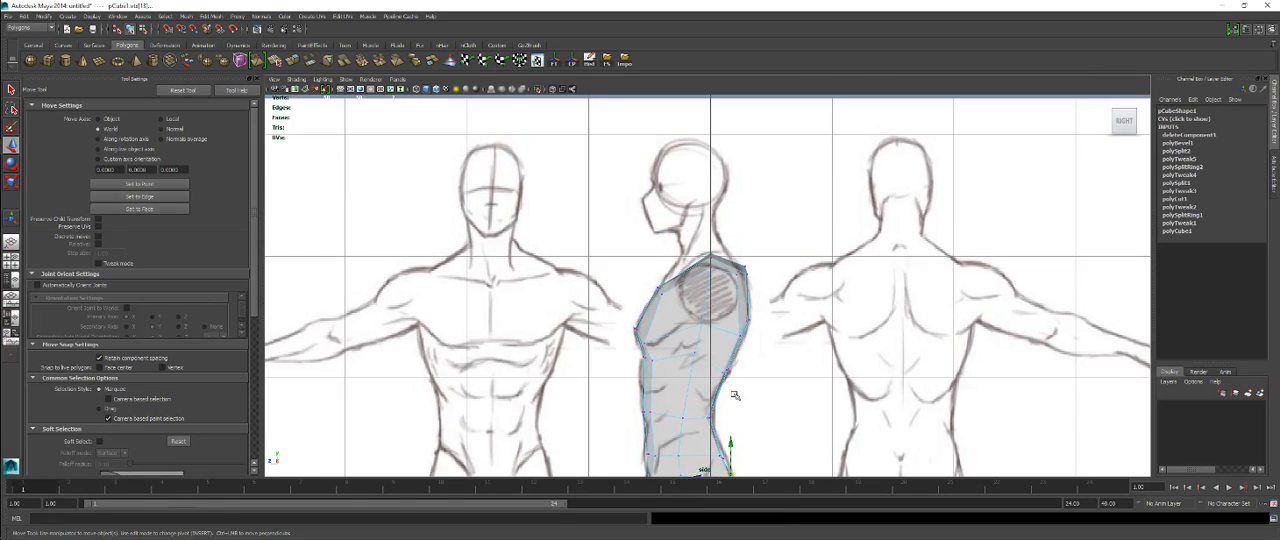
scroll(727, 326, "up", 3)
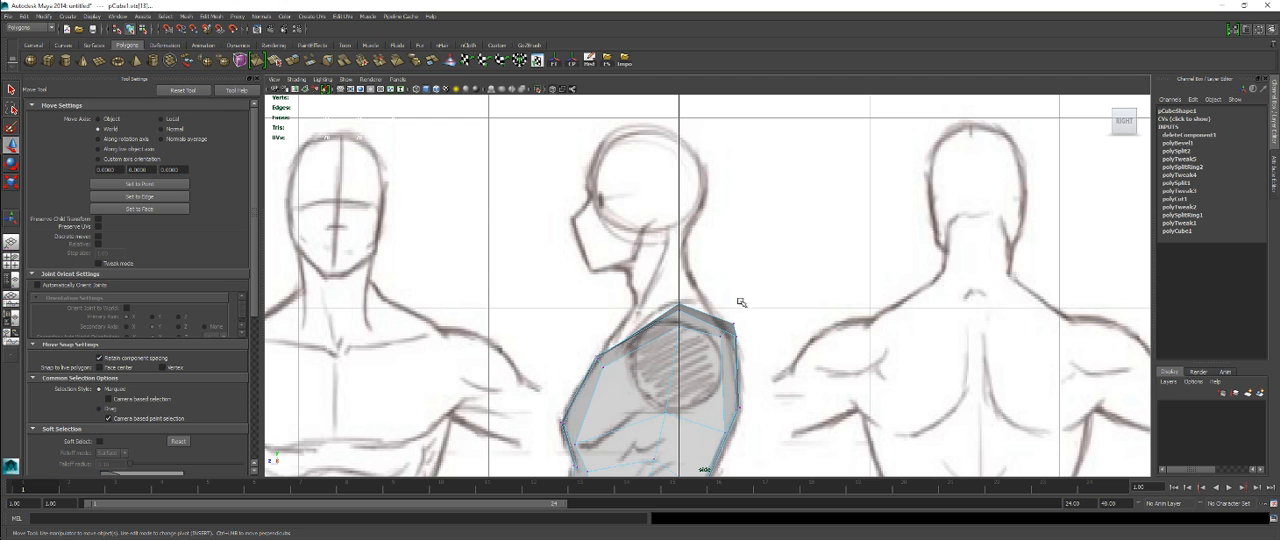
middle_click_drag(752, 369, 755, 337, "alt")
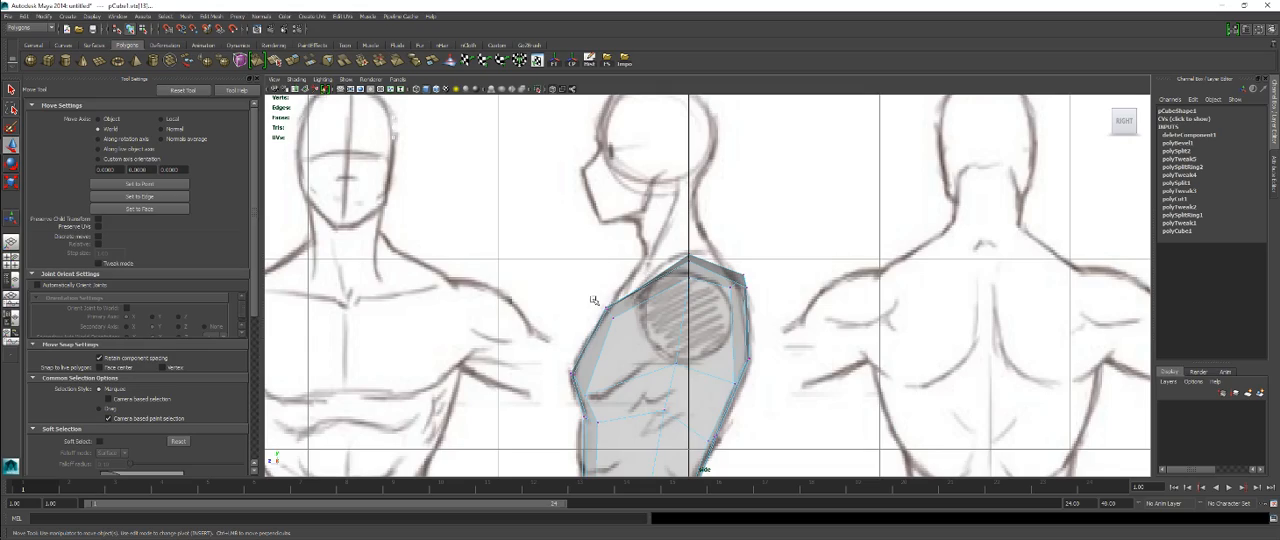
key("space")
key("space")
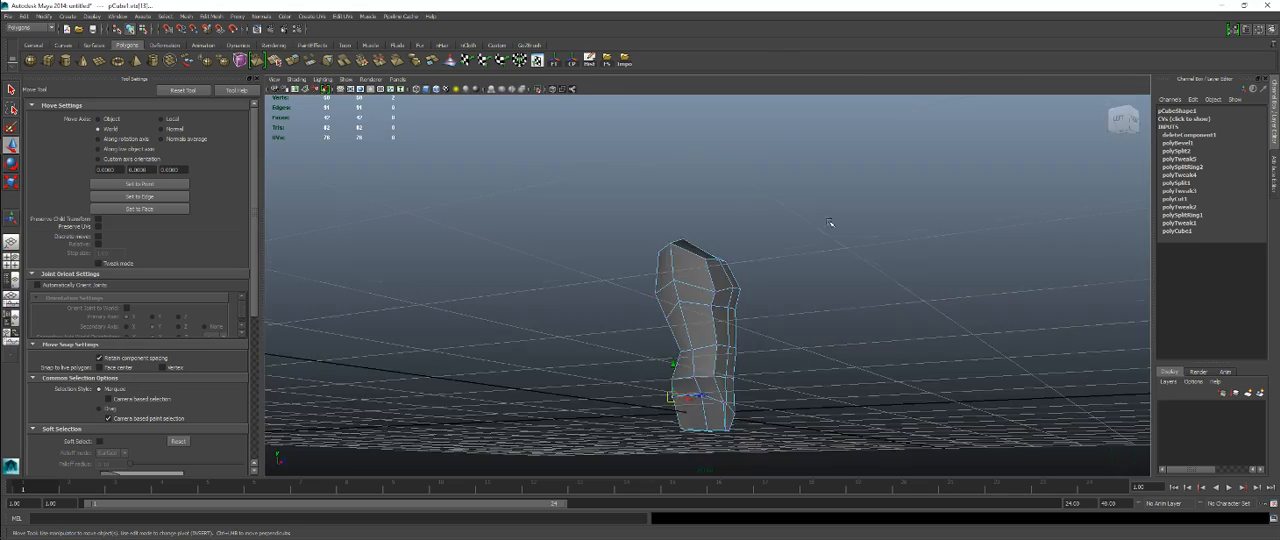
Step: Inspect the torso mesh's shape from several angles in the perspective view
mouse_move(690, 280)
left_mouse_down("alt")
mouse_move(569, 280)
mouse_move(780, 277)
mouse_move(677, 277)
mouse_move(693, 276)
left_mouse_up("alt")
right_click_drag(693, 276, 811, 354, "alt")
left_click_drag(811, 354, 705, 311, "alt")
left_click_drag(860, 345, 471, 283, "alt")
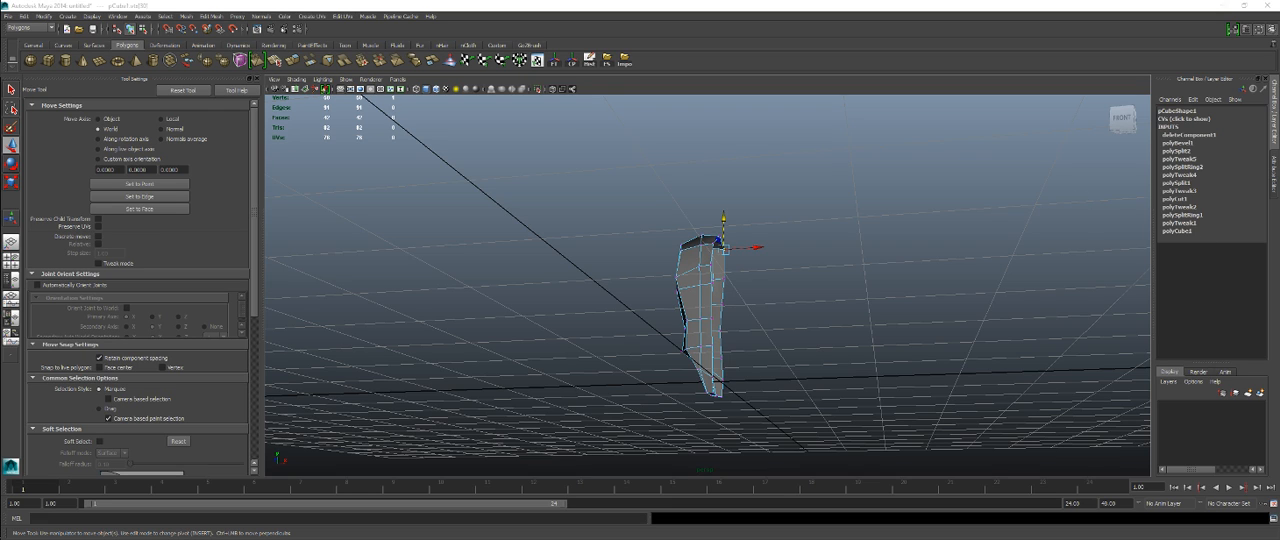
key("XF86AudioLowerVolume")
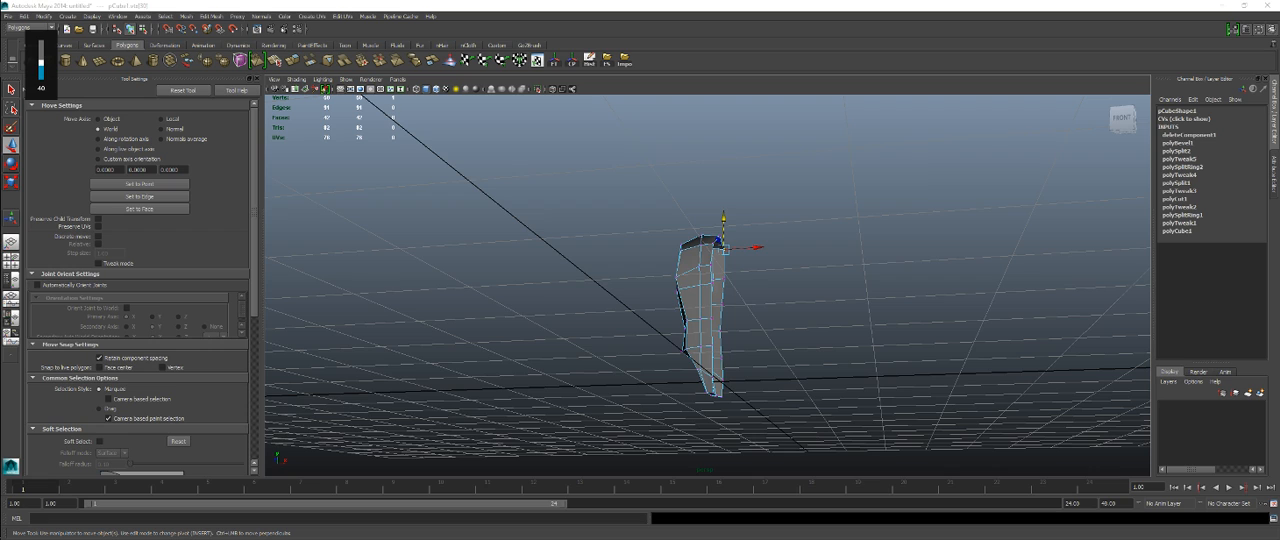
Step: Return the torso mesh to object mode, freeze its transformations and delete its construction history
mouse_move(827, 331)
left_mouse_down("alt")
mouse_move(791, 334)
mouse_move(812, 341)
left_mouse_up("alt")
scroll(760, 339, "up", 3)
right_click_drag(707, 262, 733, 252)
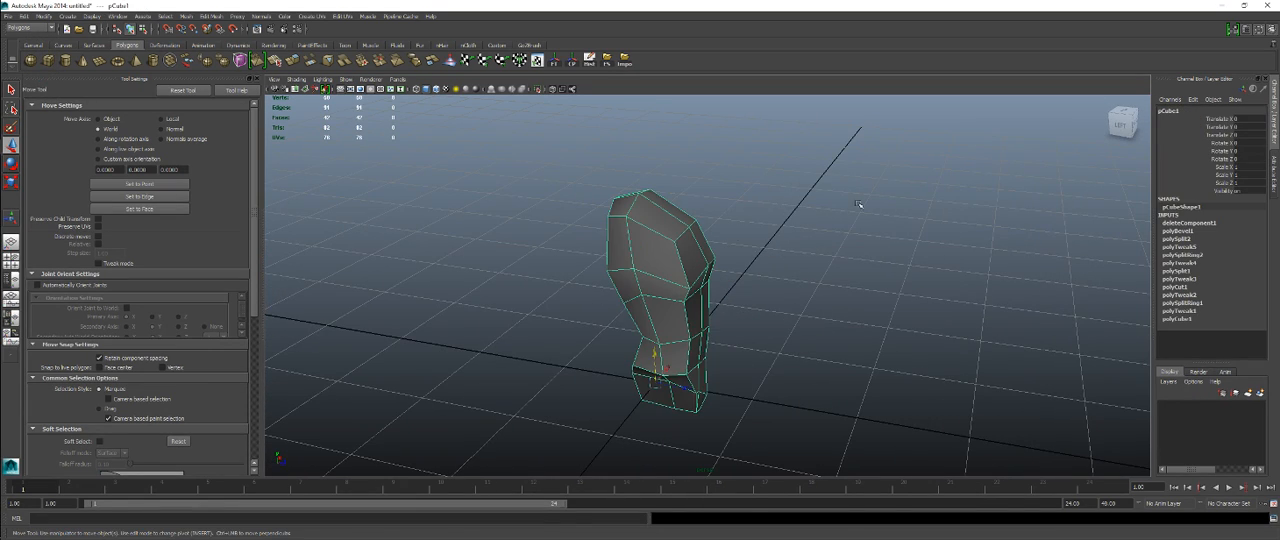
left_click_drag(858, 204, 731, 262, "alt")
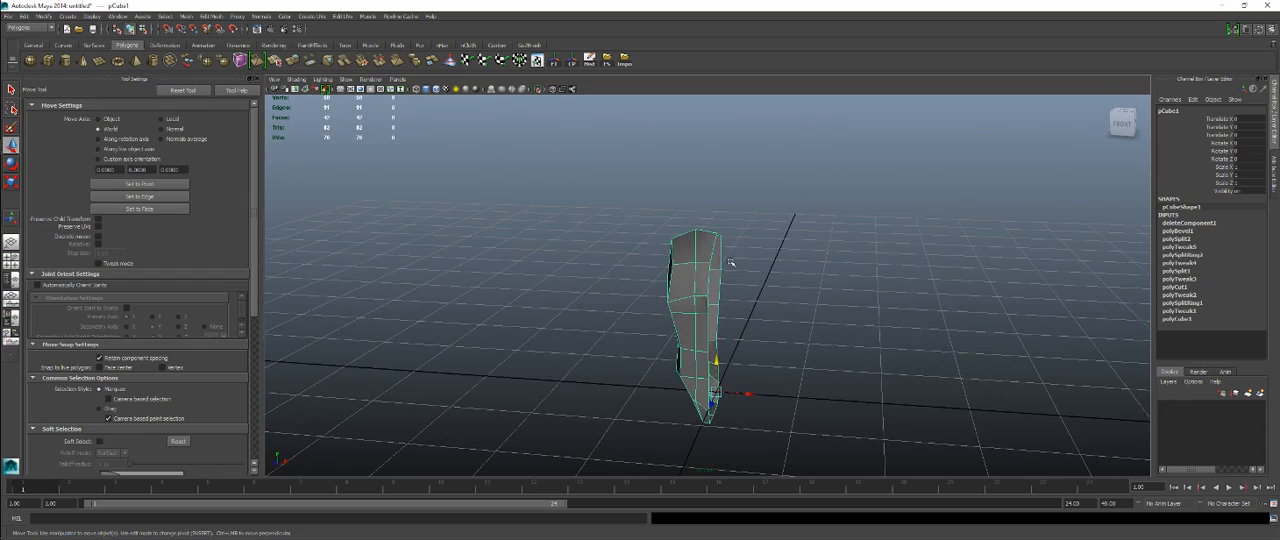
left_click(553, 60)
left_click(587, 62)
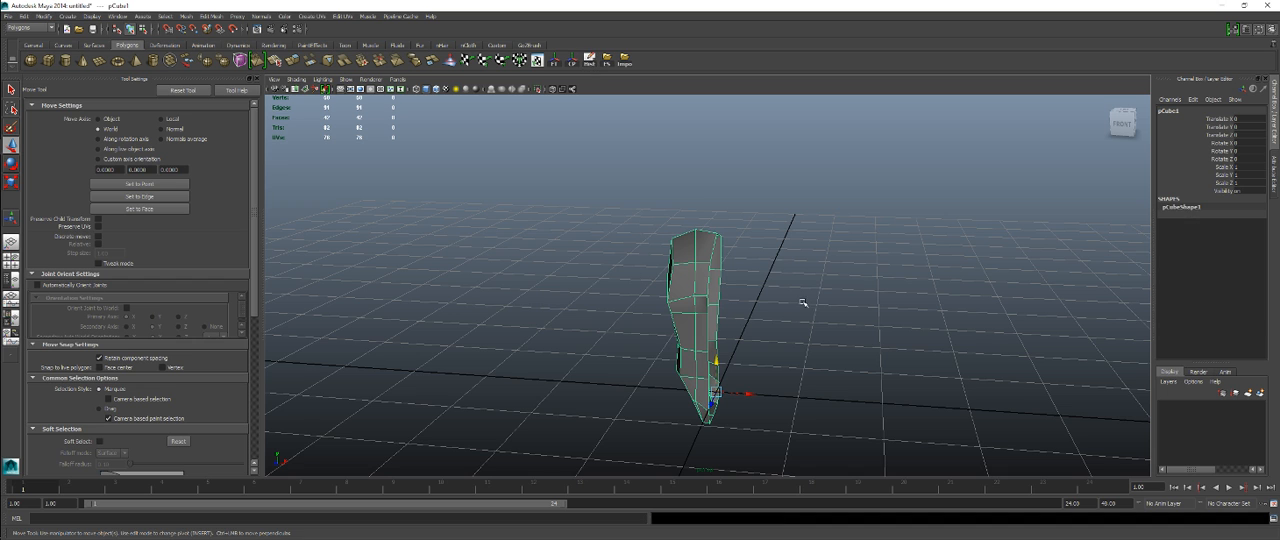
Step: Create a display layer containing the selected torso mesh and name it Torso
left_click_drag(896, 355, 1051, 429, "alt")
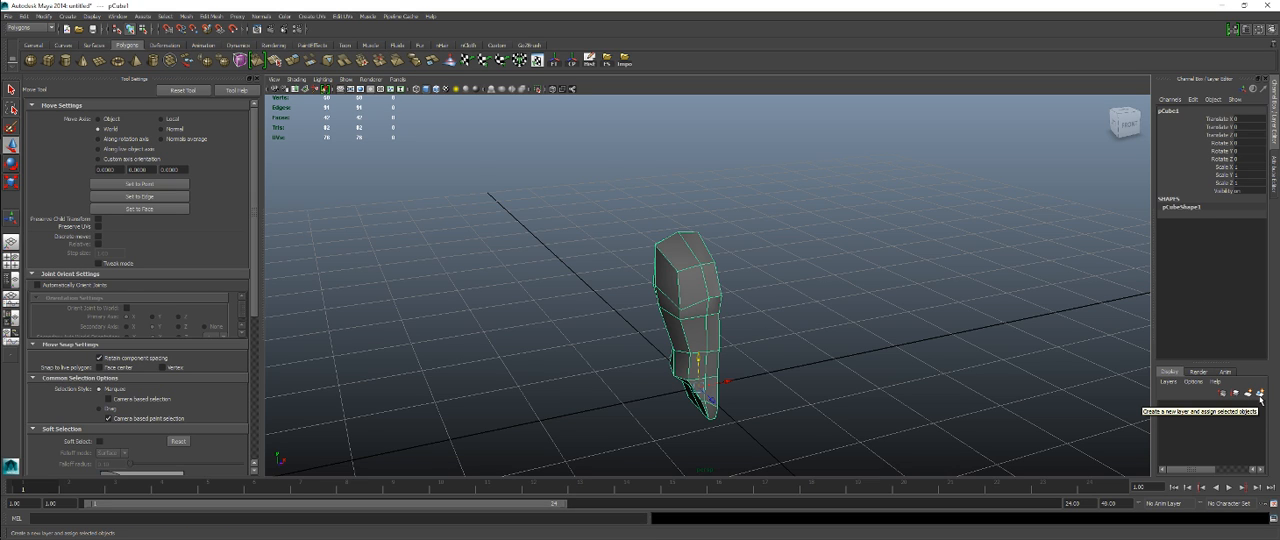
left_click(1259, 394)
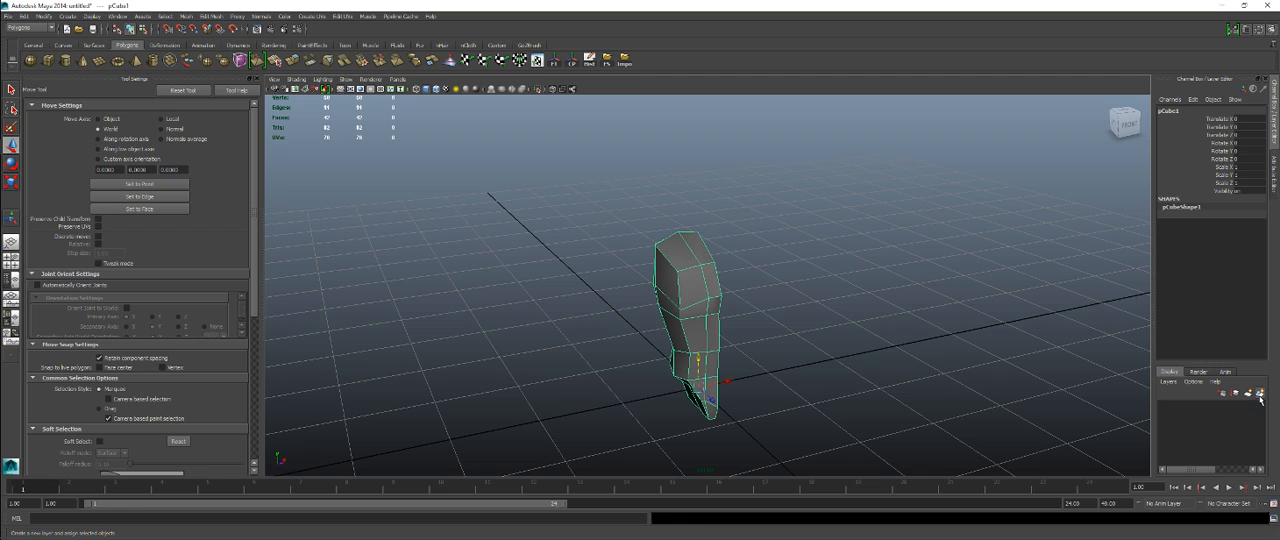
double_click(1200, 408)
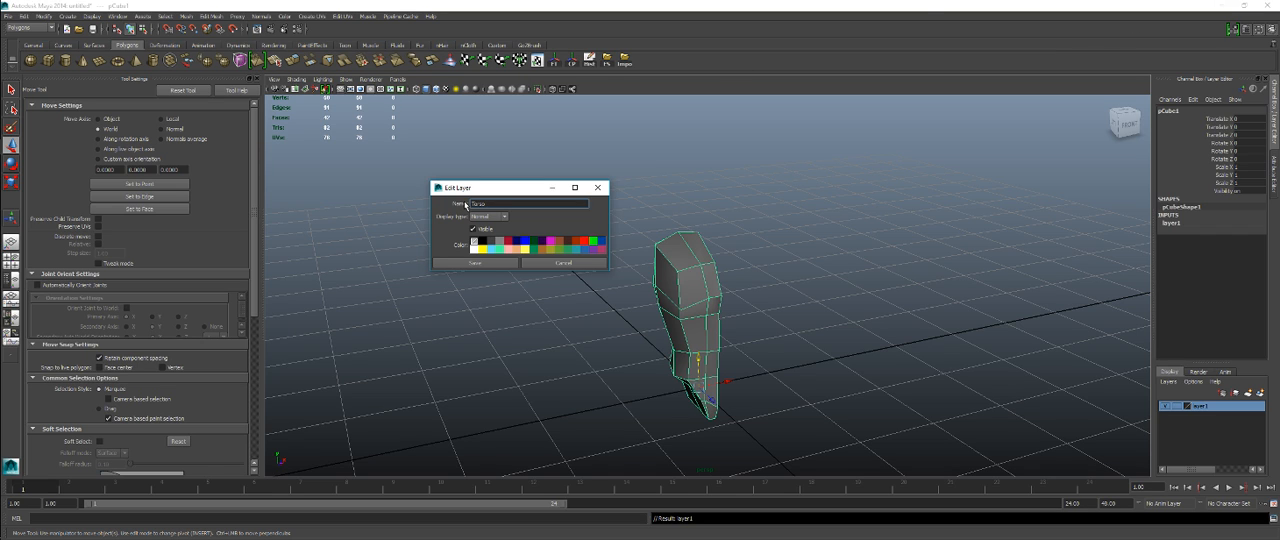
left_click(476, 263)
Step: Hide the Torso layer and show it again to demonstrate its visibility toggle
left_click_drag(955, 318, 937, 317, "alt")
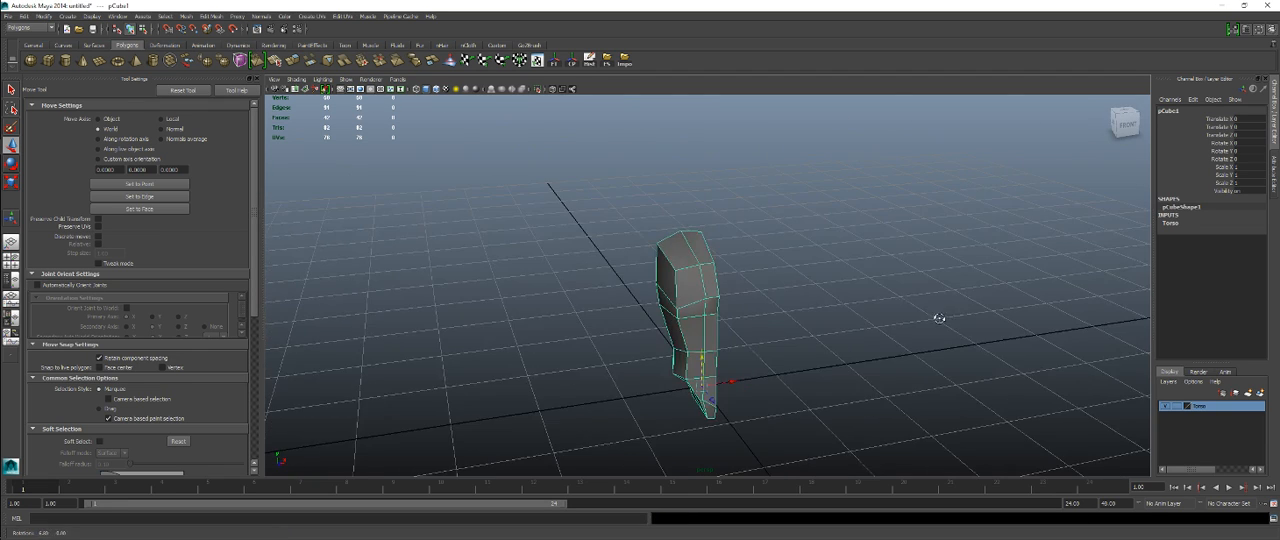
left_click_drag(860, 300, 769, 280, "alt")
right_click_drag(770, 281, 891, 289, "alt")
left_click_drag(850, 316, 940, 352, "alt")
left_click(1168, 408)
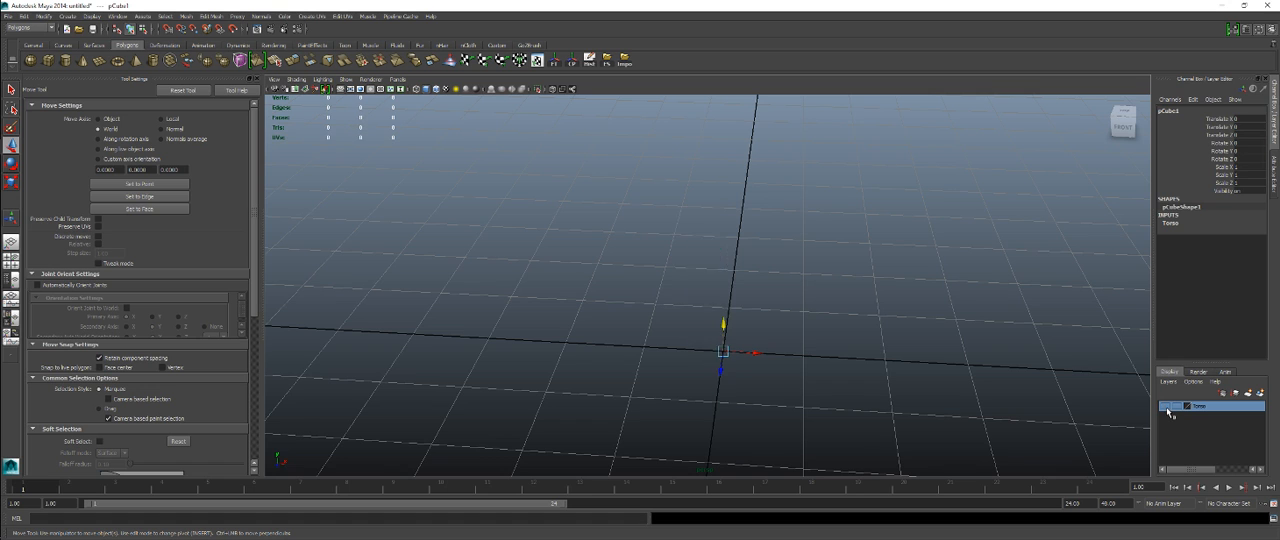
left_click(1168, 408)
Step: Try the Torso layer's template and reference display types, restore normal display and reselect the torso mesh
left_click(1175, 406)
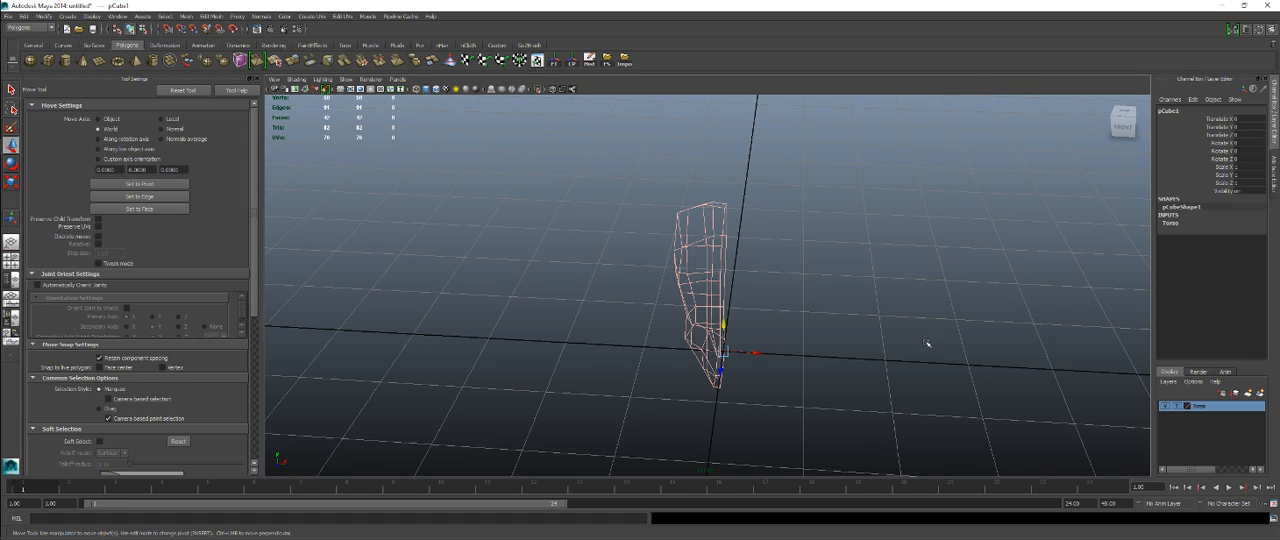
left_click(894, 334)
left_click_drag(793, 345, 518, 282, "alt")
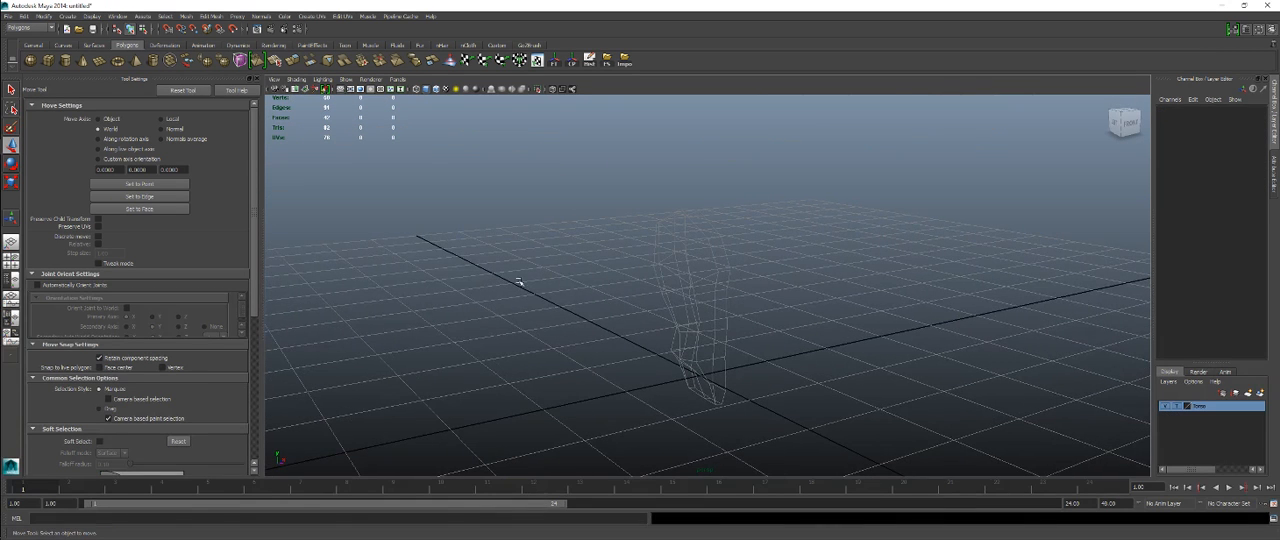
left_click(1176, 407)
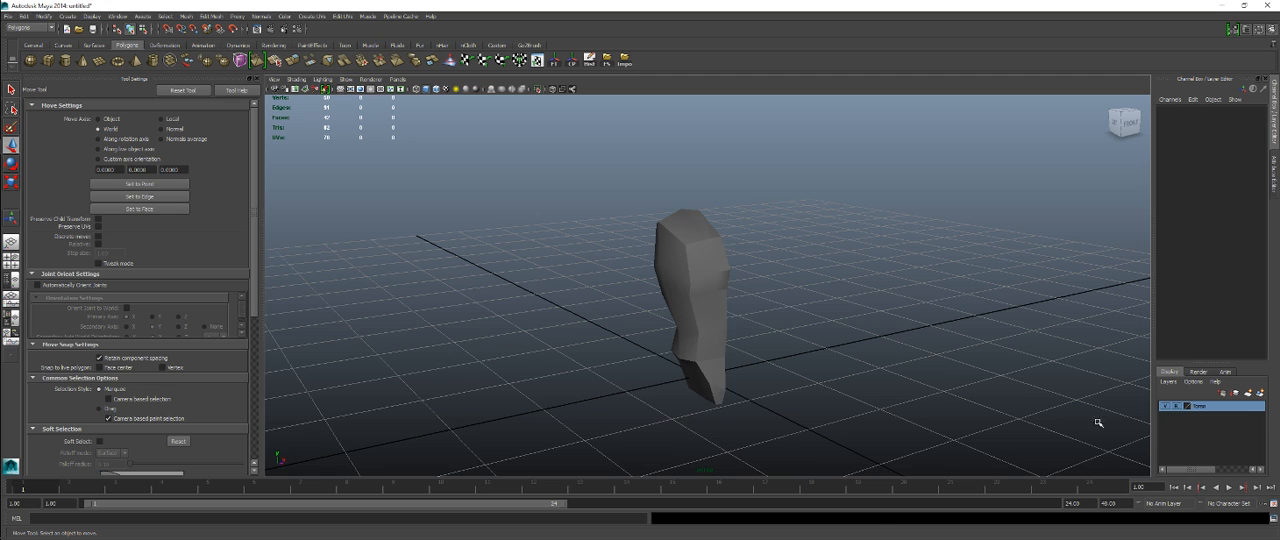
left_click_drag(652, 278, 616, 235, "alt")
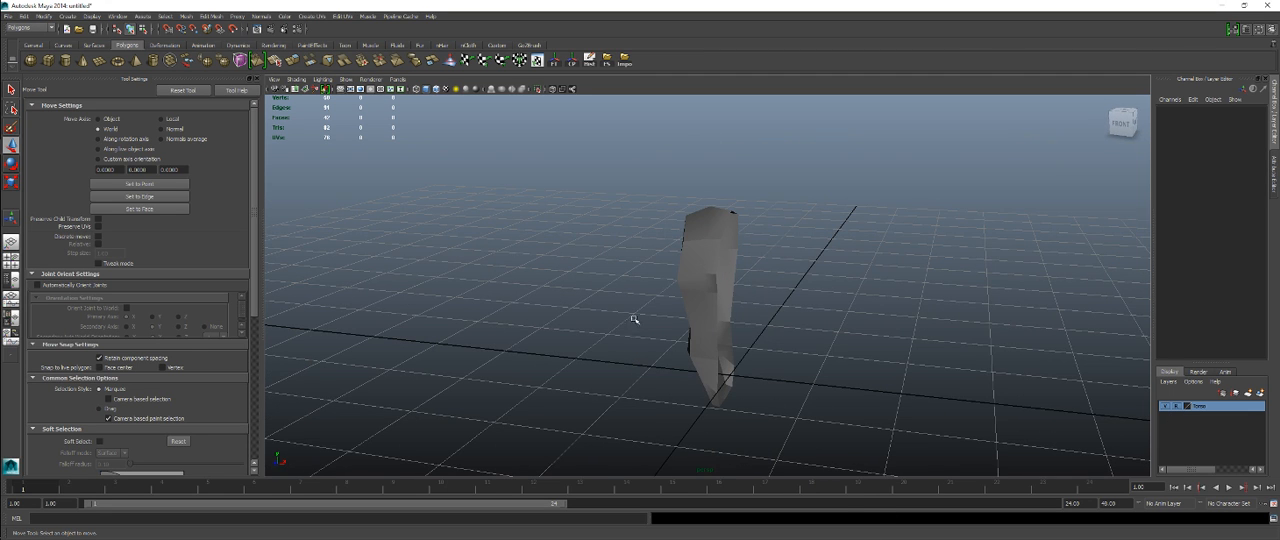
left_click_drag(634, 317, 751, 357, "alt")
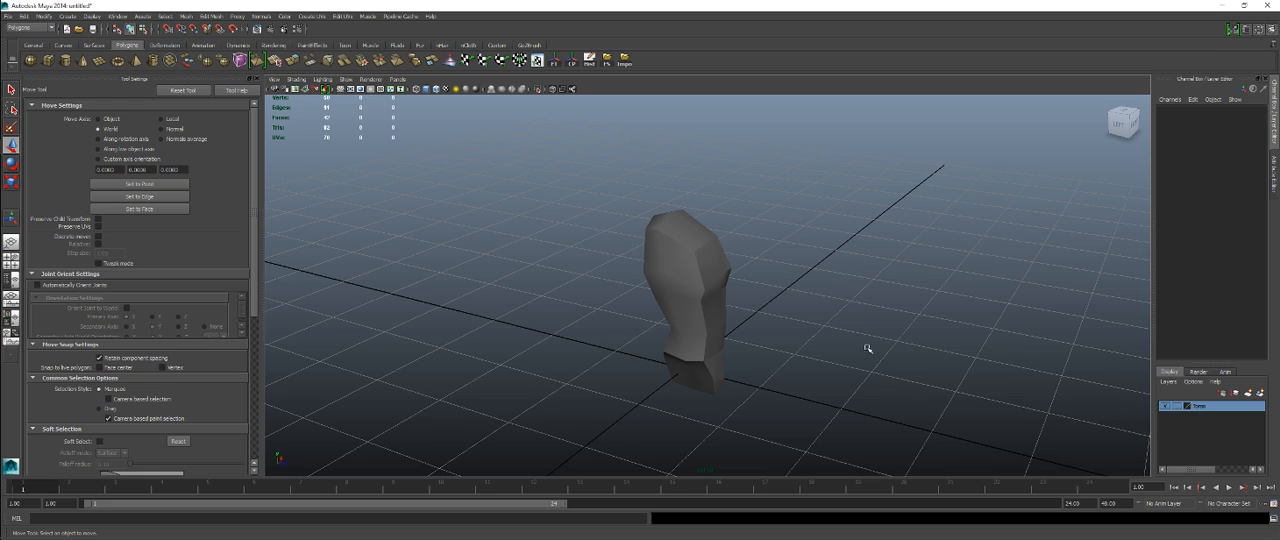
left_click(668, 293)
left_click_drag(737, 309, 700, 300, "alt")
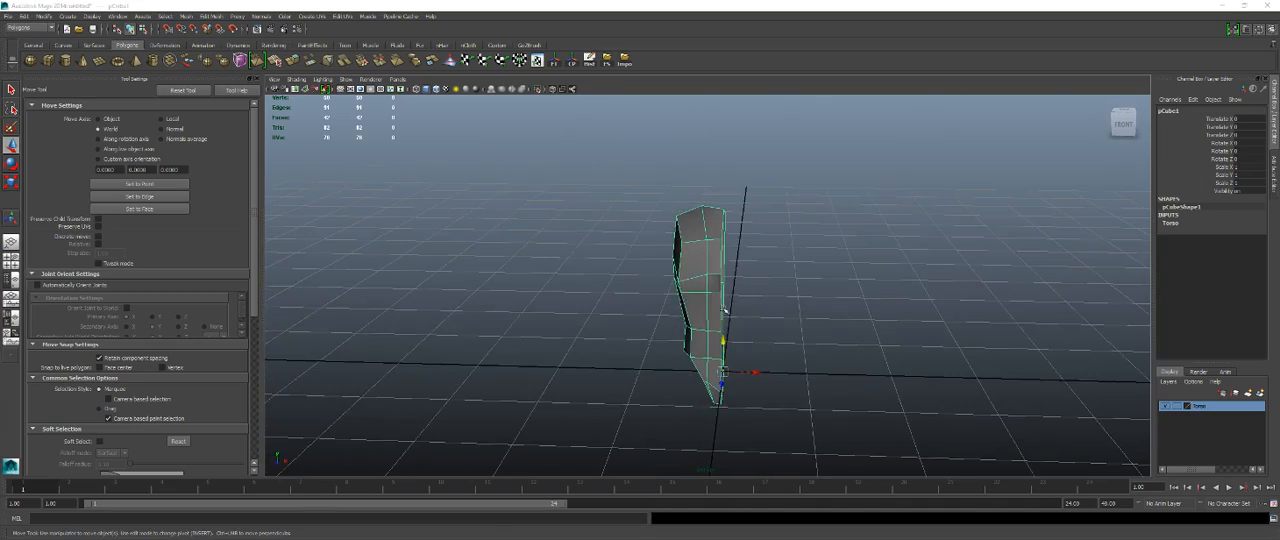
Step: Create a polygon cube for the leg with 2 subdivisions in width, height and depth
key("space")
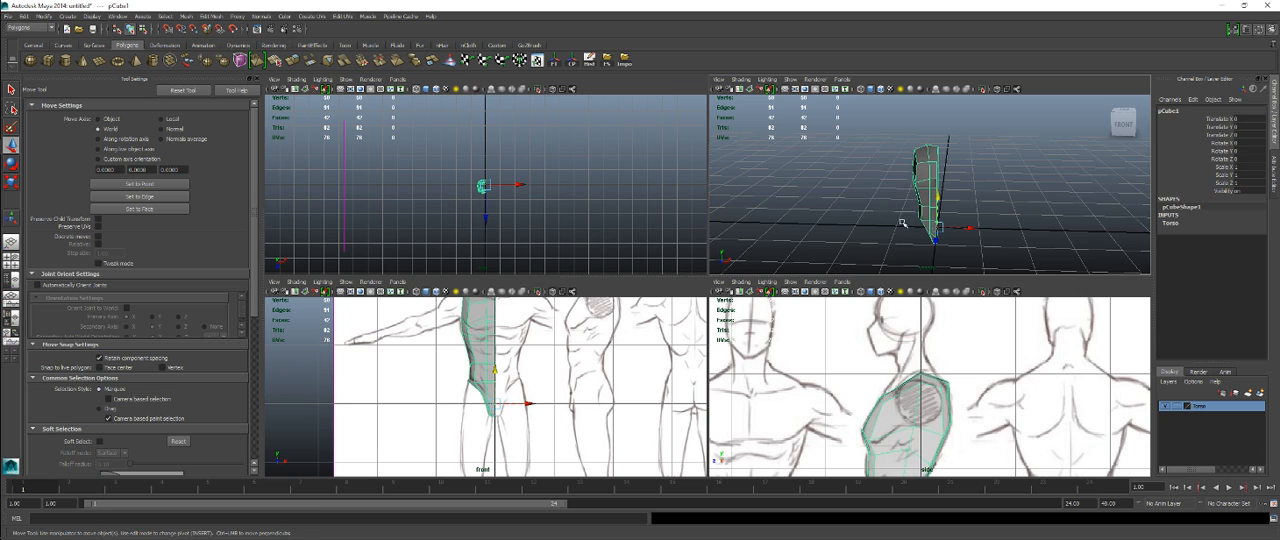
right_click_drag(903, 222, 899, 205, "alt")
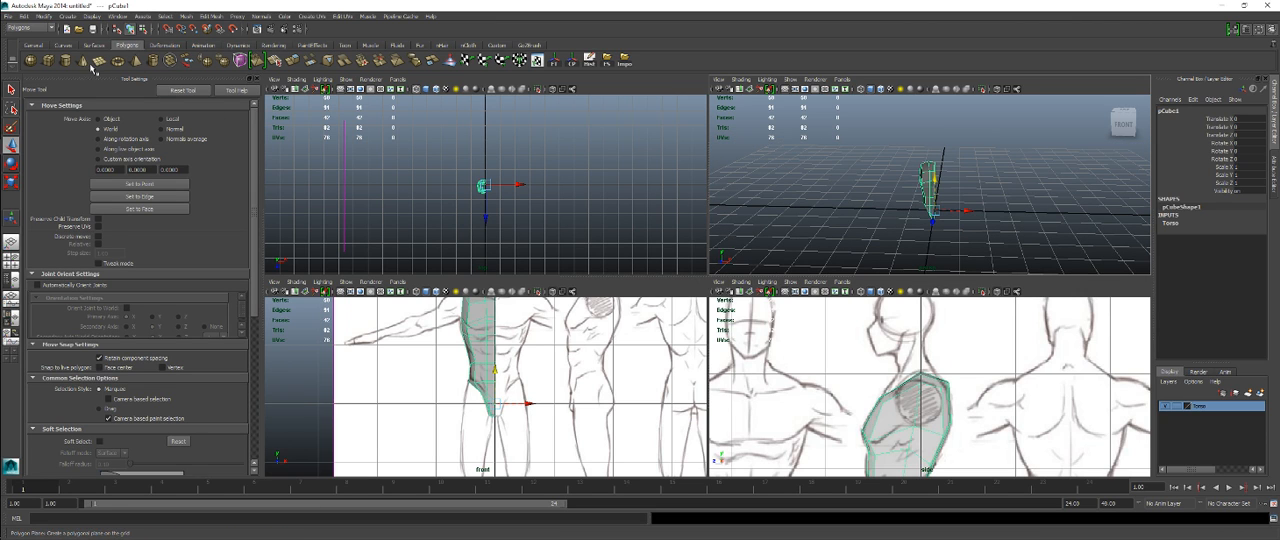
left_click(52, 60)
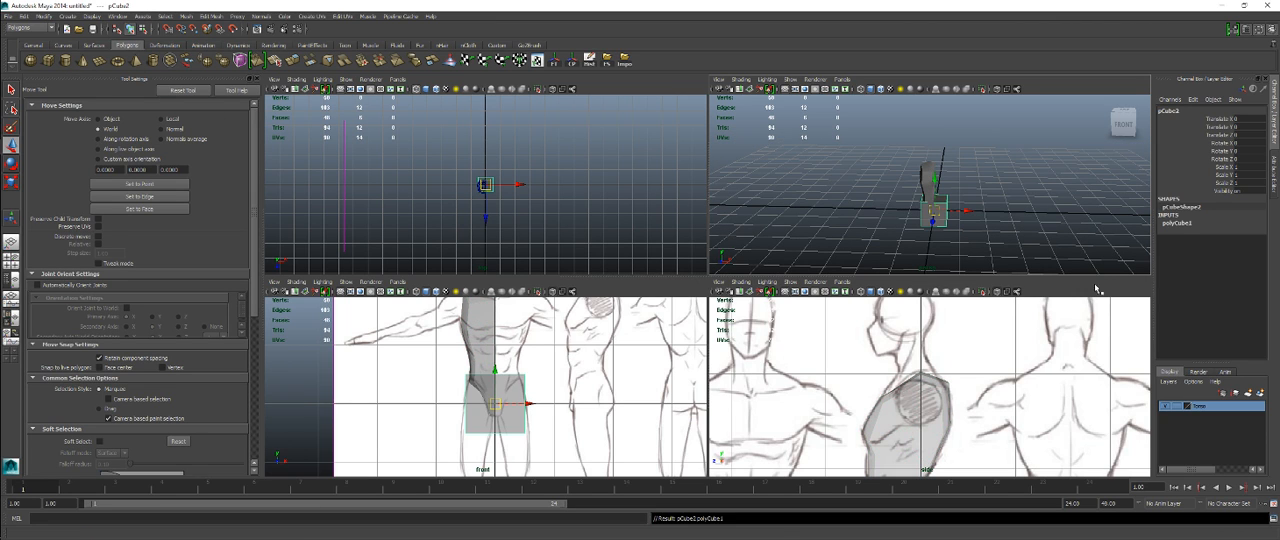
left_click(1178, 223)
left_click_drag(1237, 256, 1237, 271)
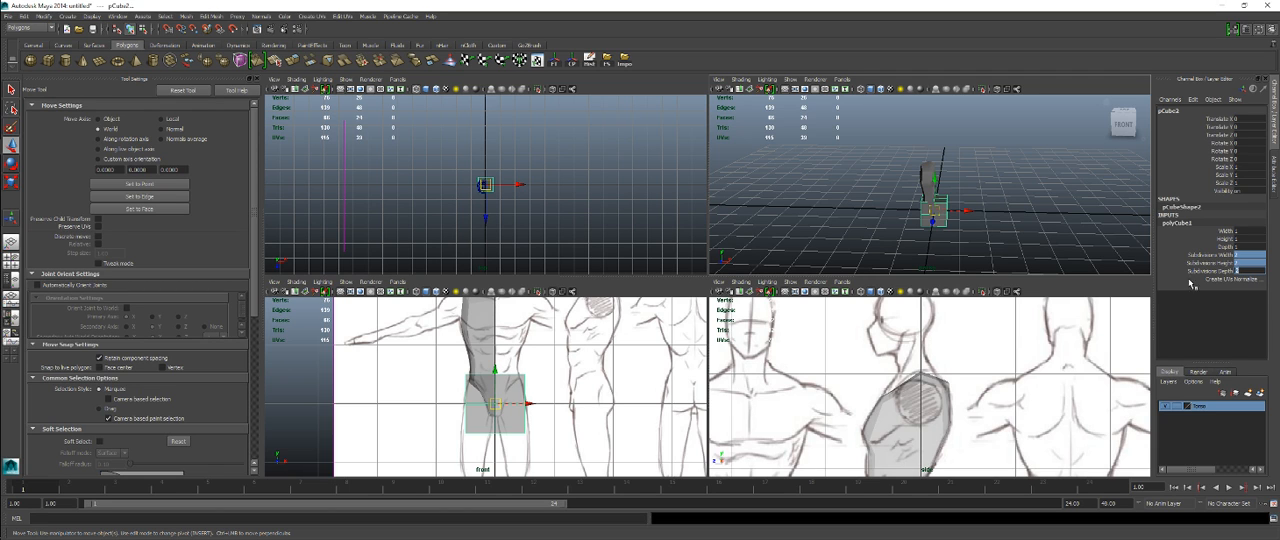
left_click_drag(1029, 238, 954, 240, "alt")
right_click_drag(840, 198, 971, 191, "alt")
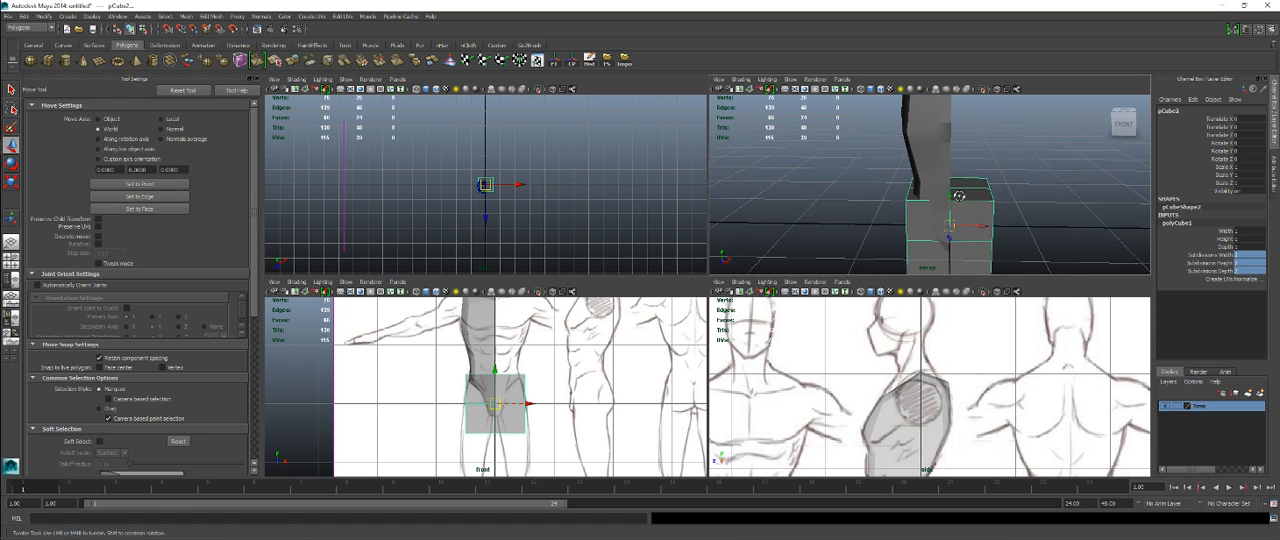
left_click_drag(971, 191, 990, 196, "alt")
Step: Move the new cube down and sideways over the thigh below the half torso in the front view
key("space")
middle_click_drag(699, 387, 712, 359, "alt")
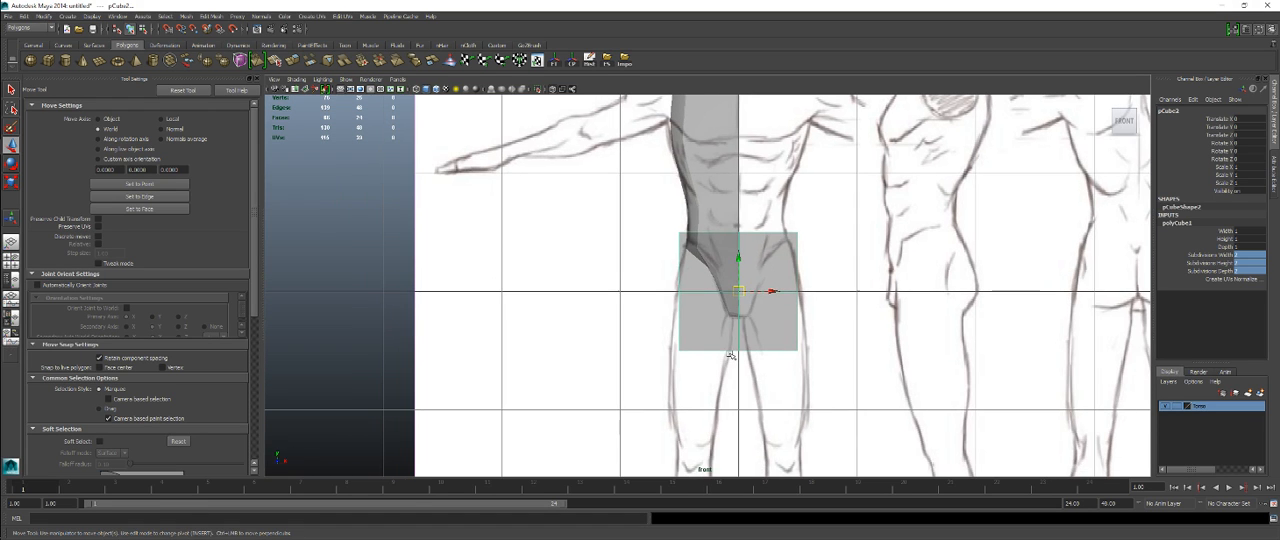
left_click_drag(738, 293, 691, 371)
middle_click_drag(802, 402, 802, 328, "alt")
Step: Set the Torso layer to reference display so the torso stays shaded but unselectable
left_click(1177, 407)
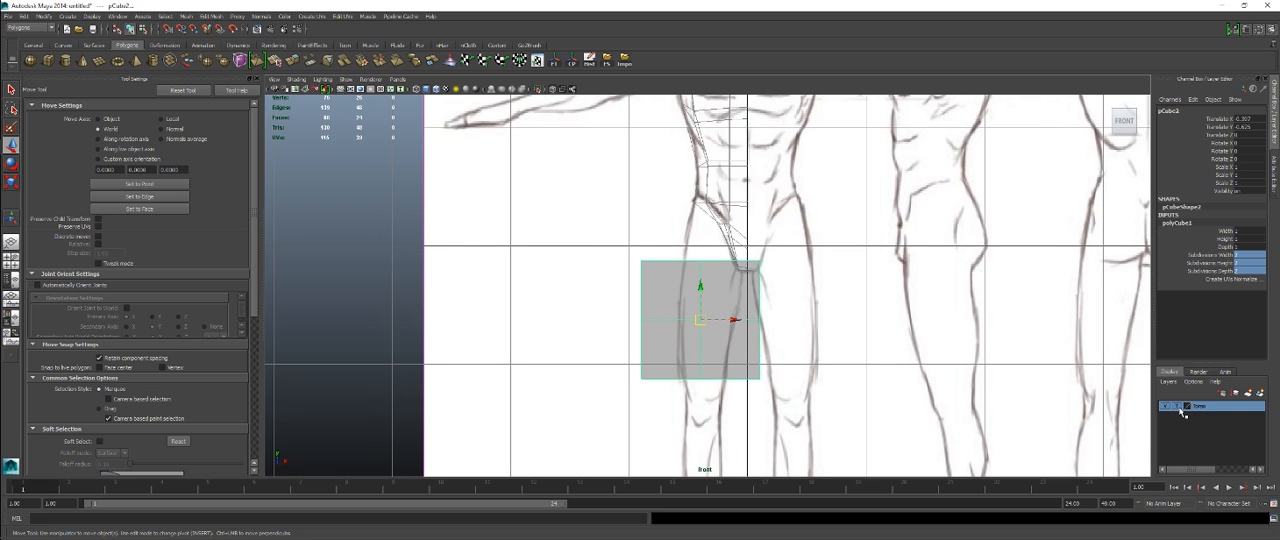
left_click(1177, 407)
middle_click_drag(887, 272, 884, 291, "alt")
left_click_drag(825, 233, 721, 188)
Step: Narrow the leg cube to about 0.325 in X scale and center it on the thigh in the front view
left_click(650, 284)
middle_click_drag(730, 354, 684, 335, "alt")
key("r")
left_click_drag(699, 321, 665, 325)
middle_click_drag(665, 325, 673, 308, "alt")
key("w")
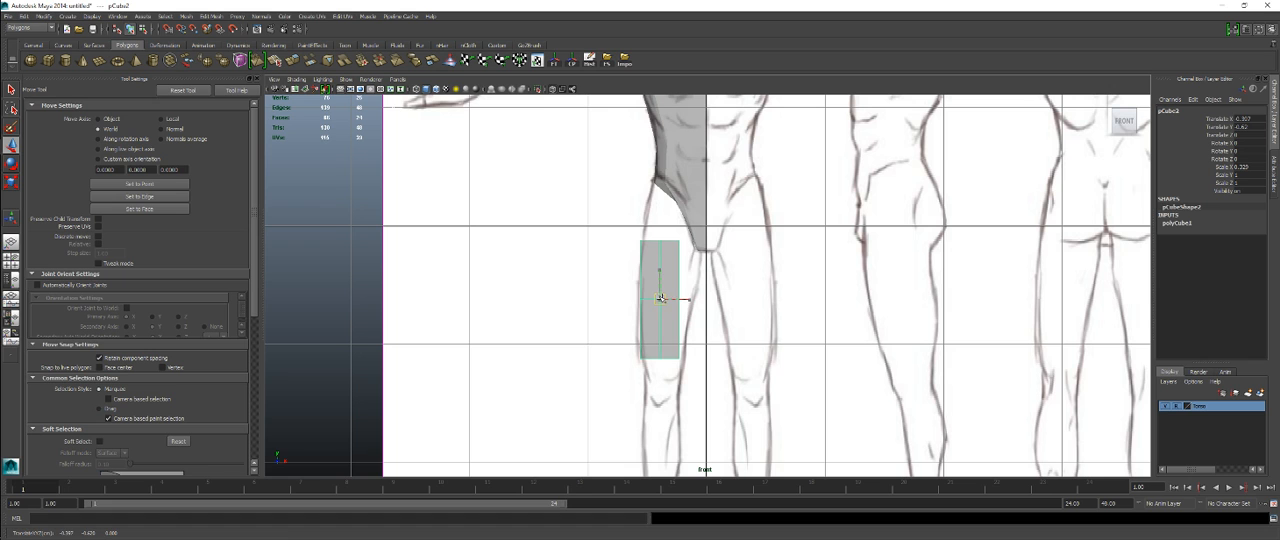
left_click_drag(660, 298, 660, 302)
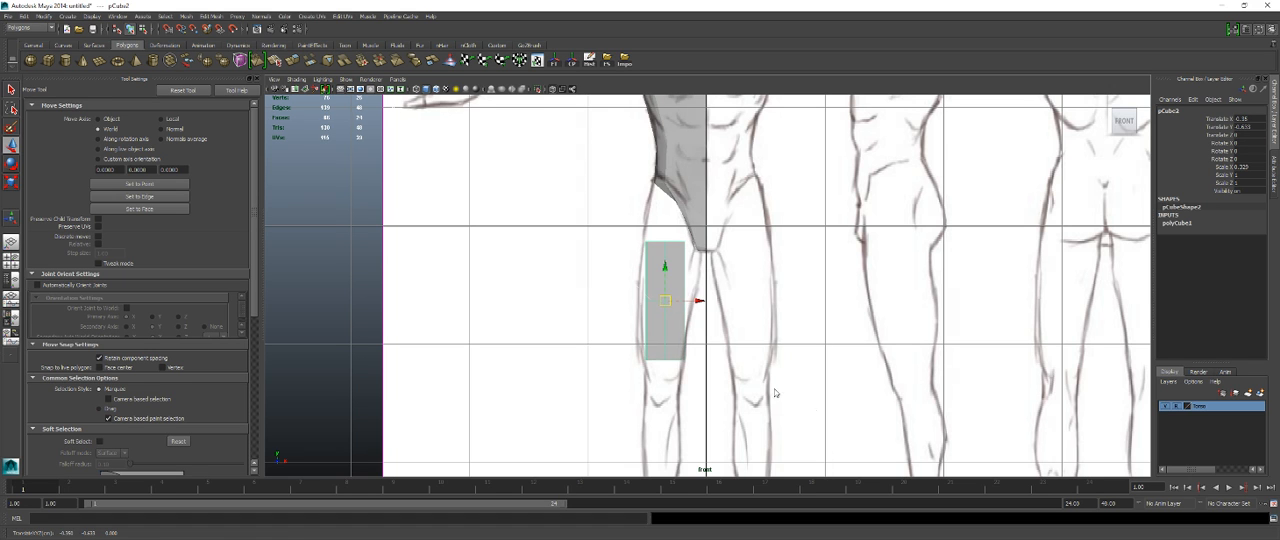
Step: Reduce the leg cube's depth to about 0.38 in Z scale and position it within the thigh in the side view
key("space")
key("space")
key("f")
scroll(809, 366, "down", 8)
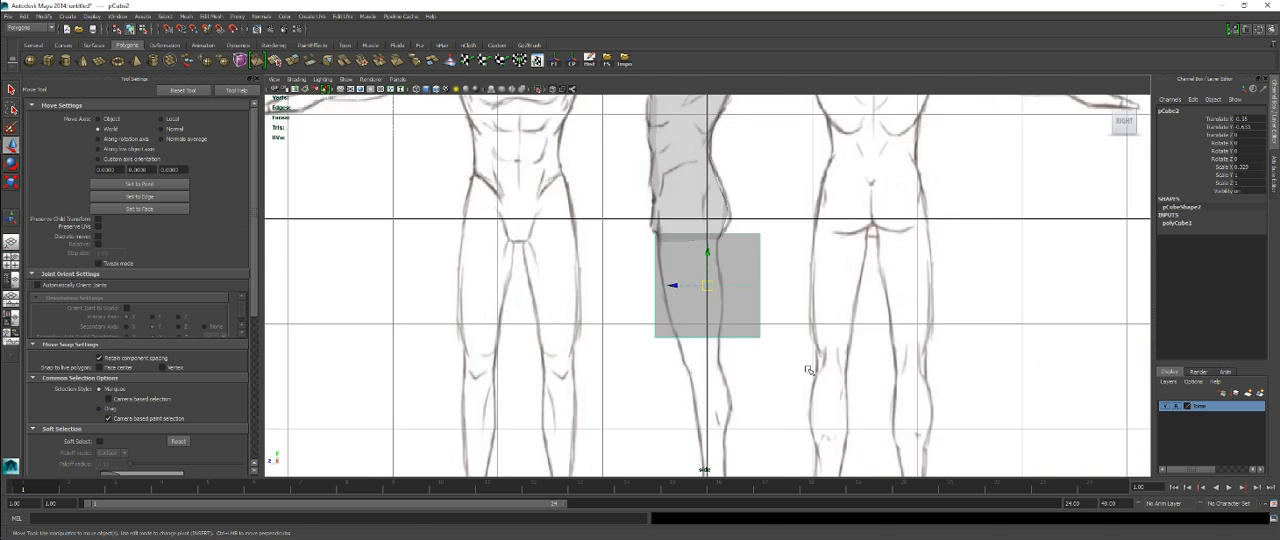
scroll(669, 286, "up", 4)
key("r")
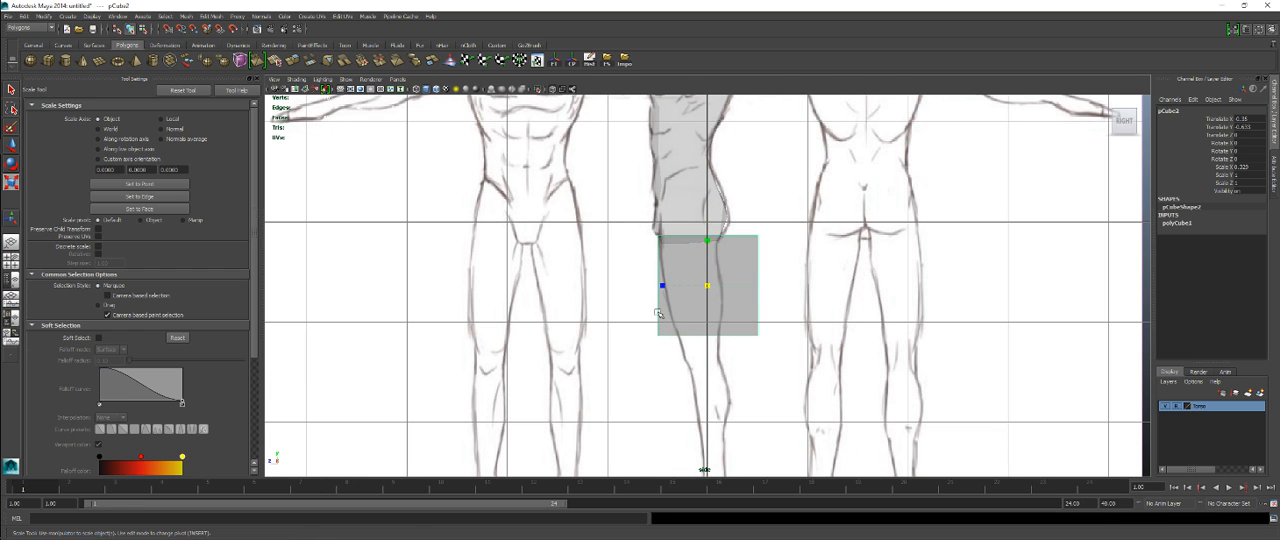
left_click_drag(665, 285, 700, 307)
key("w")
scroll(700, 306, "up", 5)
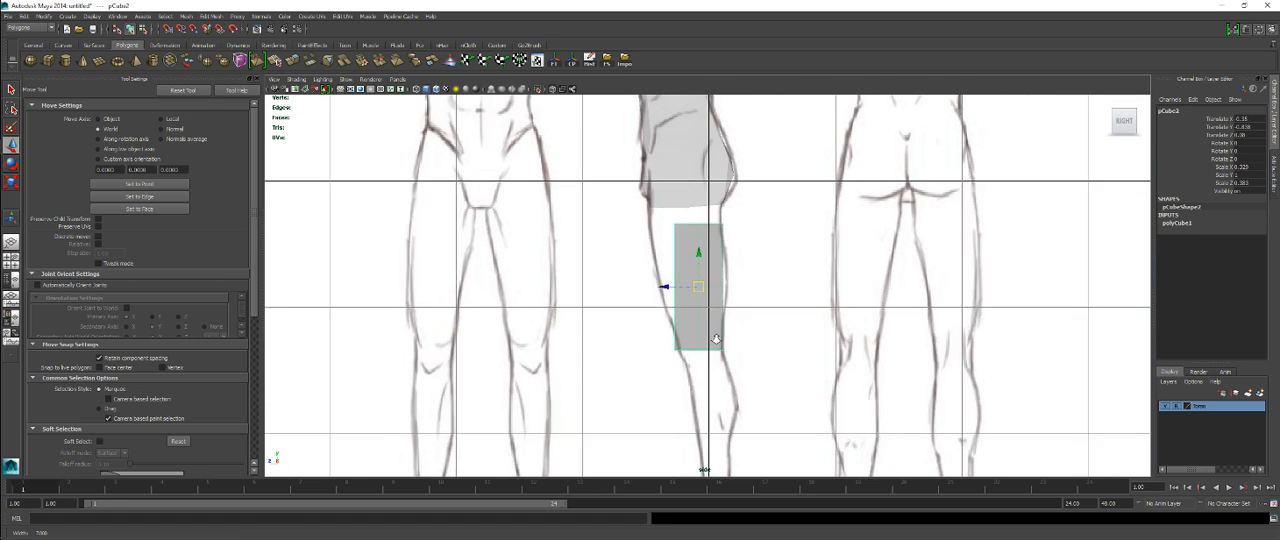
middle_click_drag(732, 344, 749, 263, "alt")
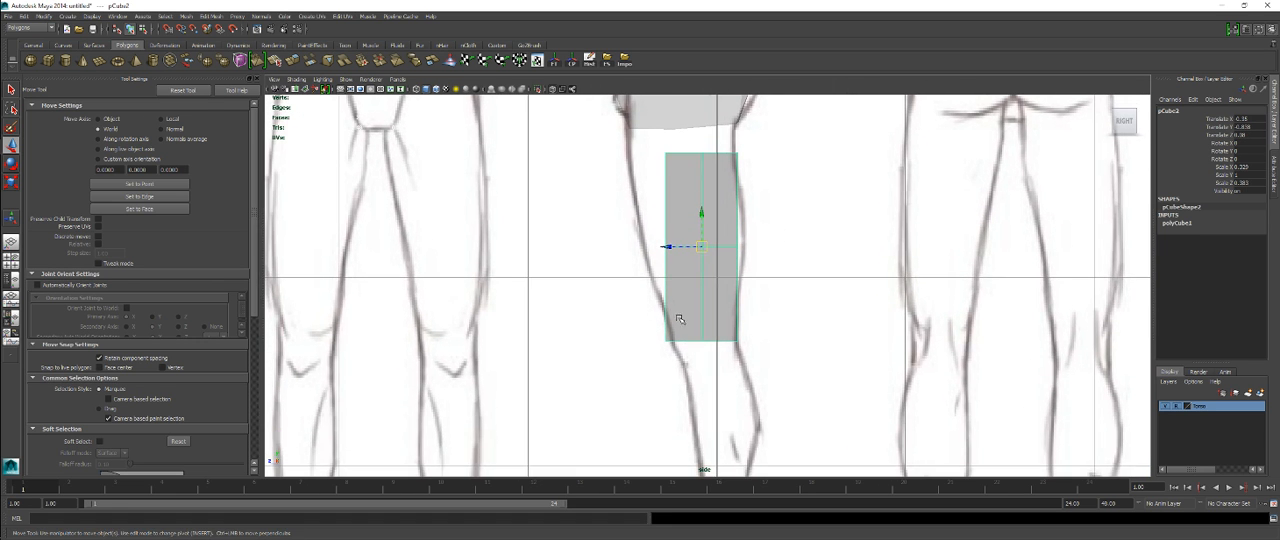
middle_click_drag(656, 323, 659, 360, "alt")
key("space")
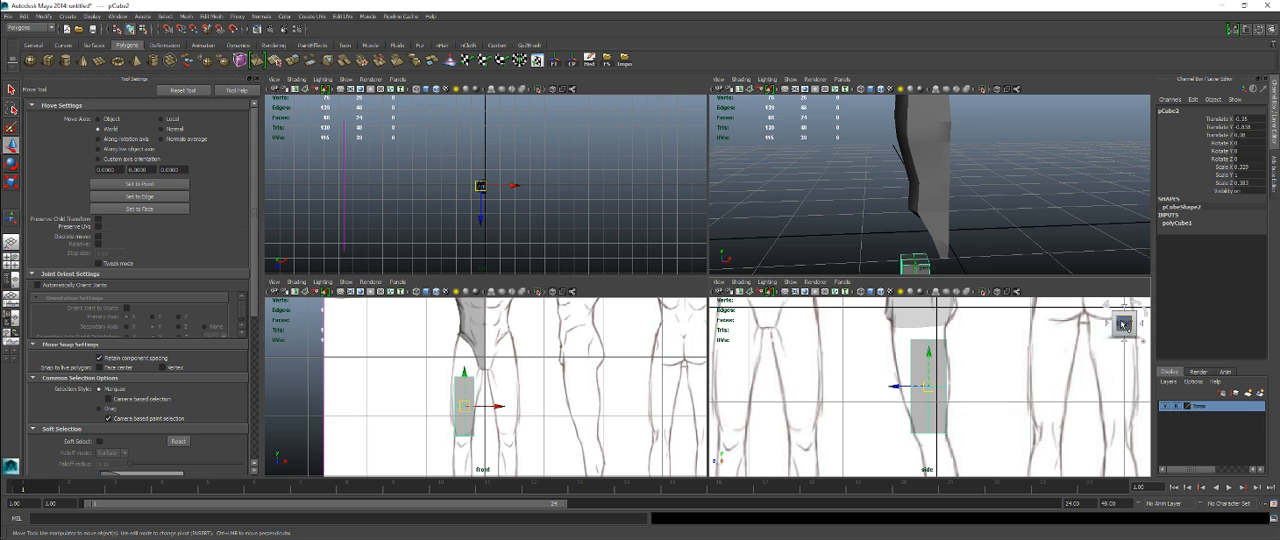
Step: Shift the leg cube's middle vertex row forward in the side view and fit the row's width to the thigh outline
key("space")
middle_click_drag(667, 292, 673, 340, "alt")
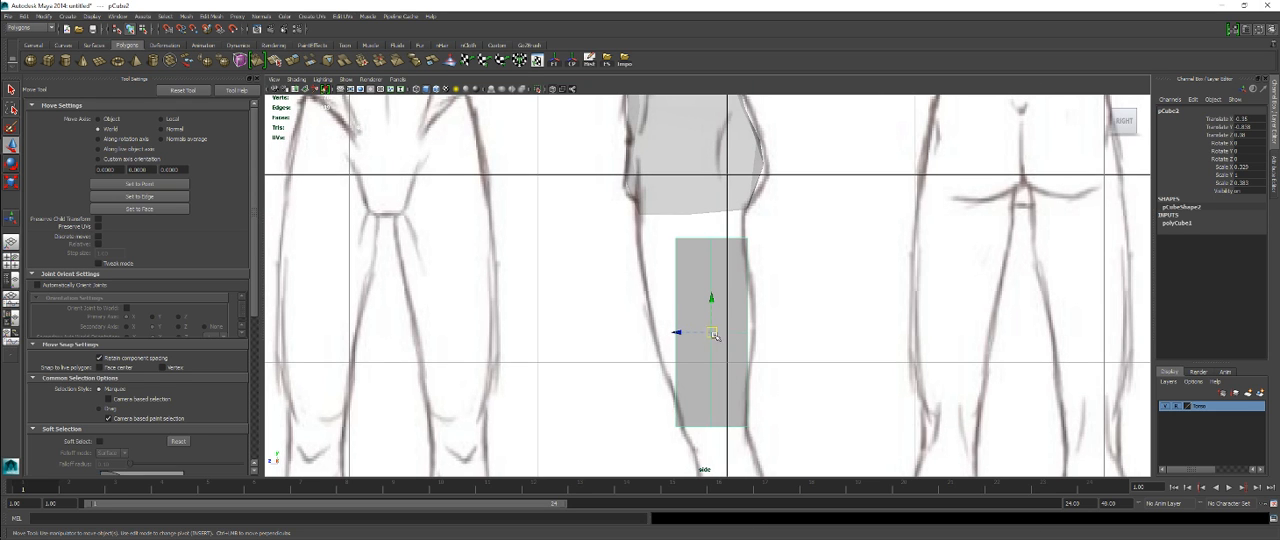
right_click_drag(714, 334, 692, 348)
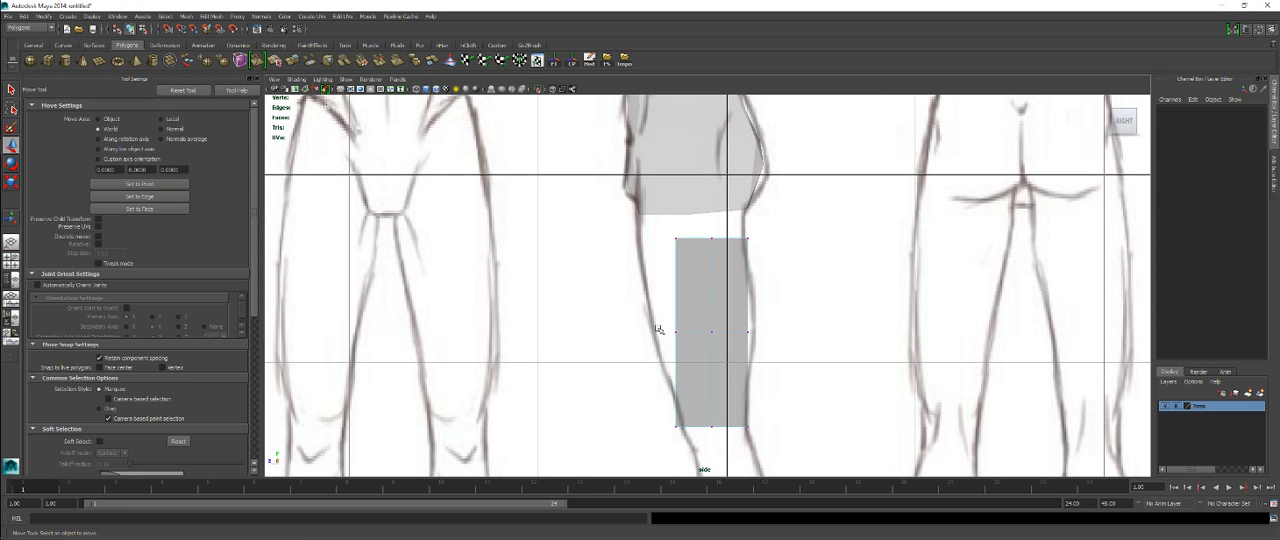
left_click_drag(657, 329, 845, 360)
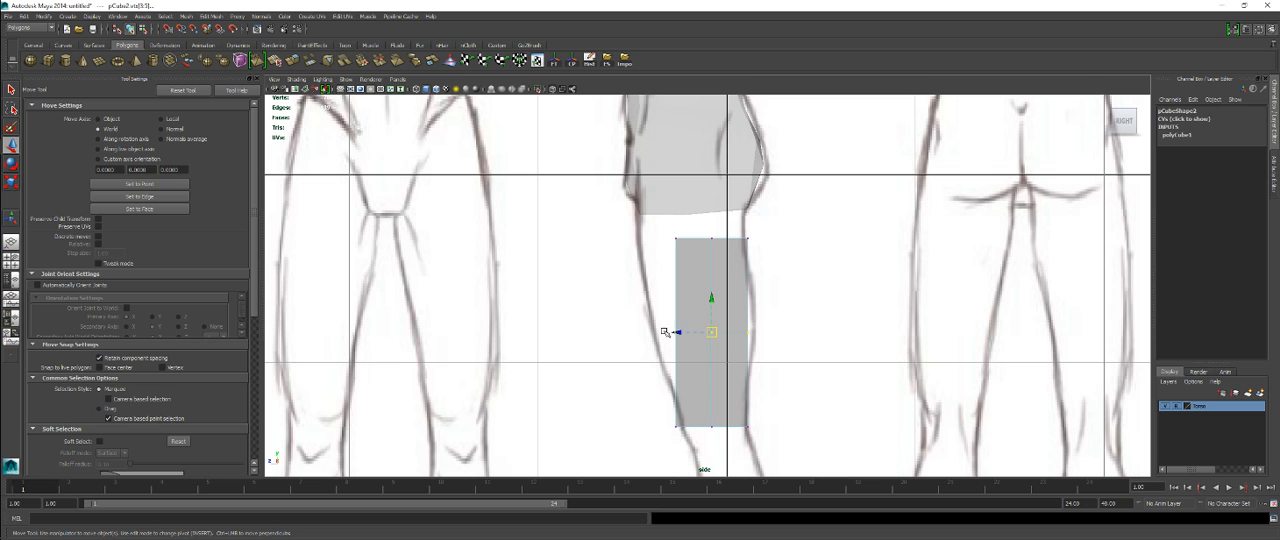
left_click_drag(677, 332, 655, 336)
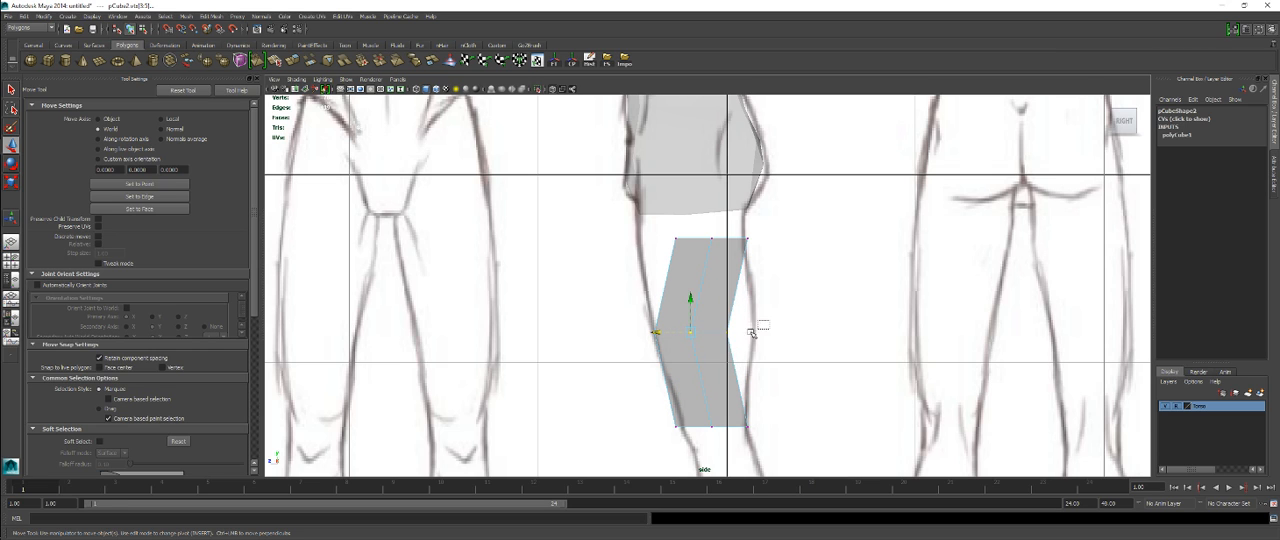
left_click_drag(752, 332, 676, 333)
Step: Move the leg's top vertex row forward in the side view and scale it in depth to match the upper thigh
middle_click_drag(708, 299, 712, 347, "alt")
left_click_drag(667, 271, 761, 303)
left_click_drag(683, 287, 630, 291)
key("r")
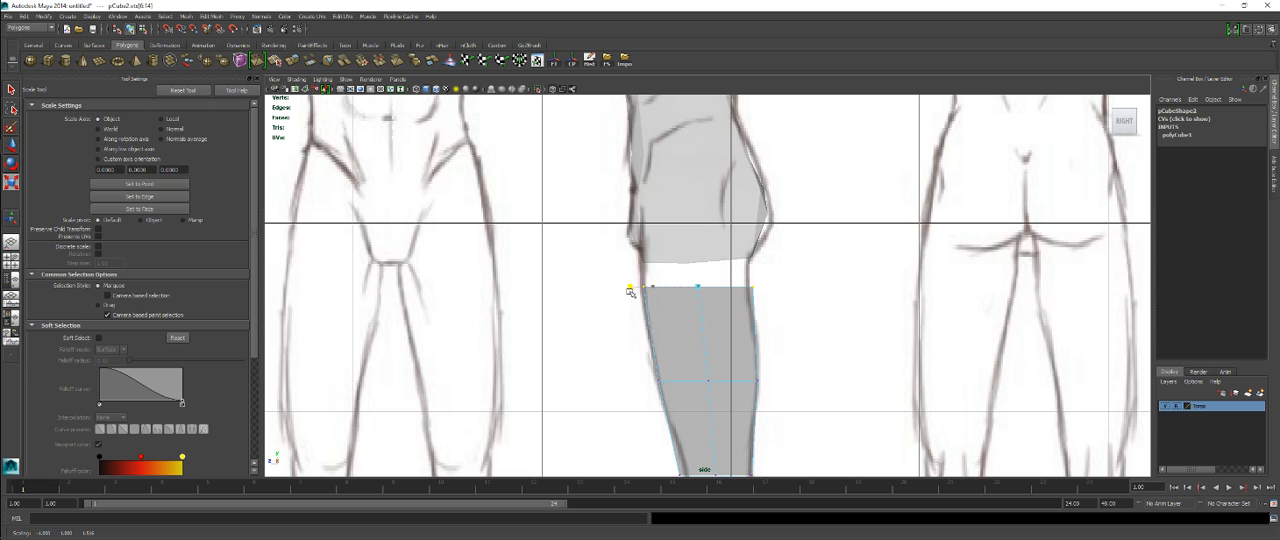
left_click_drag(612, 240, 751, 297)
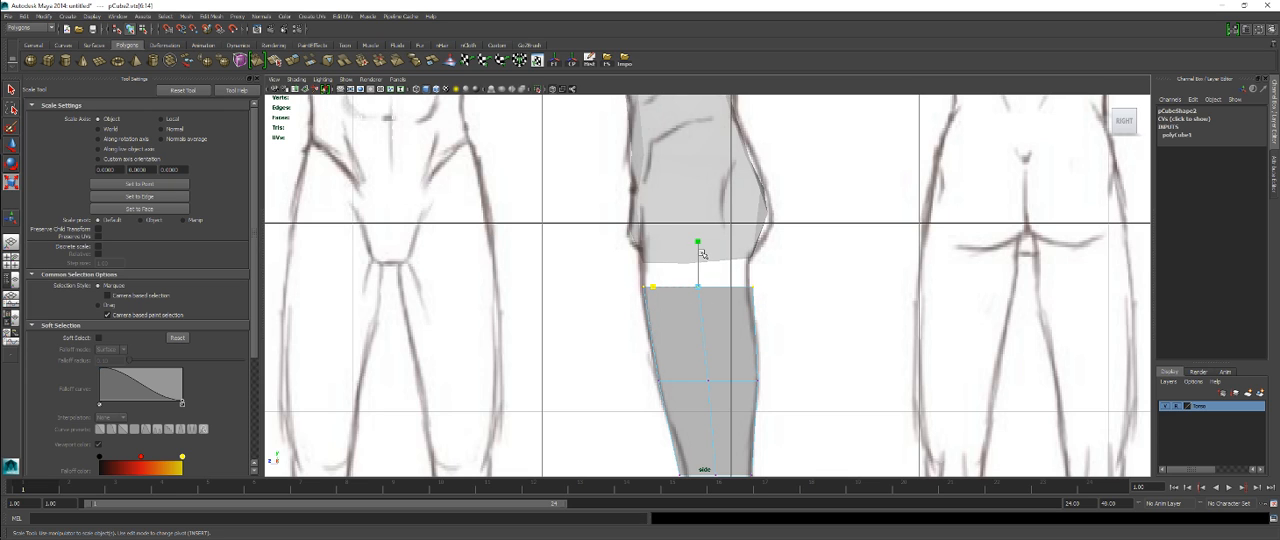
Step: Raise the leg's top vertex row in the side view until it overlaps the torso's lower edge, with wireframe shown on the shaded meshes
key("w")
left_click_drag(700, 252, 700, 227)
left_click(436, 89)
middle_click_drag(679, 191, 682, 241, "alt")
left_click_drag(698, 287, 703, 262)
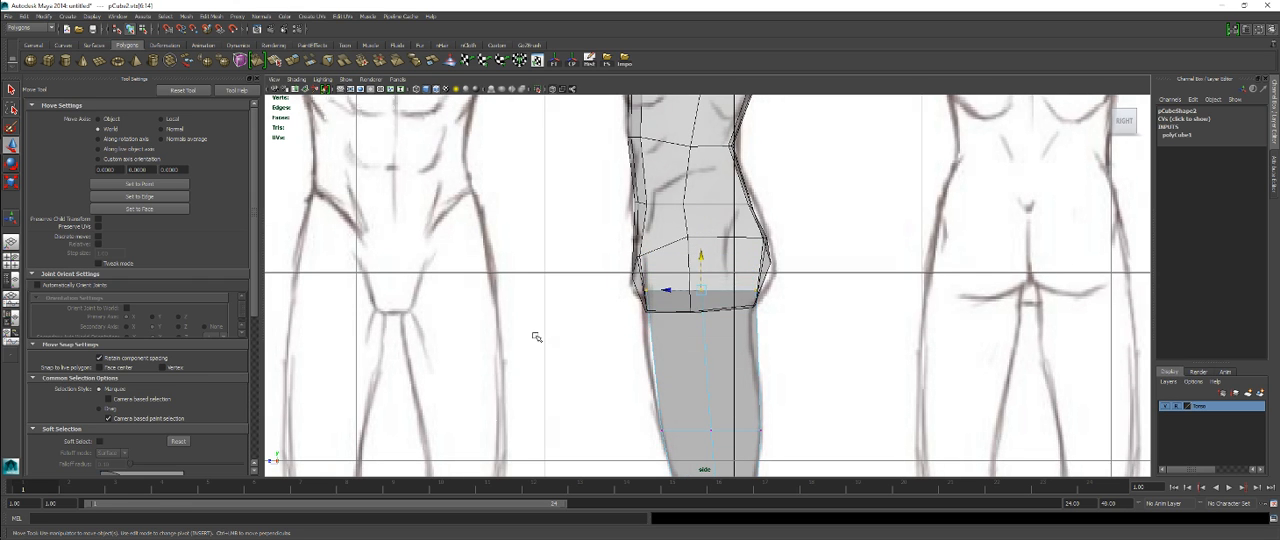
Step: Widen the leg's middle vertex row slightly in the front view to follow the thigh's contour
key("space")
key("space")
middle_click_drag(551, 309, 549, 271, "alt")
right_click_drag(549, 271, 606, 278, "alt")
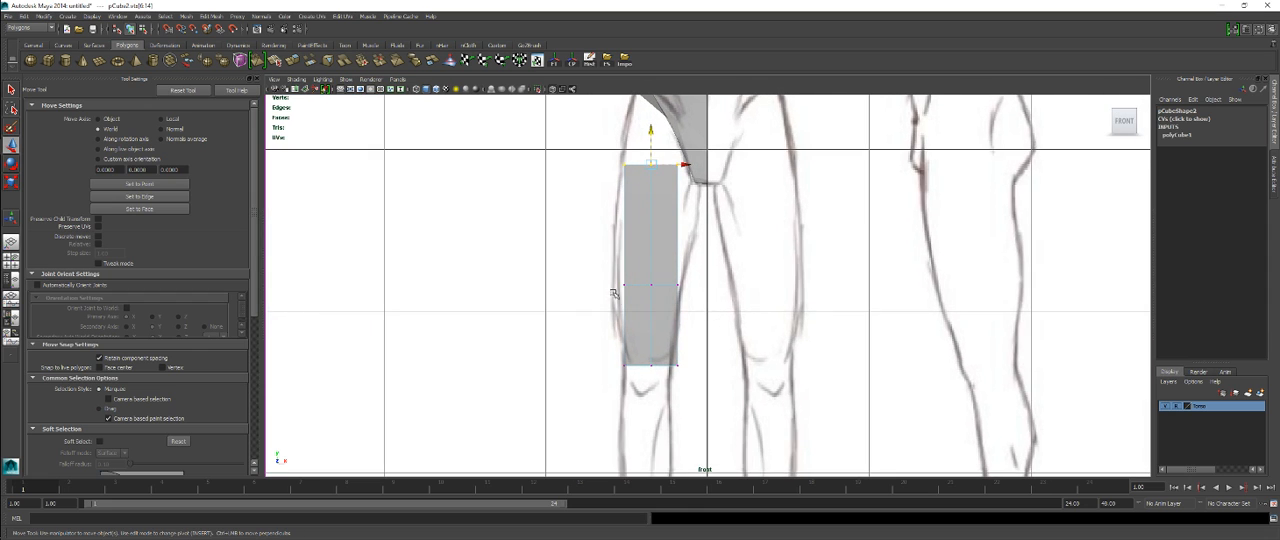
left_click_drag(607, 279, 703, 305)
key("r")
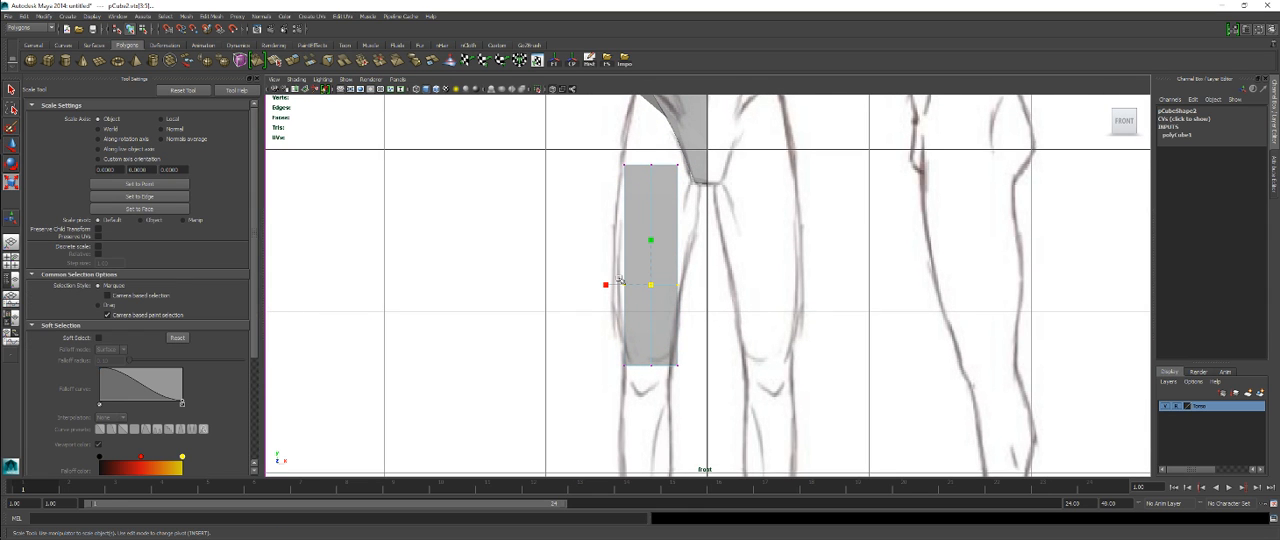
left_click_drag(604, 285, 598, 285)
Step: Move the leg's inner, center and outer top vertices in the front view onto the diagonal groin line from crotch to hip
middle_click_drag(627, 207, 611, 299, "alt")
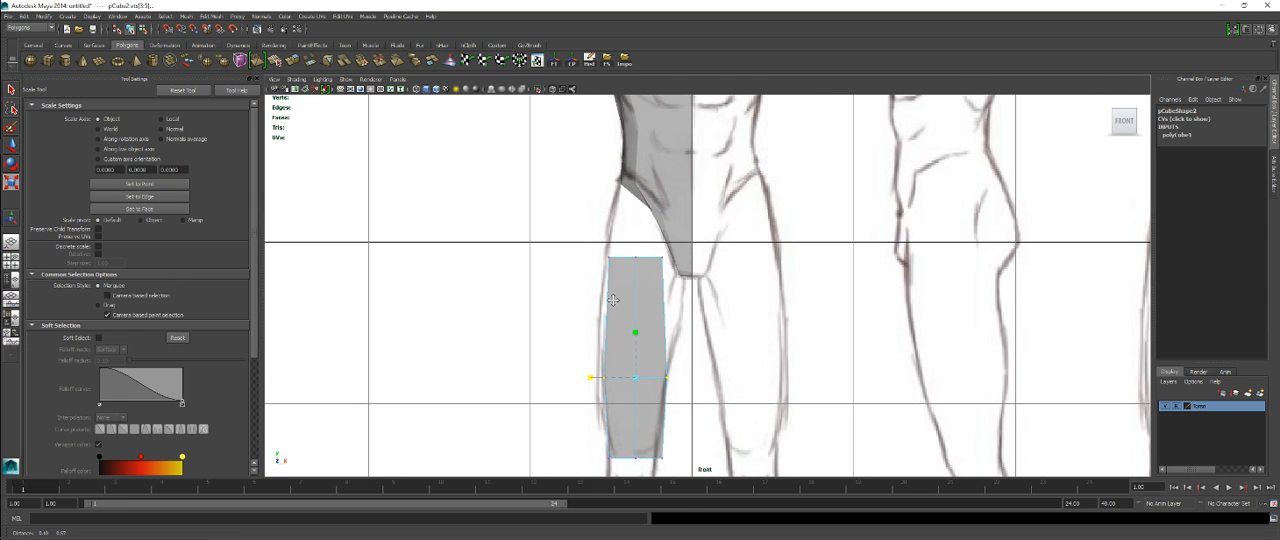
left_click_drag(644, 250, 684, 277)
key("w")
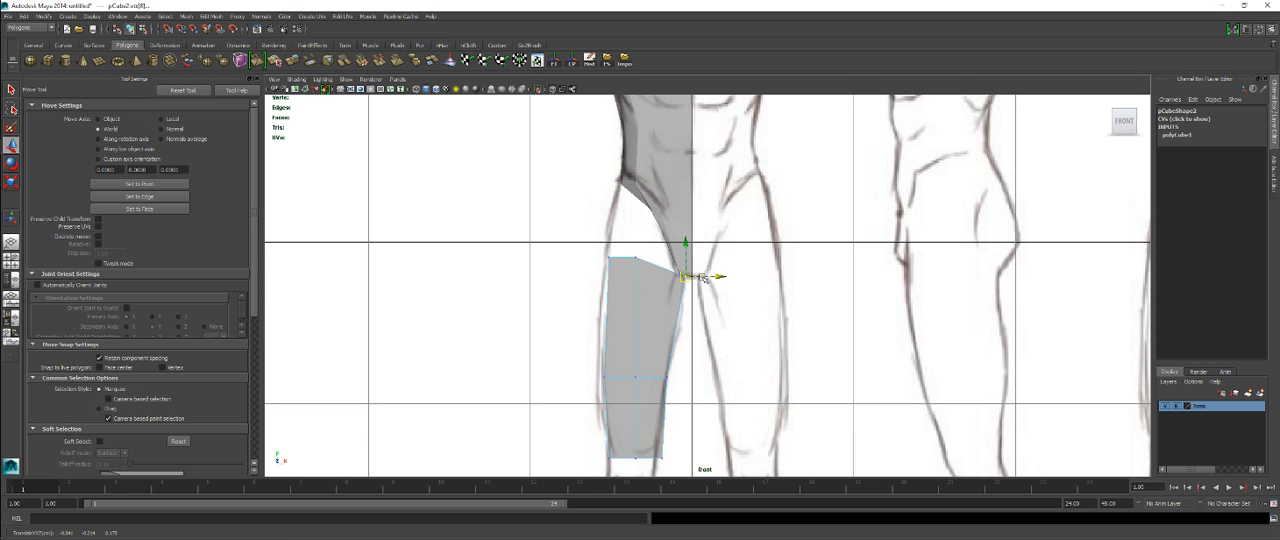
left_click_drag(617, 246, 647, 221)
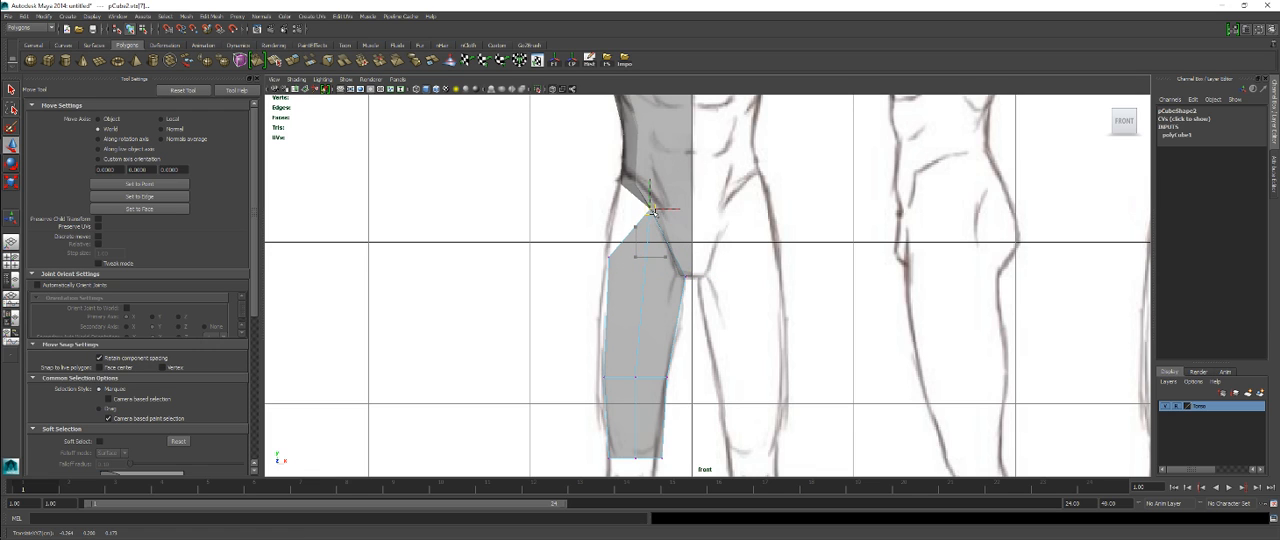
left_click(609, 257)
left_click_drag(609, 257, 619, 185)
Step: Raise the outer and center vertices of the leg's middle row in the front view to slope the loop toward the hip
left_click_drag(588, 352, 603, 317)
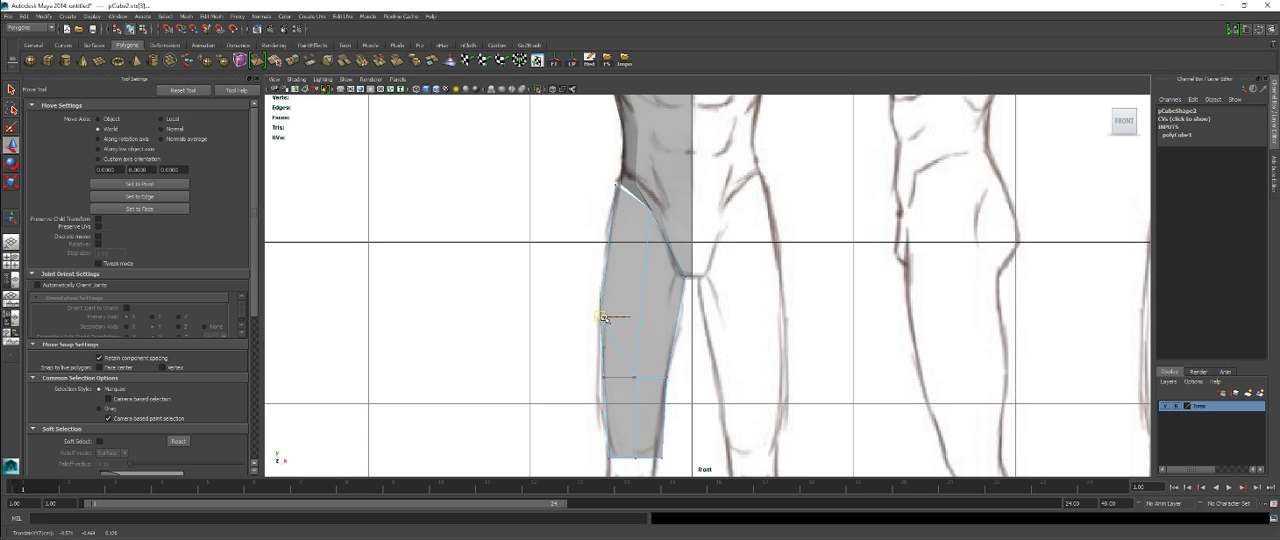
left_click_drag(628, 370, 640, 339)
scroll(646, 381, "up", 1)
middle_click_drag(646, 381, 638, 266, "alt")
scroll(638, 259, "up", 1)
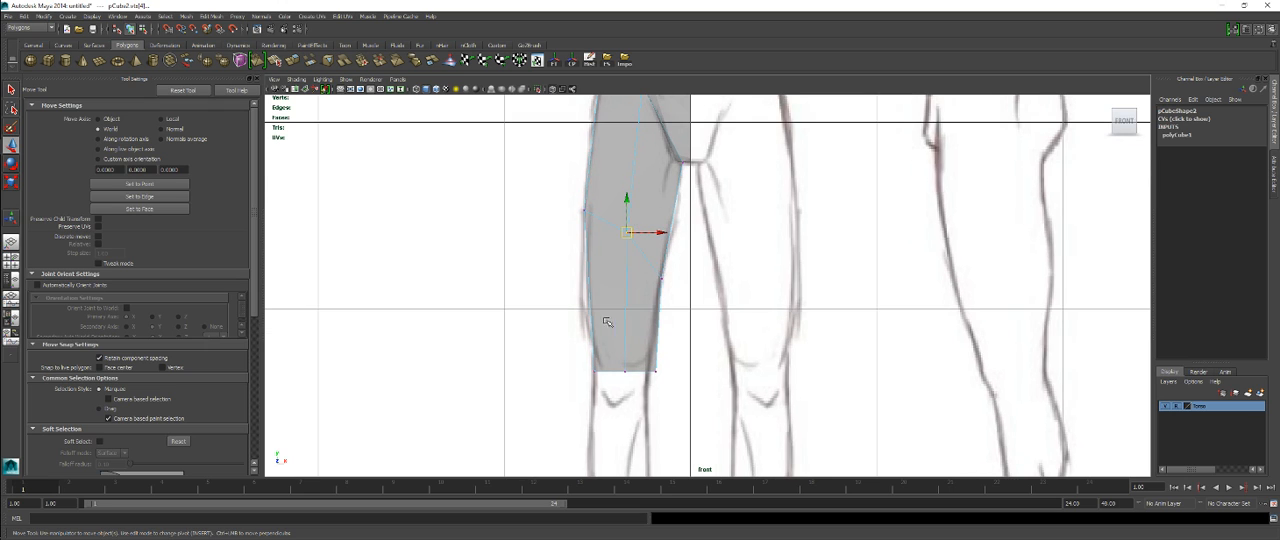
Step: Move the inner and outer bottom vertices of the thigh up and inward or outward to meet the knee outline in the front view
left_click_drag(668, 385, 670, 388)
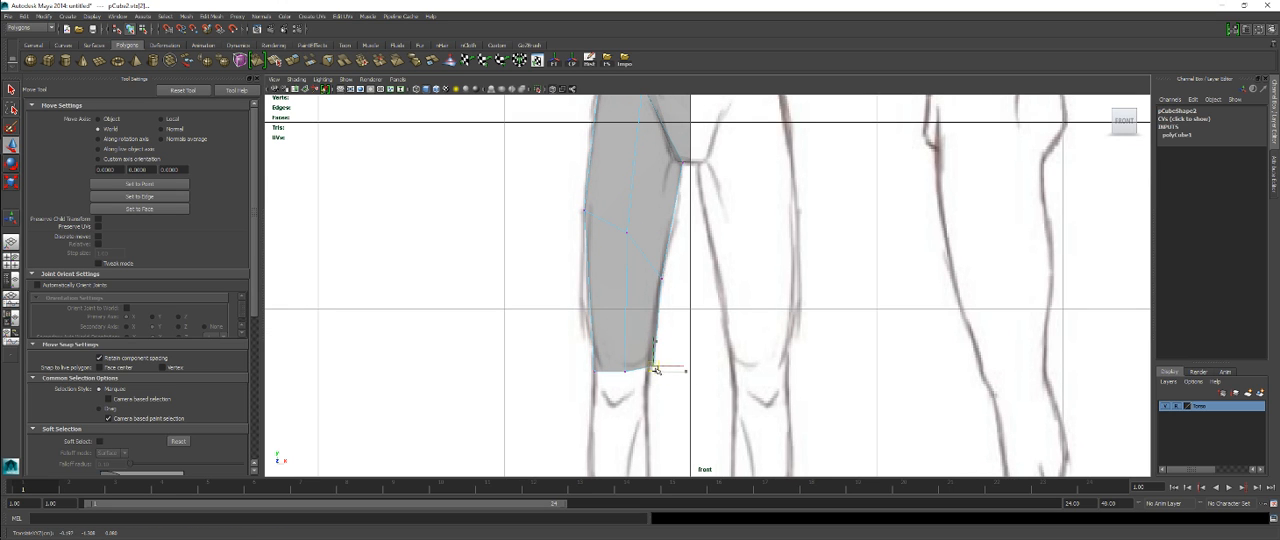
left_click(597, 370)
left_click_drag(597, 368, 593, 360)
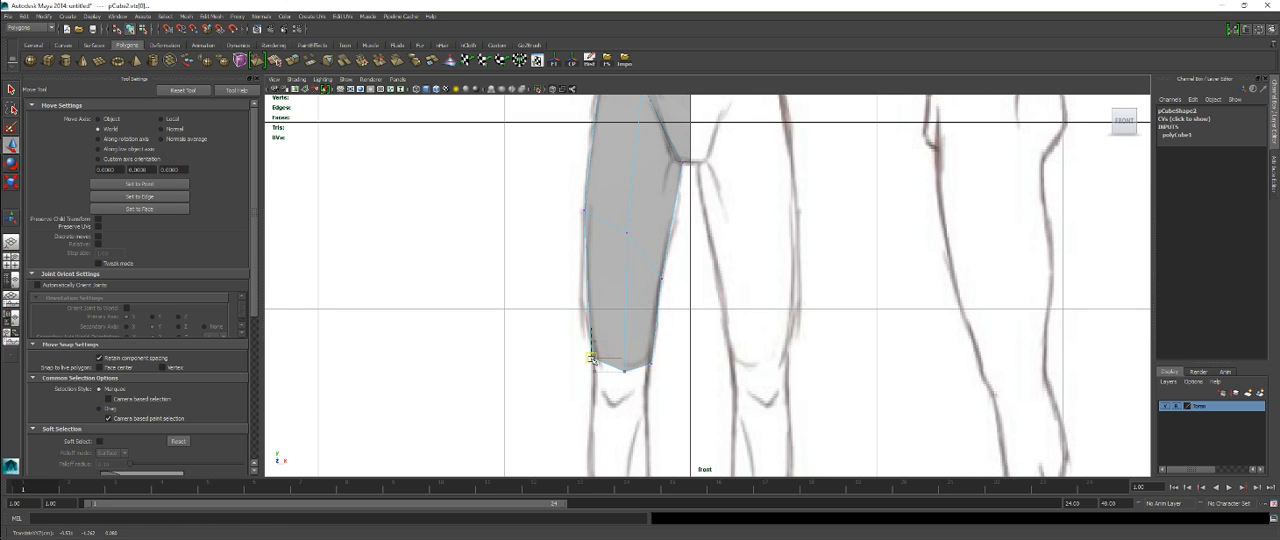
middle_click_drag(611, 254, 595, 328, "alt")
scroll(595, 328, "up", 1)
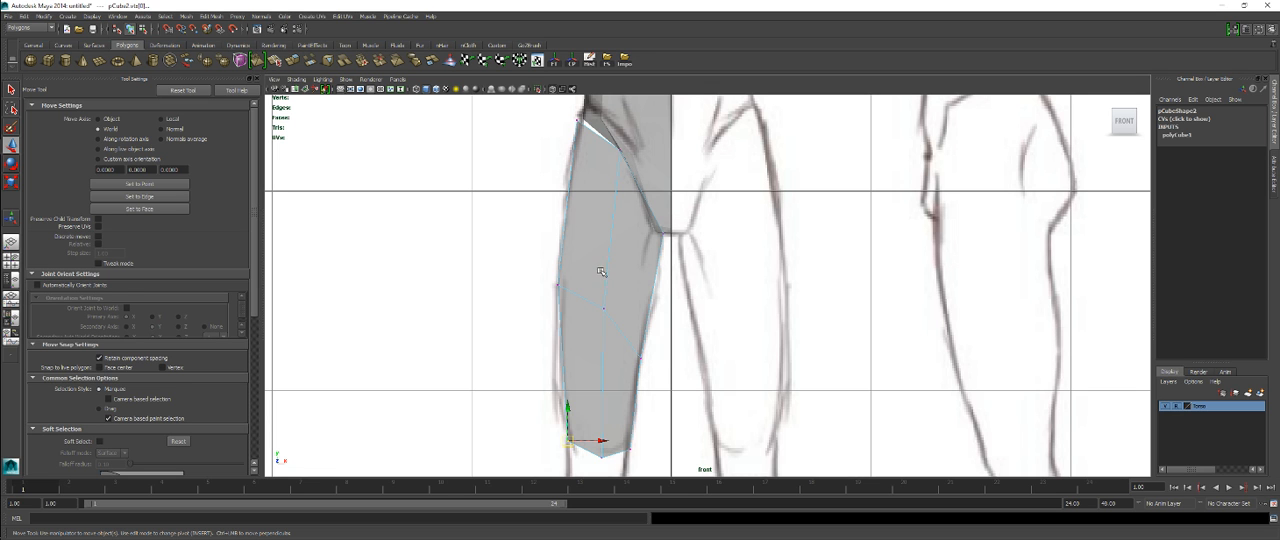
Step: Check the thigh in perspective and nudge its front mid-thigh vertices forward to the reference outline in the side view
middle_click_drag(578, 293, 573, 160, "alt")
mouse_move(690, 276)
right_mouse_down("alt")
mouse_move(612, 273)
mouse_move(694, 277)
mouse_move(665, 280)
right_mouse_up("alt")
key("space")
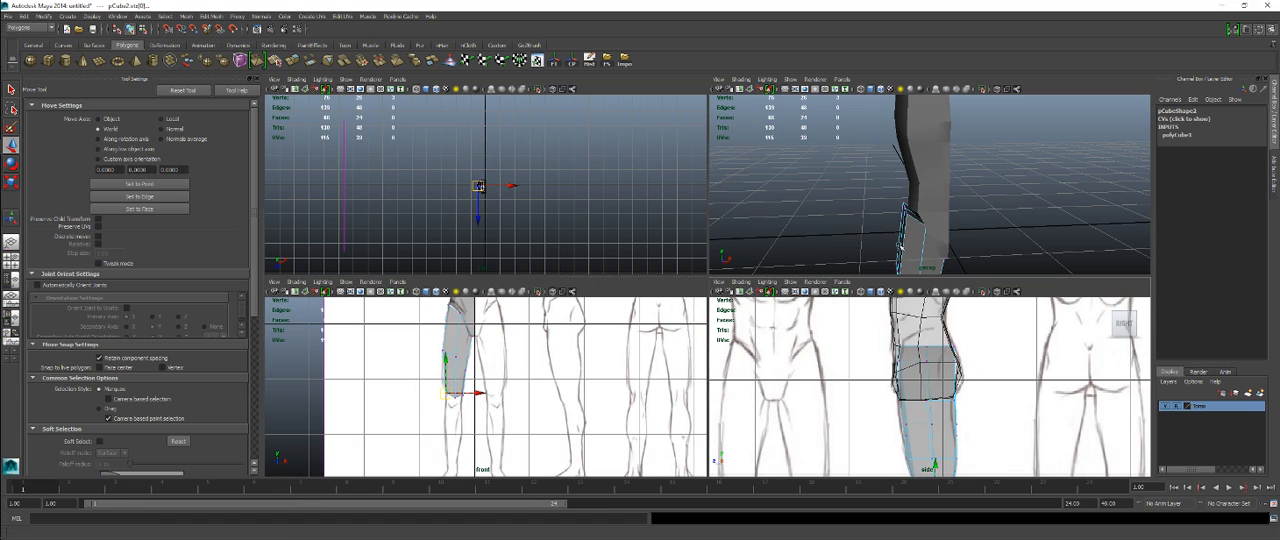
key("space")
left_click_drag(747, 304, 716, 320, "alt")
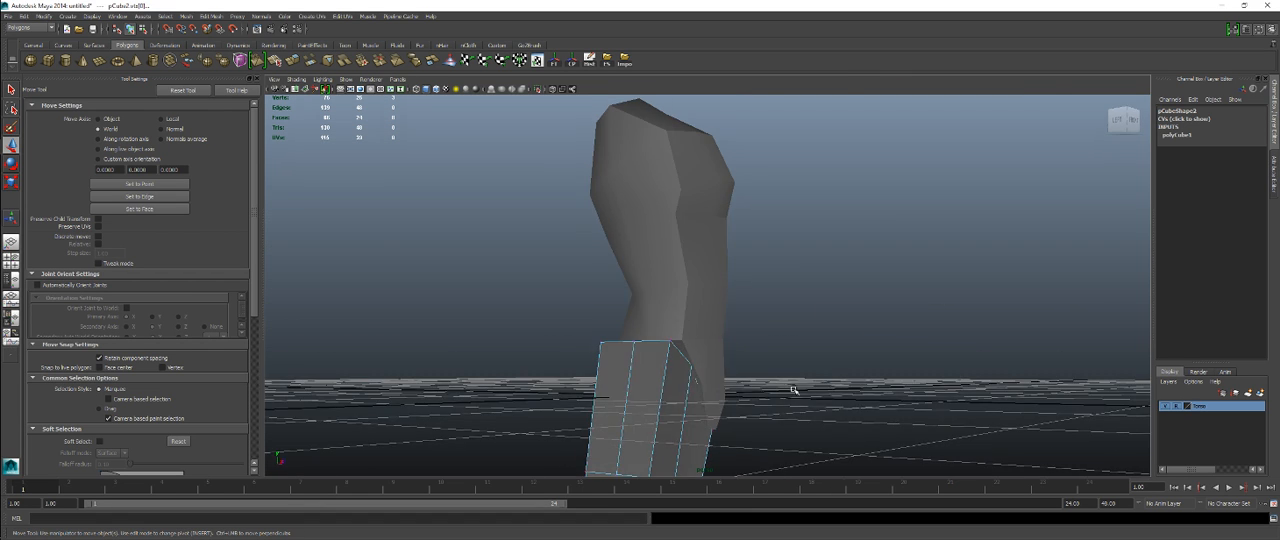
key("space")
key("space")
middle_click_drag(898, 420, 903, 260, "alt")
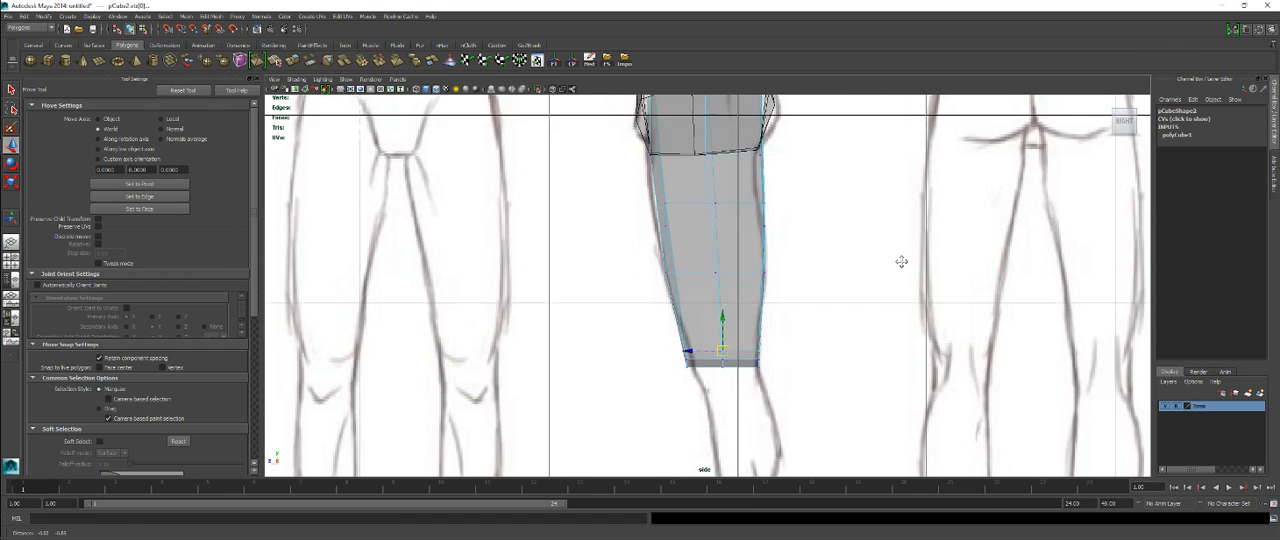
left_click_drag(684, 278, 685, 294)
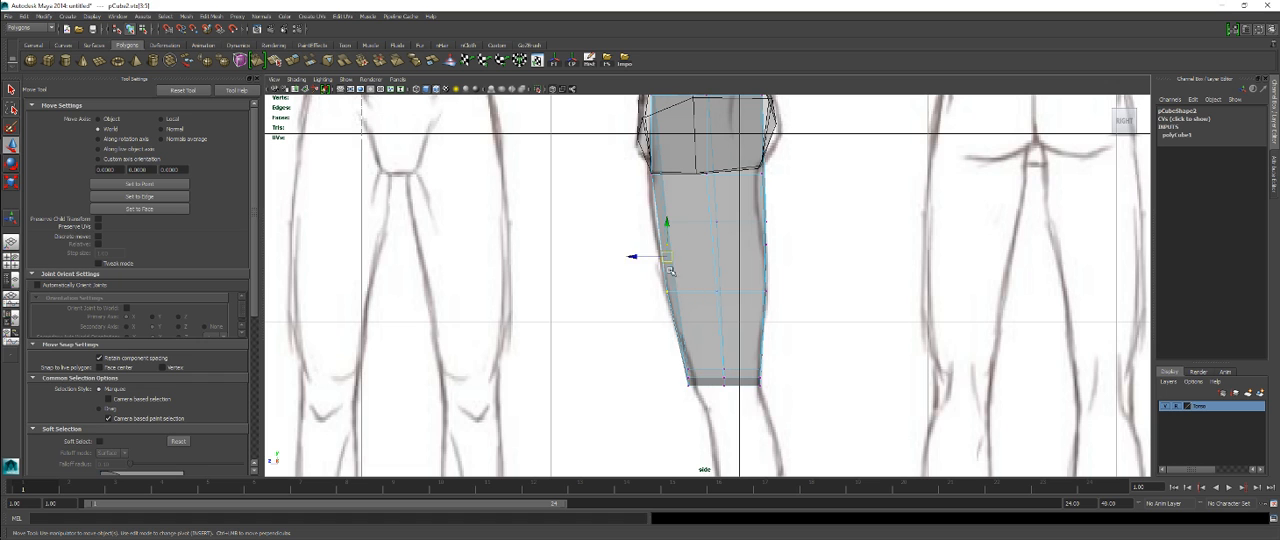
left_click_drag(667, 257, 666, 258)
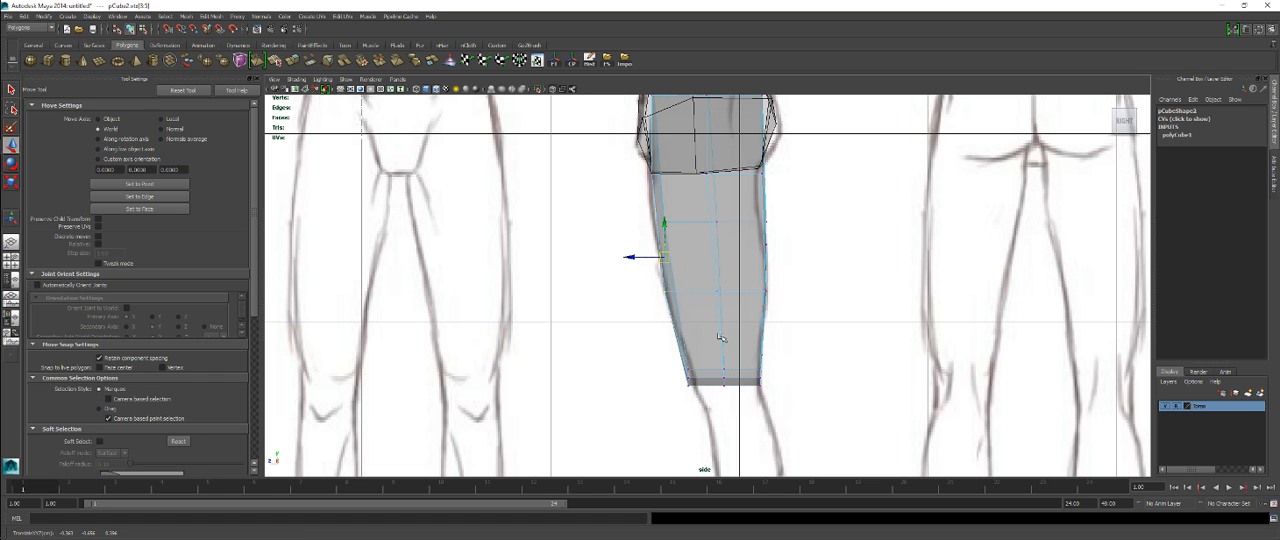
middle_click_drag(757, 333, 774, 257, "alt")
Step: Select the thigh's bottom faces in the front view, extrude them and move the extrusion down toward the ankle
key("space")
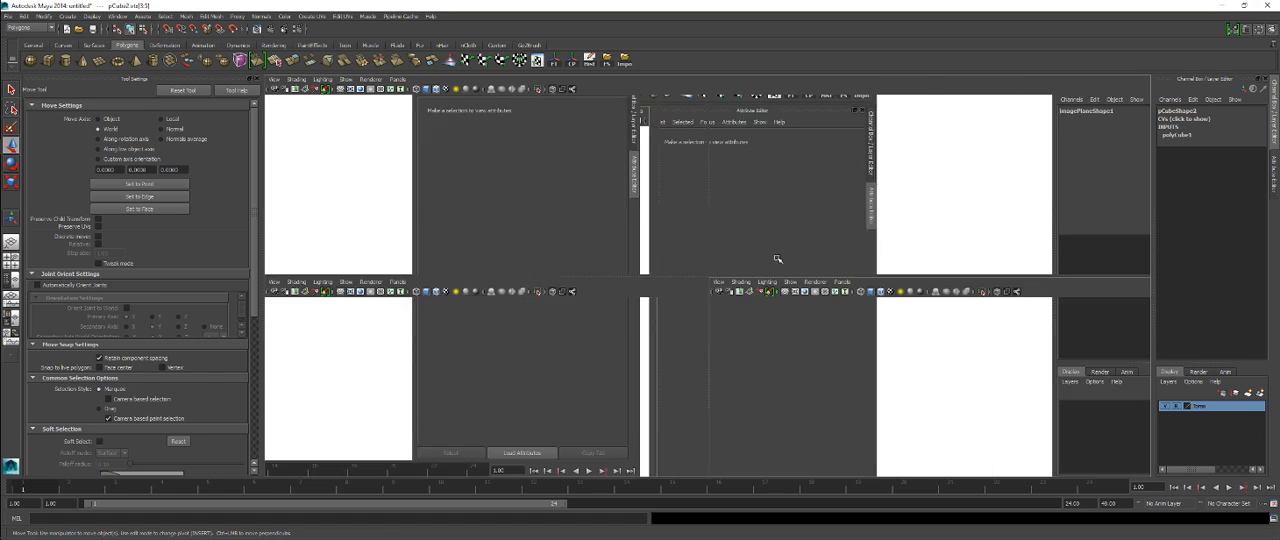
key("space")
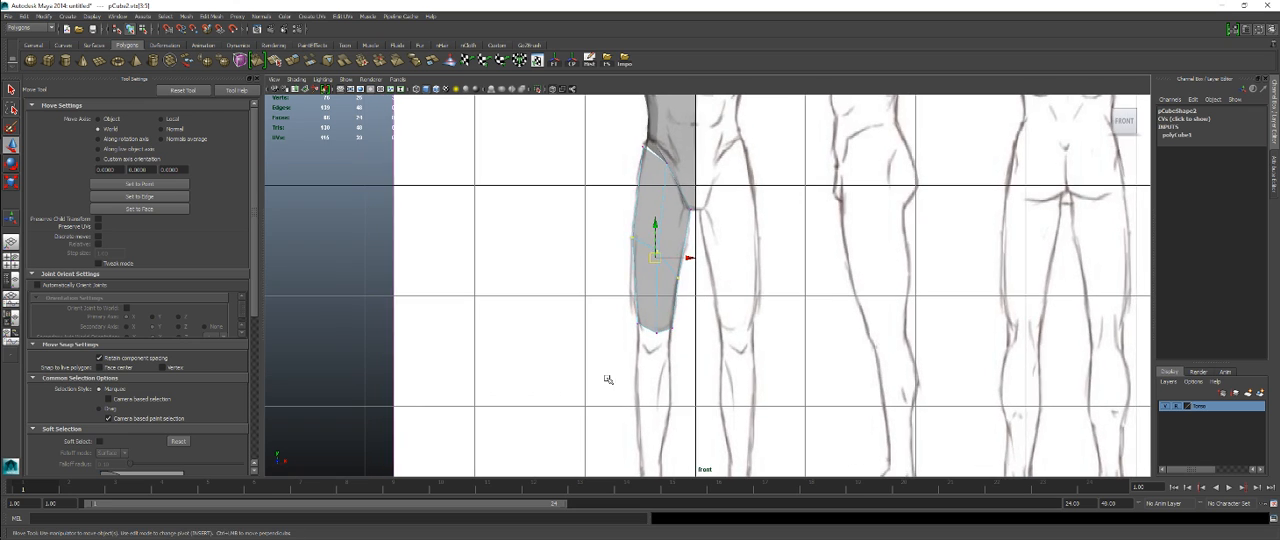
middle_click_drag(652, 296, 652, 228, "alt")
right_click_drag(656, 263, 616, 263)
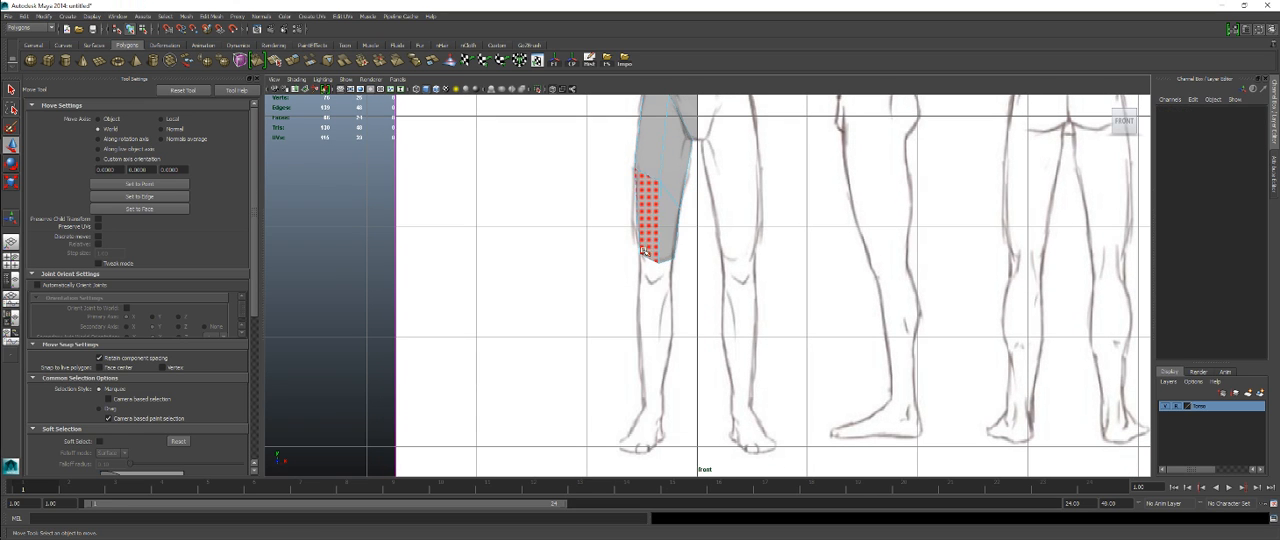
left_click_drag(631, 240, 686, 302)
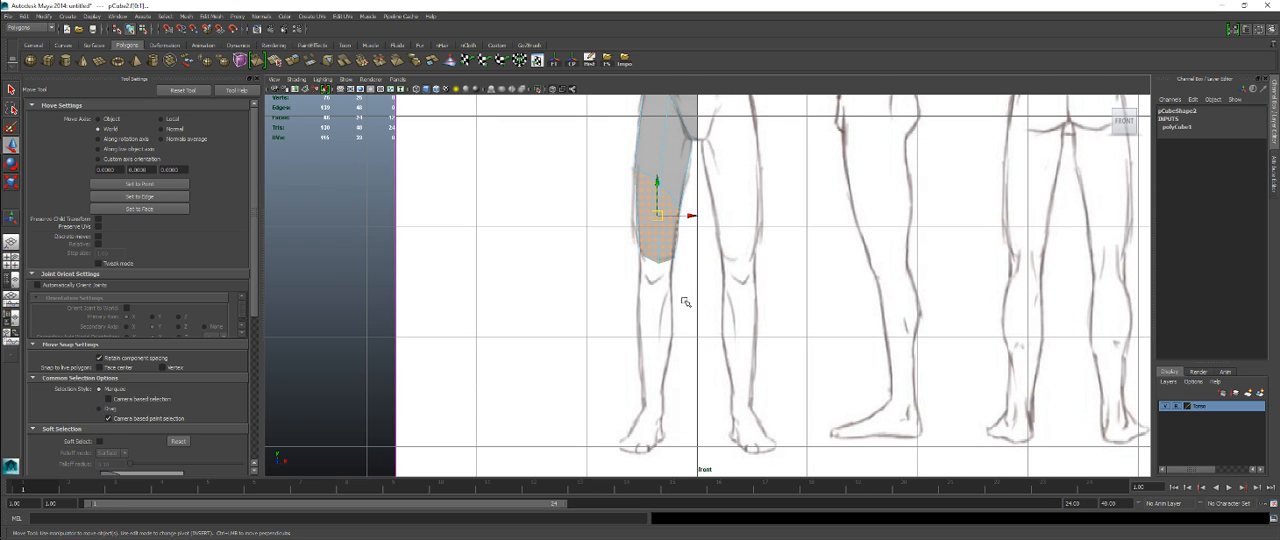
right_click(708, 216, "shift")
left_click(708, 240)
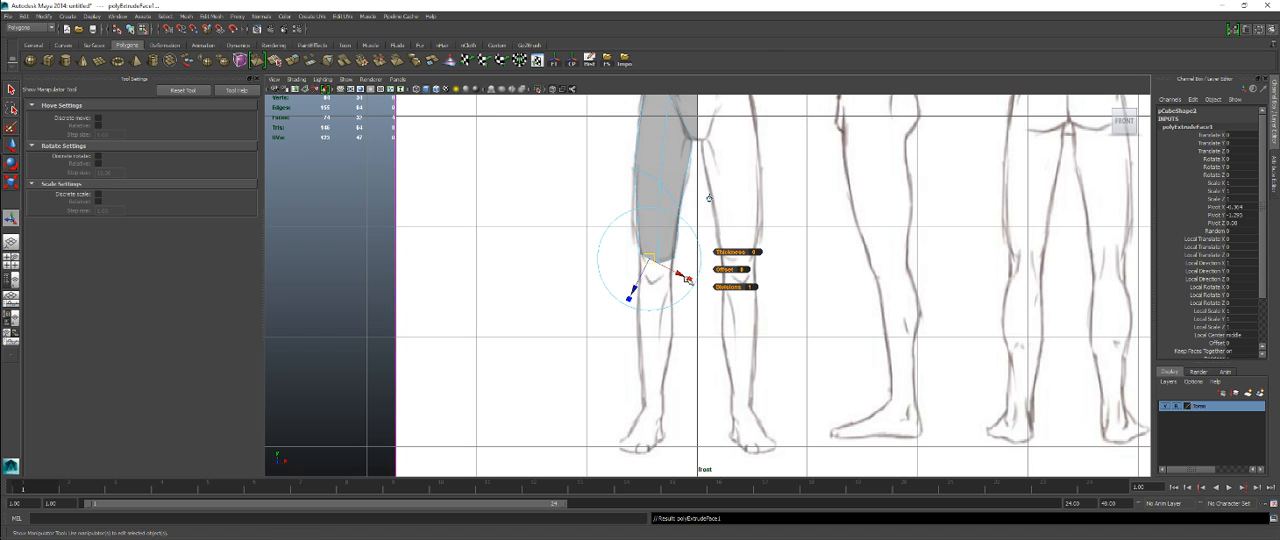
left_click_drag(657, 222, 665, 400)
Step: Flatten the extruded bottom faces vertically and align them horizontally with the lower leg in the front view
middle_click_drag(665, 400, 708, 303, "alt")
right_click_drag(708, 303, 975, 362, "alt")
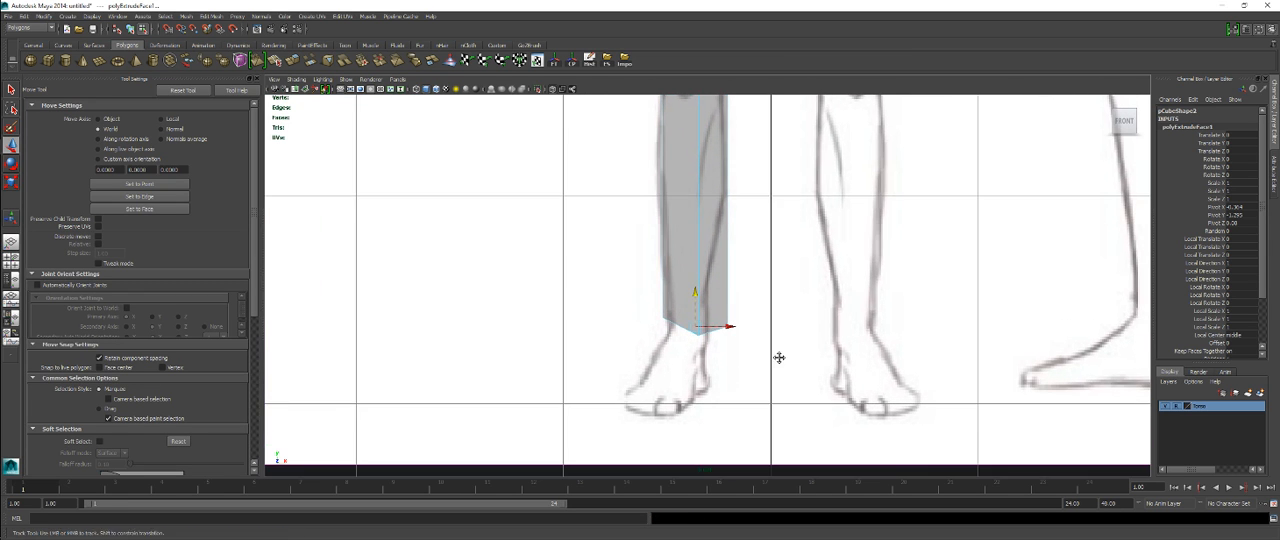
middle_click_drag(777, 357, 783, 370, "alt")
key("r")
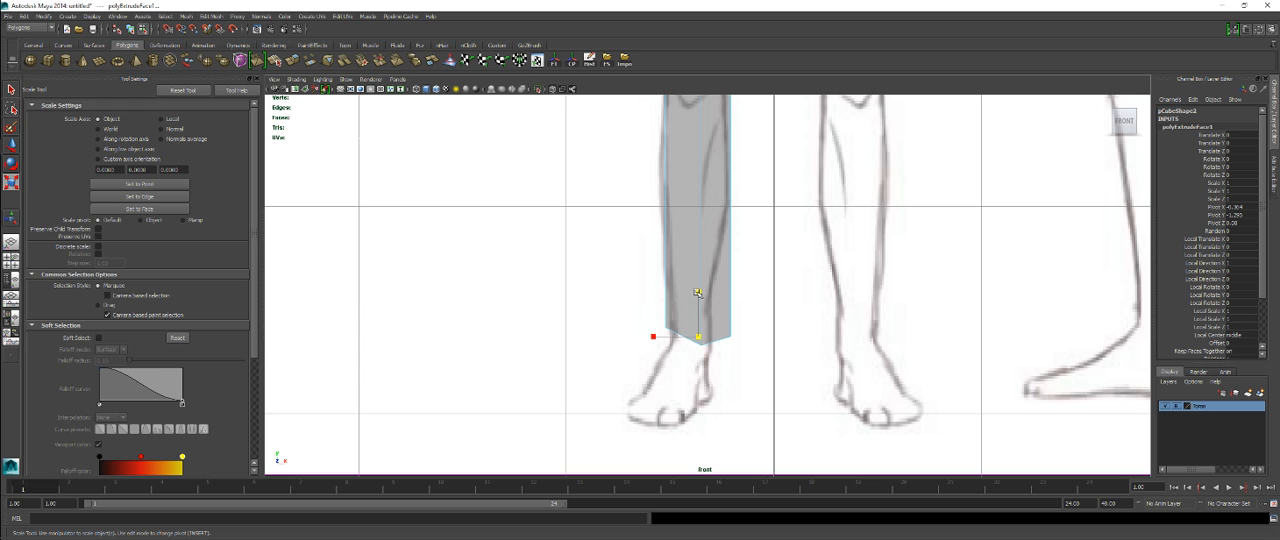
left_click_drag(698, 293, 690, 332)
key("w")
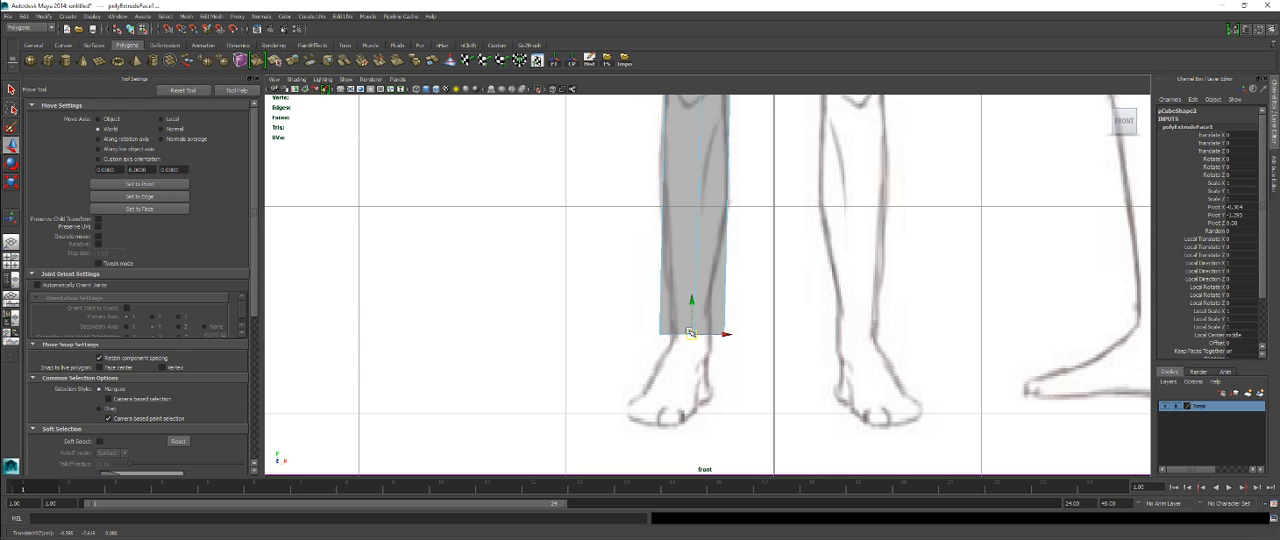
Step: Narrow the extruded bottom faces to the ankle's width and center them on the ankle in the front view
middle_click_drag(704, 313, 702, 348, "alt")
right_click_drag(702, 348, 752, 354, "alt")
middle_click_drag(764, 370, 774, 269, "alt")
key("r")
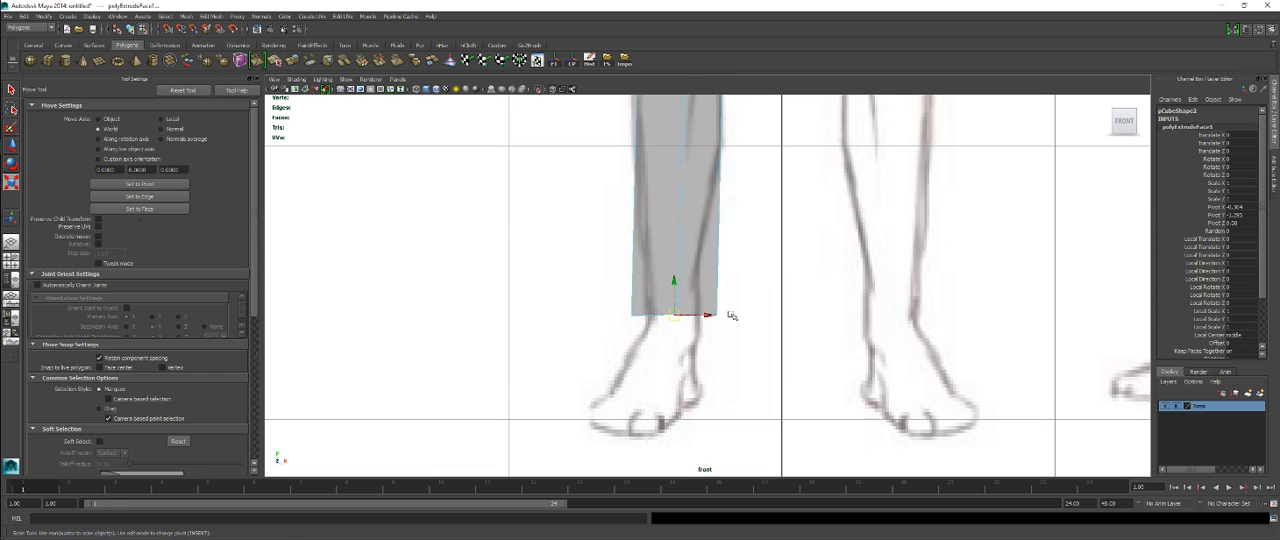
left_click_drag(627, 316, 706, 316)
key("w")
Step: Move the lower leg's bottom faces onto the ankle in the side view and scale them to the ankle's depth
scroll(720, 294, "down", 7)
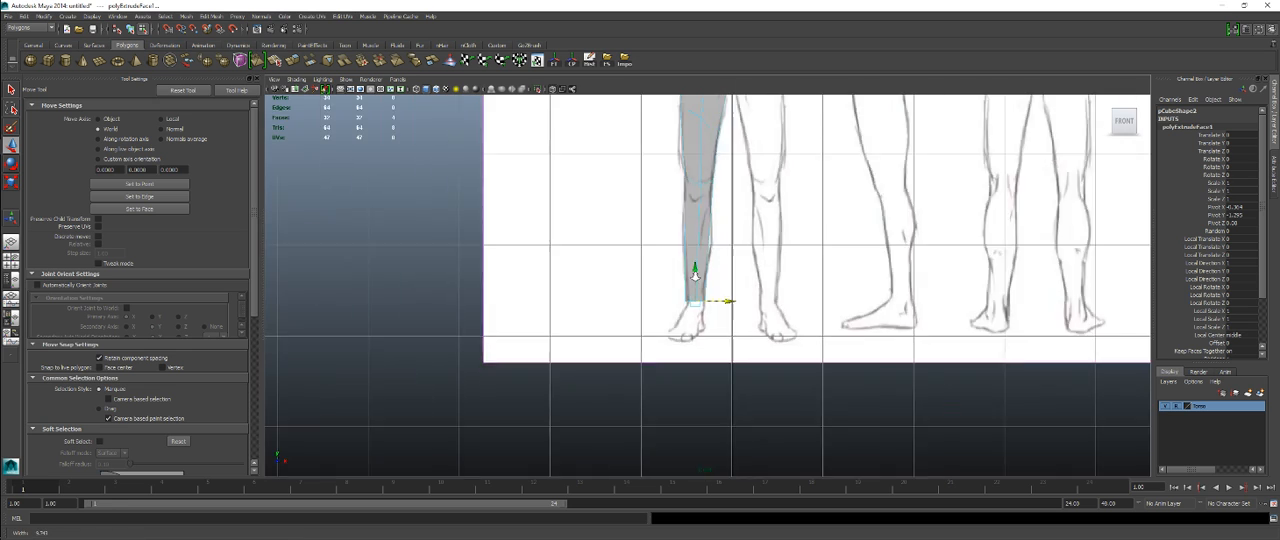
scroll(737, 272, "up", 4)
key("space")
key("space")
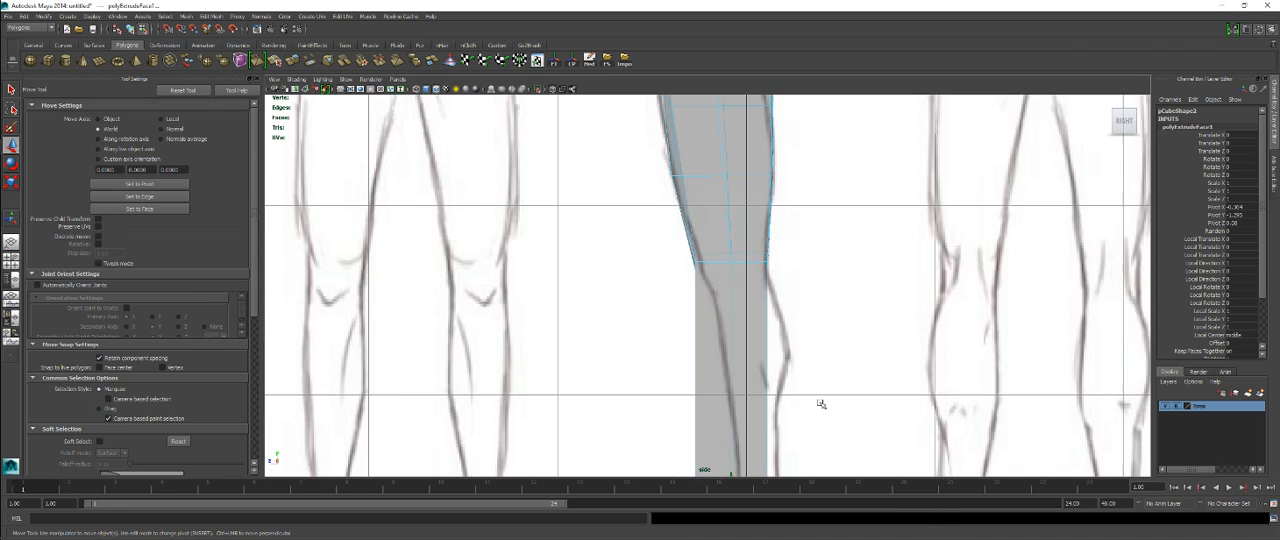
scroll(820, 403, "up", 6)
scroll(800, 300, "down", 3)
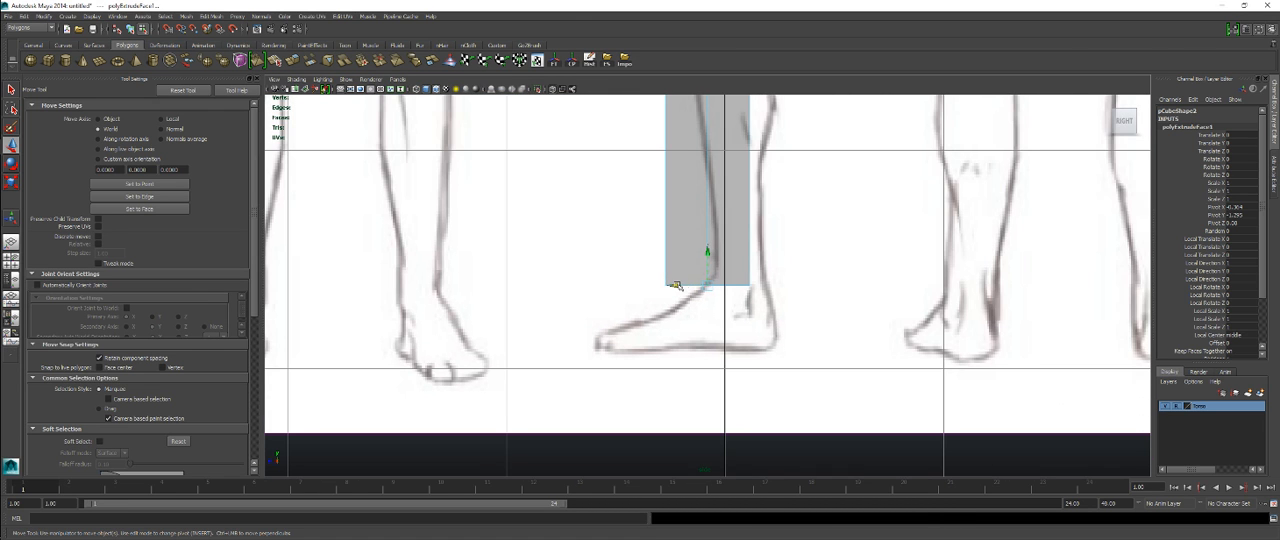
left_click_drag(676, 285, 706, 284)
key("r")
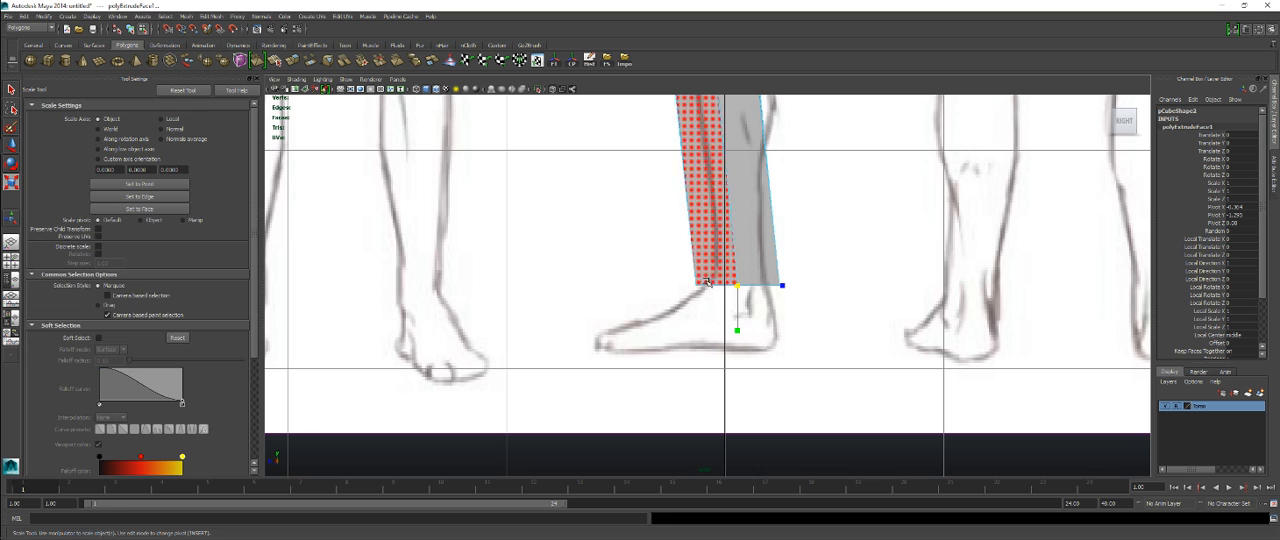
left_click_drag(783, 287, 741, 276)
key("w")
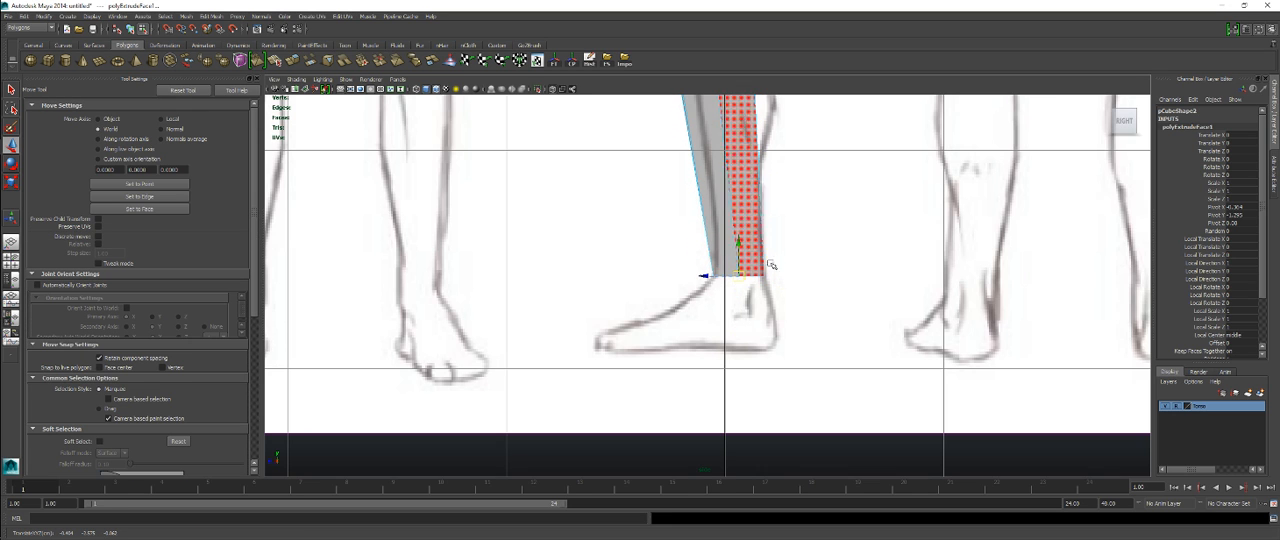
Step: Insert an edge loop at calf height and fit it to the calf's reference outline in the side view
middle_click_drag(796, 242, 792, 438, "alt")
right_click_drag(792, 438, 786, 391, "alt")
right_click_drag(746, 328, 758, 332, "alt")
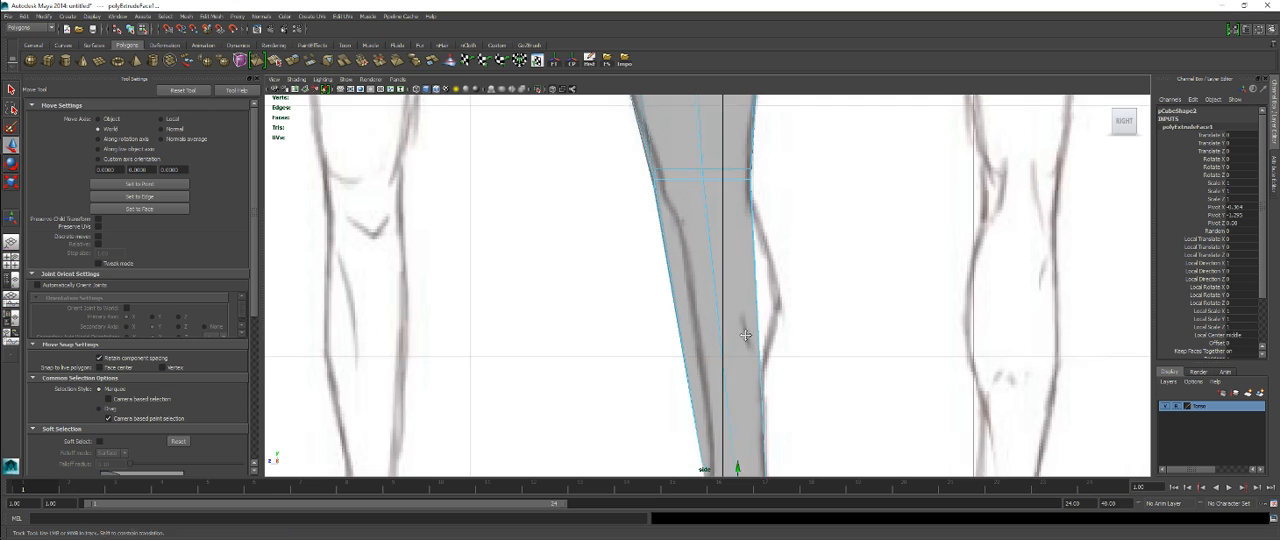
middle_click_drag(758, 332, 755, 249, "alt")
right_click_drag(742, 240, 764, 228, "alt")
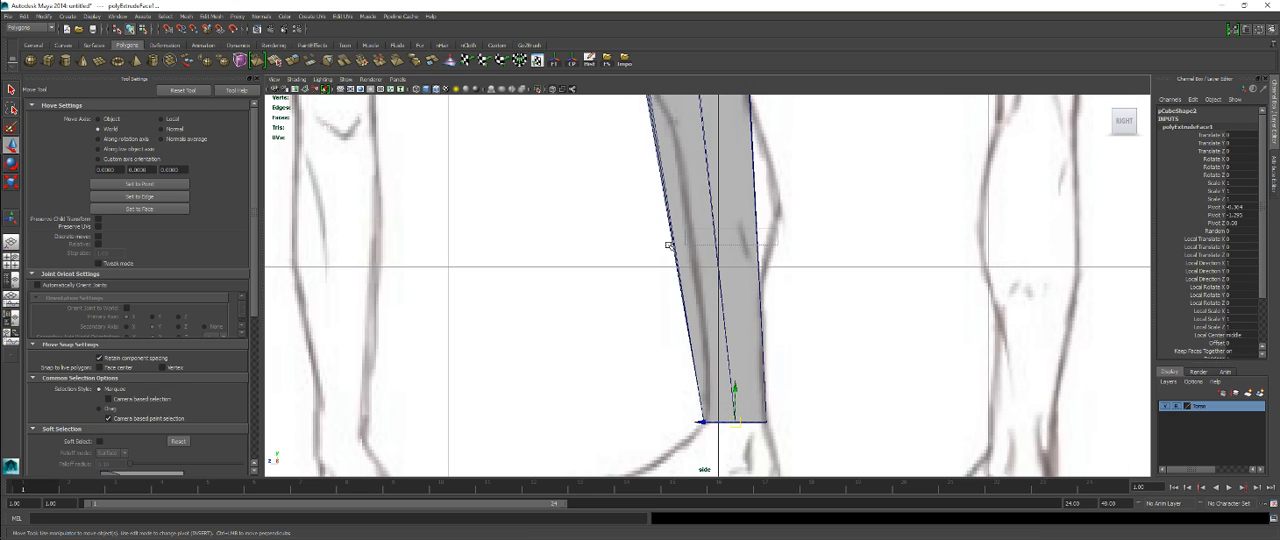
right_click(724, 200, "shift")
left_click(686, 213)
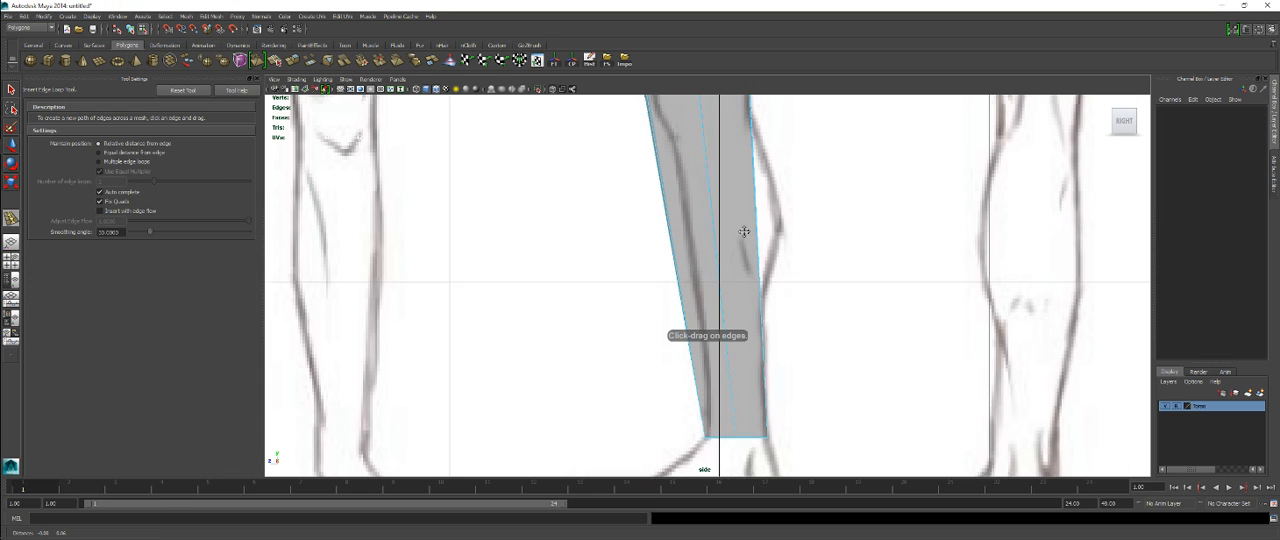
left_click_drag(713, 297, 732, 287)
key("w")
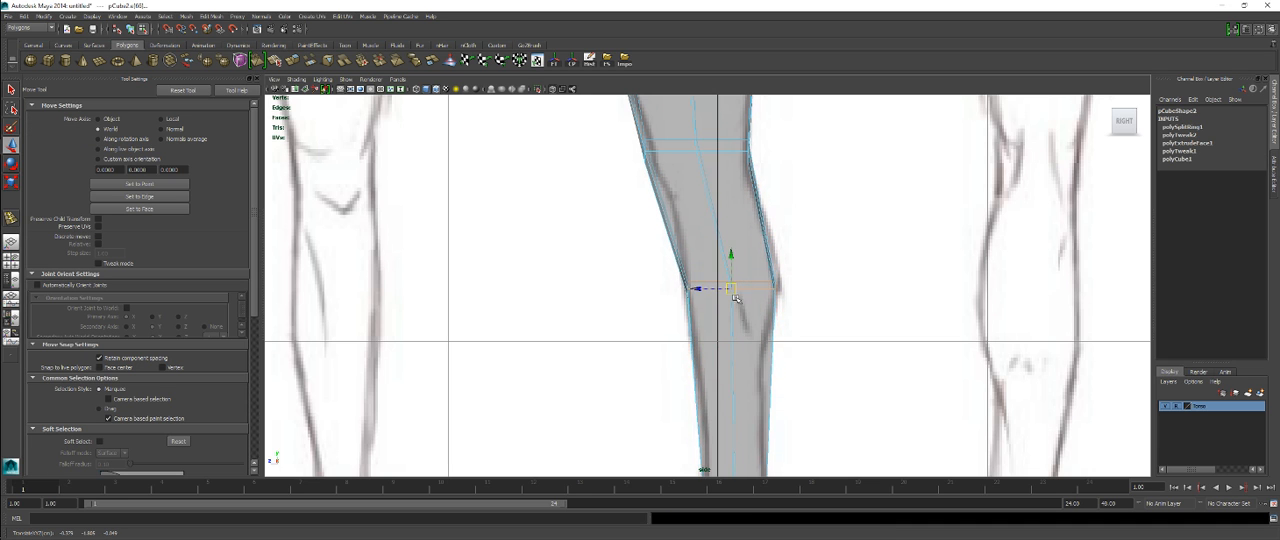
mouse_move(732, 300)
middle_mouse_down("alt")
mouse_move(752, 198)
mouse_move(735, 266)
middle_mouse_up("alt")
Step: Scale and position the calf edge loop to match the calf's width in the front view
key("space")
key("space")
right_click_drag(735, 266, 908, 340, "alt")
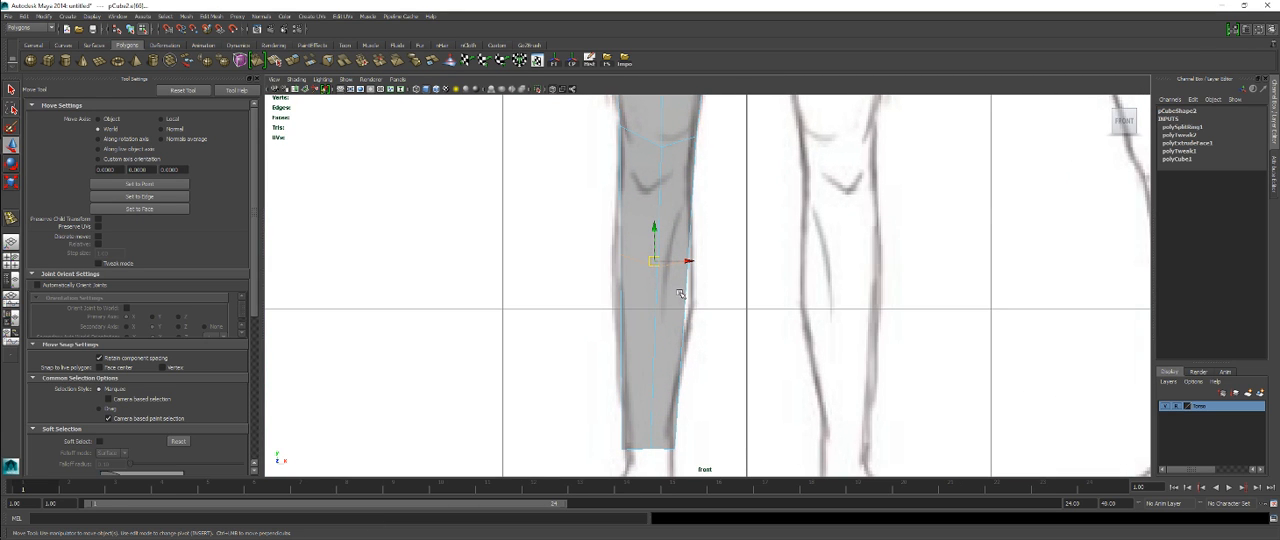
key("r")
left_click_drag(700, 263, 681, 260)
key("w")
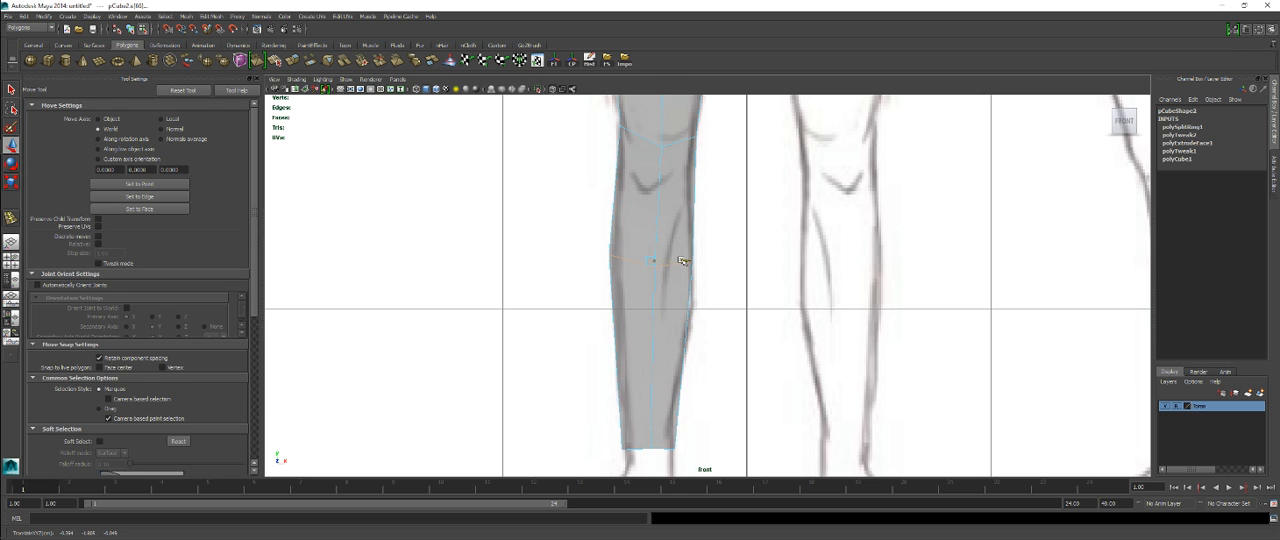
key("r")
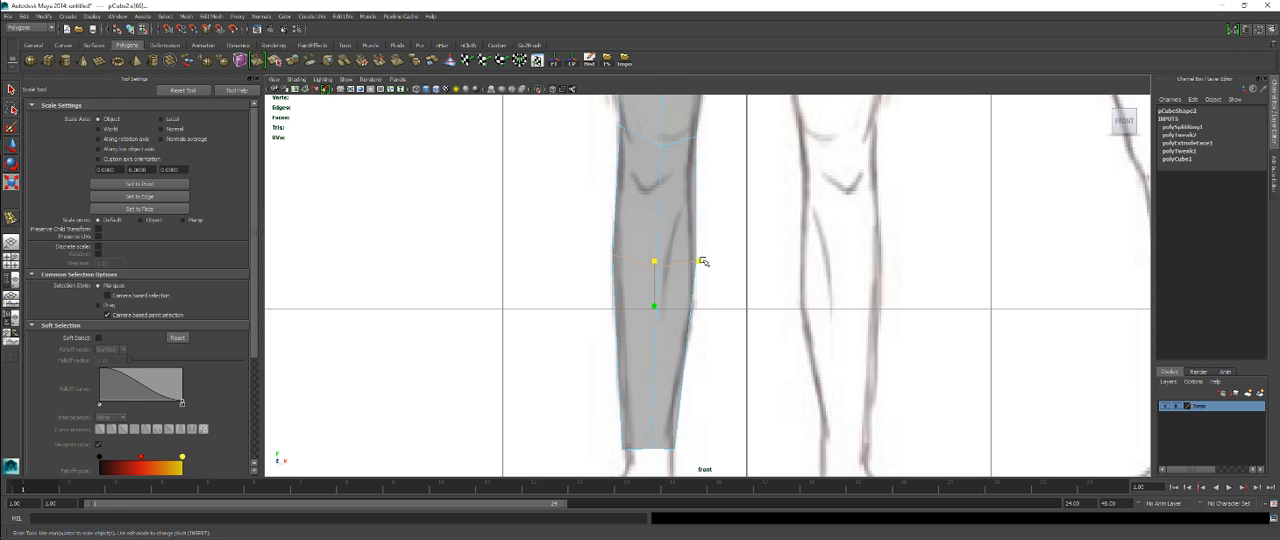
left_click_drag(700, 261, 699, 262)
Step: Insert another edge loop around the lower leg just below the calf bulge in the side view
scroll(706, 210, "up", 1)
middle_click_drag(711, 192, 720, 280, "alt")
scroll(720, 280, "up", 1)
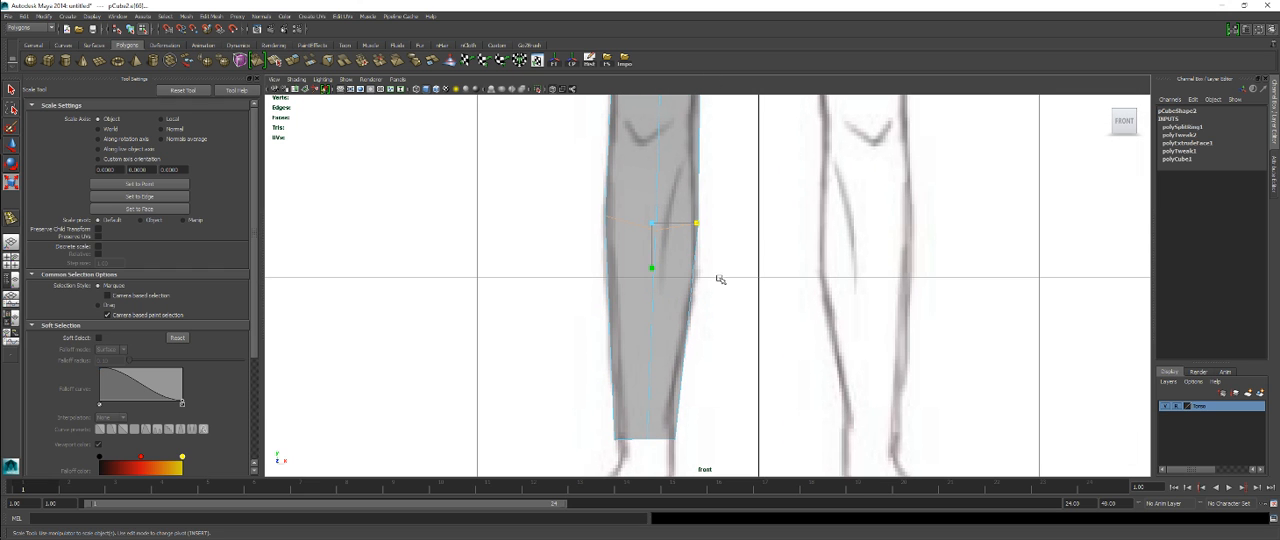
key("g")
key("space")
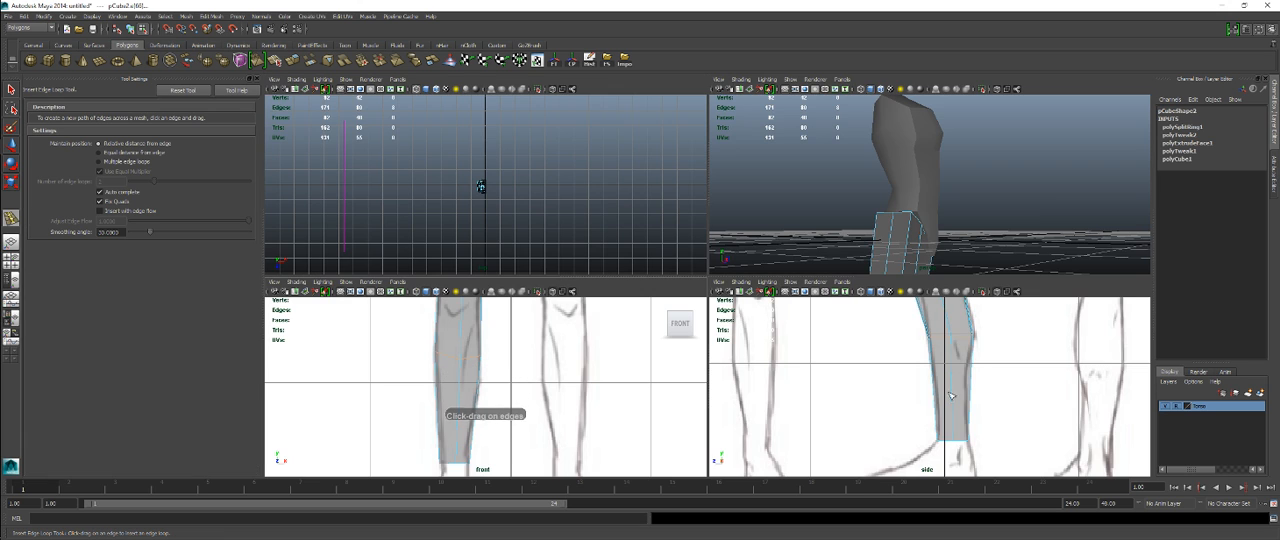
key("space")
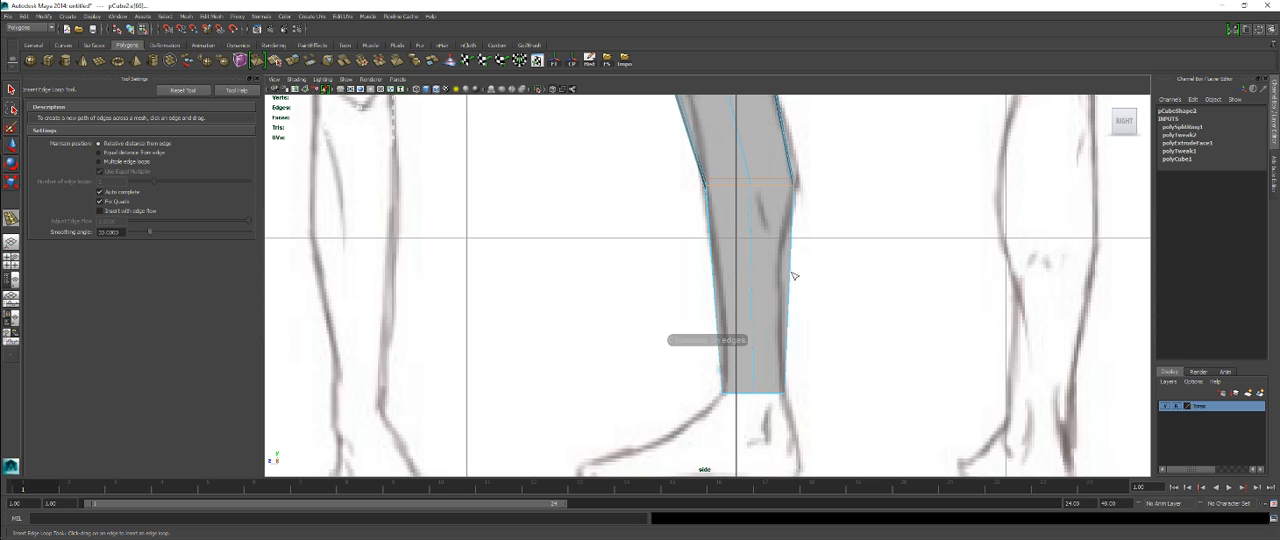
left_click_drag(790, 269, 787, 264)
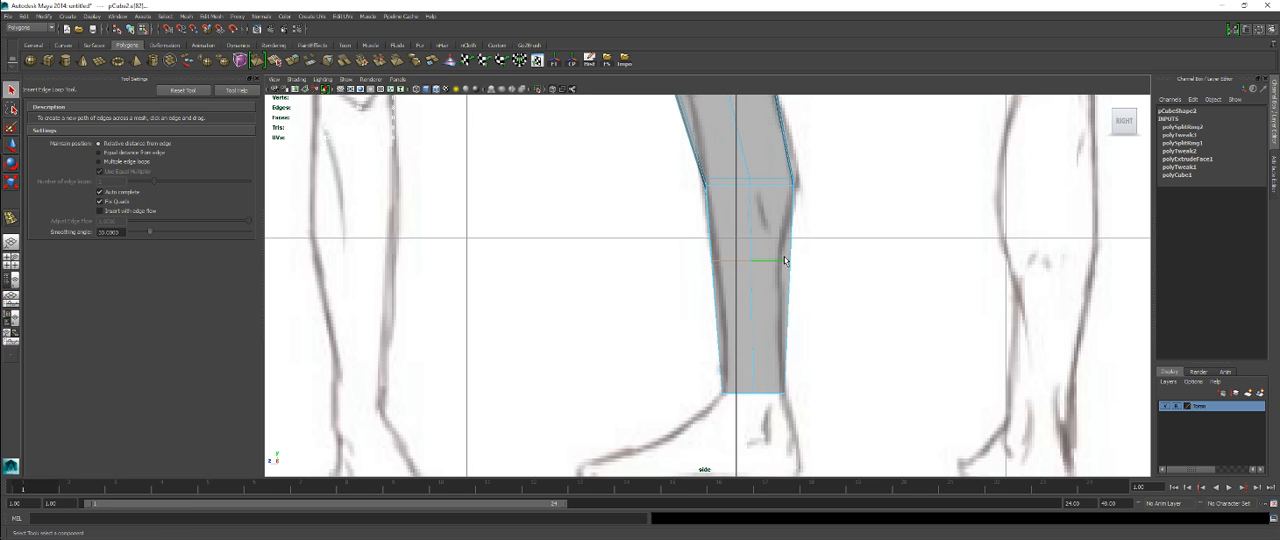
Step: Move the back and front vertices of the loop below the calf onto the reference outline in the side view
key("q")
right_click_drag(787, 225, 745, 215)
left_click_drag(838, 238, 840, 255)
left_click_drag(767, 303, 767, 303)
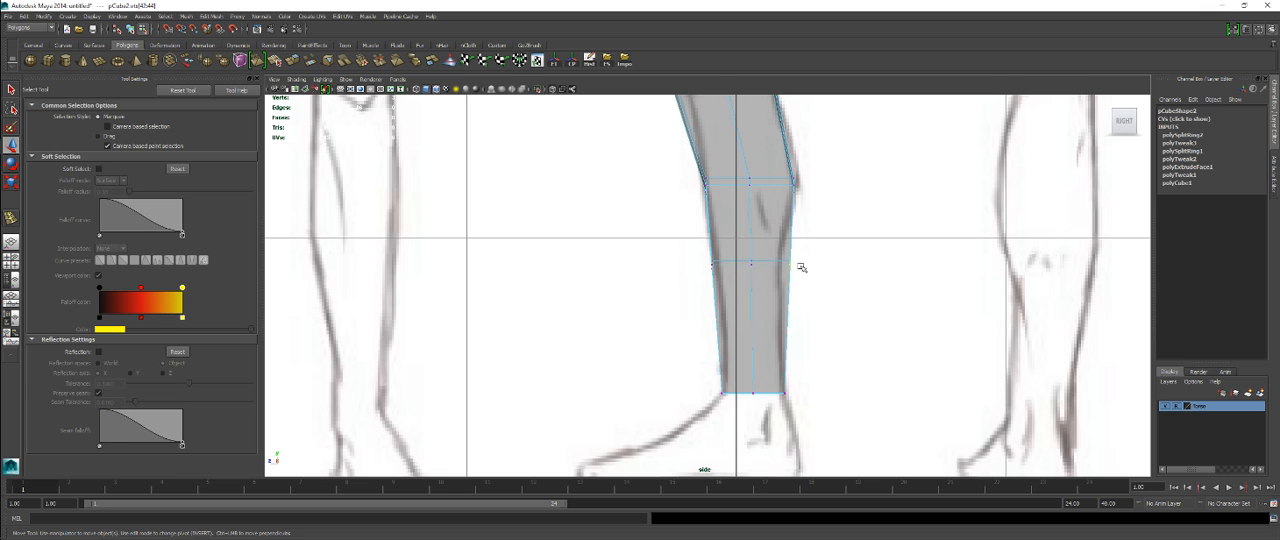
key("w")
left_click_drag(783, 265, 718, 284)
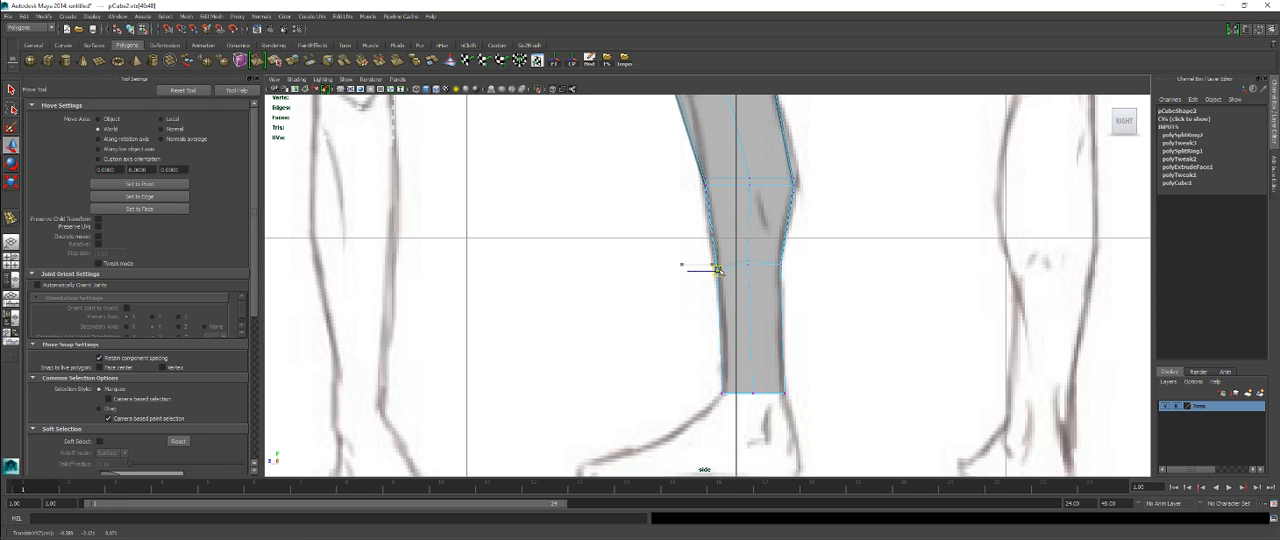
Step: Adjust the inner and outer vertices of the loop below the calf to the leg outline in the front view
key("space")
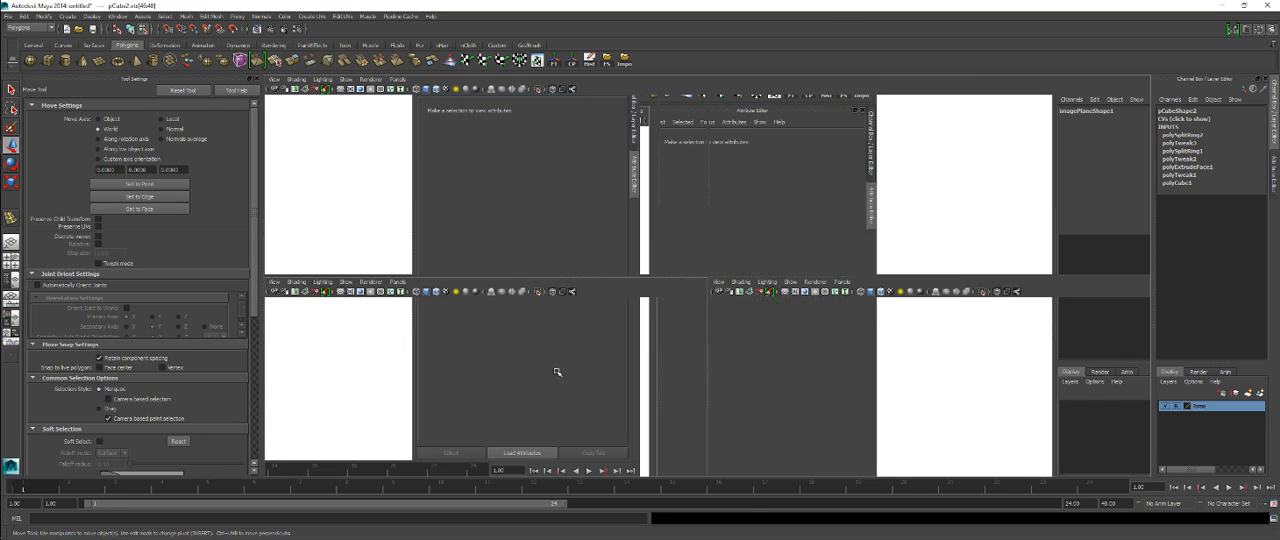
key("space")
scroll(624, 303, "up", 2)
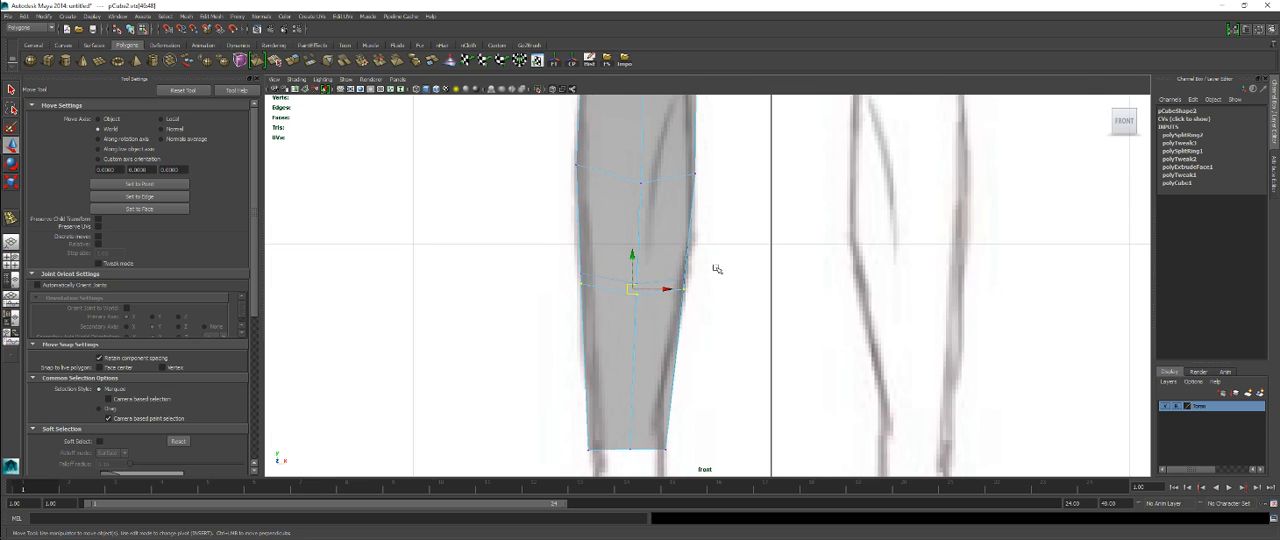
left_click_drag(667, 312, 681, 288)
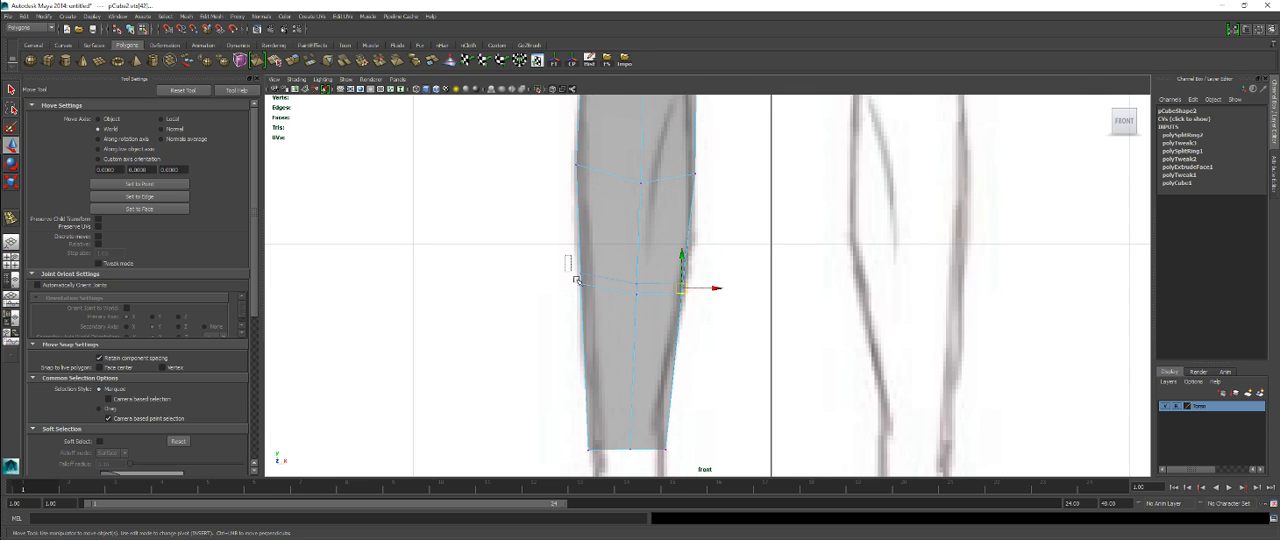
left_click_drag(571, 276, 578, 282)
Step: Insert an edge loop around the leg just above the ankle in the front view
middle_click_drag(623, 339, 614, 300, "alt")
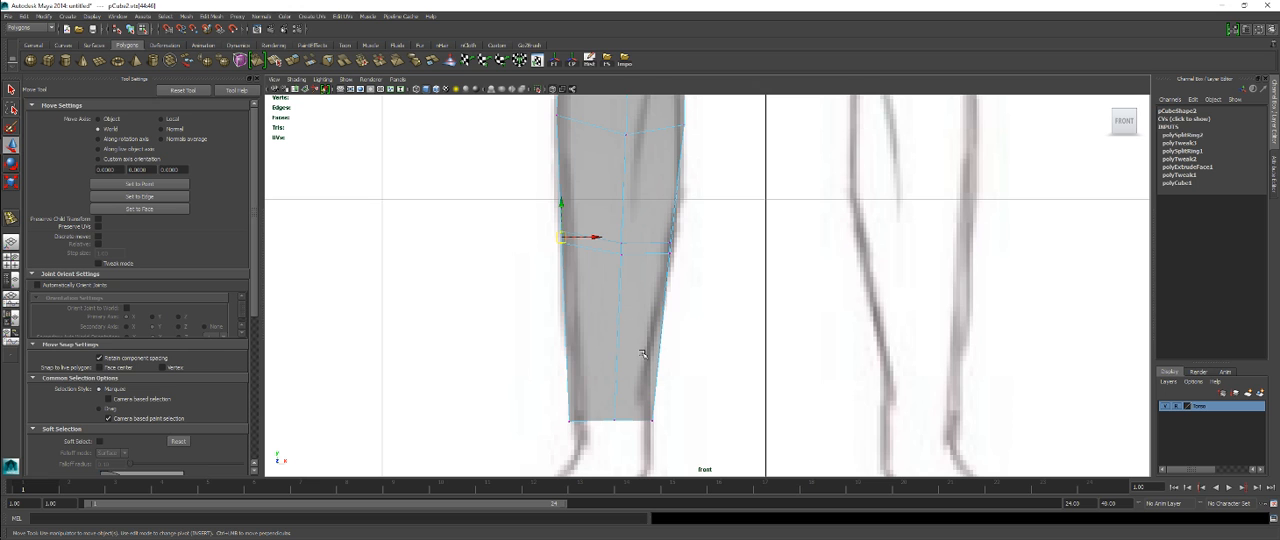
middle_click_drag(623, 354, 591, 234, "alt")
right_click_drag(608, 220, 580, 225)
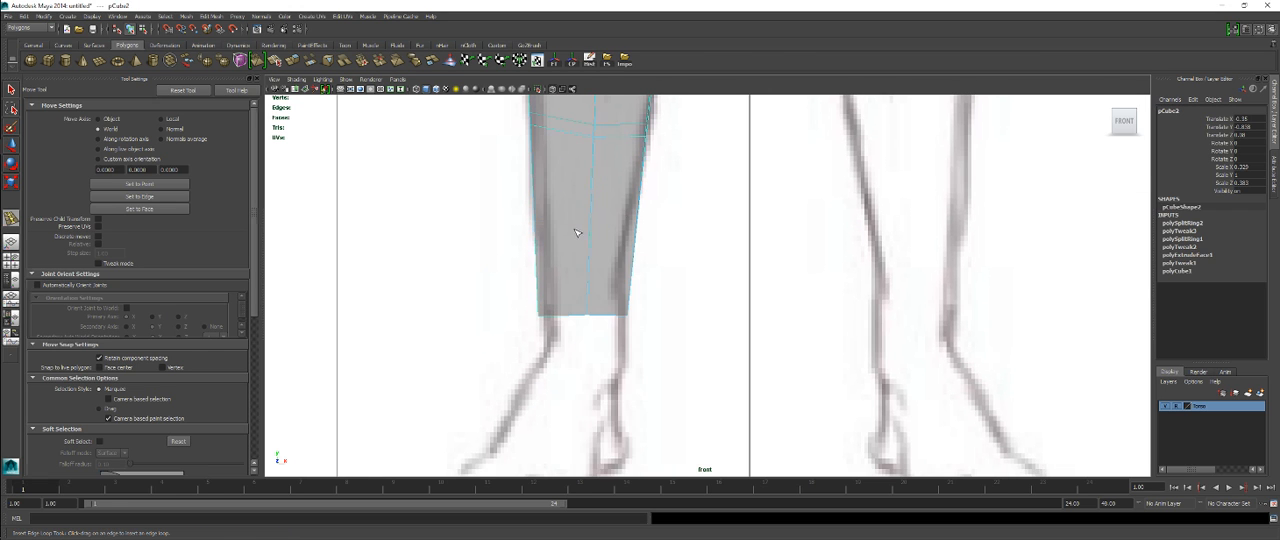
left_click_drag(636, 265, 632, 266)
key("q")
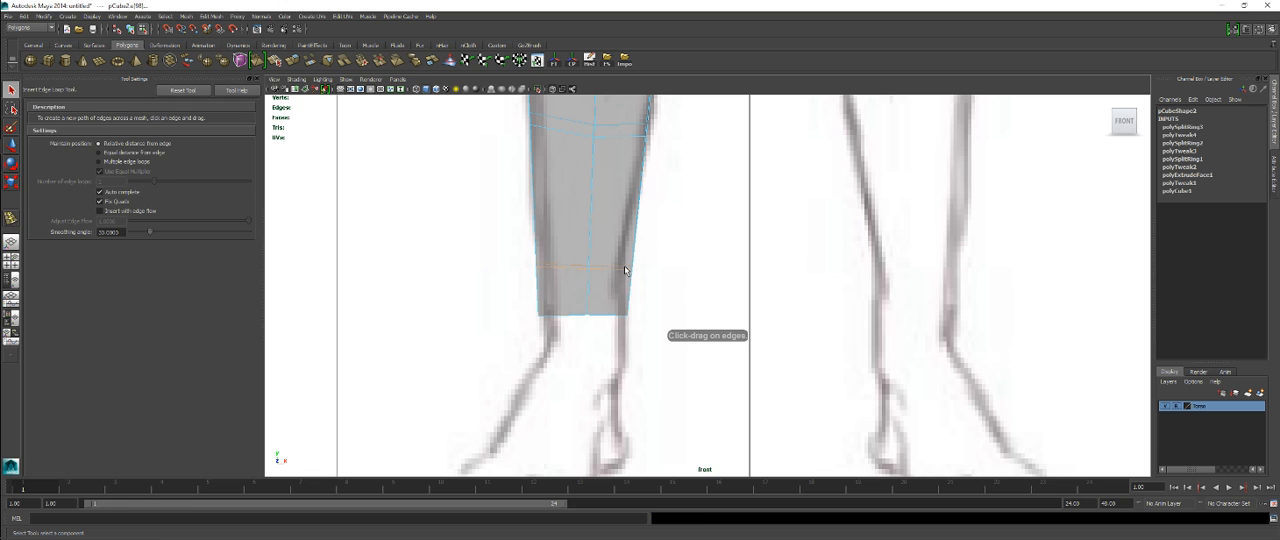
Step: Fit the inner and outer vertices of the lower leg and ankle loops to the reference outline in the front view
right_click_drag(620, 244, 582, 238)
left_click(629, 267)
key("w")
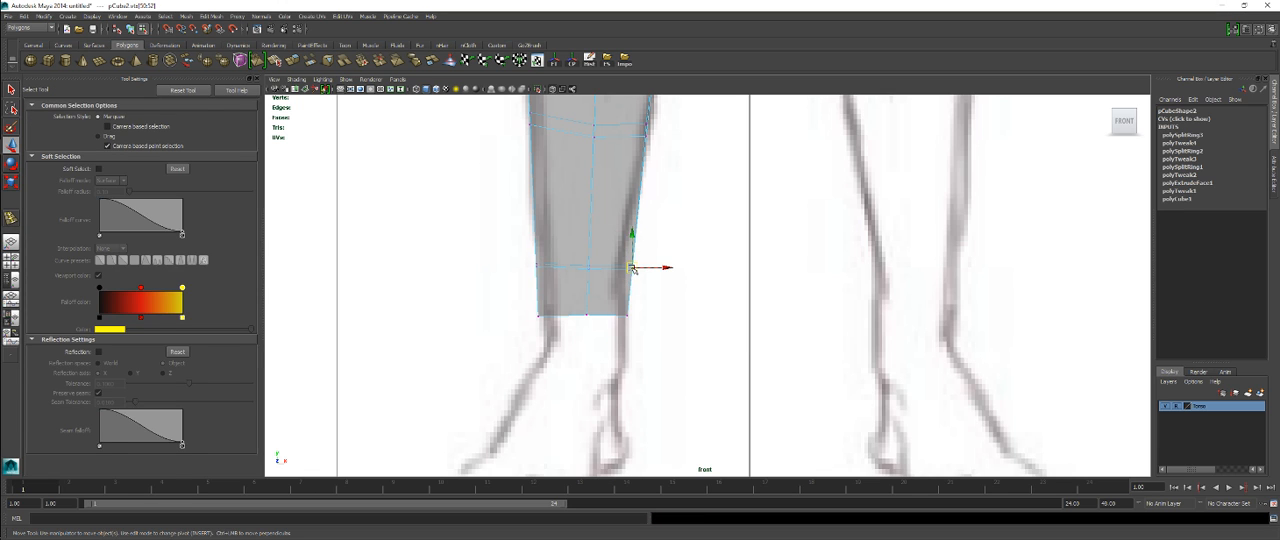
left_click_drag(630, 268, 622, 268)
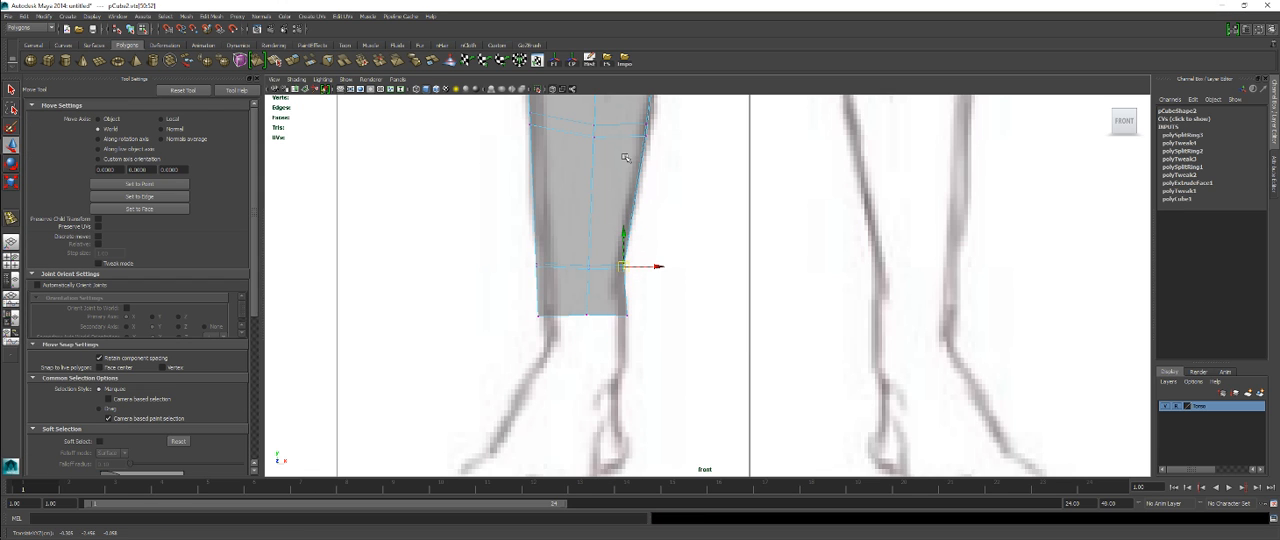
left_click_drag(635, 115, 649, 147)
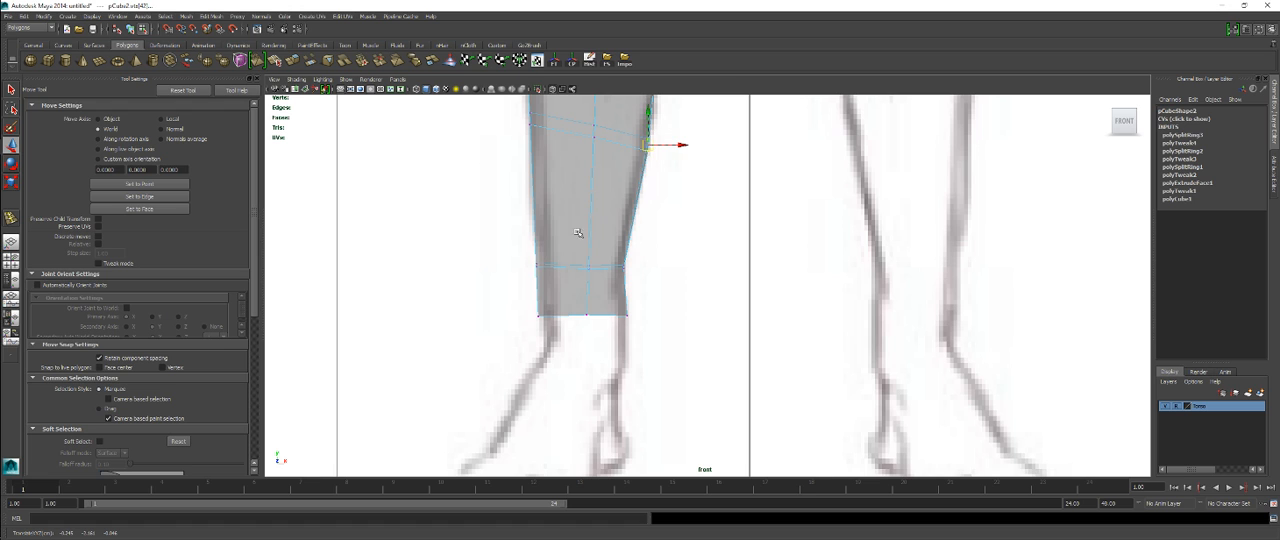
left_click_drag(516, 257, 544, 272)
mouse_move(524, 306)
left_mouse_down()
mouse_move(548, 327)
mouse_move(544, 316)
left_mouse_up()
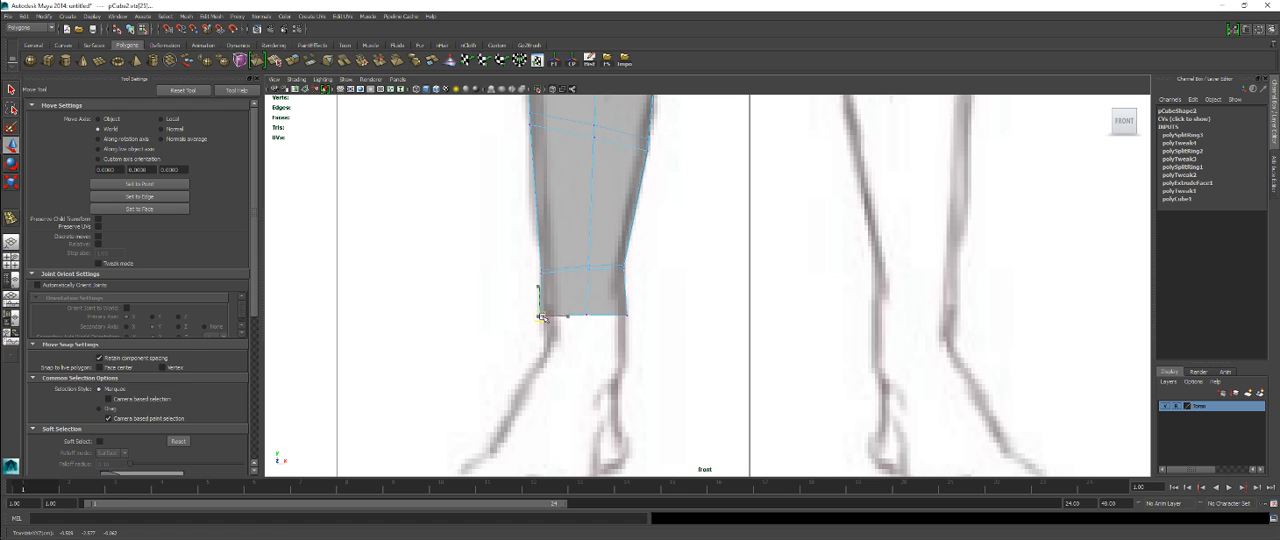
Step: Adjust the front vertices of the loop above the ankle to the shin outline in the side view
key("space")
key("space")
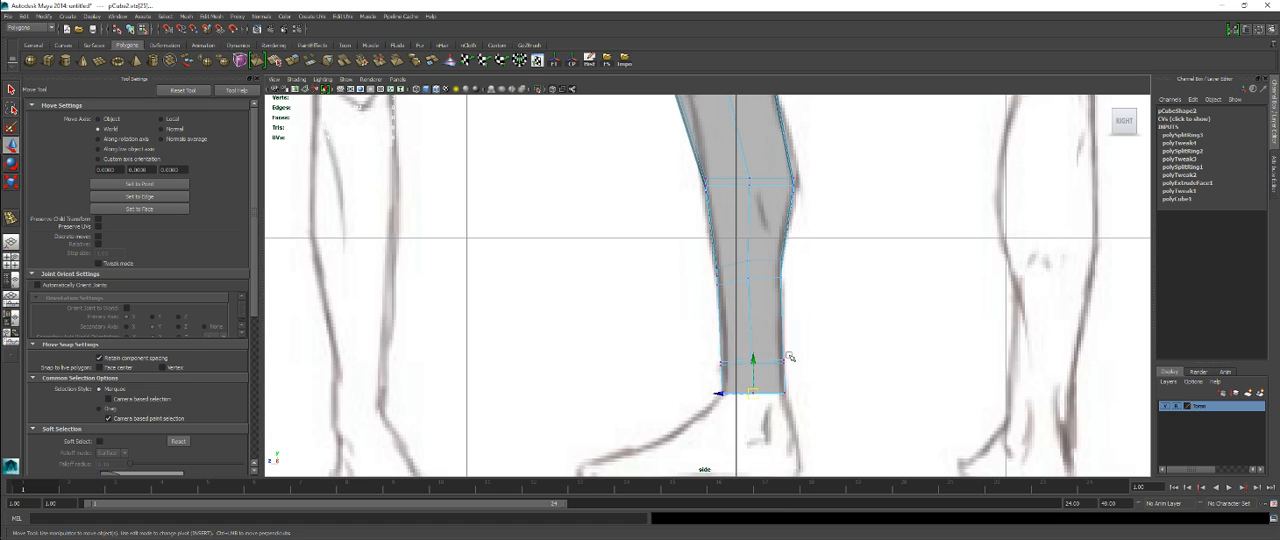
left_click_drag(729, 374, 727, 368)
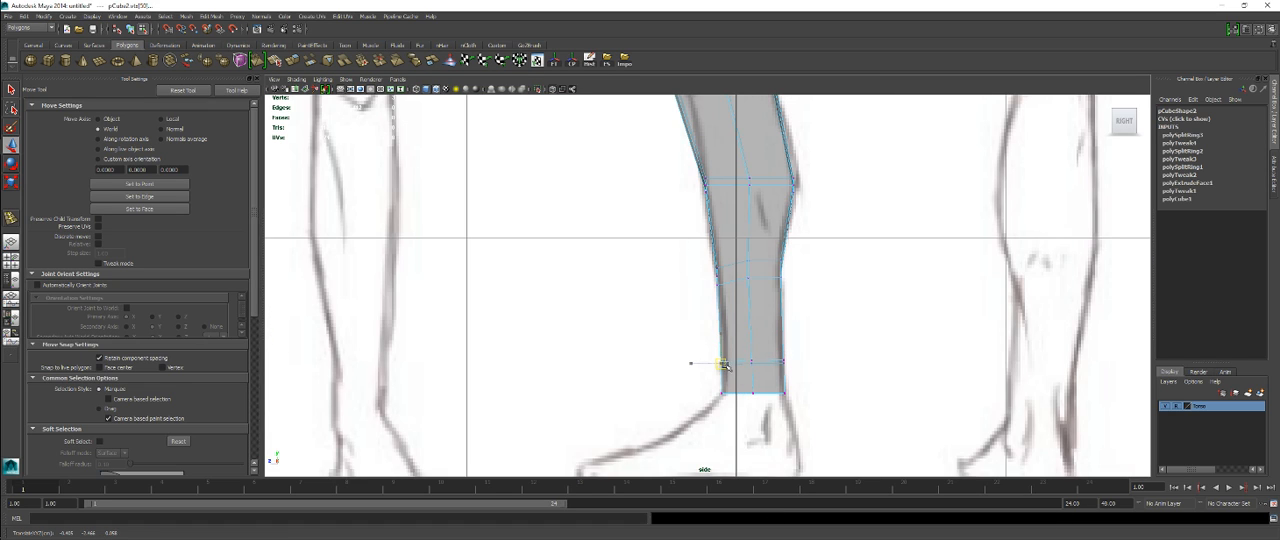
Step: Insert an edge loop between the knee and the calf in the side view
scroll(818, 239, "up", 1)
middle_click_drag(818, 239, 820, 440, "alt")
scroll(812, 360, "up", 1)
middle_click_drag(800, 294, 807, 403, "alt")
scroll(816, 353, "up", 1)
middle_click_drag(816, 350, 812, 277, "alt")
right_click_drag(801, 322, 717, 338)
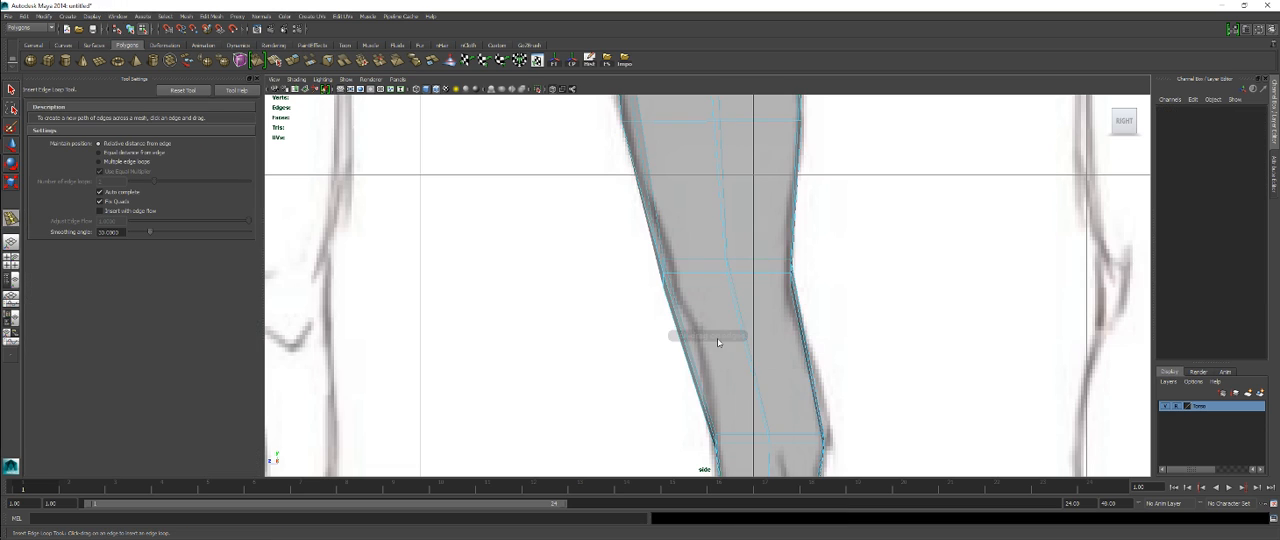
left_click(743, 327)
left_click(743, 340)
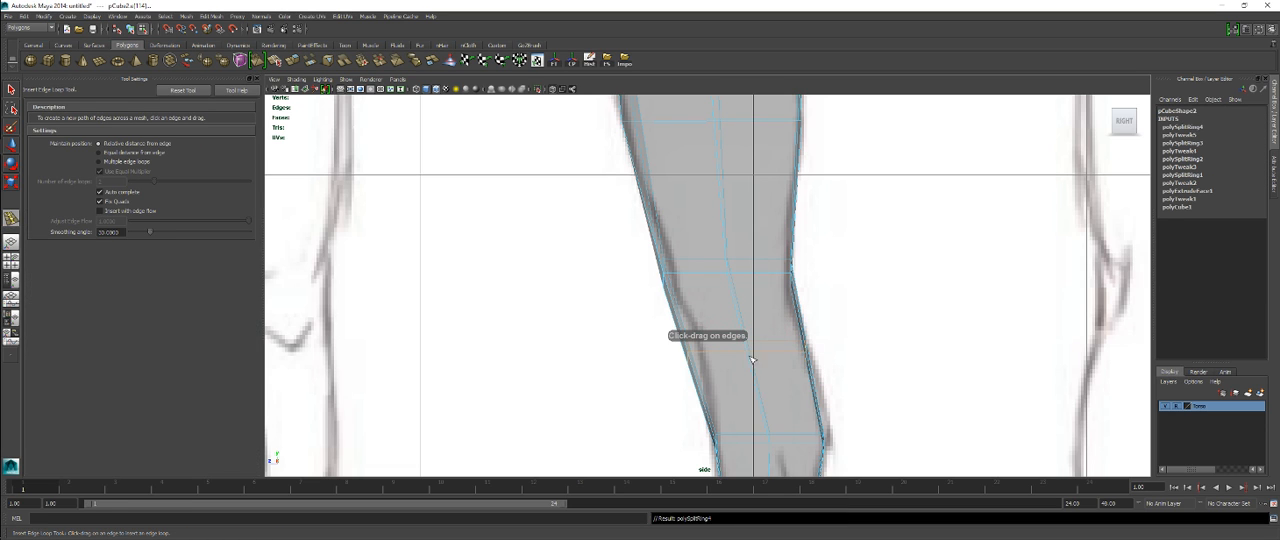
Step: Fit the front and back vertices of the loop just below the knee to the reference outline in the side view
key("q")
right_click_drag(746, 333, 746, 327)
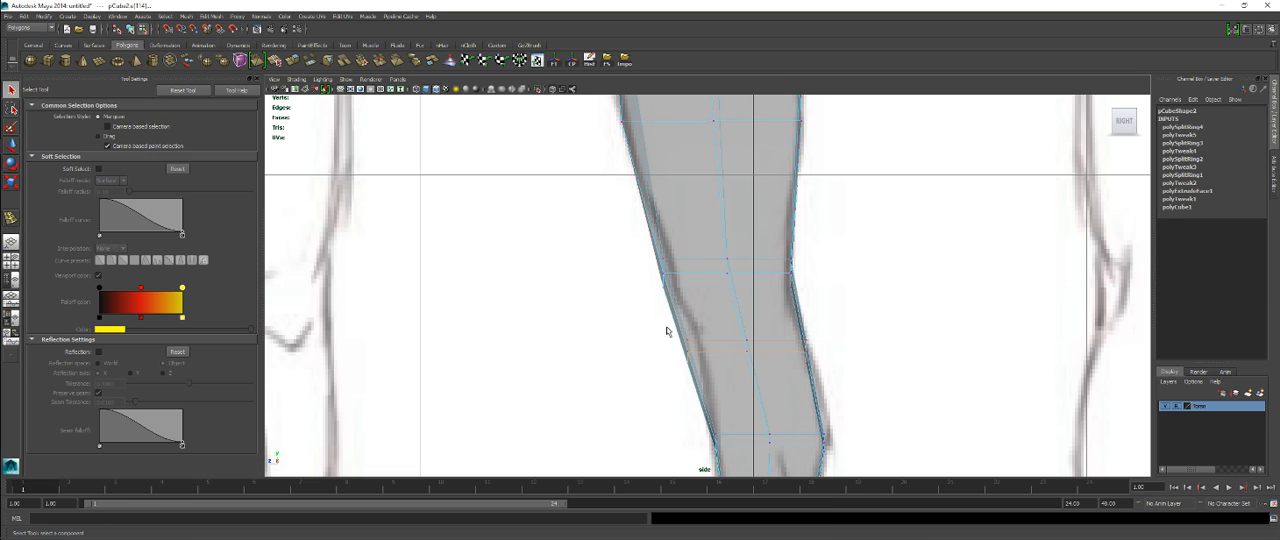
key("w")
left_click_drag(697, 372, 695, 340)
left_click_drag(793, 318, 835, 383)
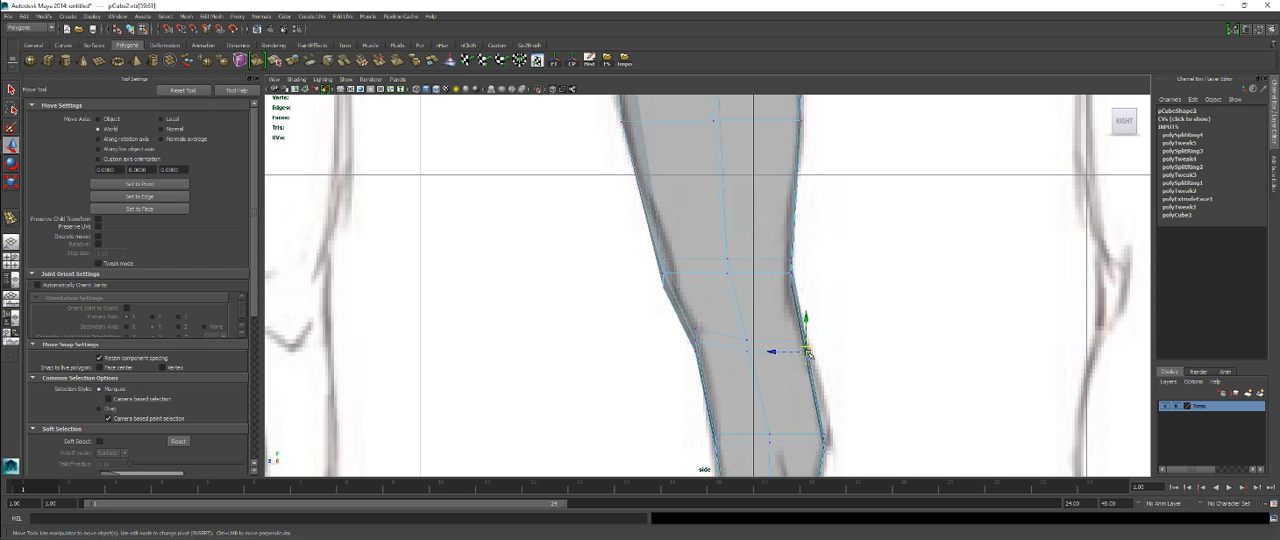
left_click_drag(806, 352, 818, 358)
left_click(746, 344)
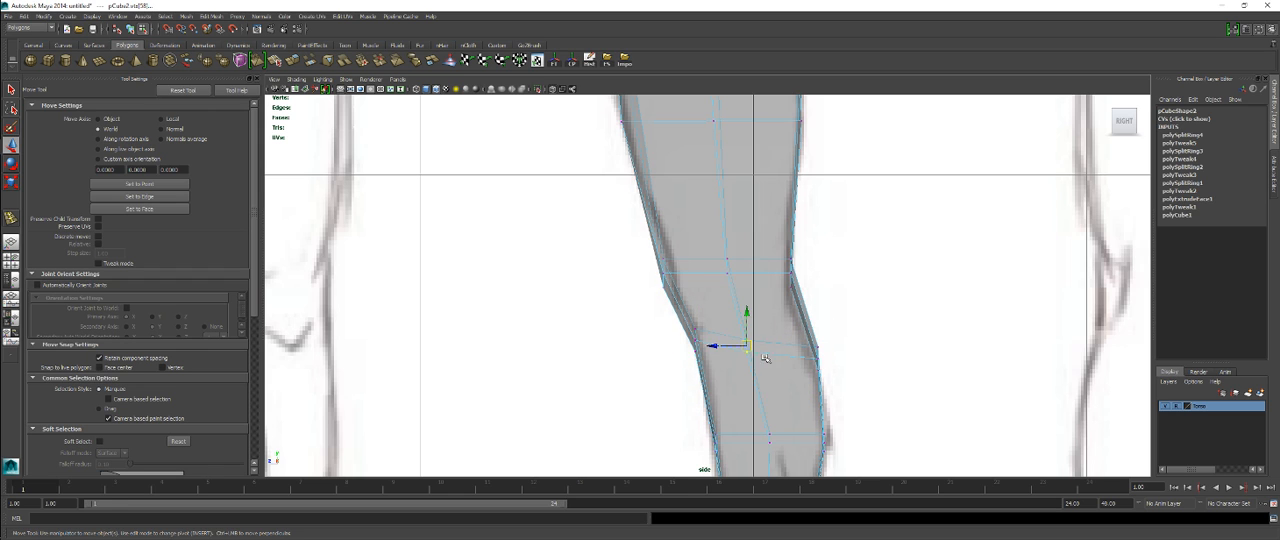
Step: Examine the leg mesh against the reference drawing from calf to thigh in the side and front views
scroll(845, 291, "up", 1)
middle_click_drag(833, 209, 842, 384, "alt")
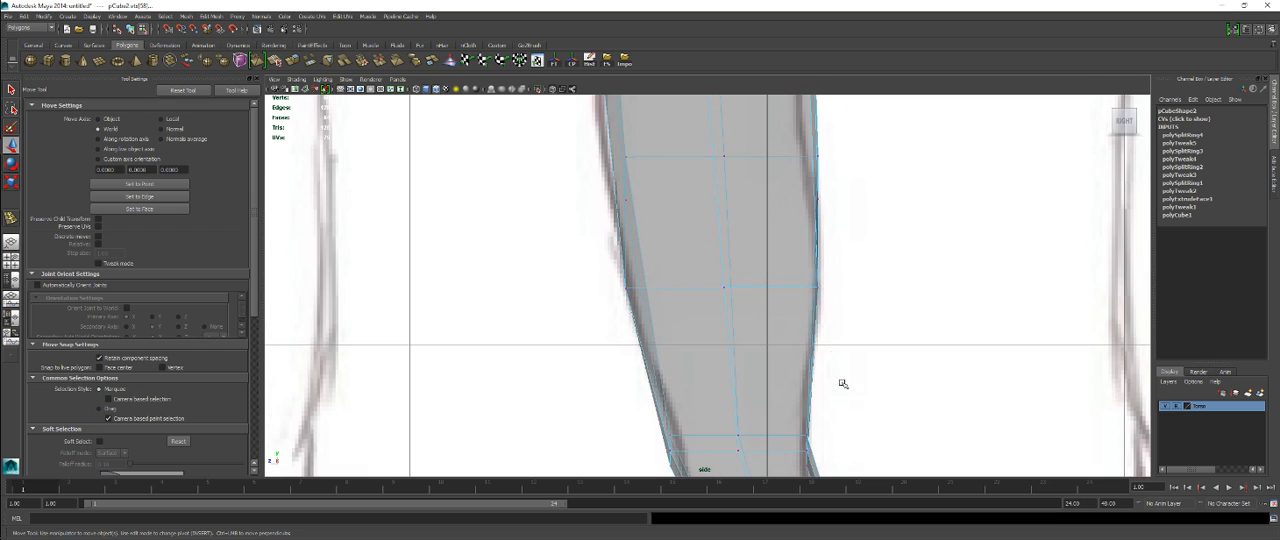
middle_click_drag(826, 320, 835, 456, "alt")
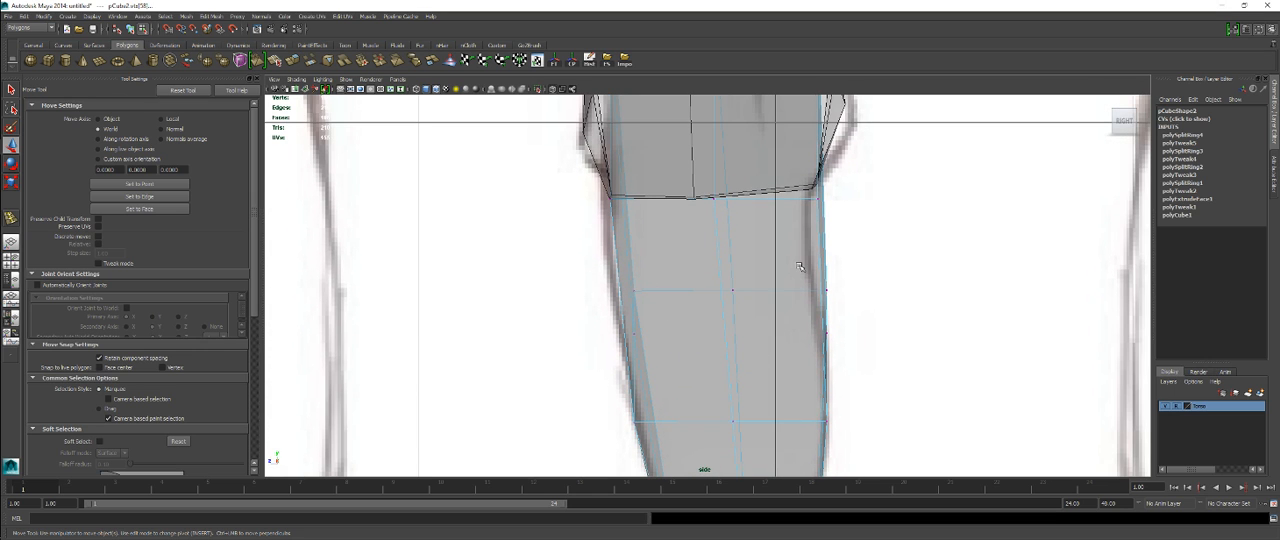
scroll(827, 264, "down", 5)
scroll(826, 268, "up", 2)
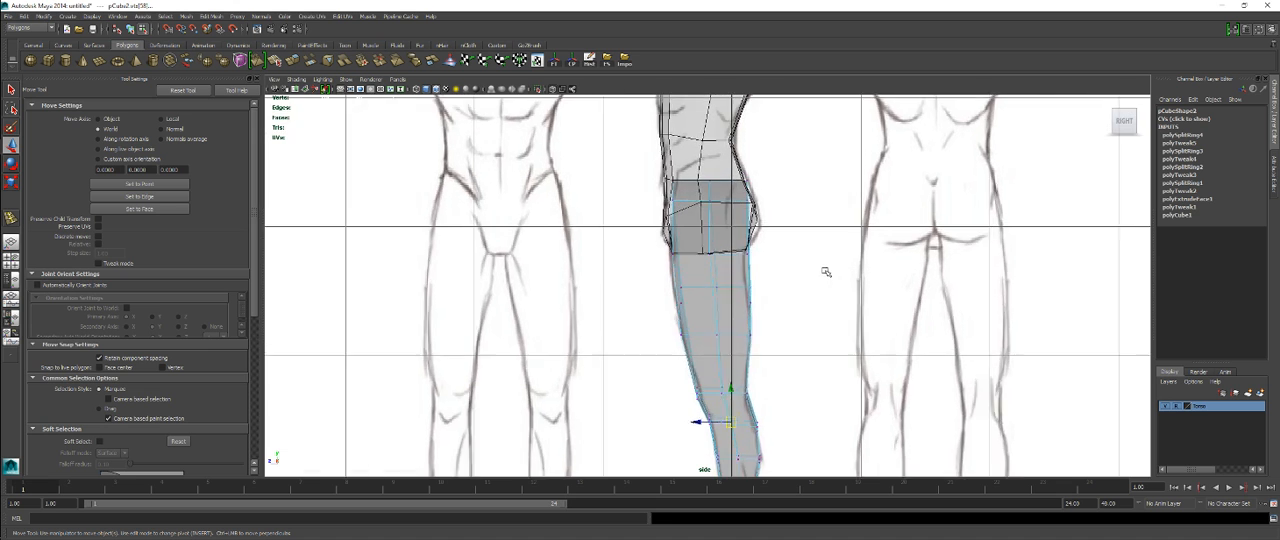
key("space")
key("space")
scroll(624, 228, "up", 1)
middle_click_drag(630, 212, 628, 391, "alt")
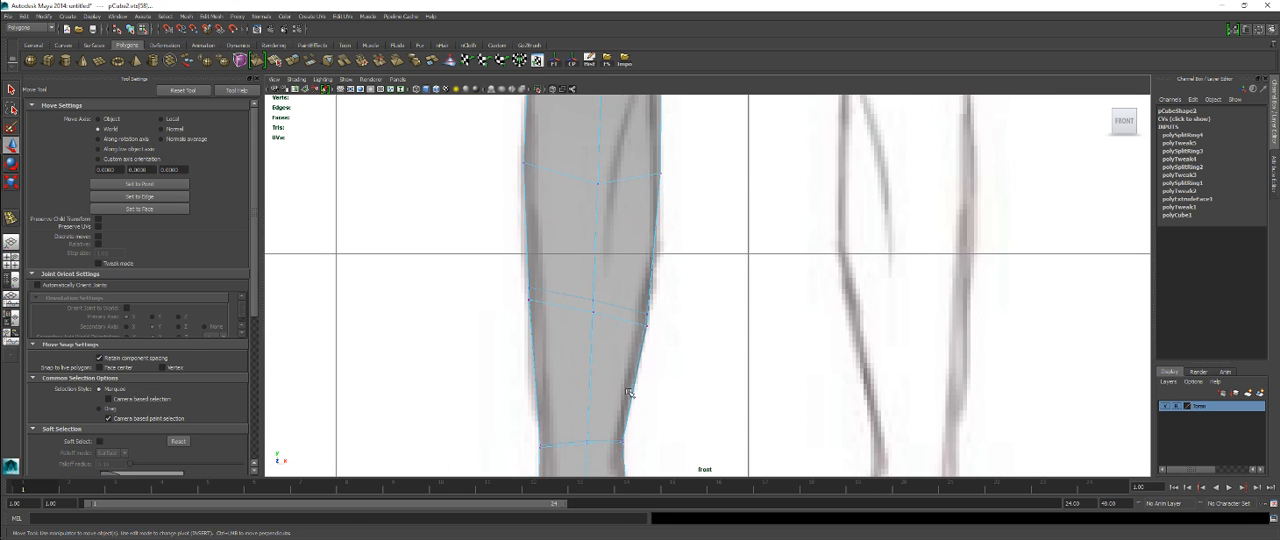
middle_click_drag(629, 262, 651, 425, "alt")
mouse_move(686, 240)
middle_mouse_down("alt")
mouse_move(688, 383)
mouse_move(711, 297)
mouse_move(717, 380)
middle_mouse_up("alt")
middle_click_drag(715, 278, 723, 354, "alt")
scroll(724, 360, "down", 2)
scroll(724, 360, "down", 3)
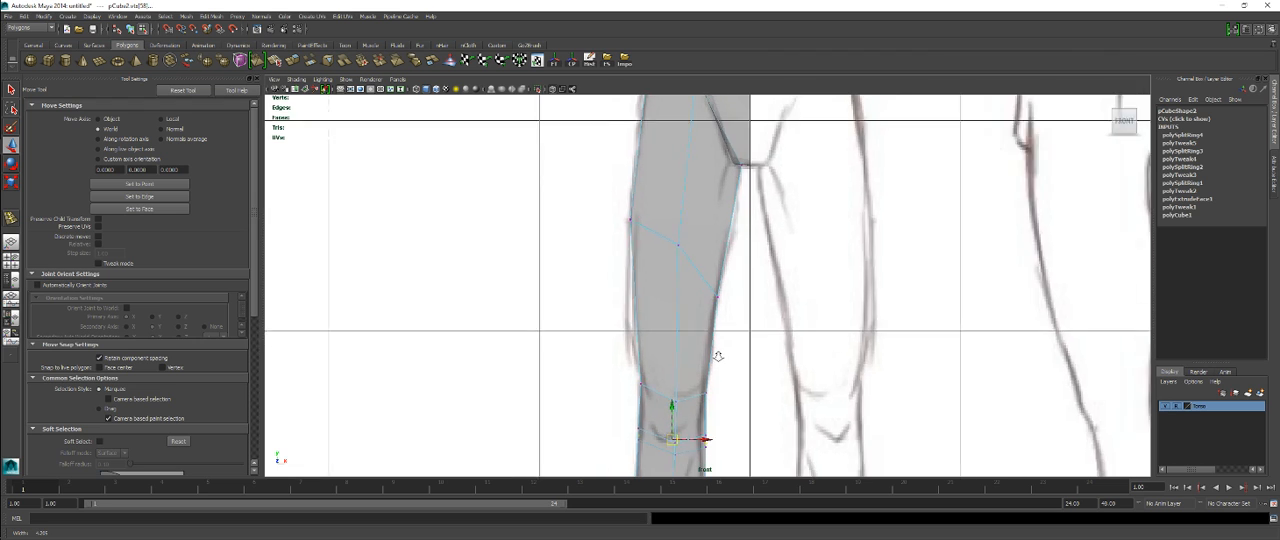
scroll(712, 352, "up", 3)
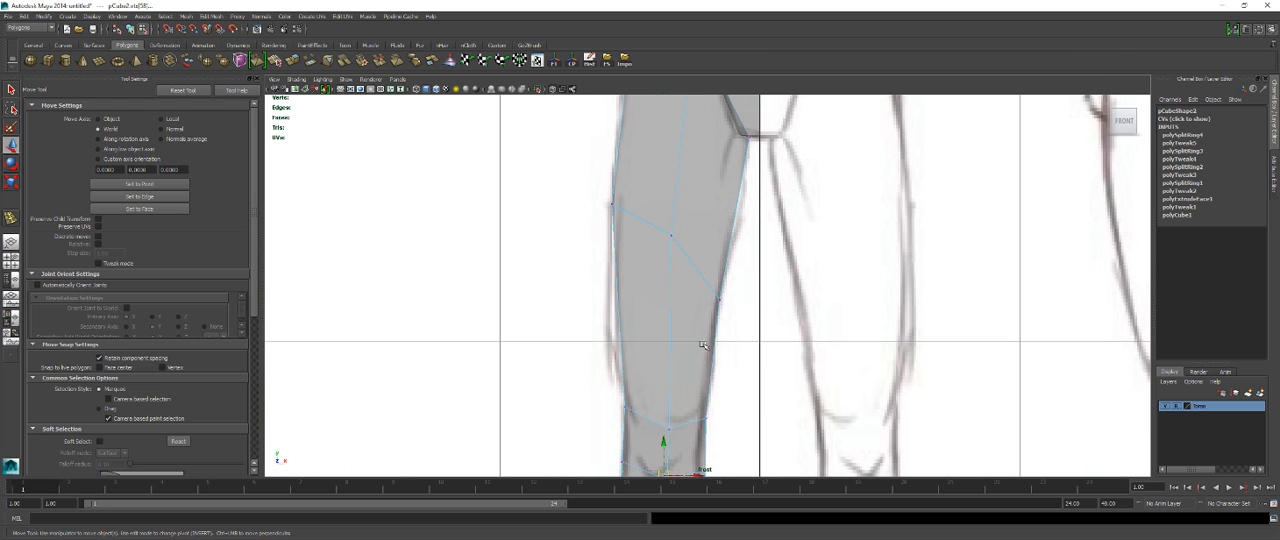
Step: Insert two edge loops around the thigh in the front view, one above the knee and one near the crotch
right_click_drag(703, 300, 745, 287)
left_click(630, 336)
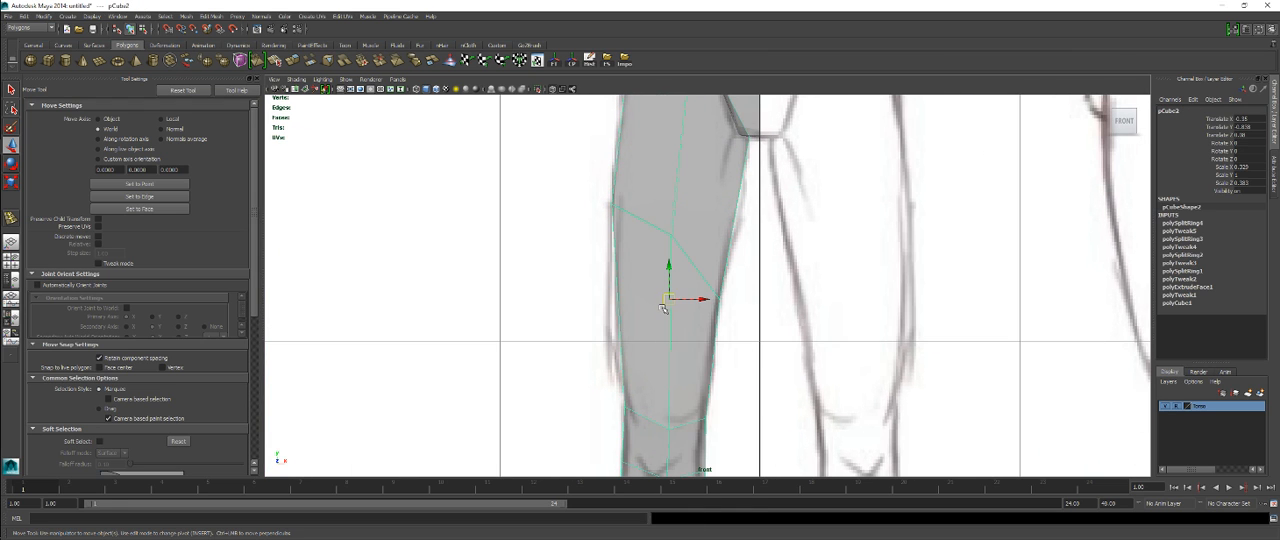
right_click_drag(662, 307, 631, 320, "shift")
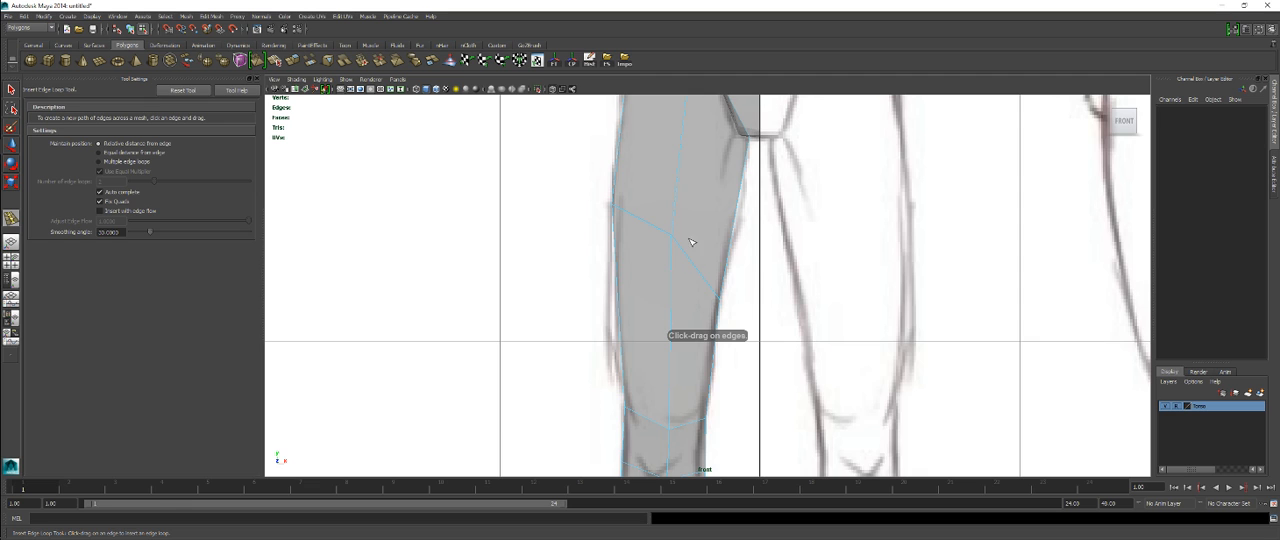
mouse_move(690, 242)
middle_mouse_down("alt")
mouse_move(686, 343)
mouse_move(663, 229)
middle_mouse_up("alt")
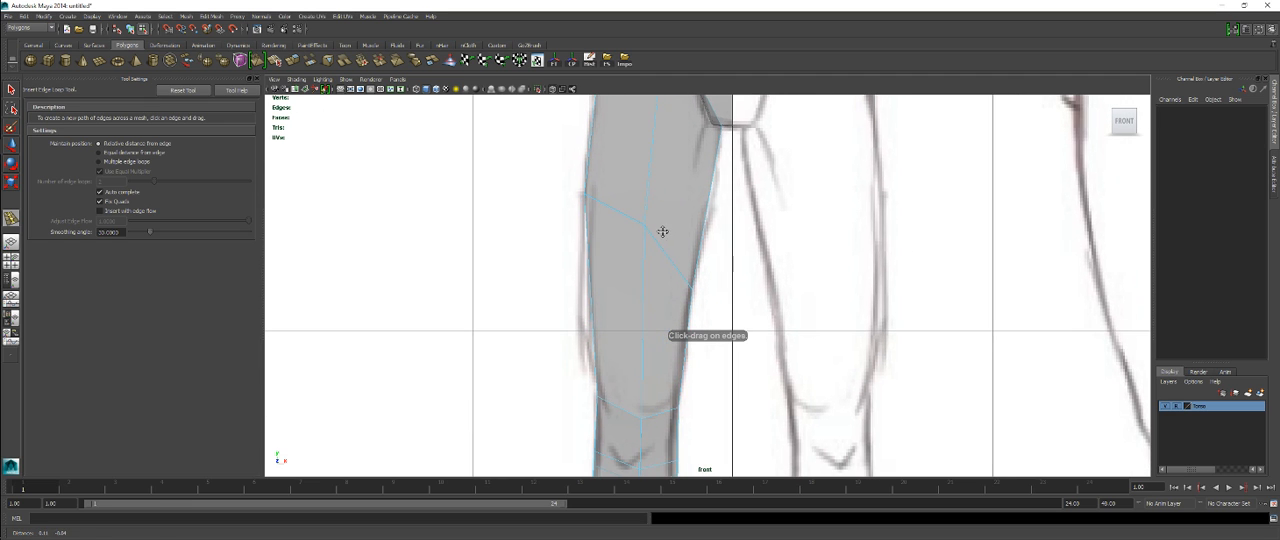
left_click(650, 329)
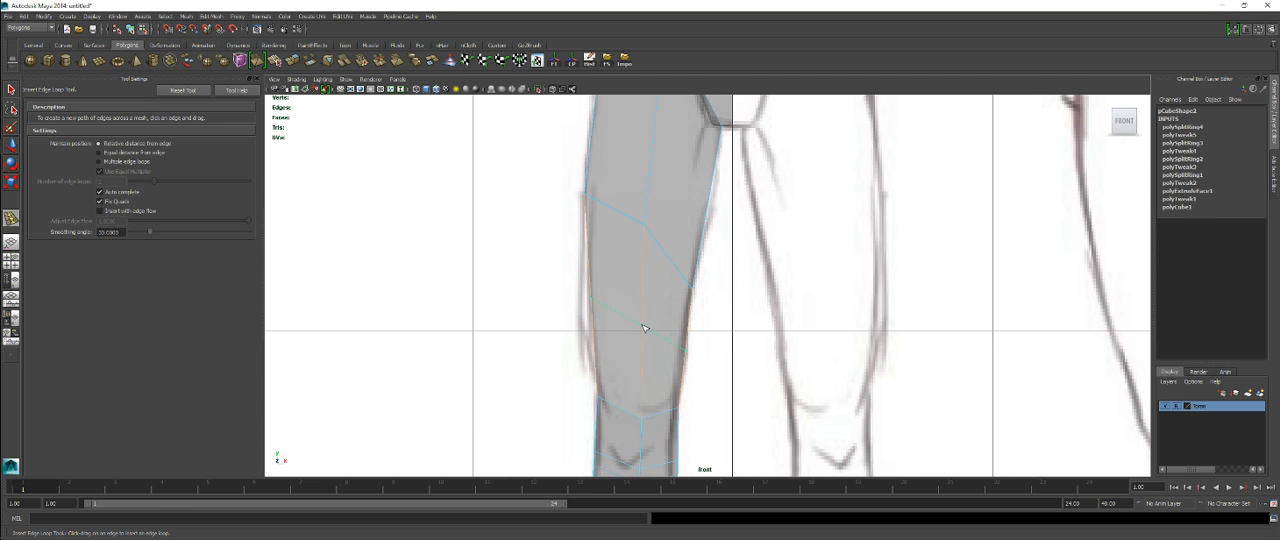
left_click(653, 152)
Step: Fit the outer and inner vertices of the loop above the knee to the thigh outline in the front view
key("q")
right_click_drag(669, 274, 608, 270)
key("w")
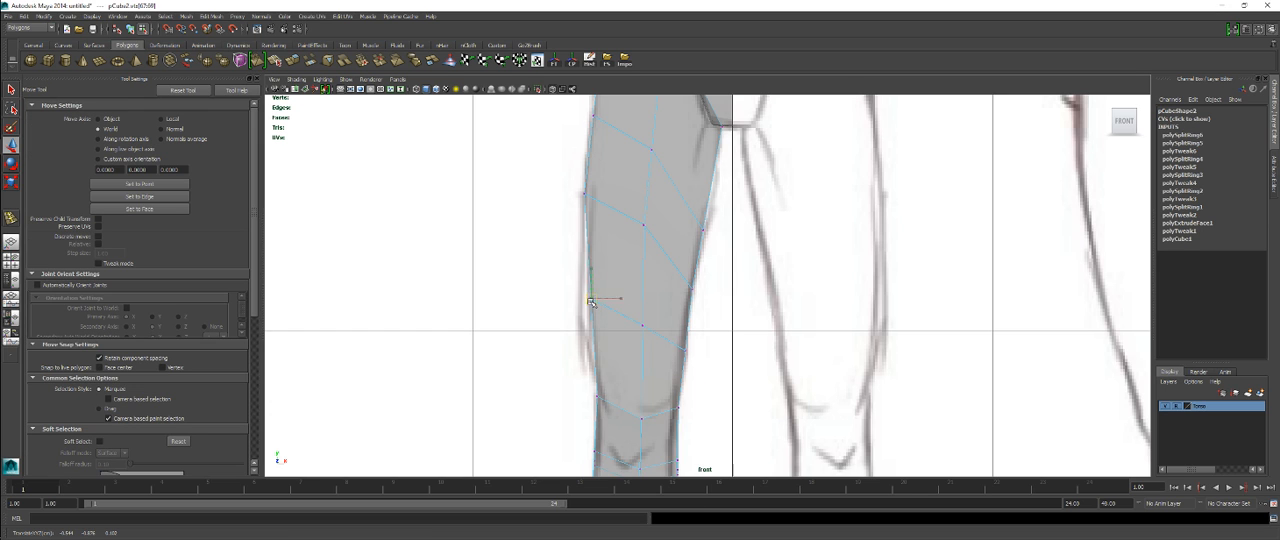
left_click(586, 302)
left_click(690, 352)
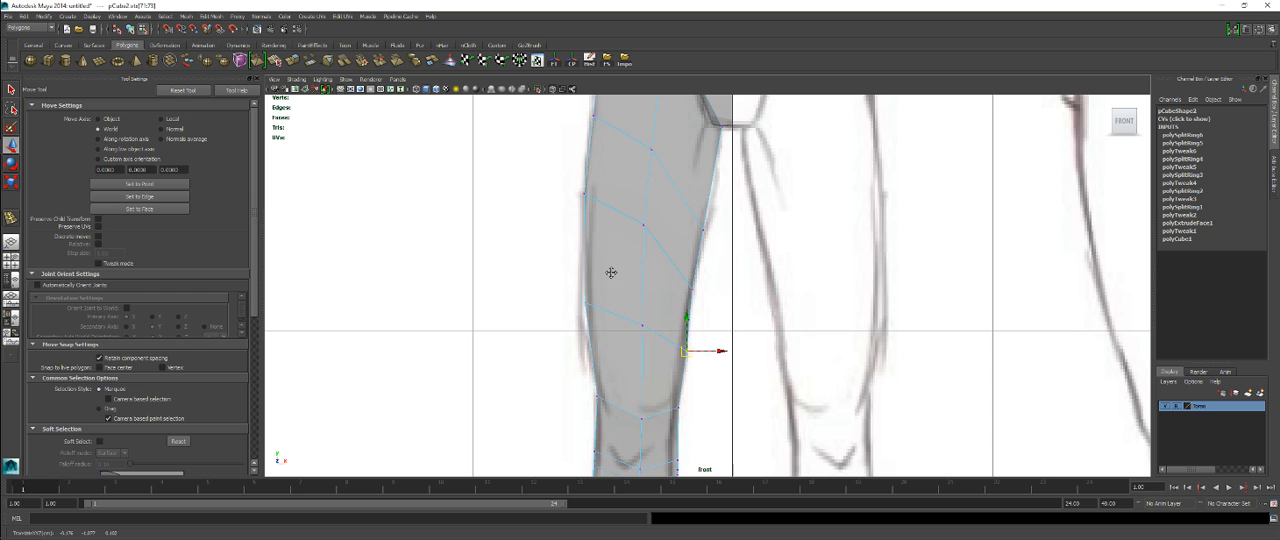
Step: Fit the outer and inner vertices of the upper thigh loop to the reference outline in the front view
middle_click_drag(611, 272, 597, 305, "alt")
left_click_drag(563, 176, 581, 182)
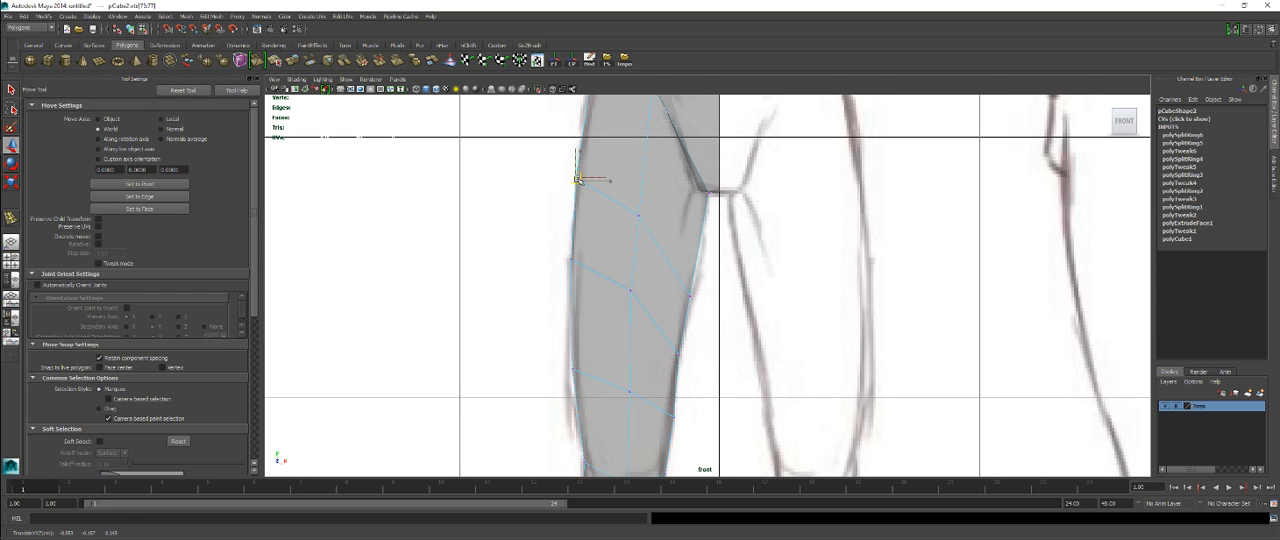
left_click_drag(677, 275, 700, 306)
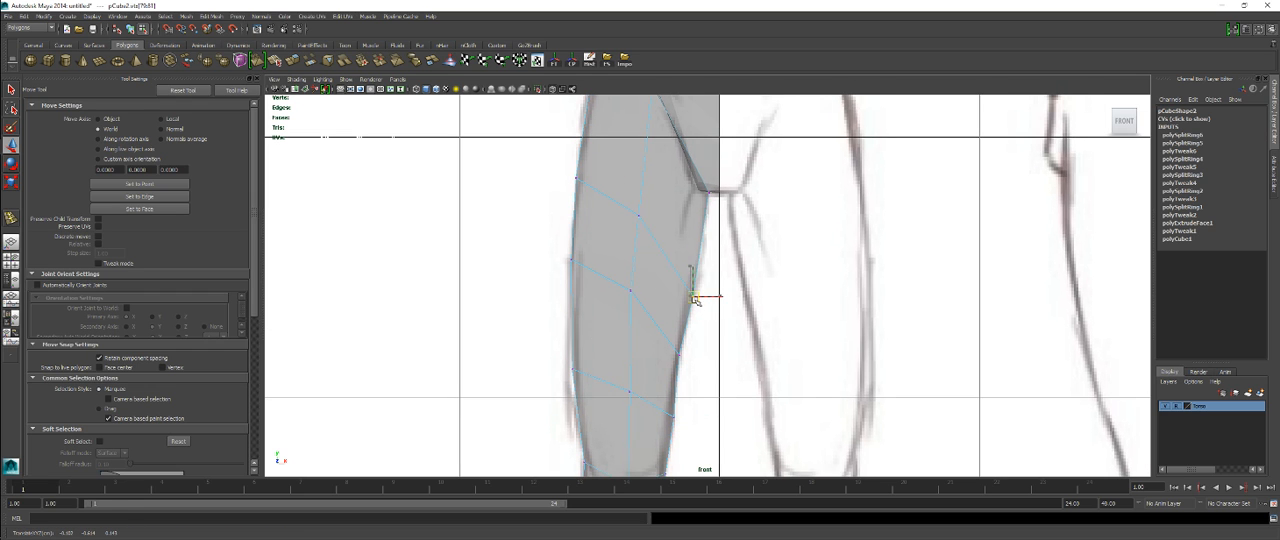
key("space")
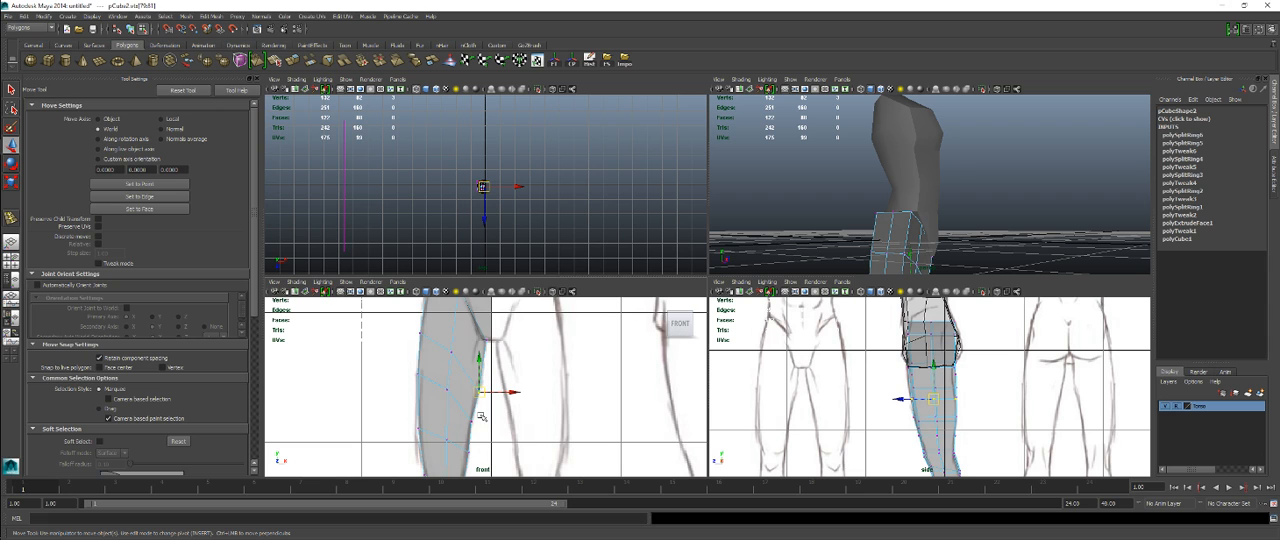
key("space")
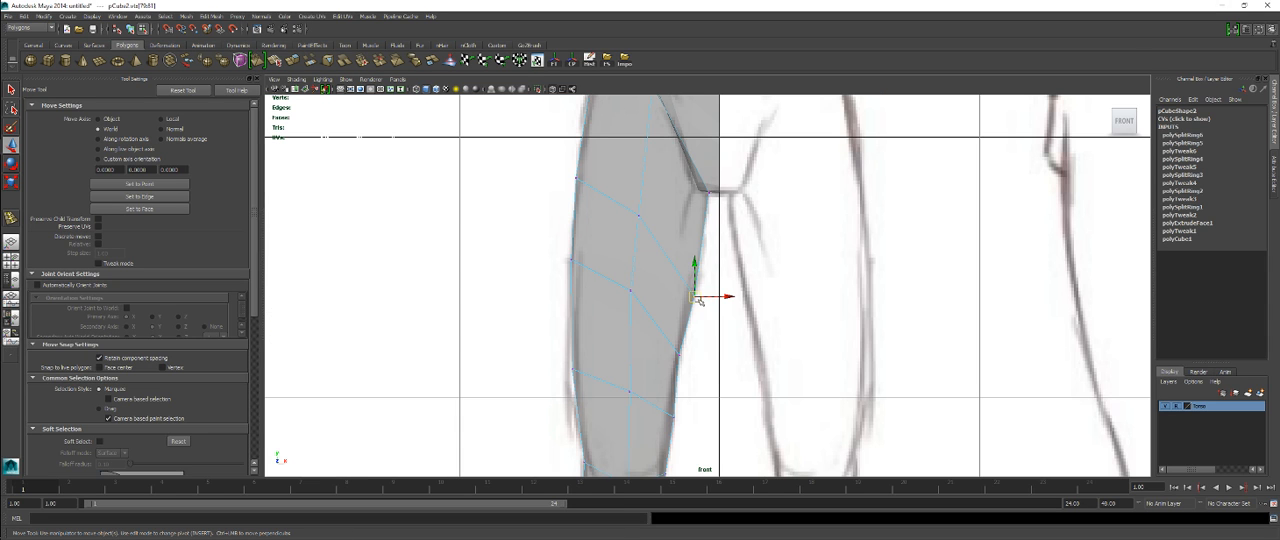
left_click_drag(698, 300, 702, 287)
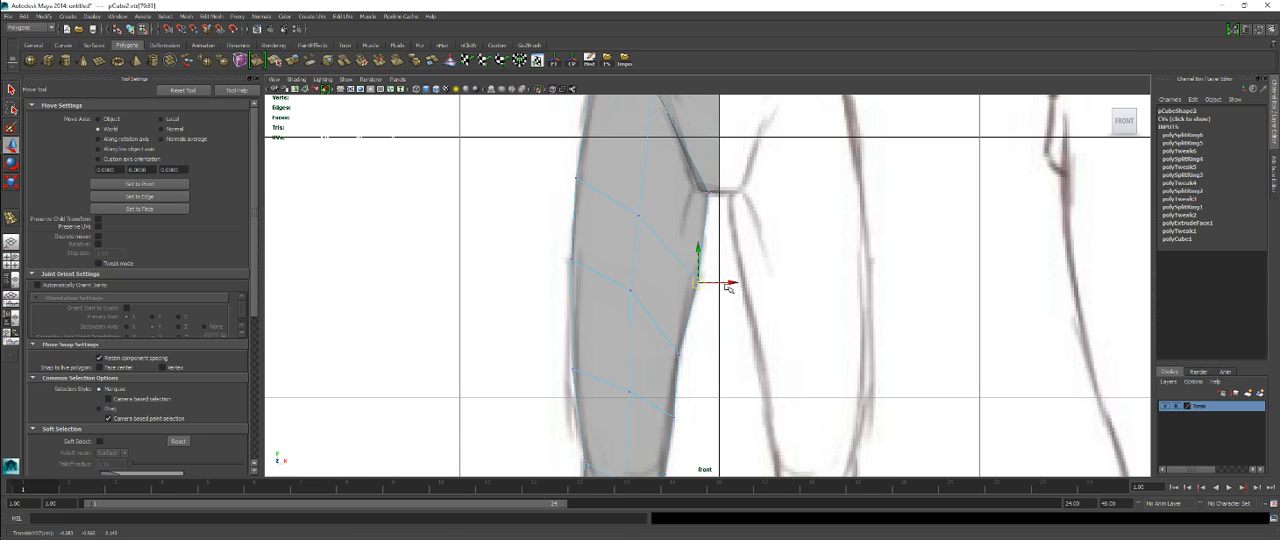
Step: Try to shift the back vertices of the upper thigh loop forward in the side view, and undo the move
key("space")
key("space")
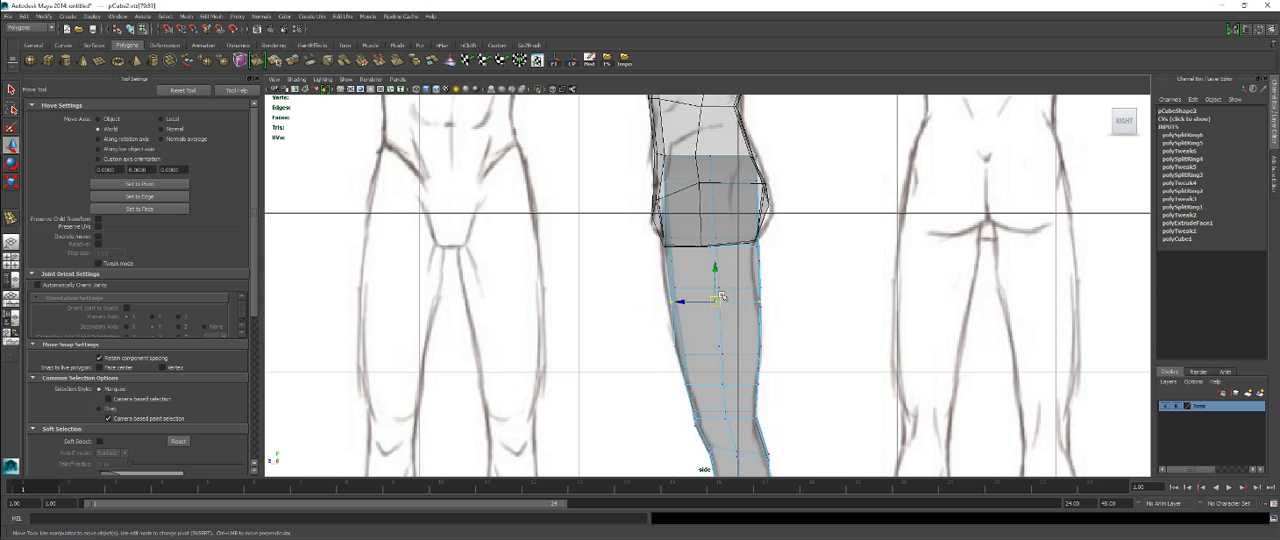
middle_click_drag(722, 297, 730, 271, "alt")
right_click_drag(730, 271, 886, 303, "alt")
key("space")
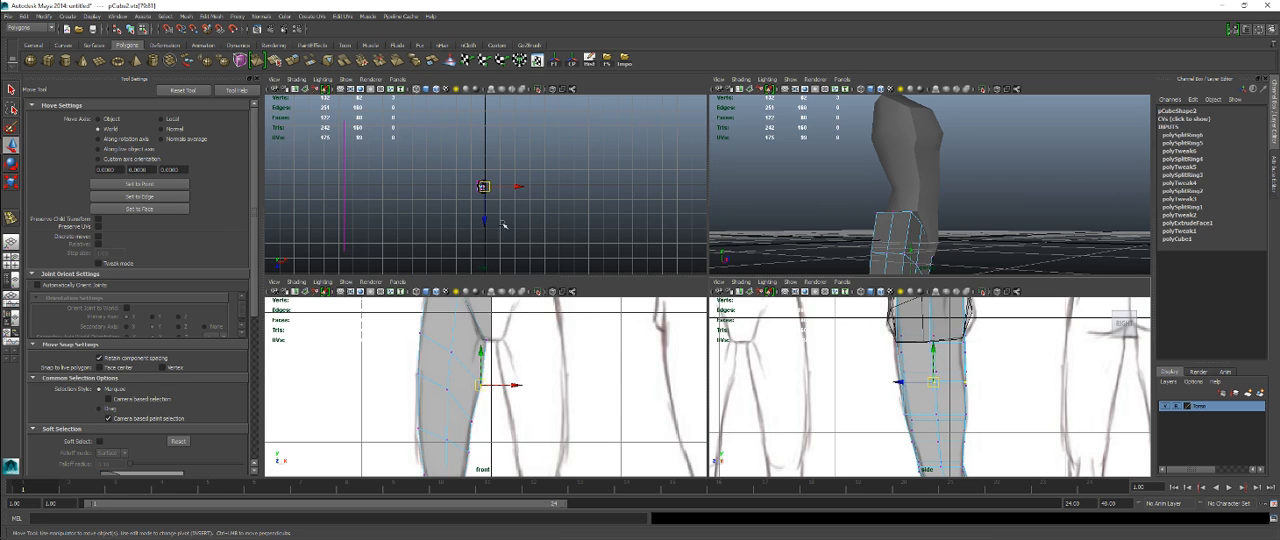
left_click_drag(411, 331, 490, 391)
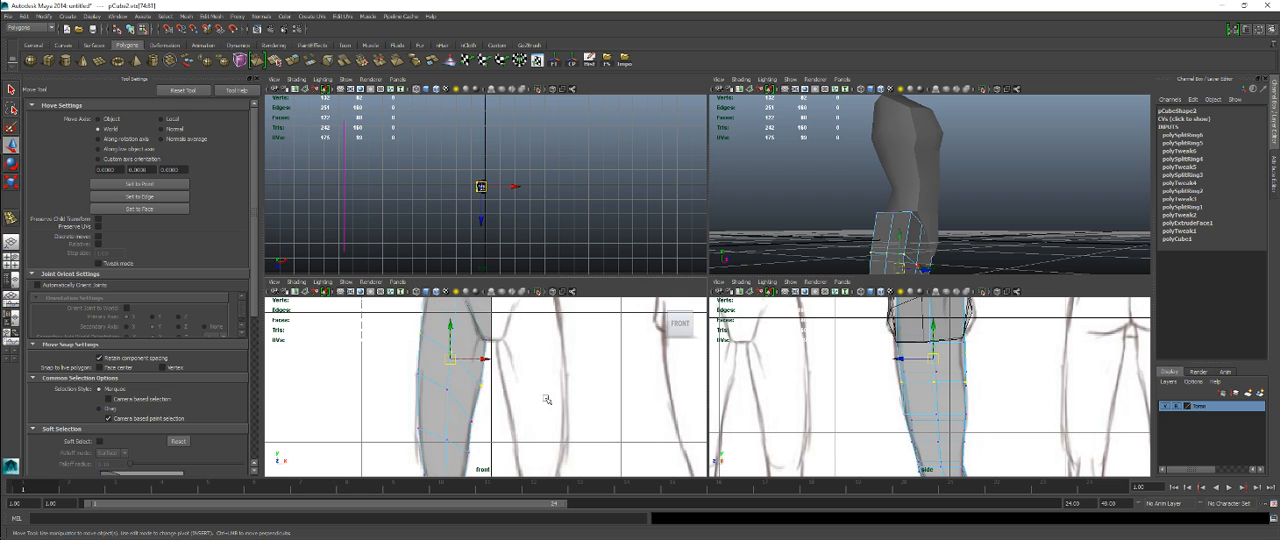
key("space")
left_click_drag(619, 155, 739, 302, "ctrl")
left_click_drag(758, 226, 742, 231)
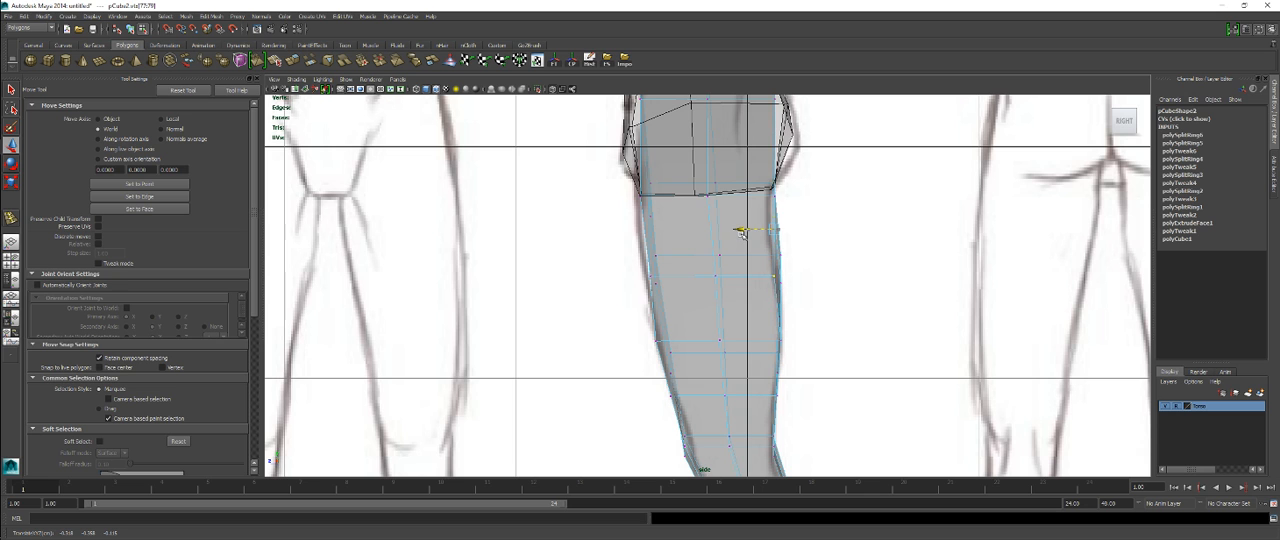
key("ctrl+z")
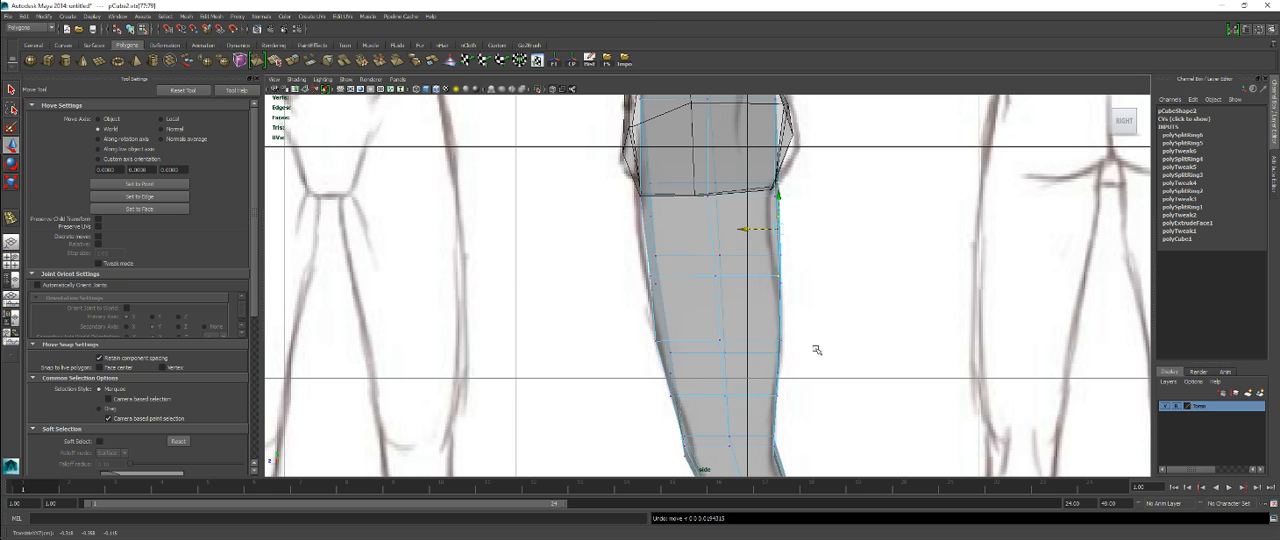
Step: Fit the front and back vertices of the upper thigh loop to the reference outline in the side view
scroll(816, 349, "down", 8)
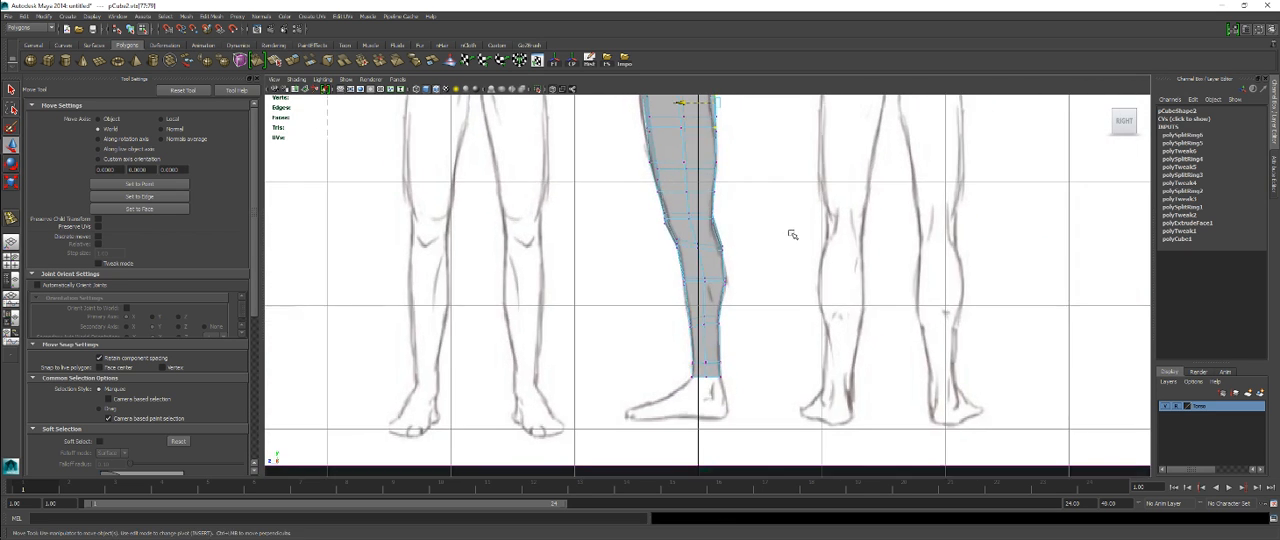
middle_click_drag(793, 235, 814, 391, "alt")
right_click_drag(680, 300, 942, 428, "alt")
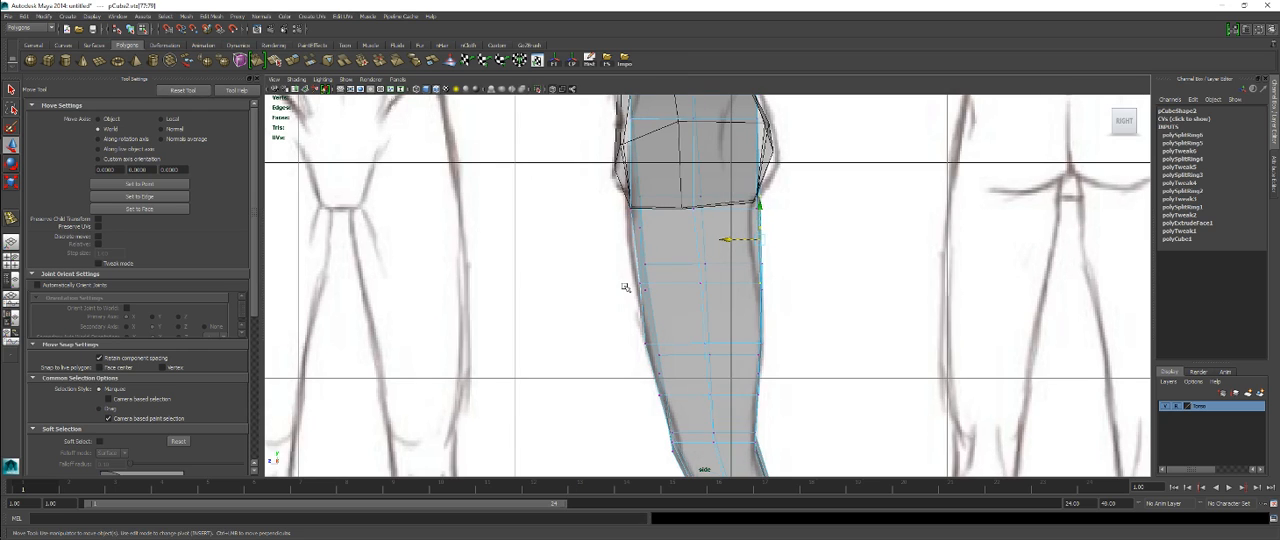
left_click(639, 279)
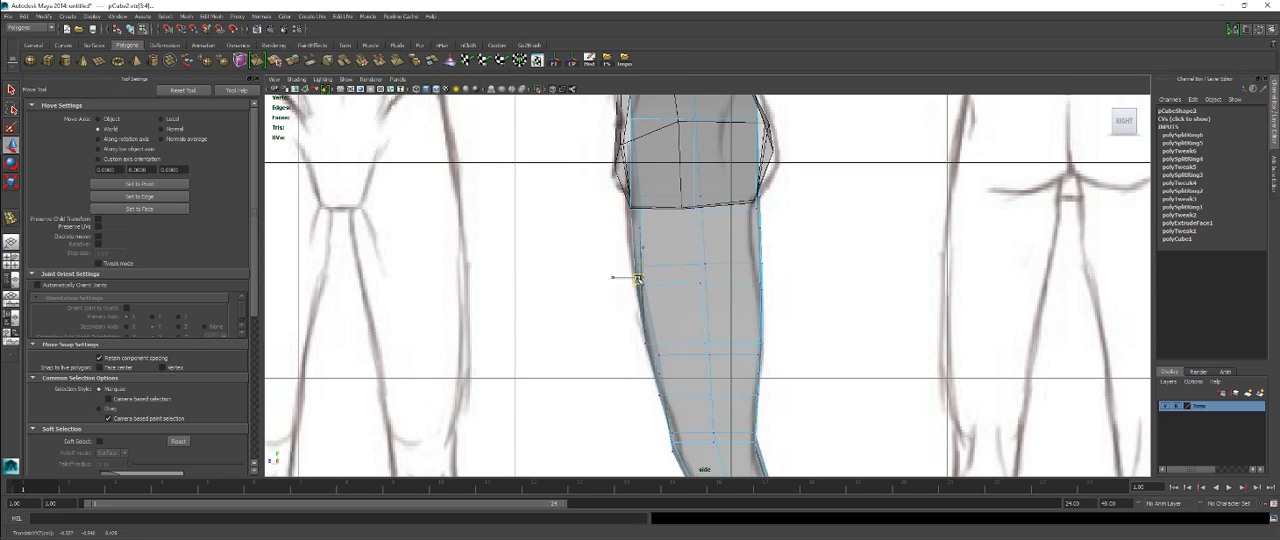
left_click(755, 227)
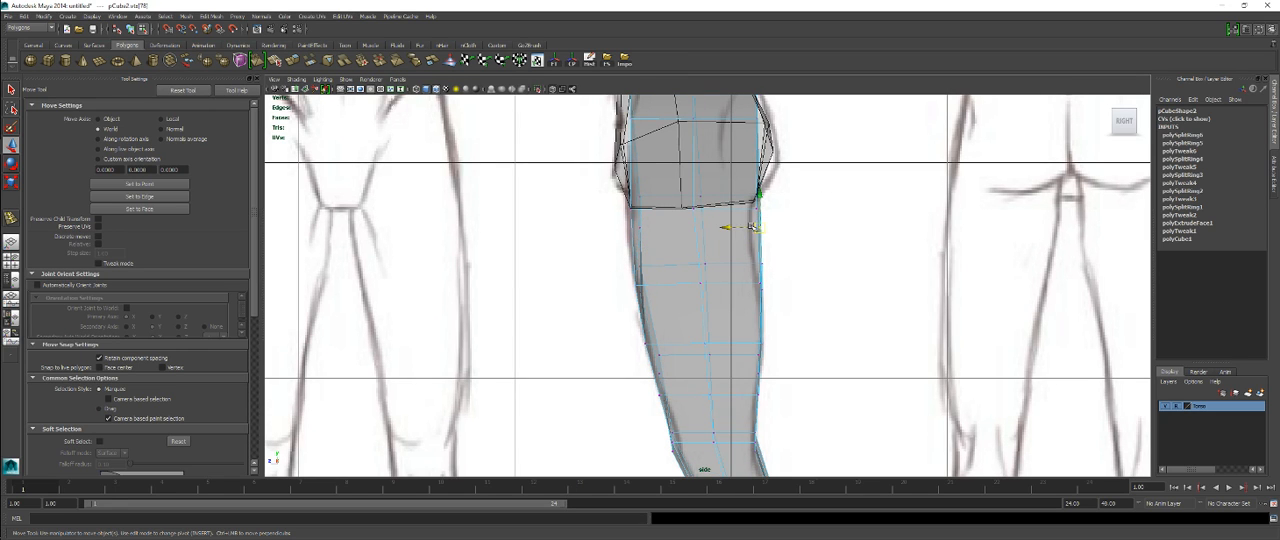
left_click_drag(757, 228, 754, 225)
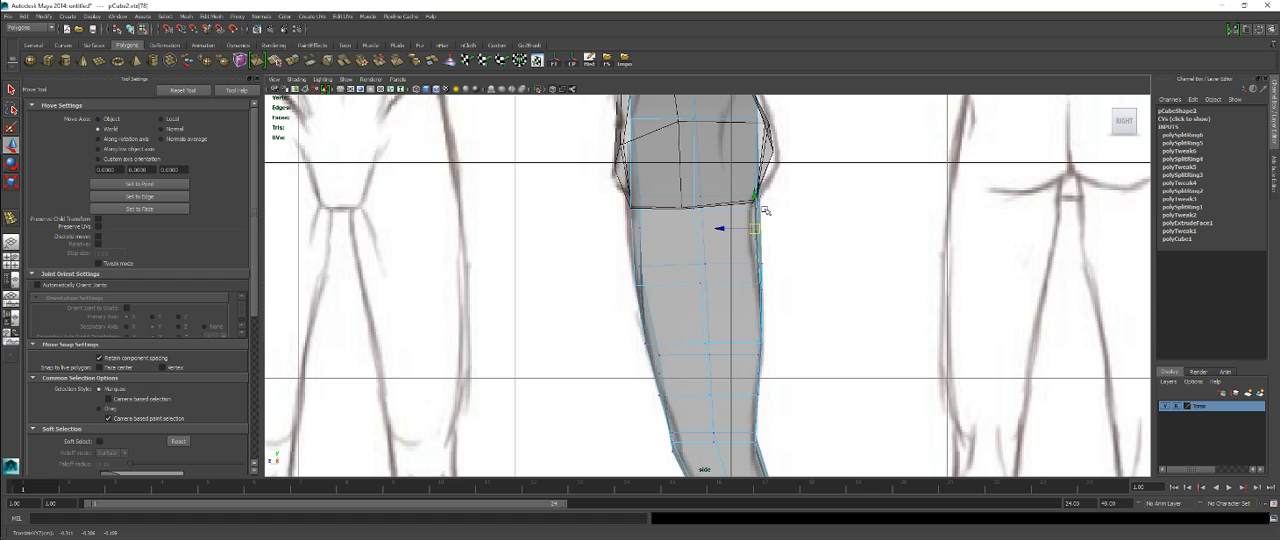
left_click(749, 212)
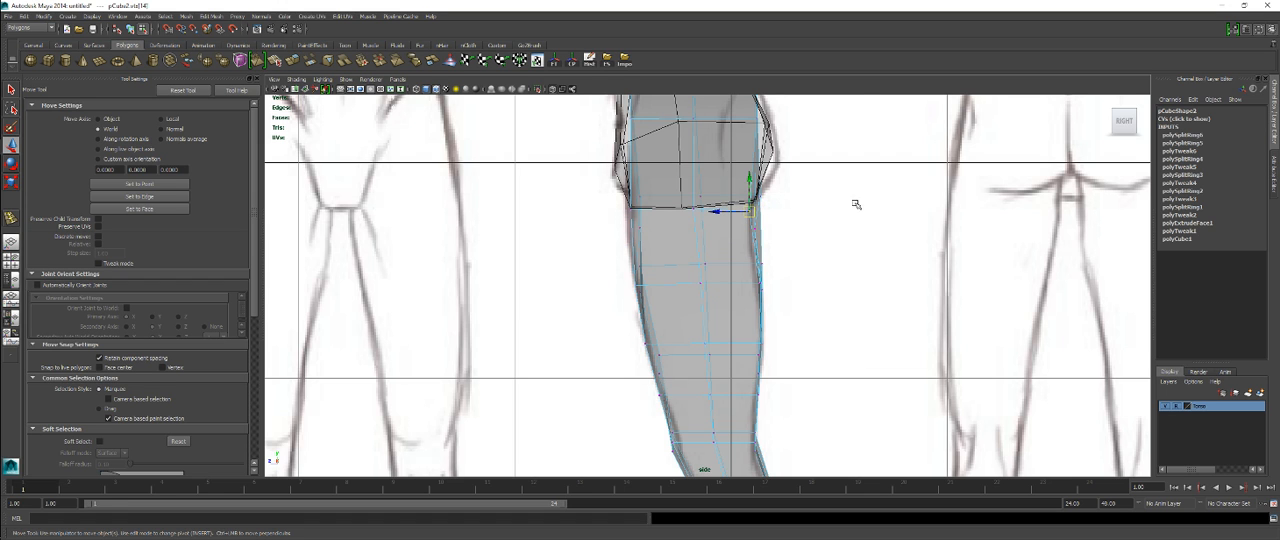
Step: Examine the leg's overall shape and edge flow from several angles in the perspective view
key("space")
key("space")
left_click_drag(850, 206, 720, 316, "alt")
scroll(720, 316, "down", 3)
middle_click_drag(720, 316, 728, 172, "alt")
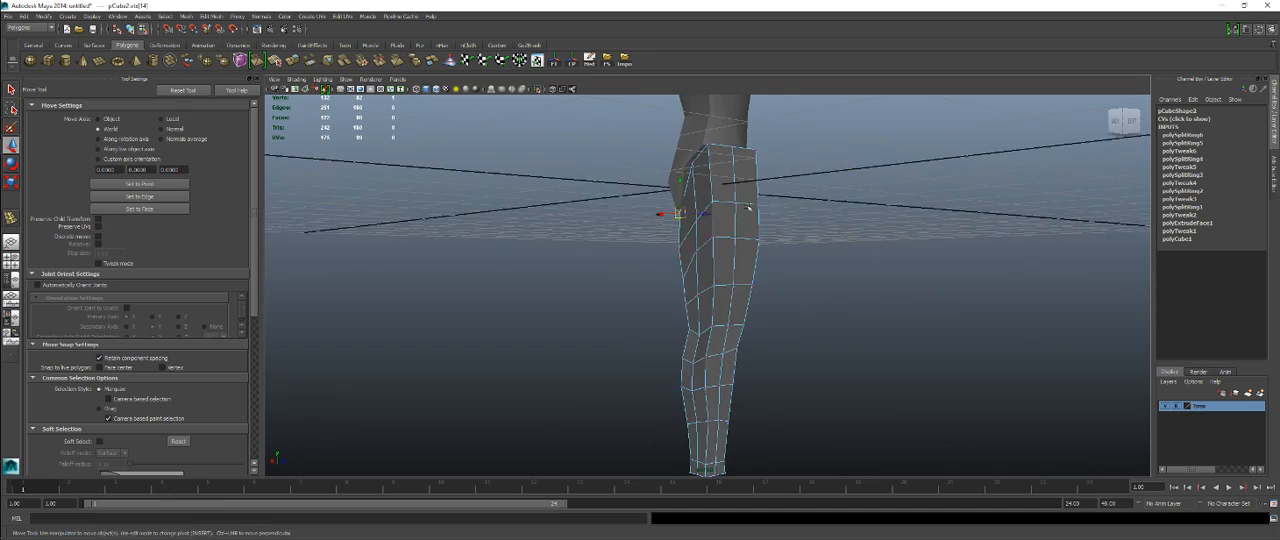
left_click_drag(728, 172, 764, 186, "alt")
right_click_drag(751, 219, 779, 213)
Step: Select the leg as an object and isolate it from the torso in the perspective view
left_click(747, 222)
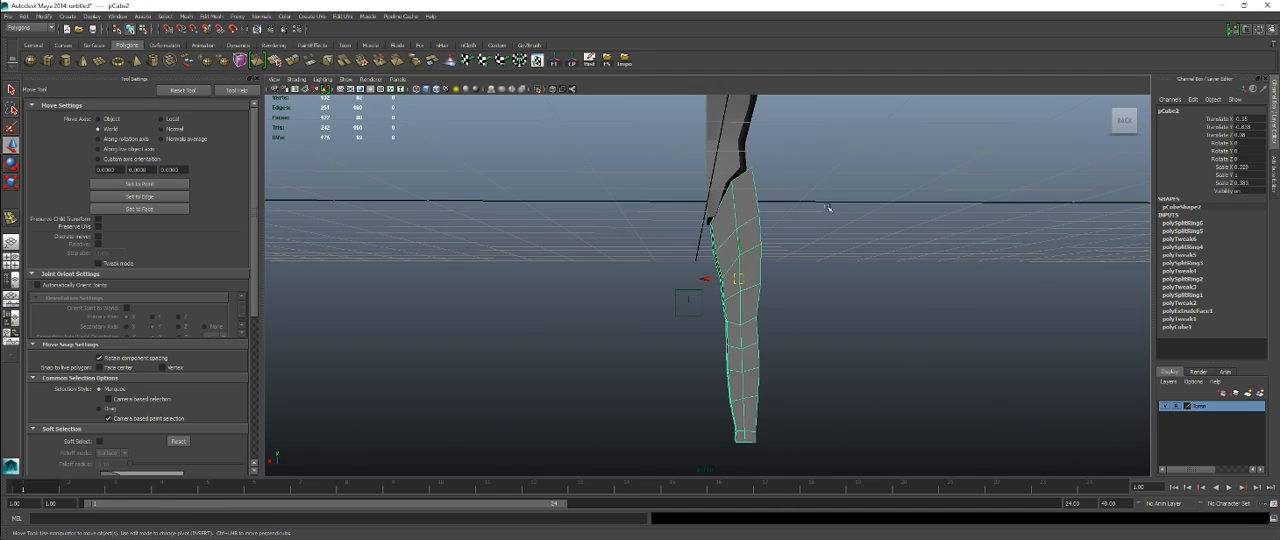
left_click_drag(829, 206, 771, 243, "alt")
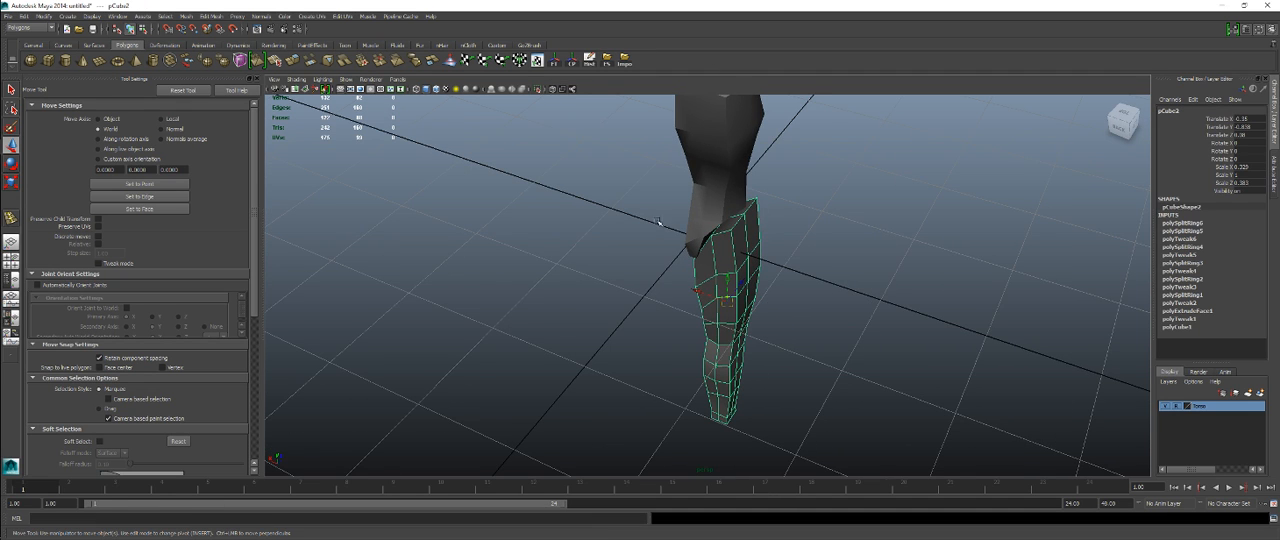
left_click(538, 90)
Step: Select the leg's lengthwise corner edge loops, try scaling them inward, and undo the scaling
right_click_drag(751, 251, 753, 216)
double_click(733, 243)
mouse_move(733, 243)
left_mouse_down("alt")
mouse_move(662, 243)
mouse_move(731, 252)
mouse_move(634, 223)
mouse_move(944, 232)
mouse_move(715, 234)
left_mouse_up("alt")
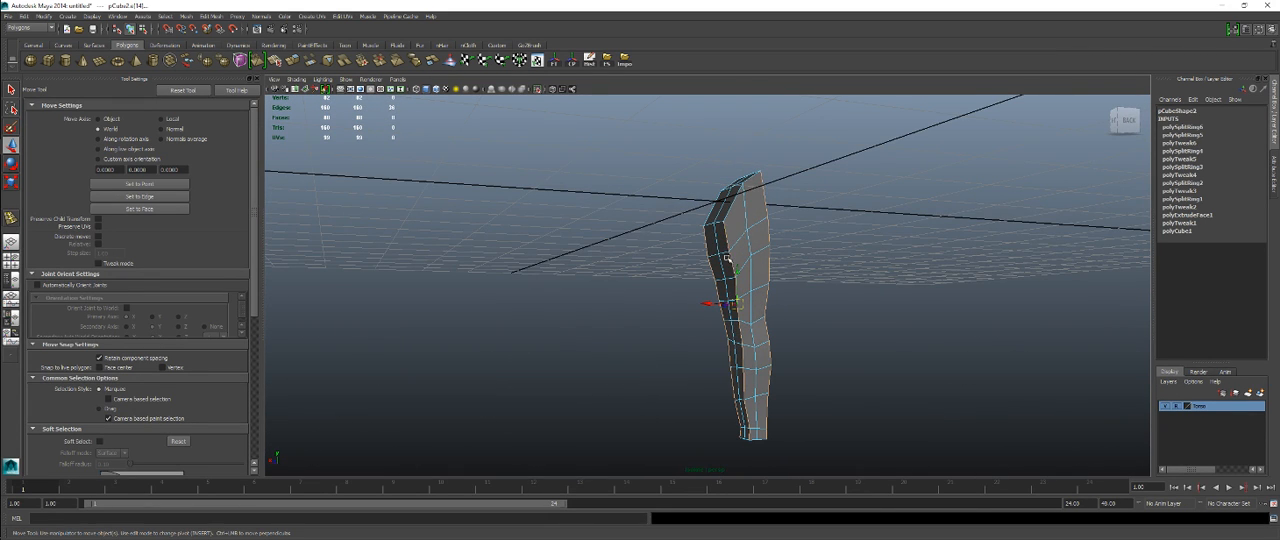
key("r")
left_click_drag(727, 258, 838, 343, "alt")
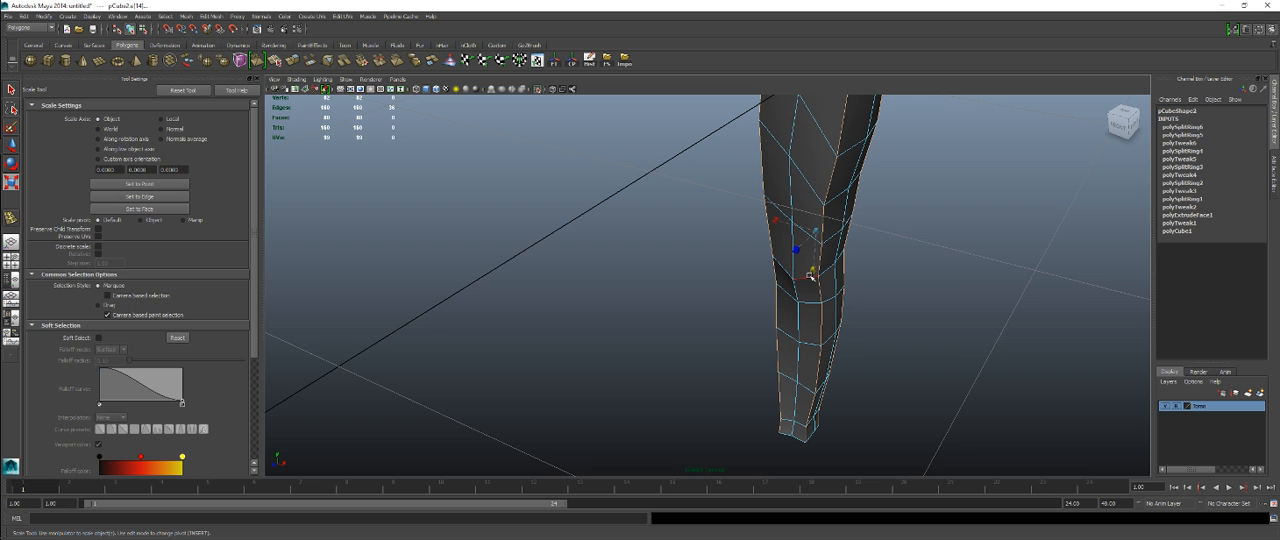
key("ctrl+z")
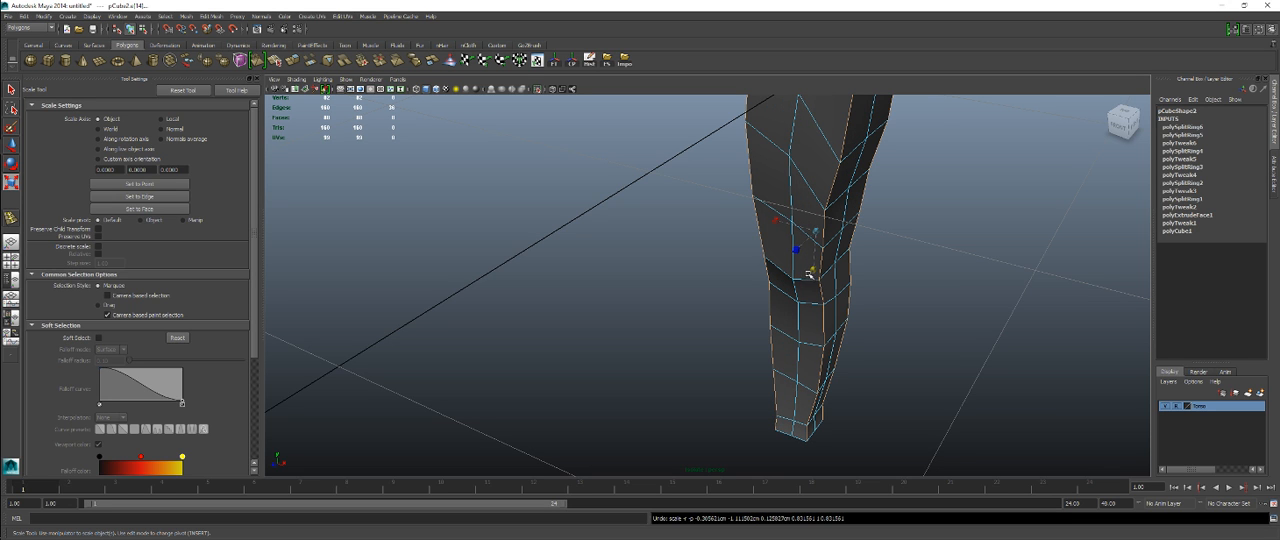
Step: Nudge the selected corner edge loops while checking the leg's form, and deselect the mesh
left_click_drag(815, 271, 724, 231, "alt")
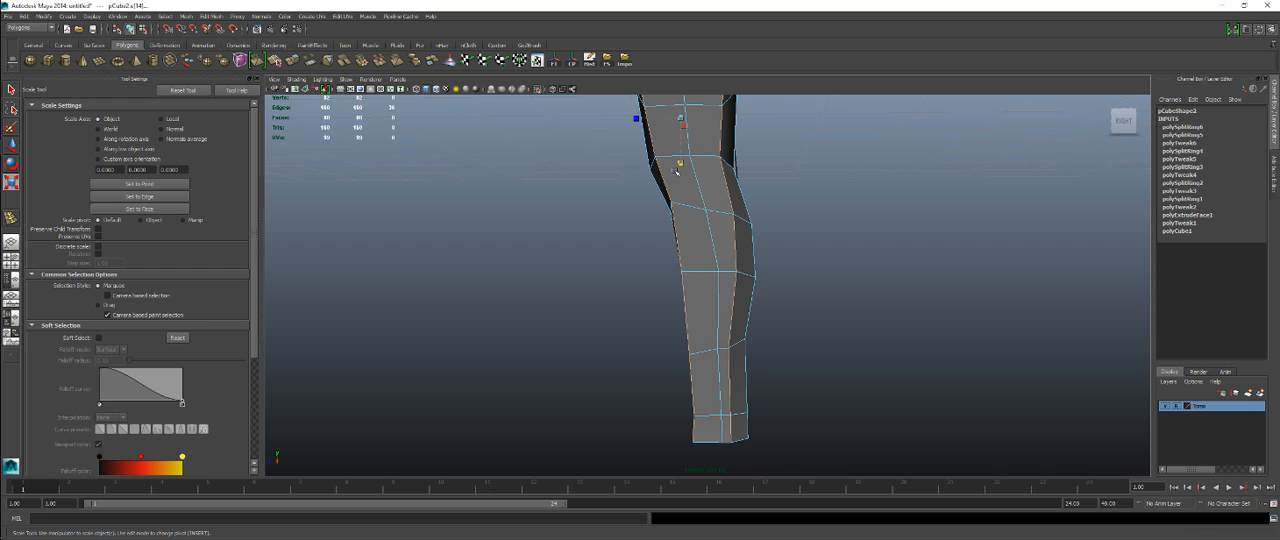
left_click_drag(676, 171, 725, 425, "alt")
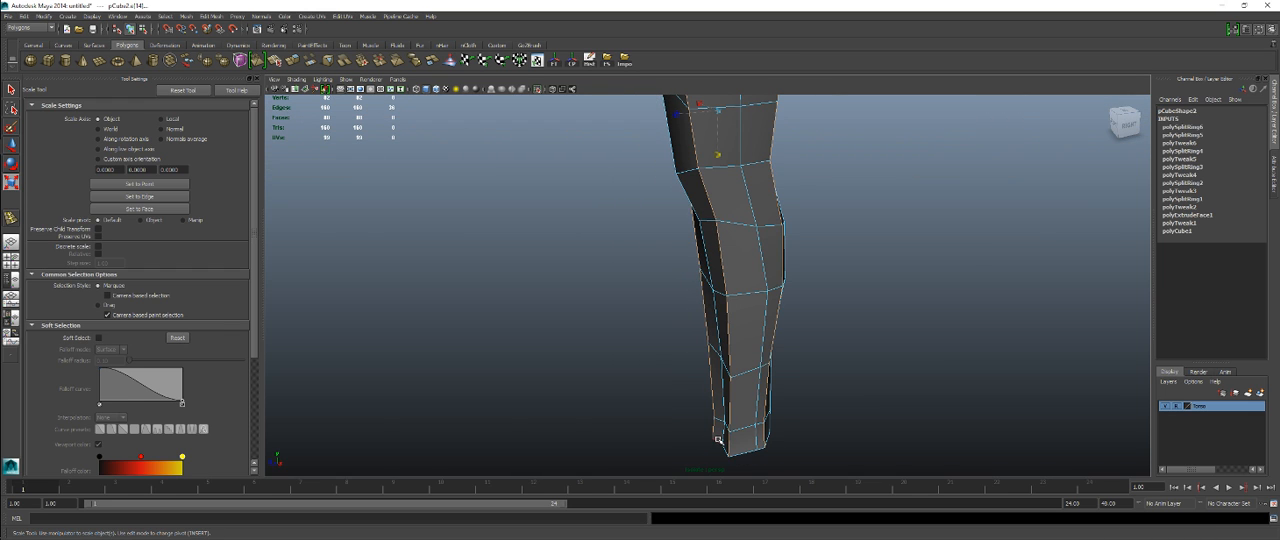
key("w")
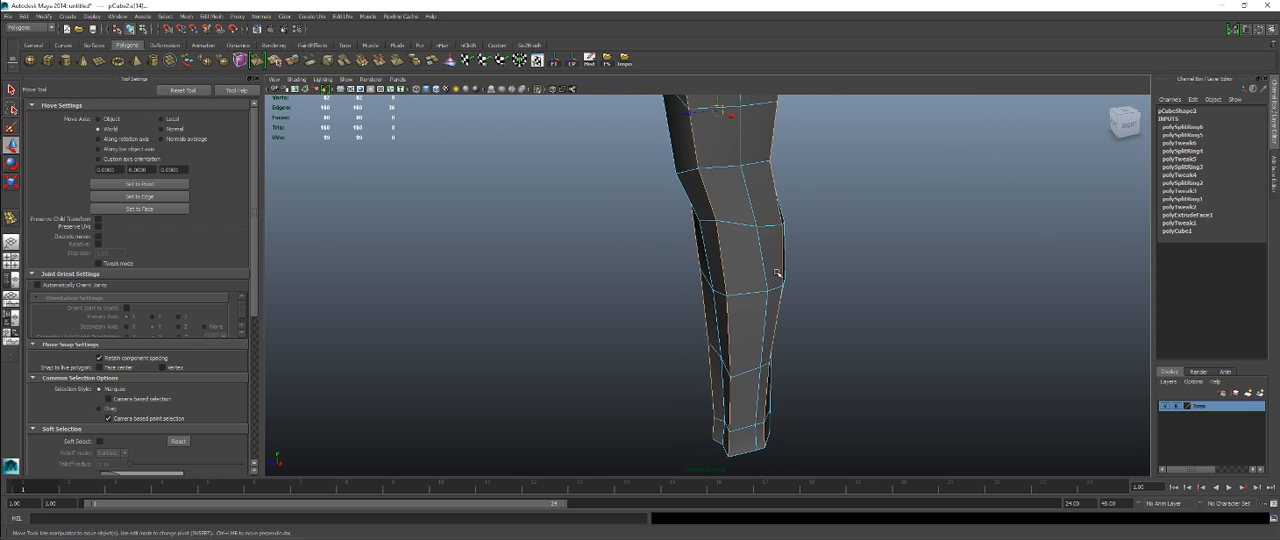
left_click_drag(777, 273, 685, 152, "alt")
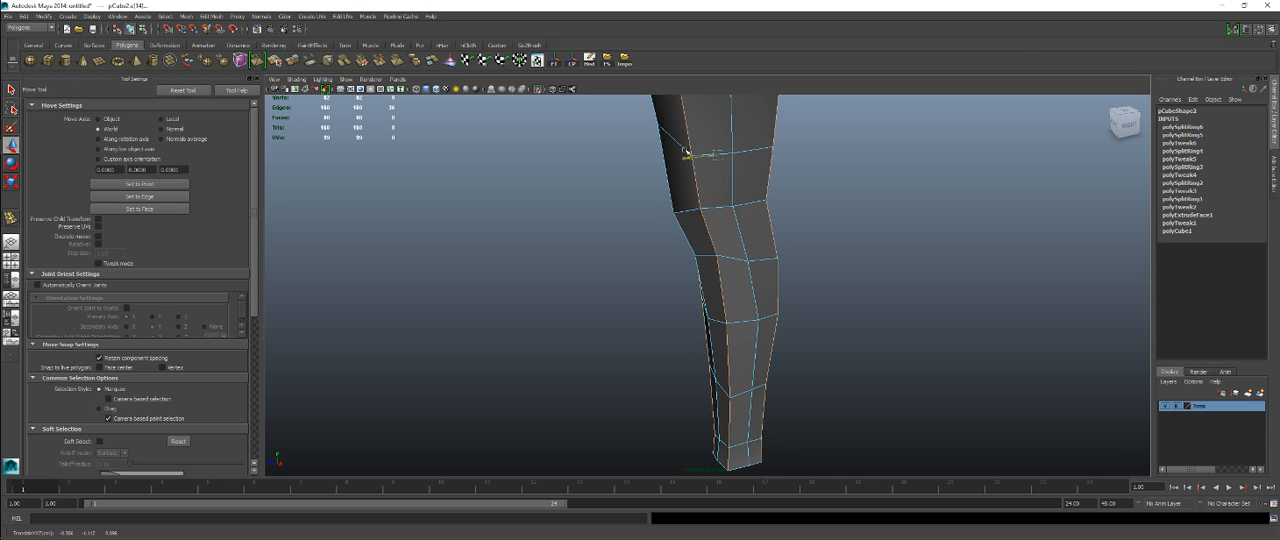
left_click_drag(788, 194, 737, 394, "alt")
right_click_drag(680, 184, 707, 166)
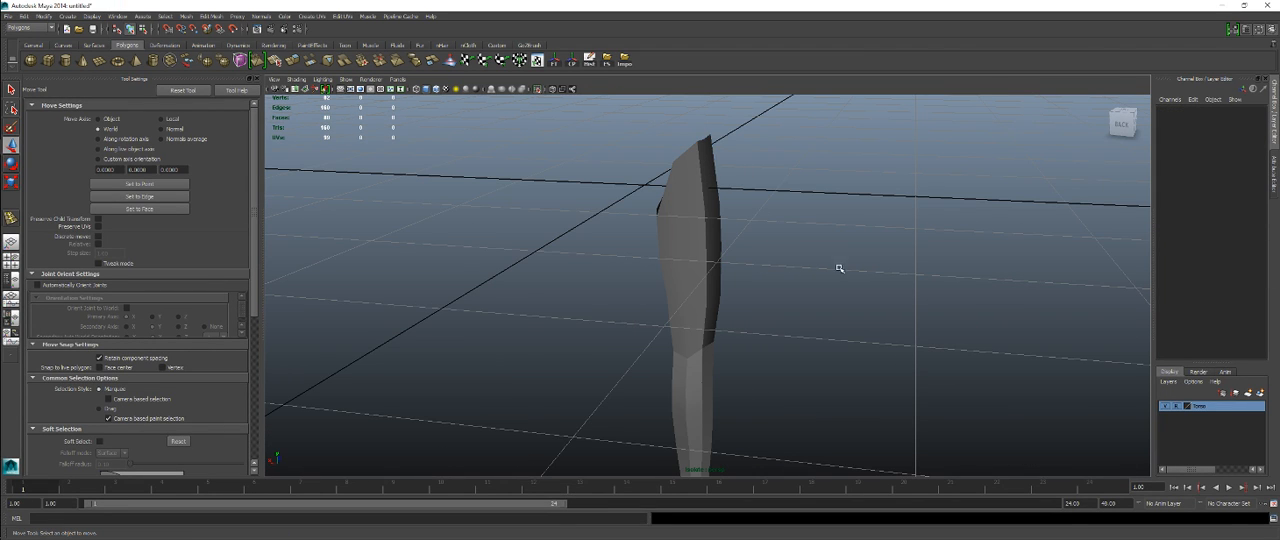
Step: Freeze the leg's transformations and delete its construction history
left_click_drag(839, 268, 801, 290, "alt")
left_click(733, 228)
left_click_drag(733, 228, 776, 302, "alt")
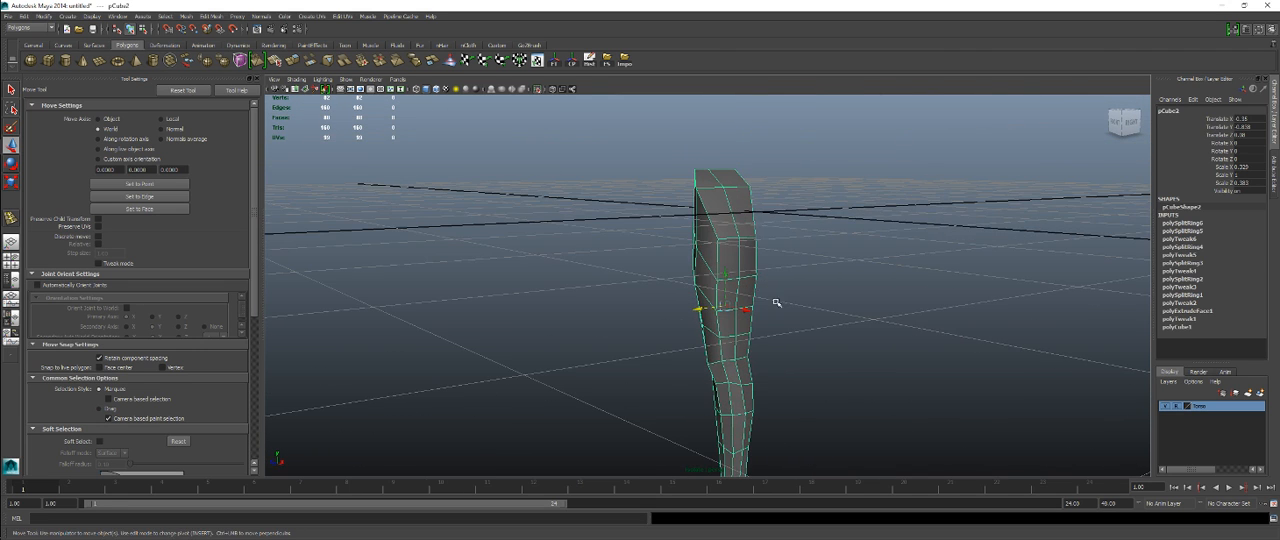
left_click(555, 60)
left_click(589, 60)
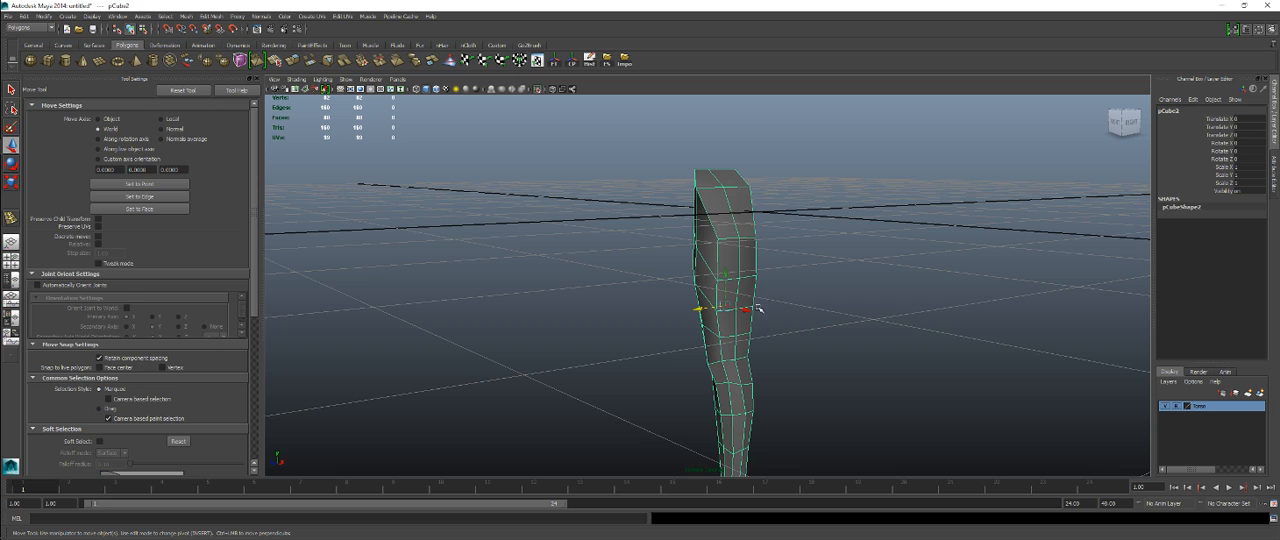
Step: Create a display layer containing the leg and name it Leg
left_click(1261, 393)
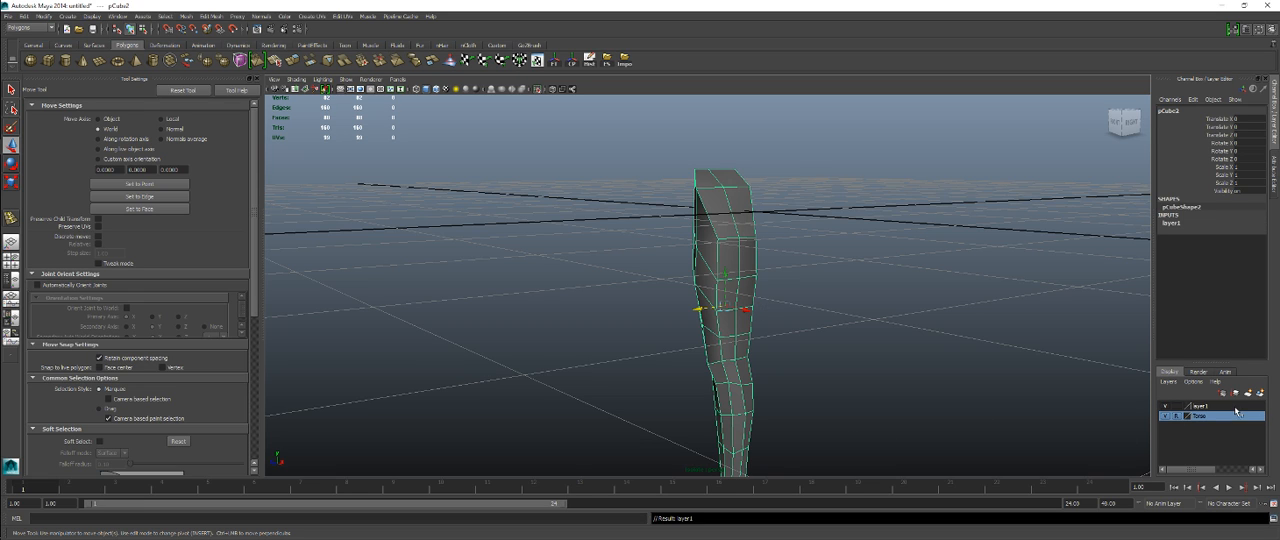
double_click(1235, 407)
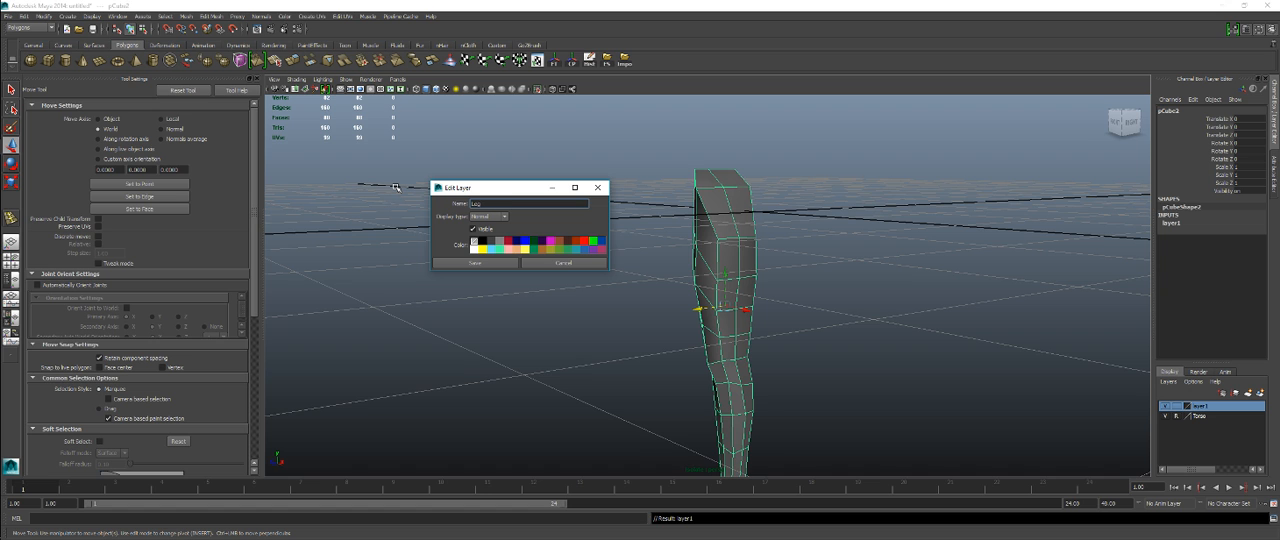
left_click(462, 263)
Step: End the leg's isolation to show the torso and leg together in the perspective view
left_click_drag(659, 300, 723, 349, "alt")
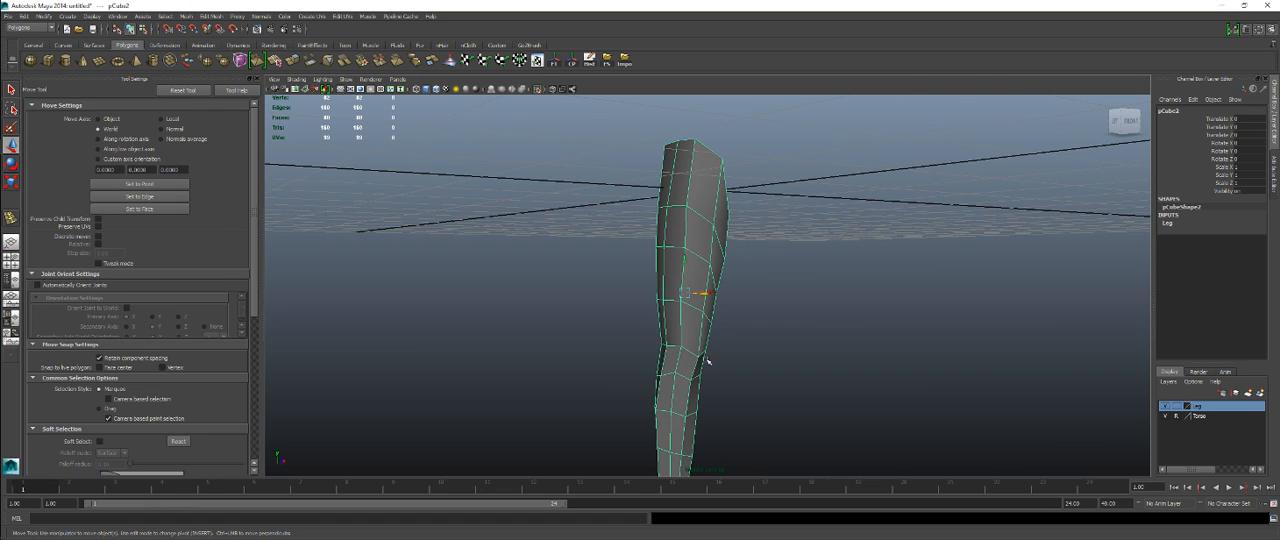
left_click_drag(953, 406, 806, 363, "alt")
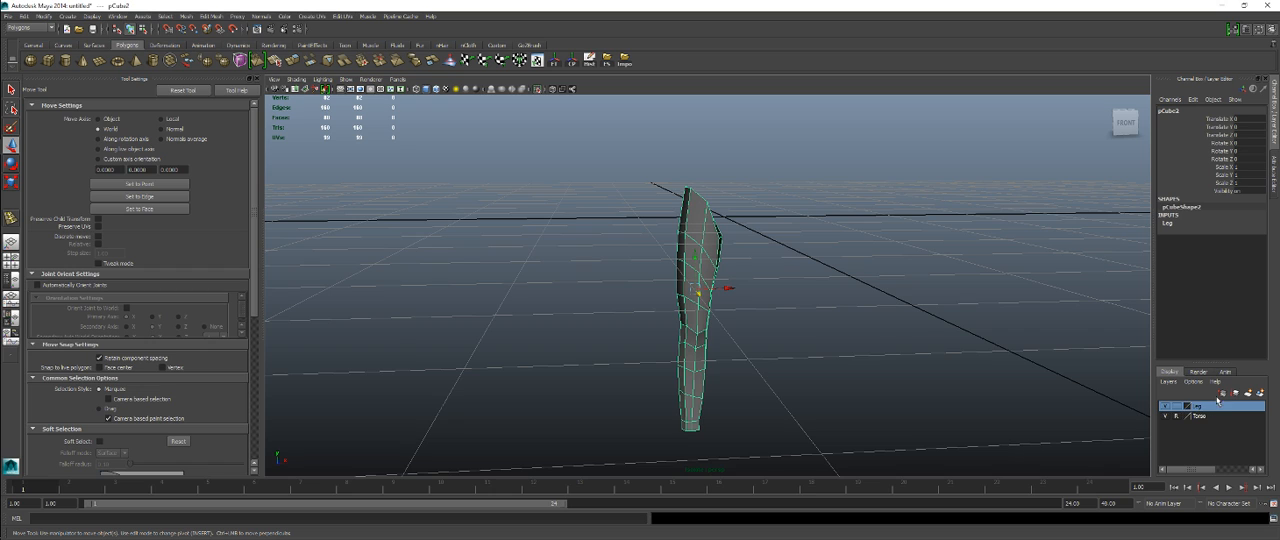
left_click(537, 89)
left_click_drag(790, 273, 614, 296, "alt")
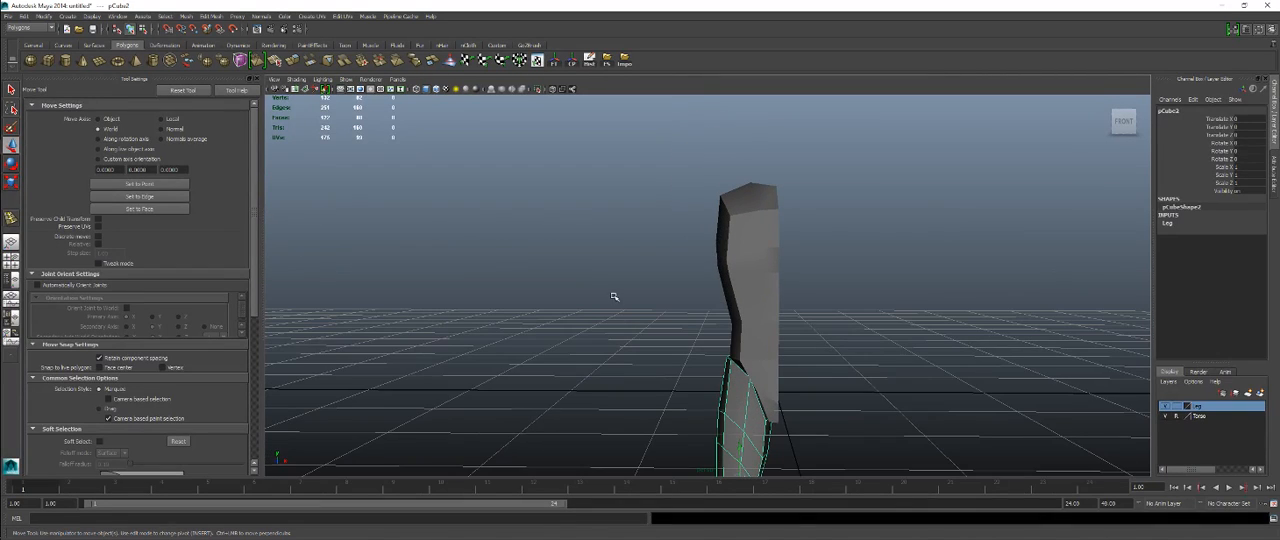
Step: Create a polygon cube over the reference shoulder in the front view, with width, height and depth subdivisions set to 2
left_click(65, 62)
key("space")
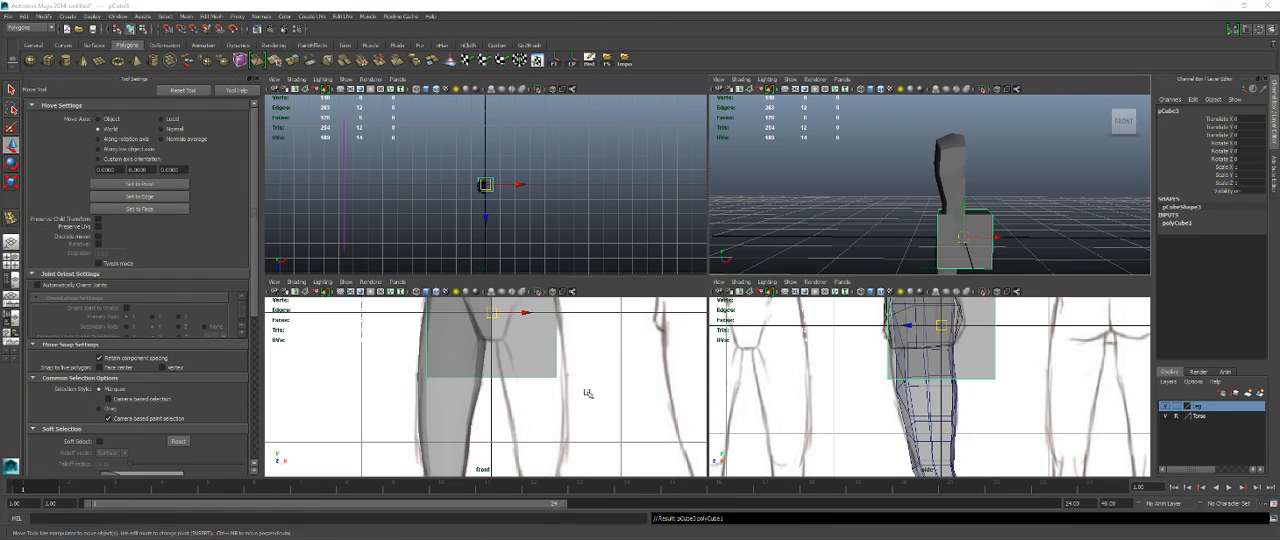
key("space")
right_click_drag(651, 269, 594, 304, "alt")
left_click_drag(712, 285, 688, 233)
middle_click_drag(631, 223, 591, 303, "alt")
right_click_drag(591, 303, 926, 337, "alt")
middle_click_drag(914, 314, 965, 245, "alt")
left_click(1191, 225)
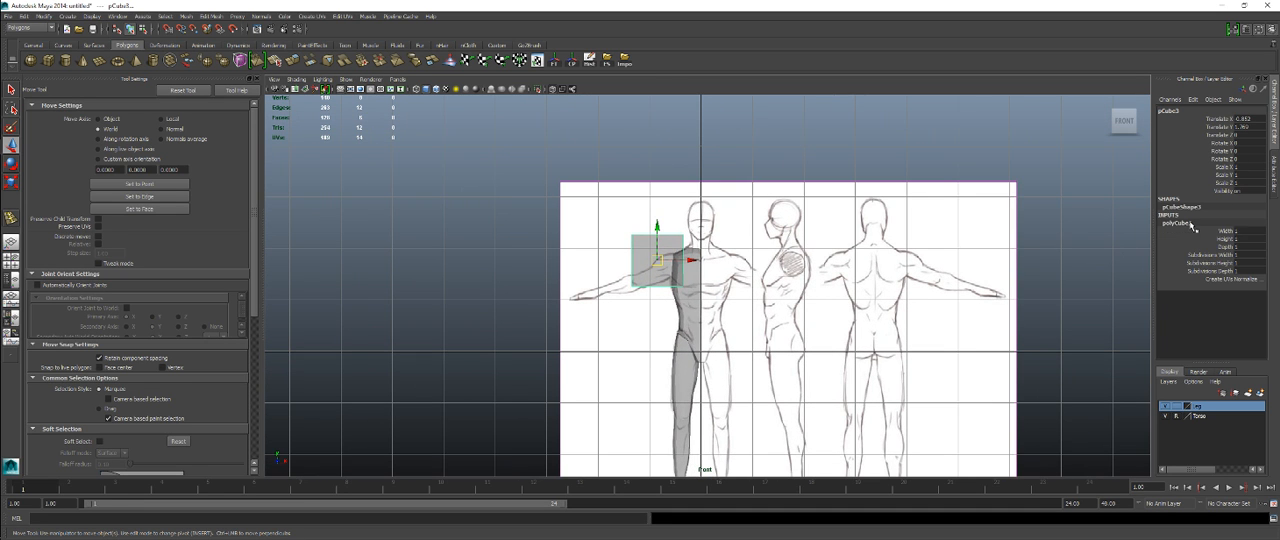
left_click_drag(1243, 258, 1238, 270)
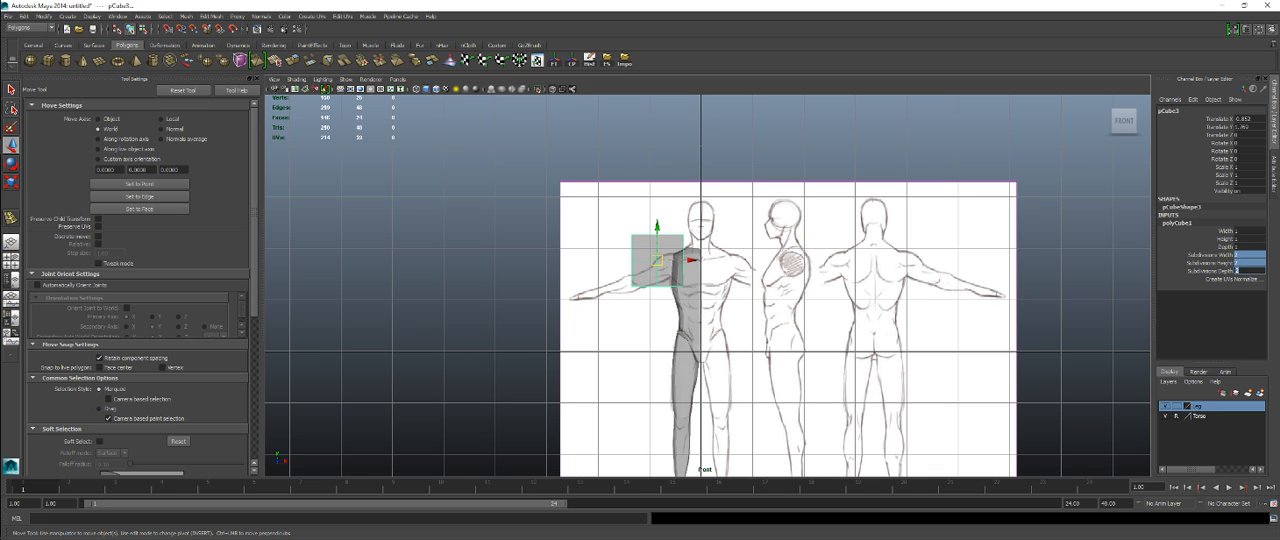
Step: Move the cube onto the upper arm beside the torso and scale it vertically to about 0.58
middle_click_drag(691, 236, 782, 326, "alt")
right_click_drag(717, 306, 812, 395, "alt")
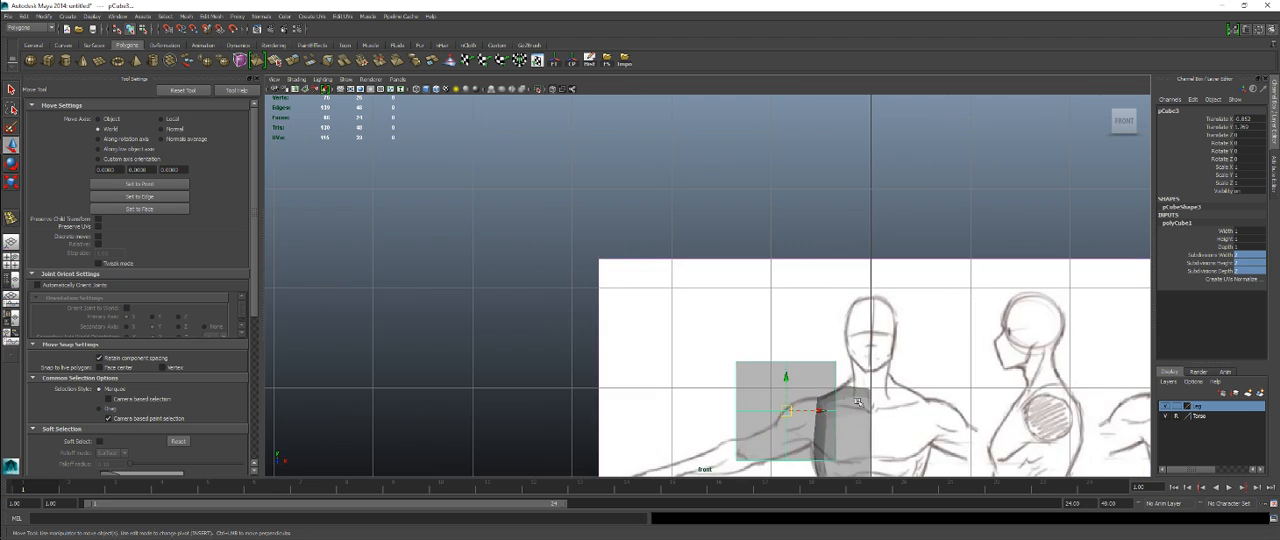
middle_click_drag(812, 398, 786, 292, "alt")
right_click_drag(775, 325, 800, 355, "alt")
middle_click_drag(800, 355, 757, 294, "alt")
right_click_drag(757, 294, 776, 310, "alt")
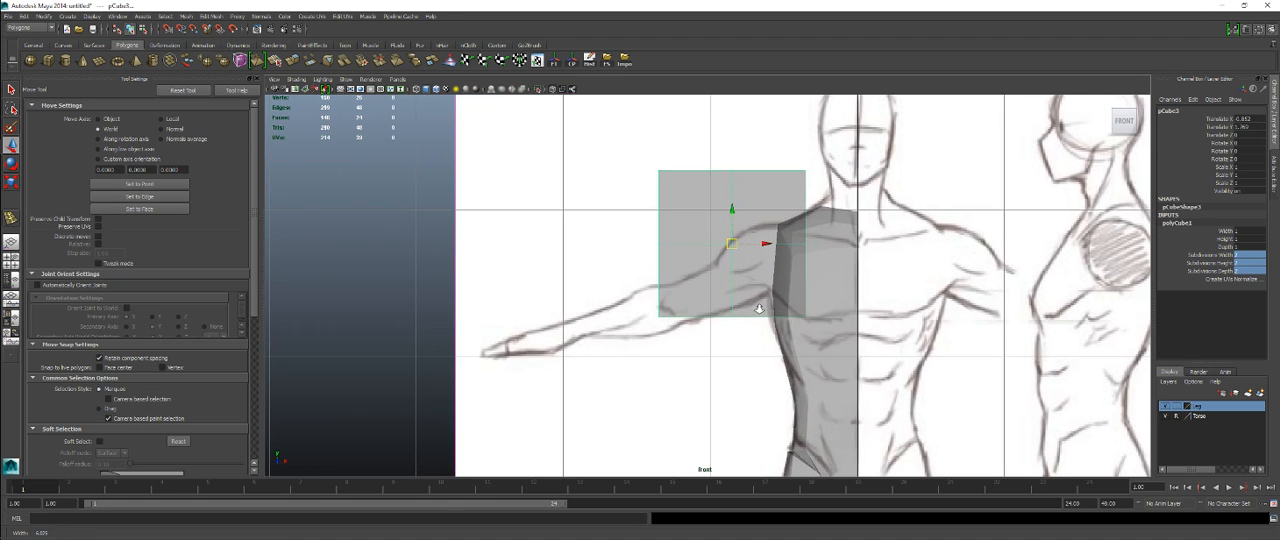
left_click_drag(731, 244, 700, 248)
key("r")
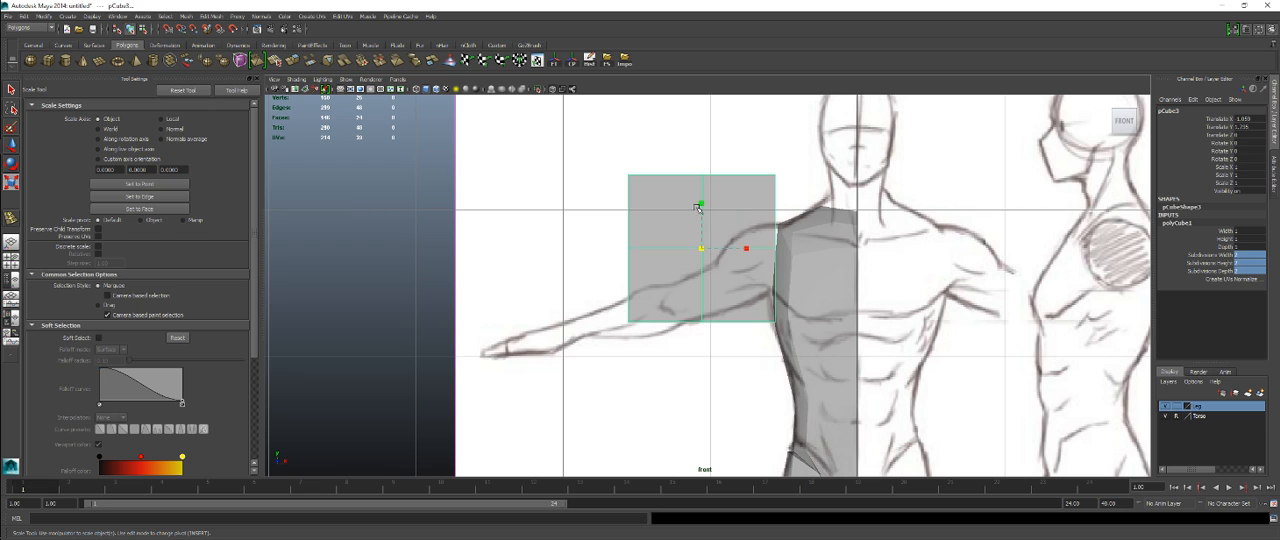
left_click_drag(699, 205, 701, 260)
key("w")
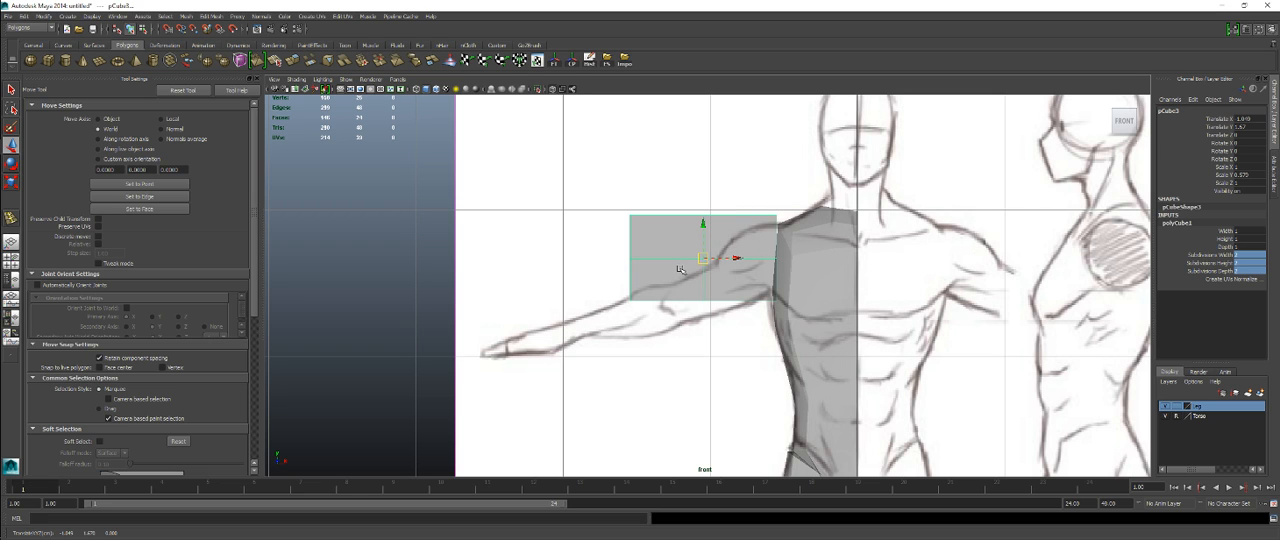
scroll(672, 298, "down", 5)
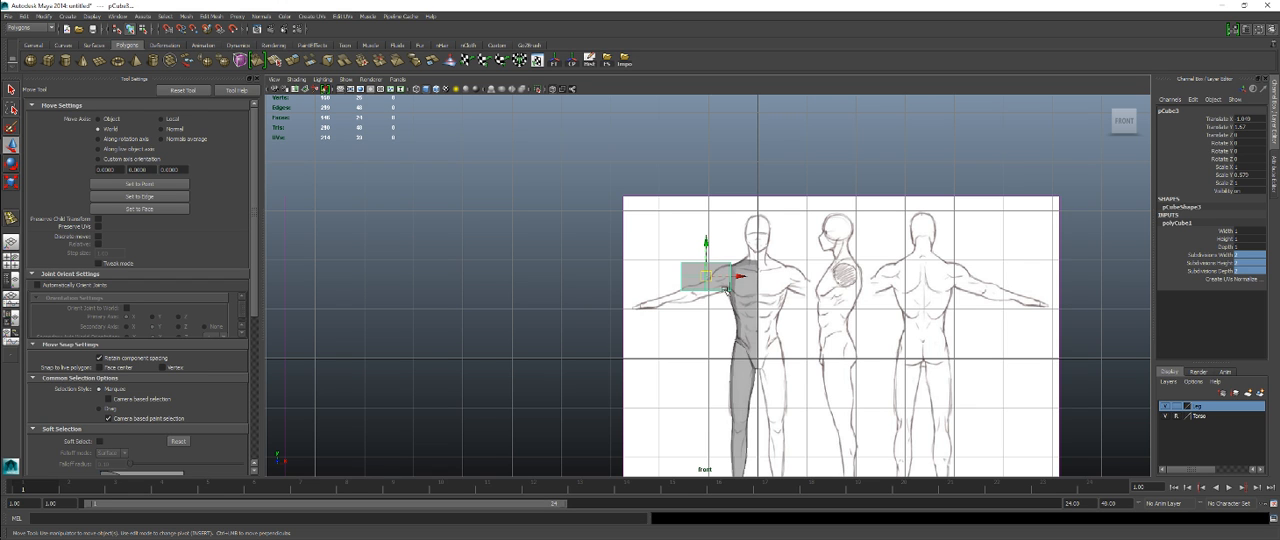
scroll(750, 289, "up", 5)
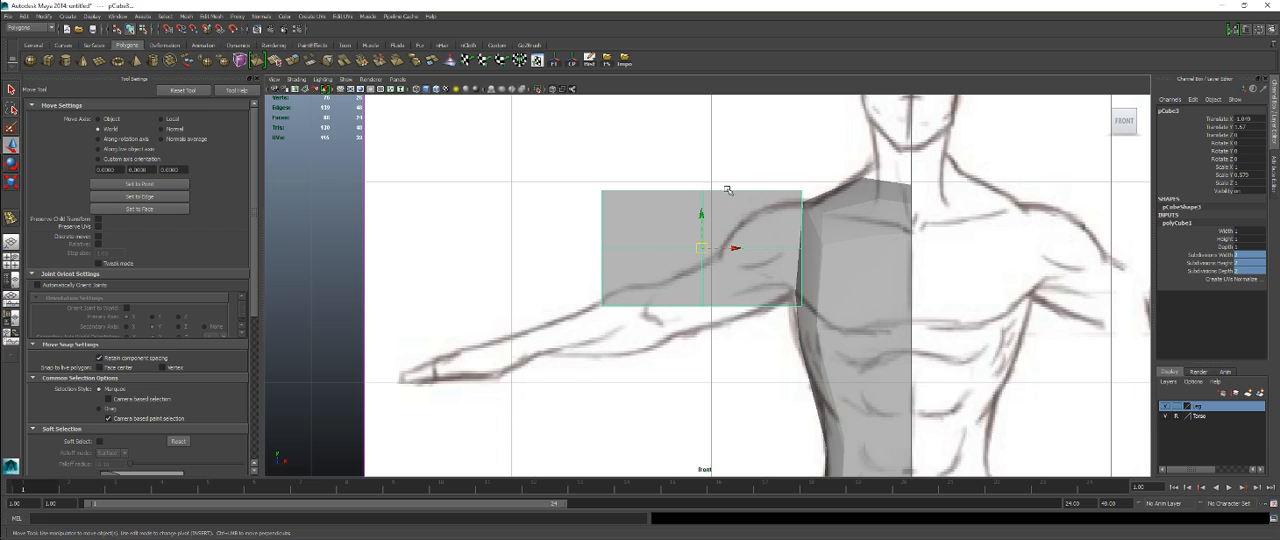
Step: Lower the cube's middle vertices, and shift its outer-end vertices down and in toward the elbow along the arm's slope
right_click_drag(727, 190, 670, 191)
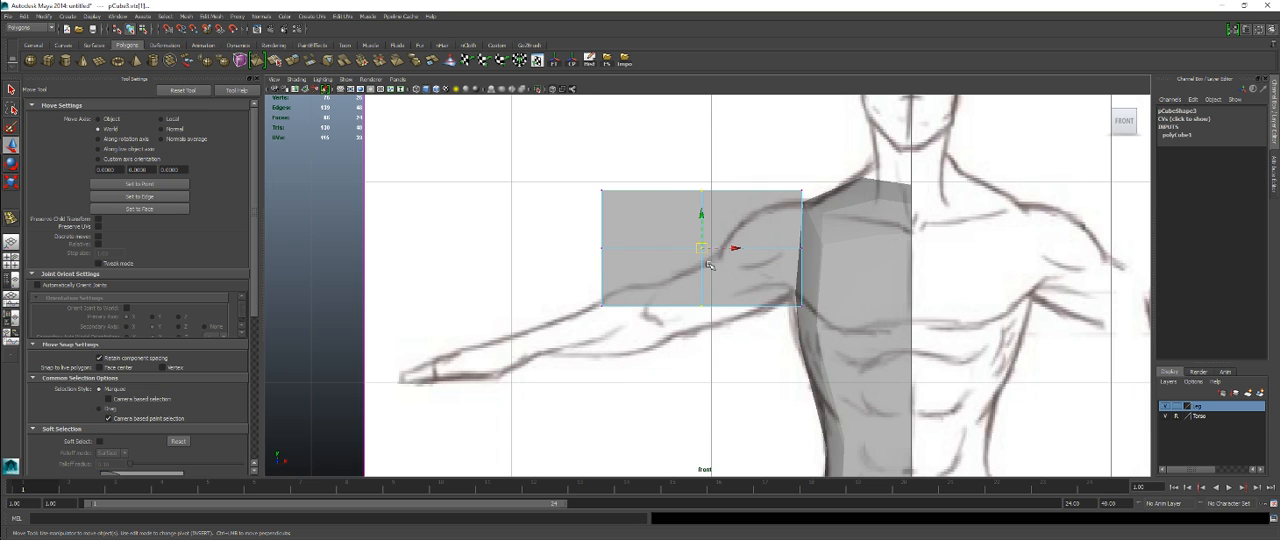
left_click_drag(700, 222, 700, 269)
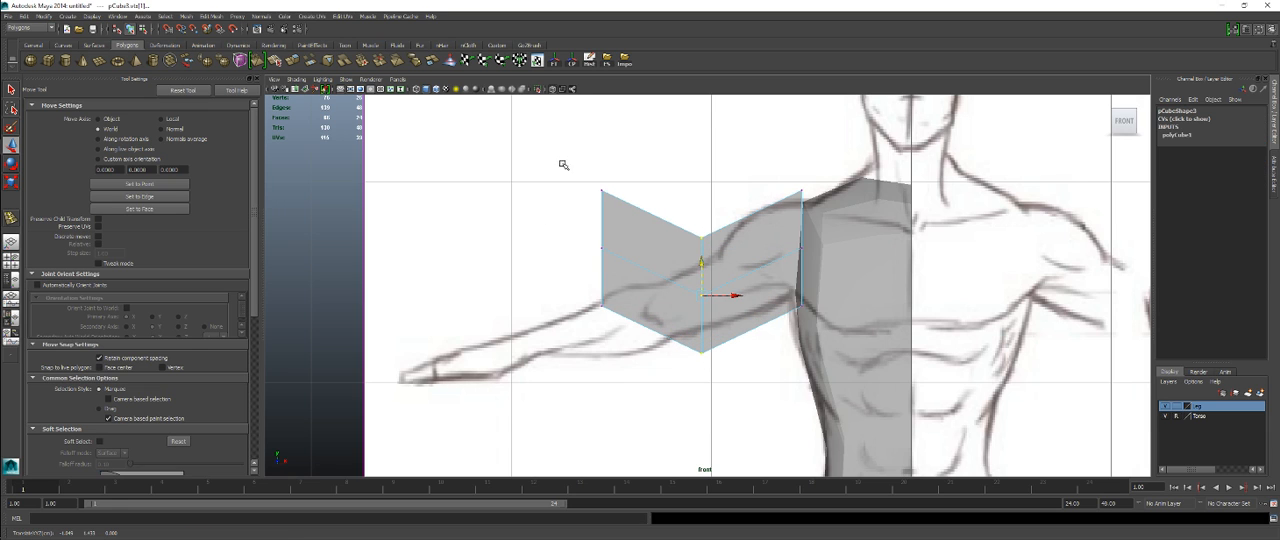
left_click_drag(576, 156, 644, 340)
left_click_drag(600, 247, 661, 308)
Step: Reposition the cube's middle vertex loop and scale it vertically to match the reference upper arm's thickness
left_click_drag(693, 219, 720, 358)
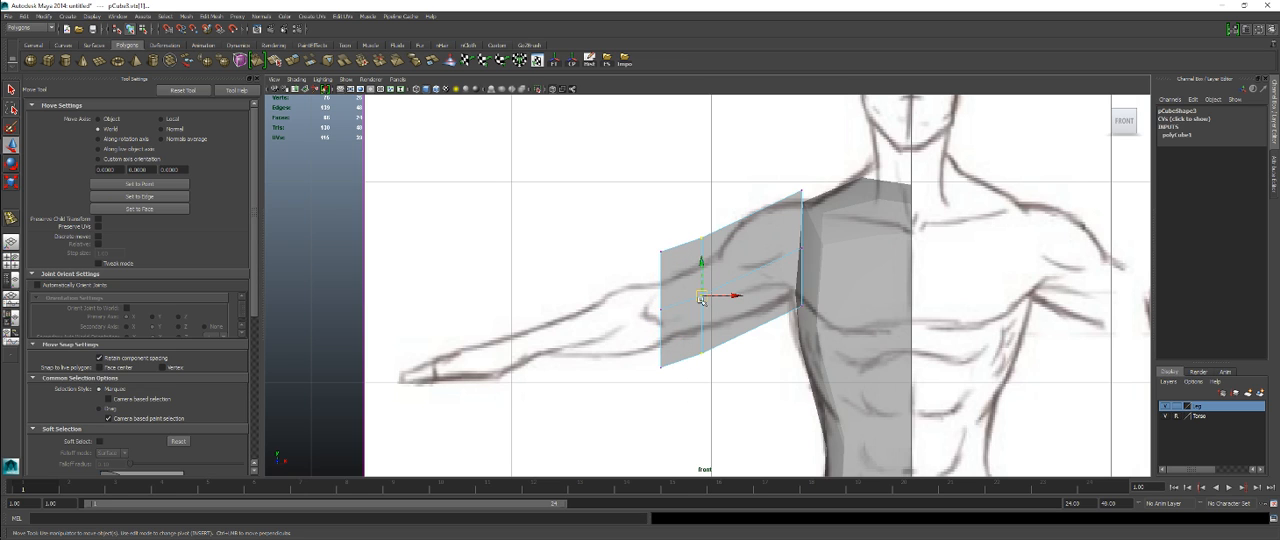
left_click_drag(701, 300, 708, 289)
key("r")
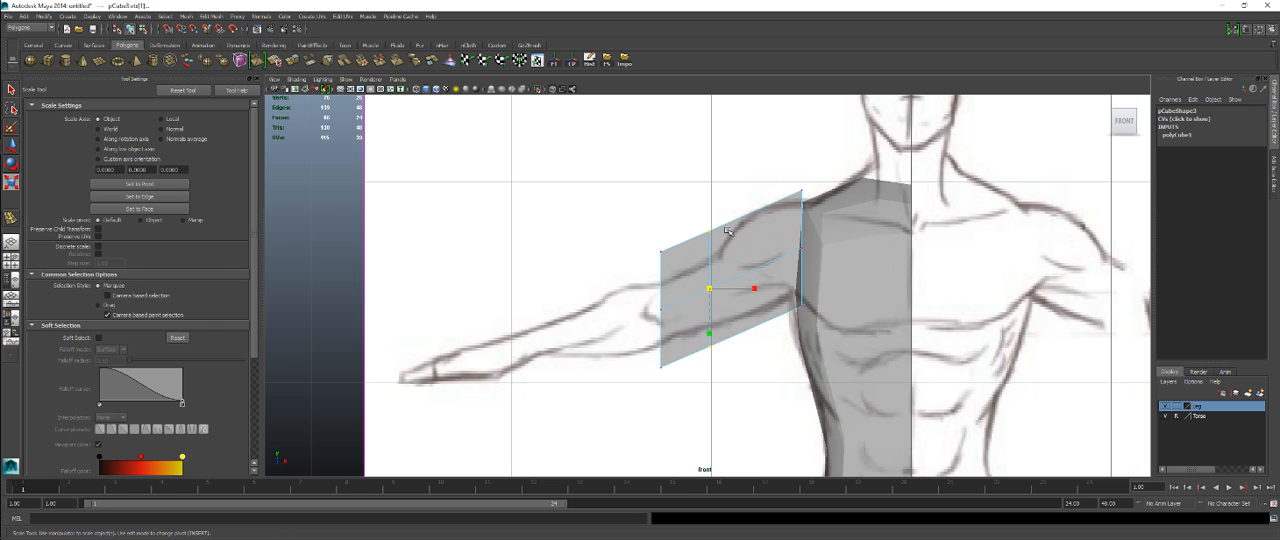
left_click_drag(709, 334, 709, 318)
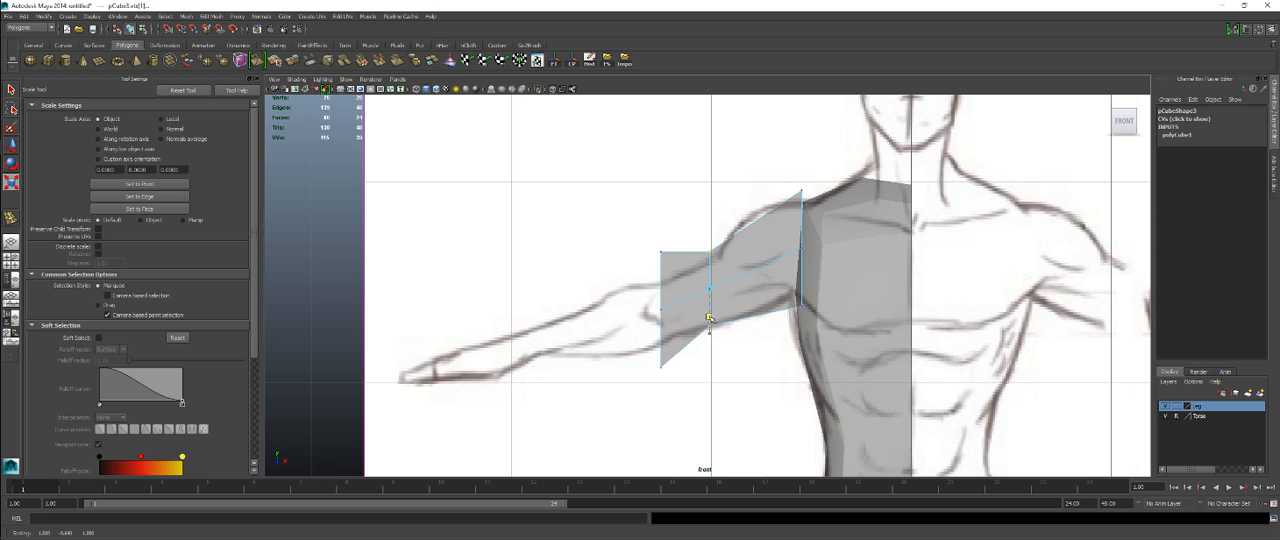
key("w")
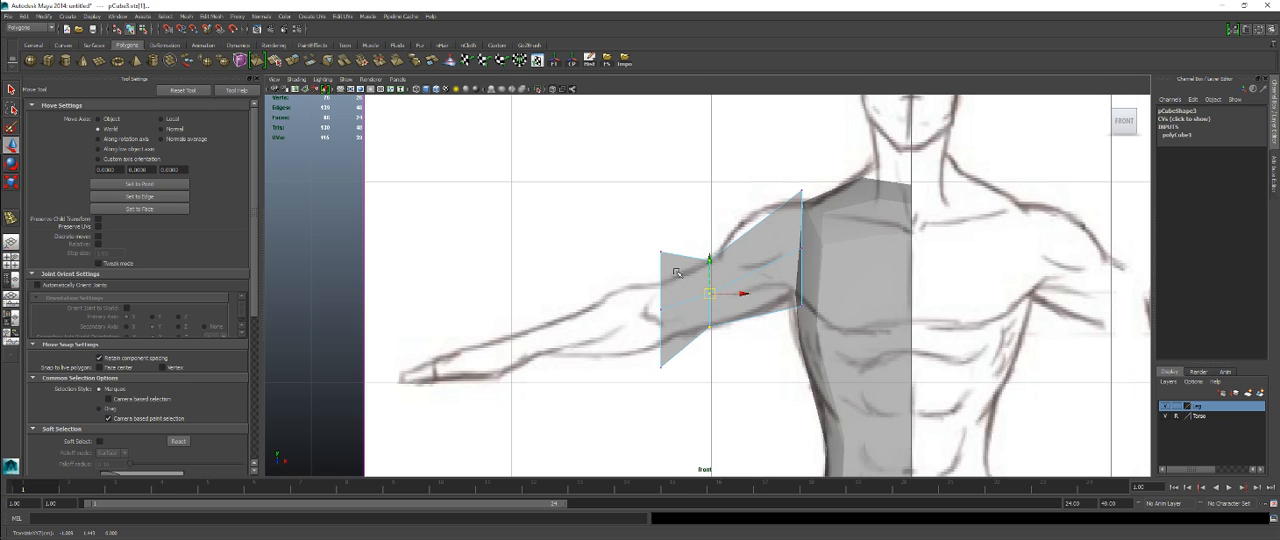
Step: Scale and move the outer-end vertices to fit the reference arm's outline near the elbow
left_click_drag(647, 221, 668, 310)
key("r")
key("w")
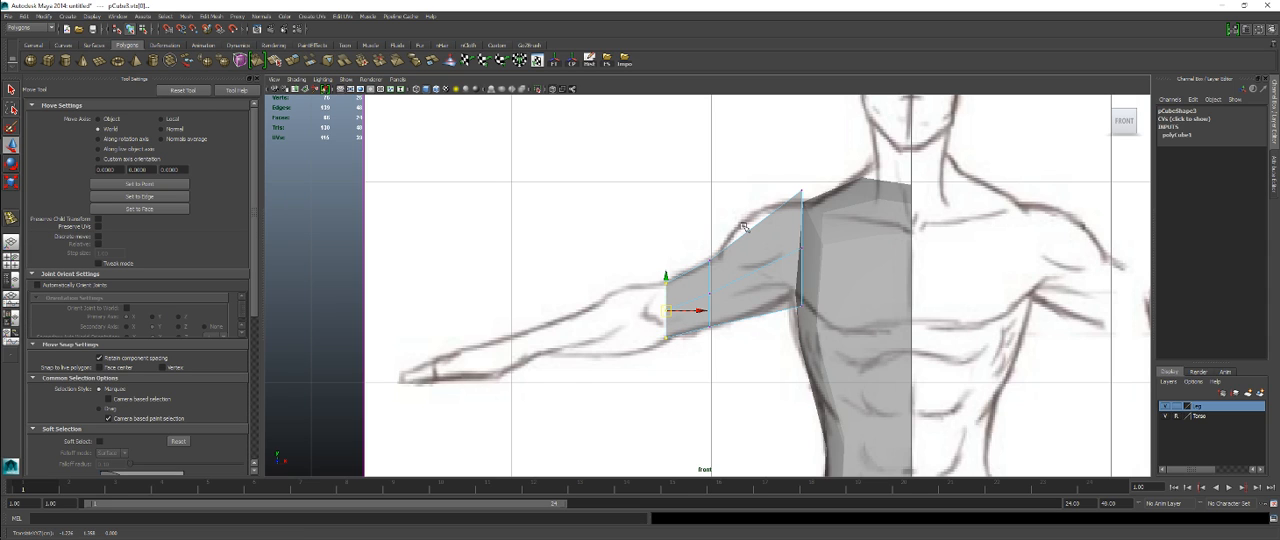
Step: Scale, move and slightly rotate the arm's shoulder-end vertices so they line up with the torso's edge
left_click_drag(796, 173, 808, 203)
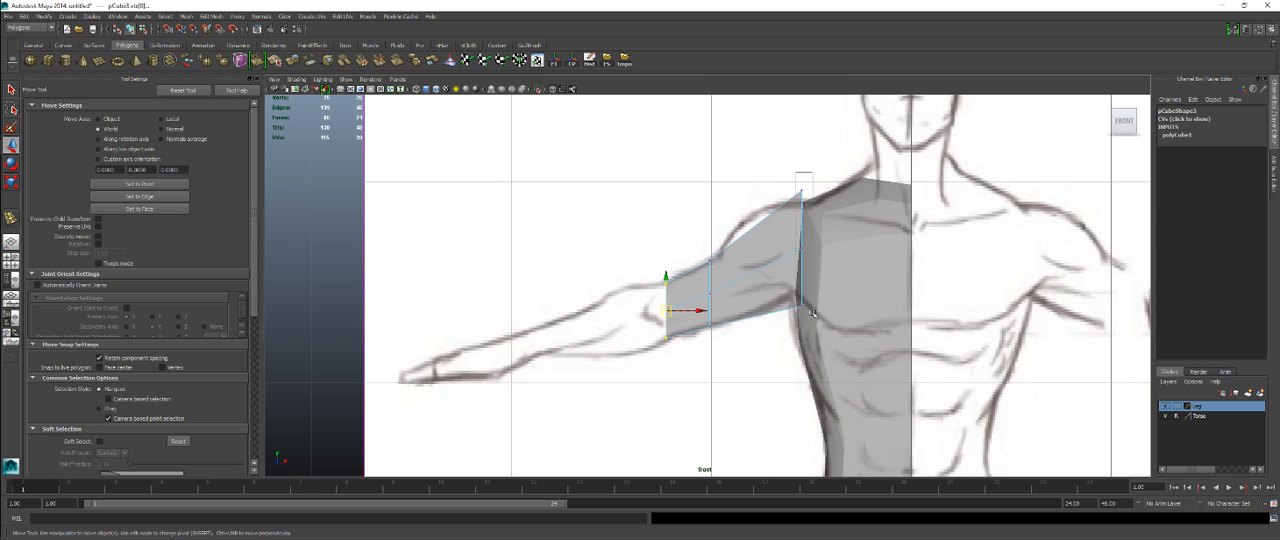
left_click_drag(811, 312, 810, 300)
key("r")
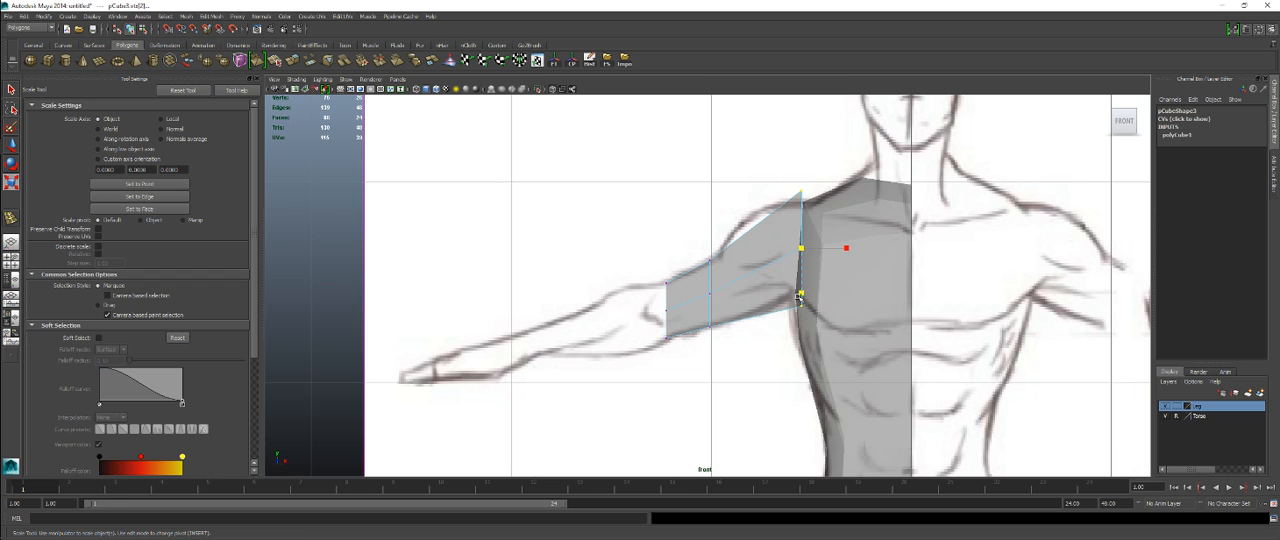
key("w")
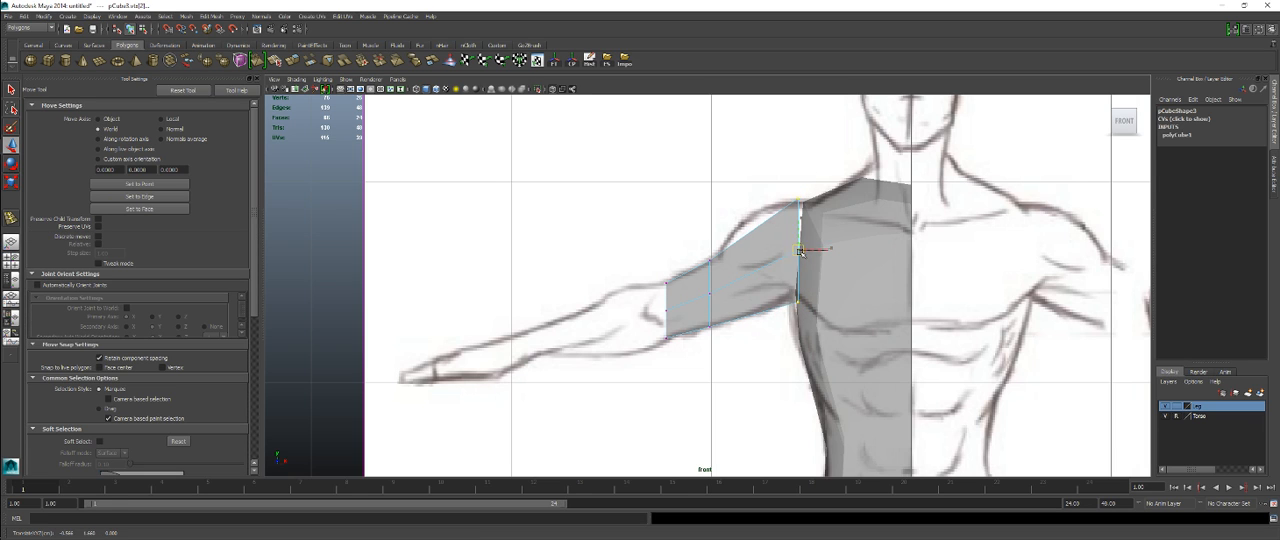
left_click_drag(800, 251, 799, 248)
key("e")
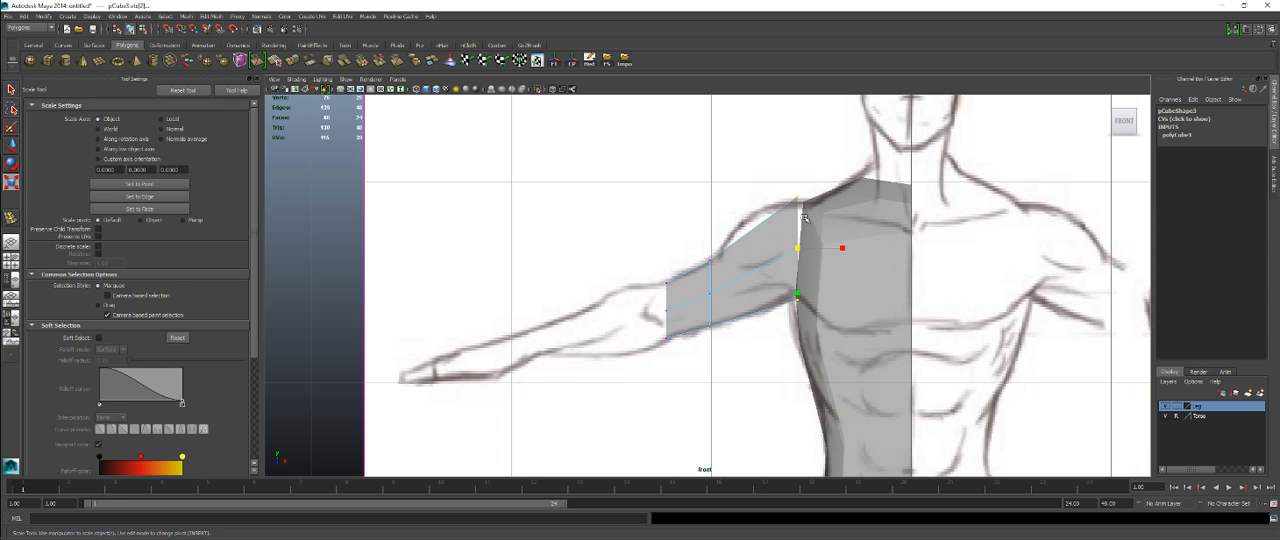
left_click_drag(773, 209, 777, 205)
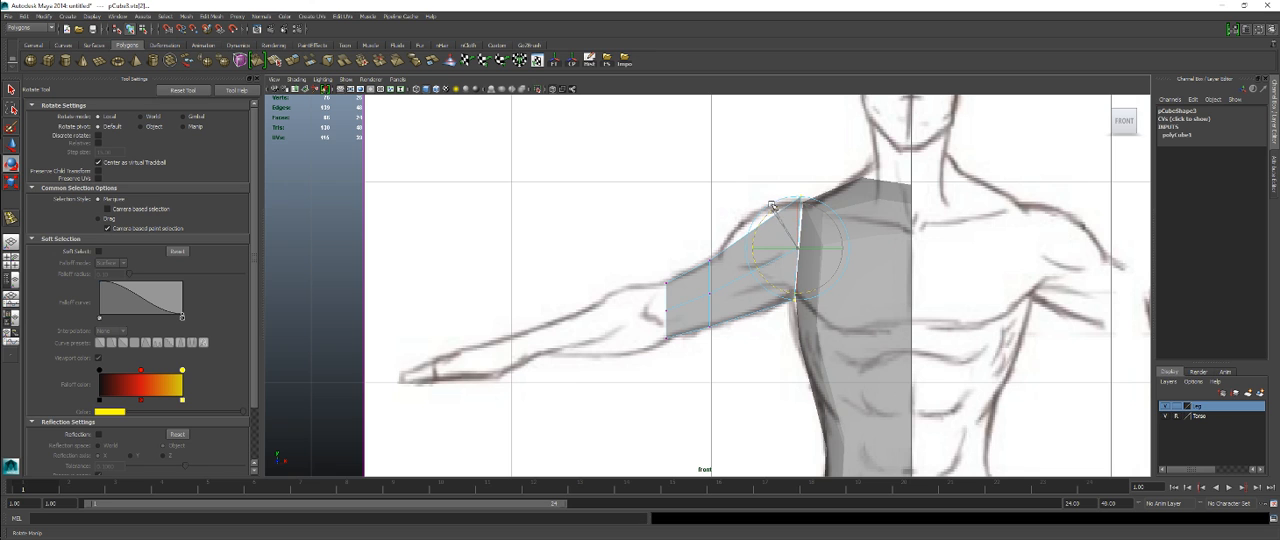
mouse_move(666, 353)
middle_mouse_down("alt")
mouse_move(648, 216)
mouse_move(665, 357)
middle_mouse_up("alt")
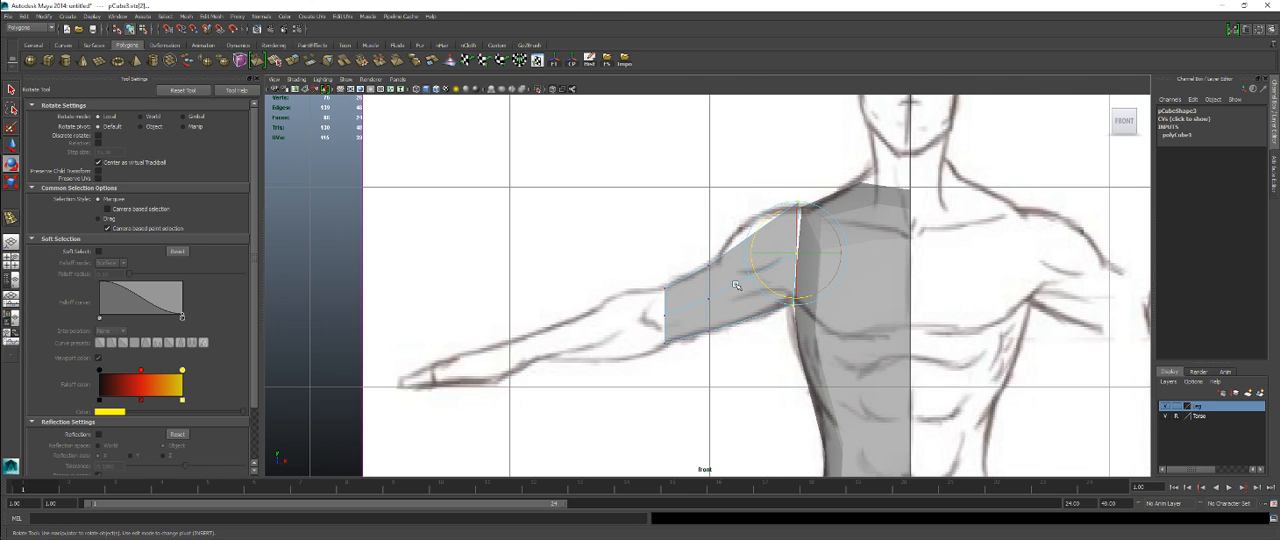
Step: Select the whole upper-arm cube in object mode and scale its front-to-back depth to about 0.48
key("space")
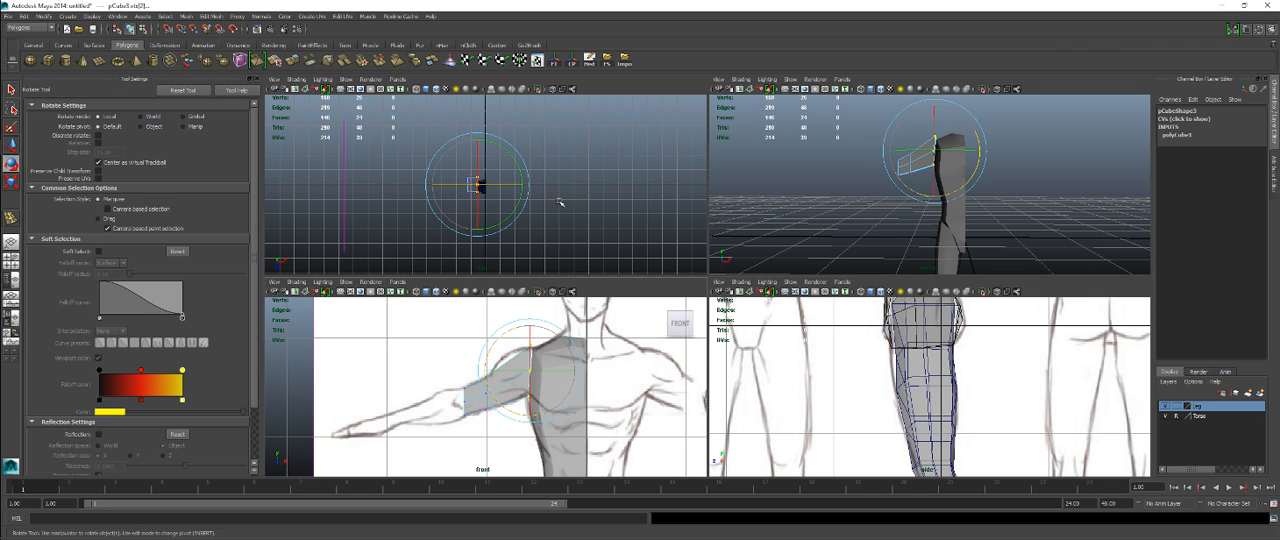
middle_click_drag(568, 197, 601, 214, "alt")
key("5")
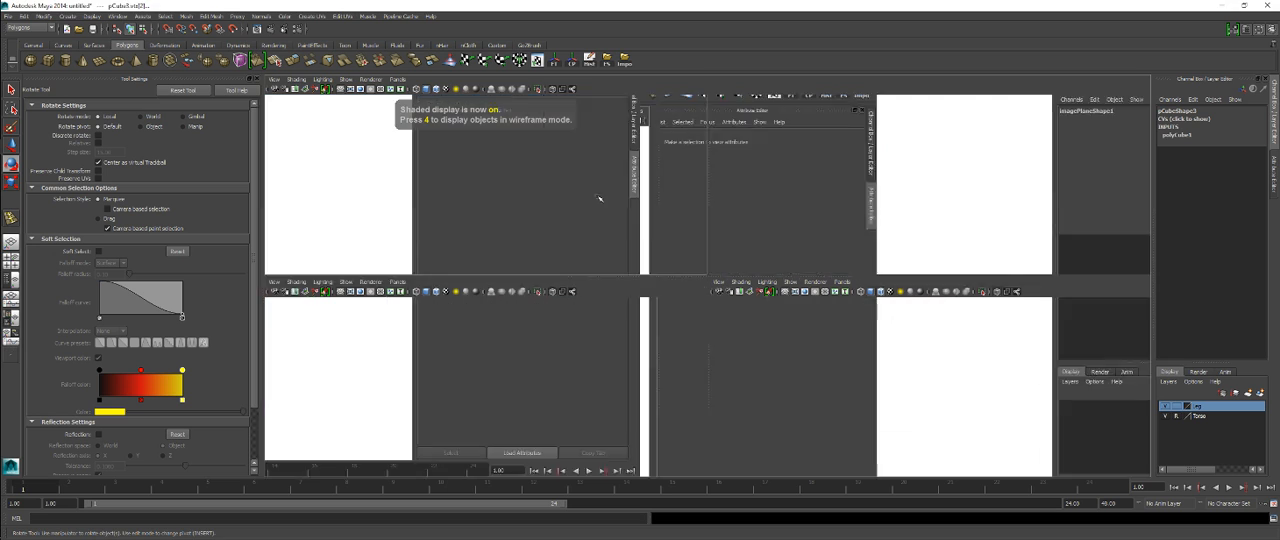
key("space")
right_click_drag(503, 217, 745, 260, "alt")
middle_click_drag(750, 262, 527, 172, "alt")
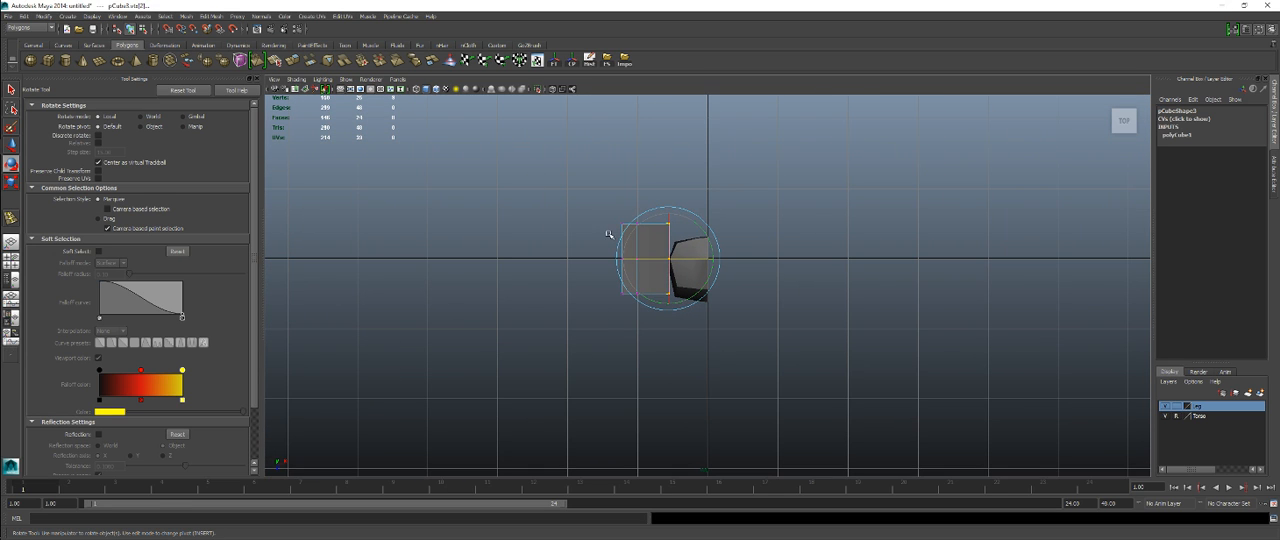
right_click(619, 229)
left_click(615, 182)
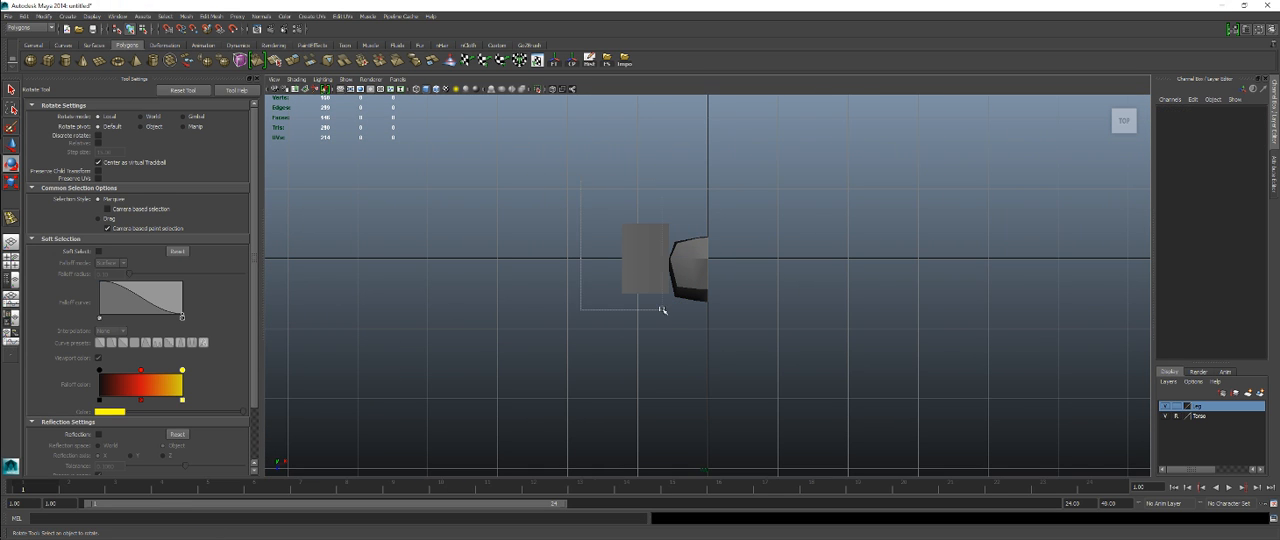
left_click_drag(661, 310, 633, 284)
key("r")
key("space")
Step: Move the upper-arm cube in the side view to align it with the reference's shoulder cross-section
key("space")
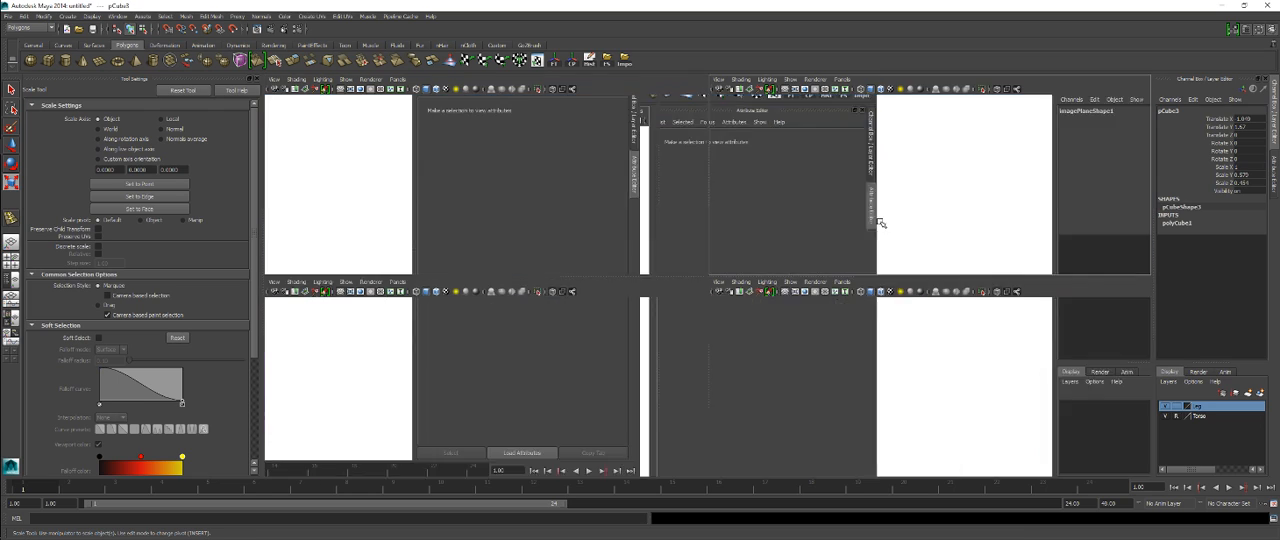
key("f")
left_click_drag(772, 256, 700, 270, "alt")
key("space")
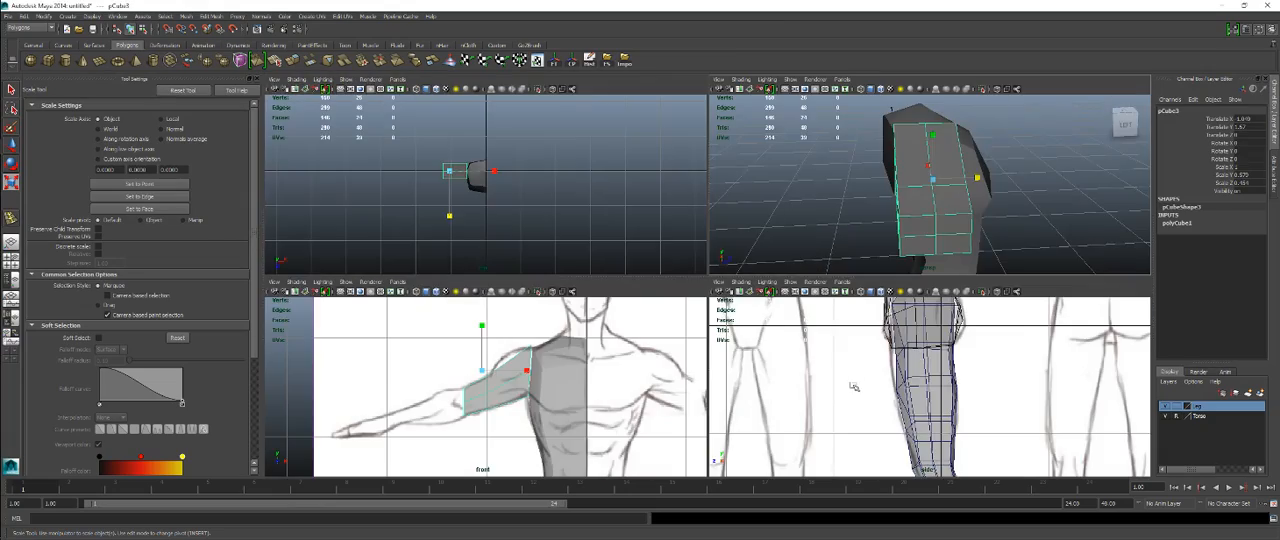
key("space")
right_click_drag(865, 376, 765, 240, "alt")
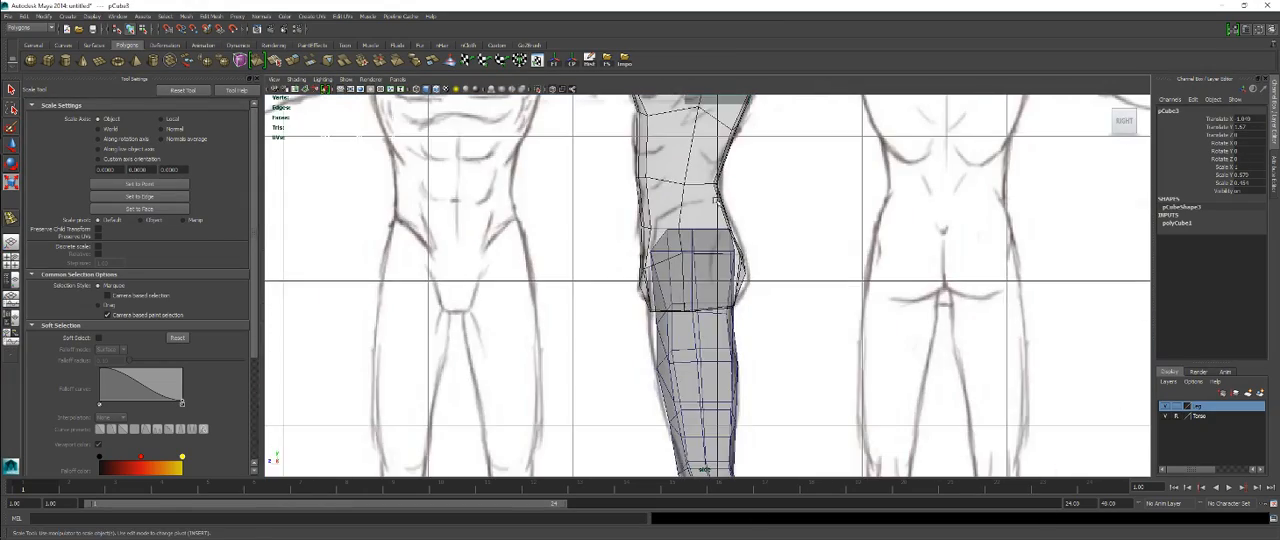
middle_click_drag(712, 108, 735, 302, "alt")
mouse_move(724, 302)
right_mouse_down("alt")
mouse_move(751, 295)
mouse_move(783, 255)
right_mouse_up("alt")
key("w")
left_click_drag(745, 262, 742, 263)
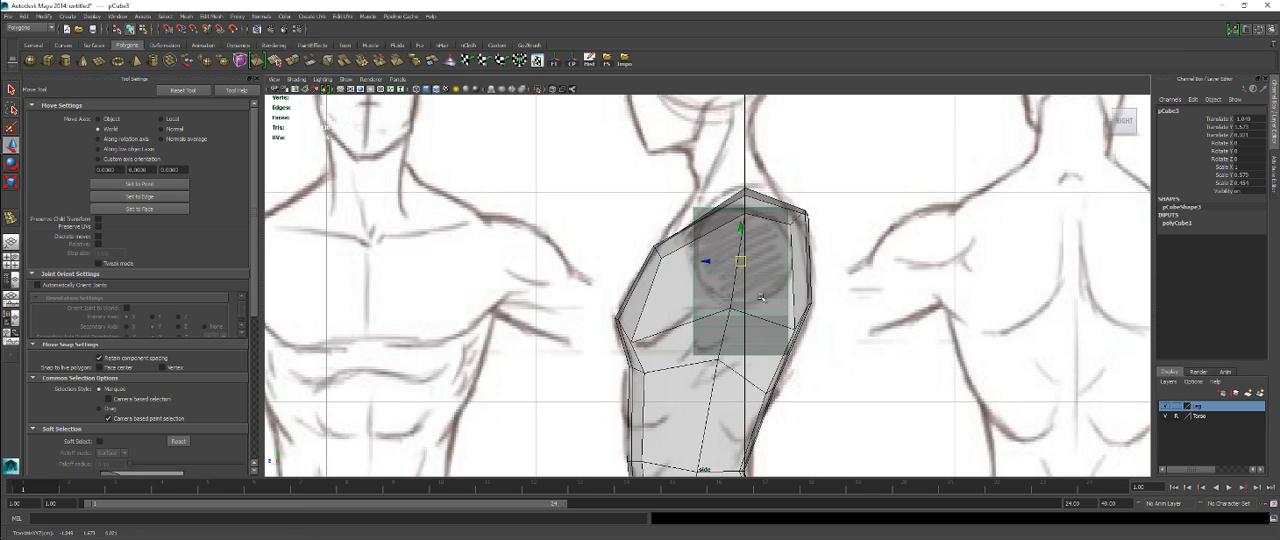
Step: Try to lower the upper arm's top front and back lengthwise edges to round its cross-section
key("space")
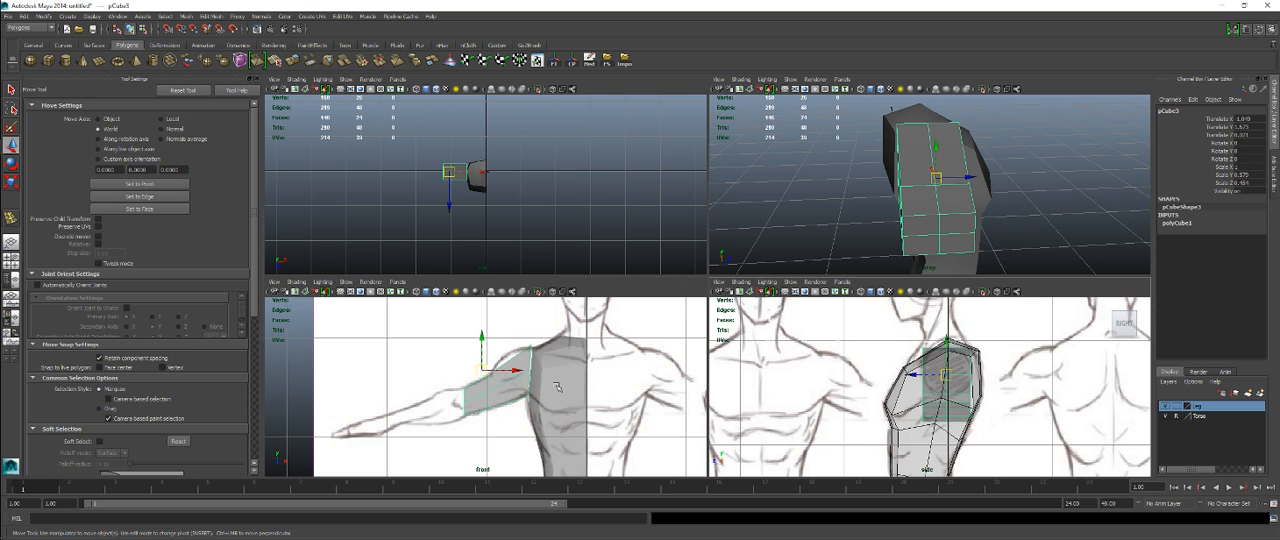
key("space")
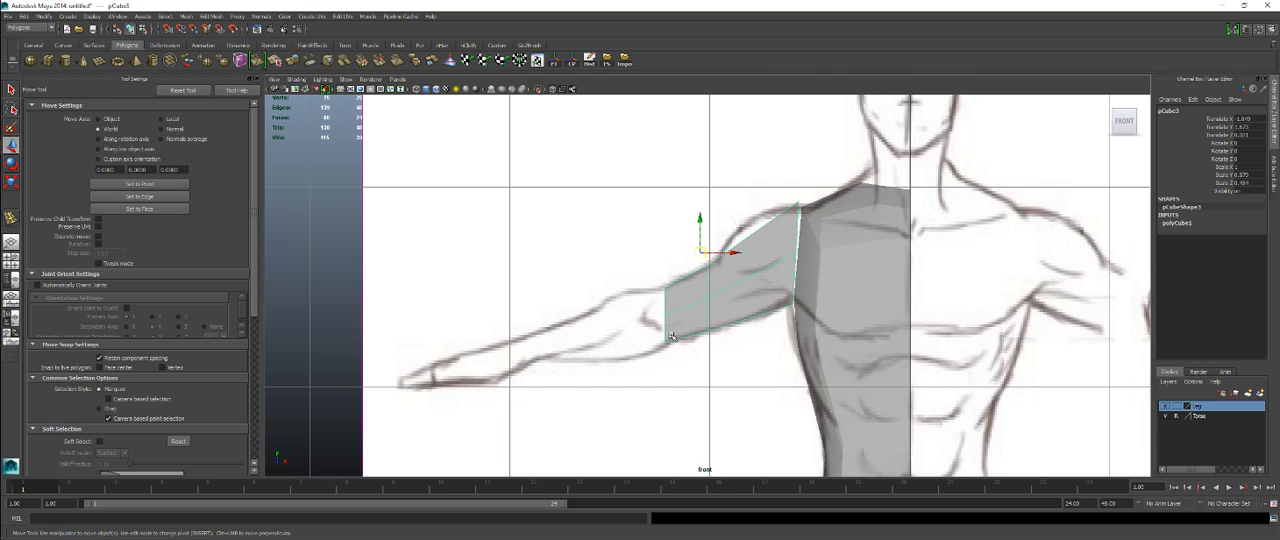
middle_click_drag(671, 337, 685, 304, "alt")
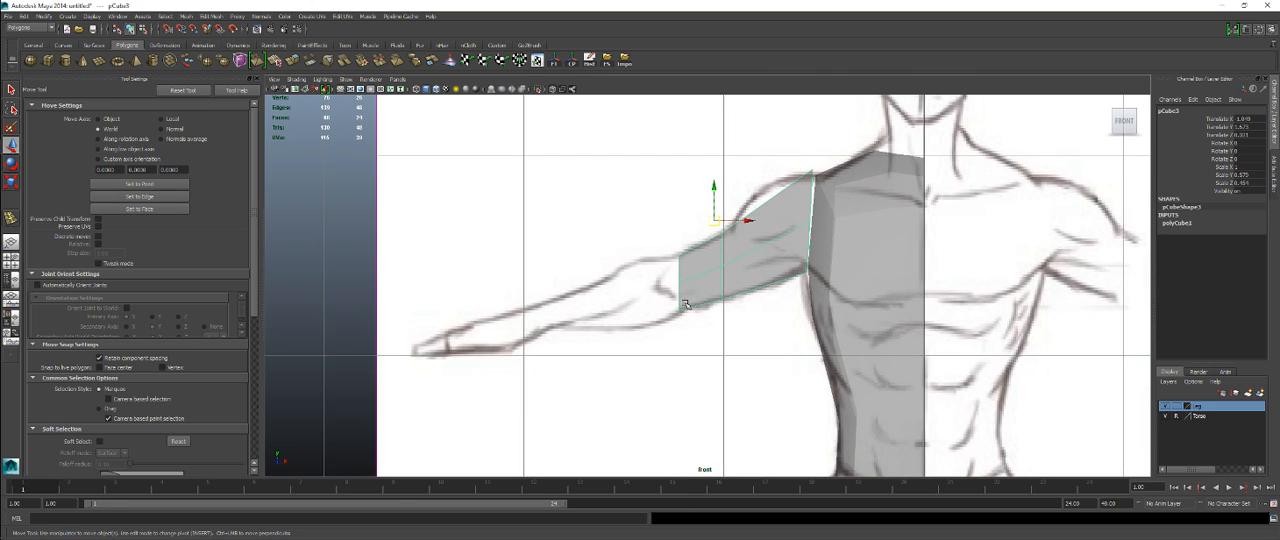
key("space")
key("space")
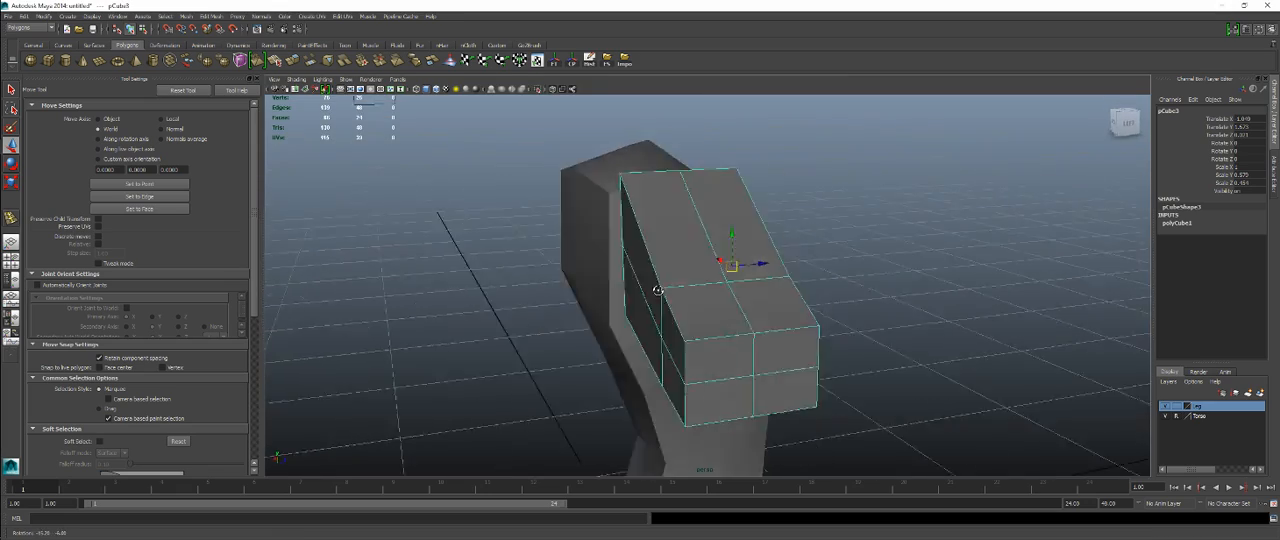
left_click_drag(760, 262, 625, 277, "alt")
right_click_drag(666, 249, 662, 233)
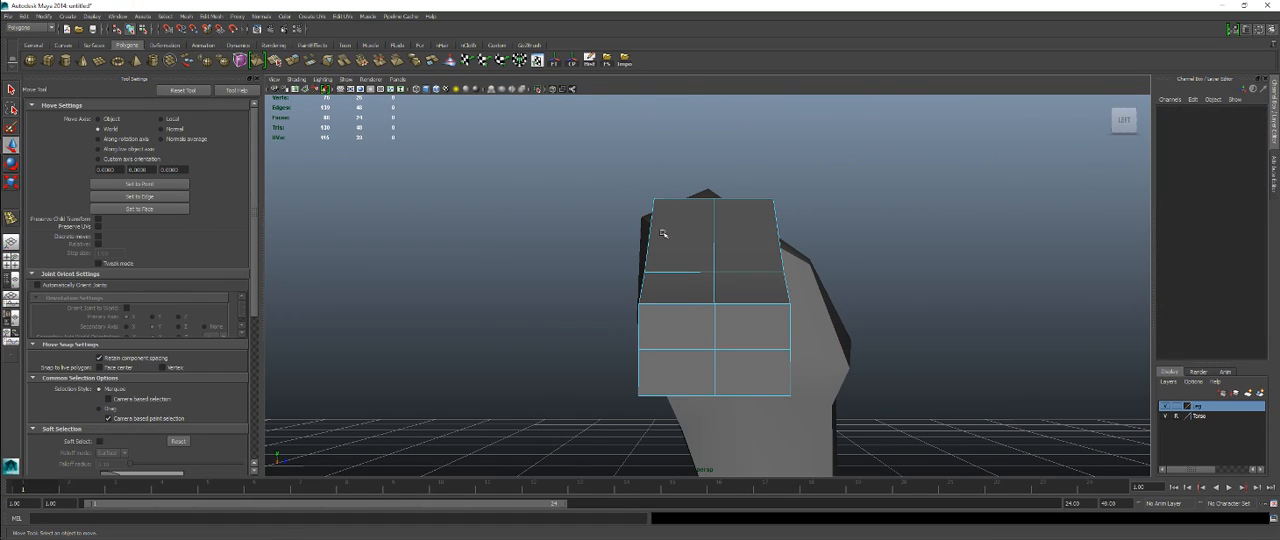
left_click(648, 240)
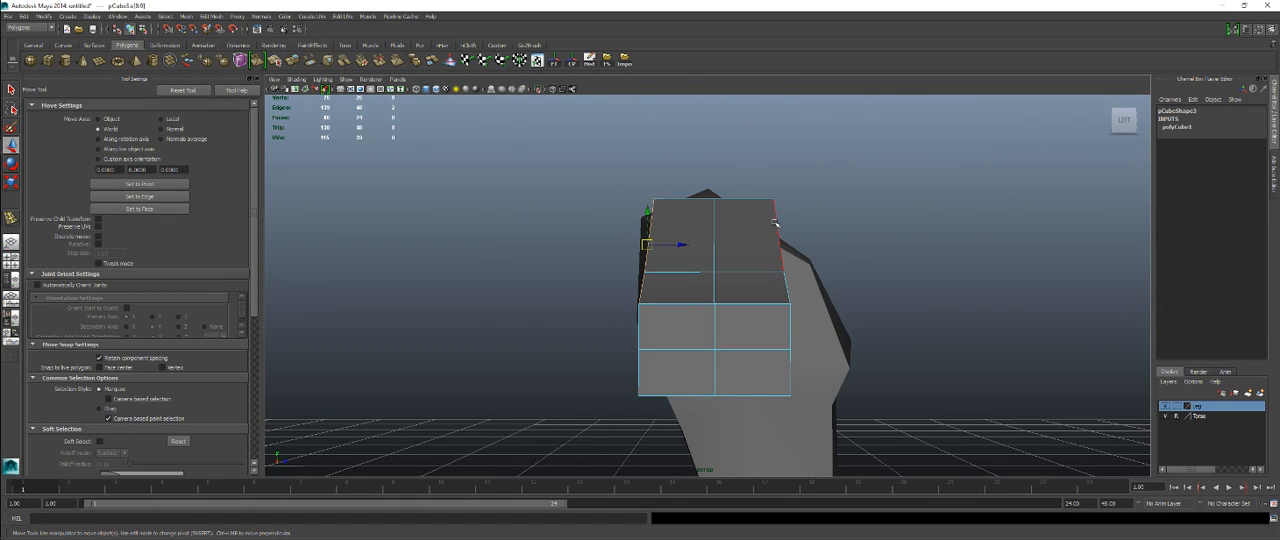
left_click_drag(775, 222, 806, 246, "alt")
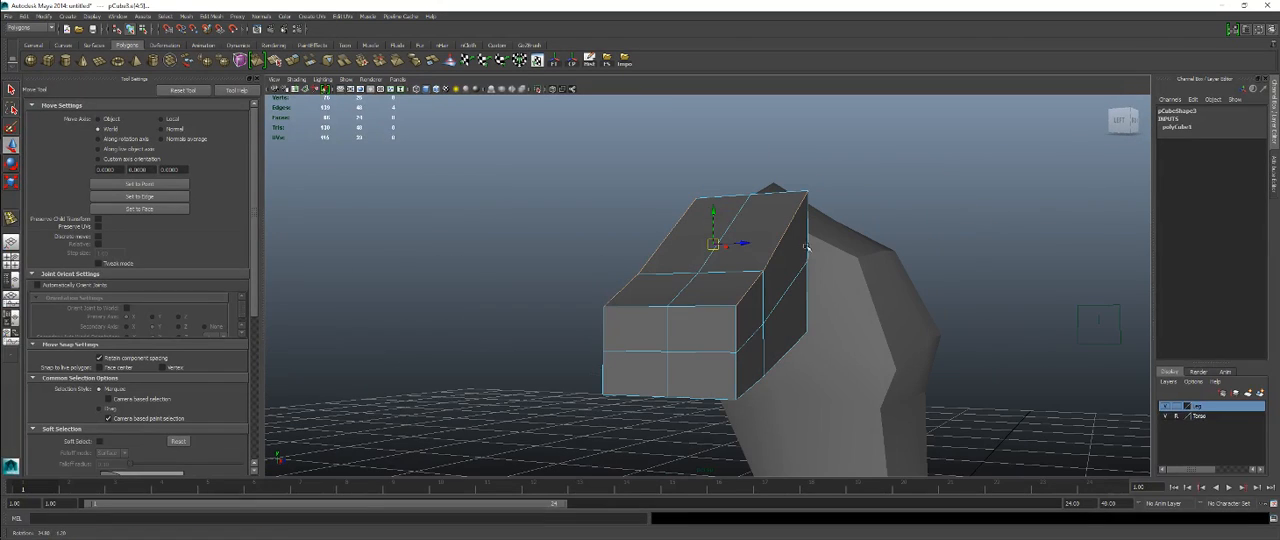
left_click_drag(713, 236, 897, 282)
key("r")
left_click_drag(786, 246, 718, 262, "alt")
Step: Try to pull the elbow-end vertices out along the forearm, and undo that move and the edge changes
key("space")
key("space")
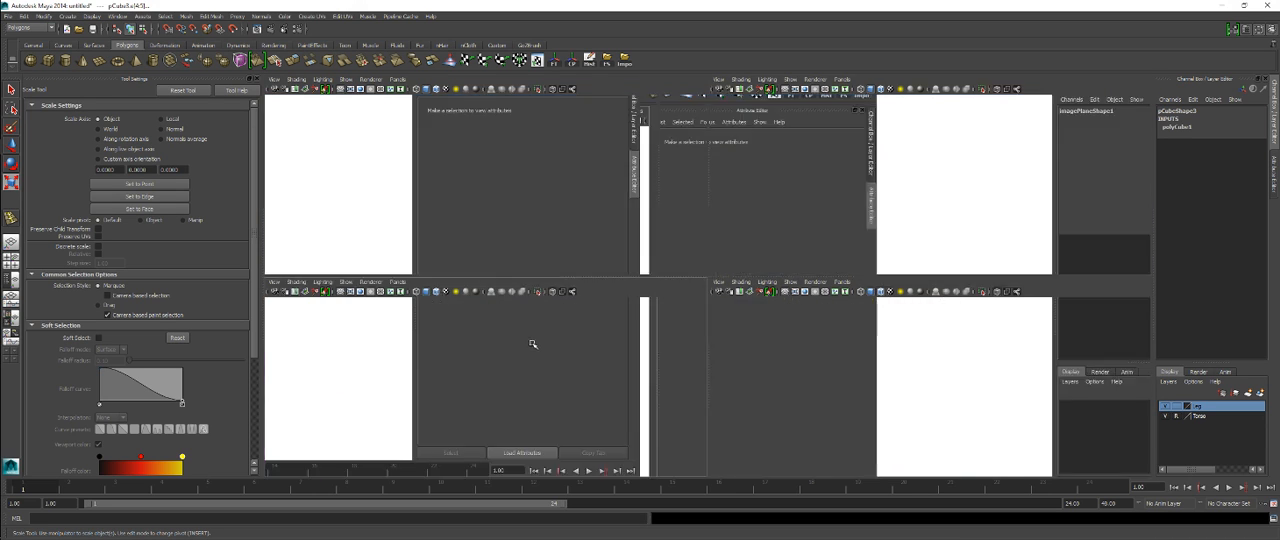
scroll(708, 246, "up", 3)
right_click(708, 245)
right_click_drag(708, 245, 674, 244)
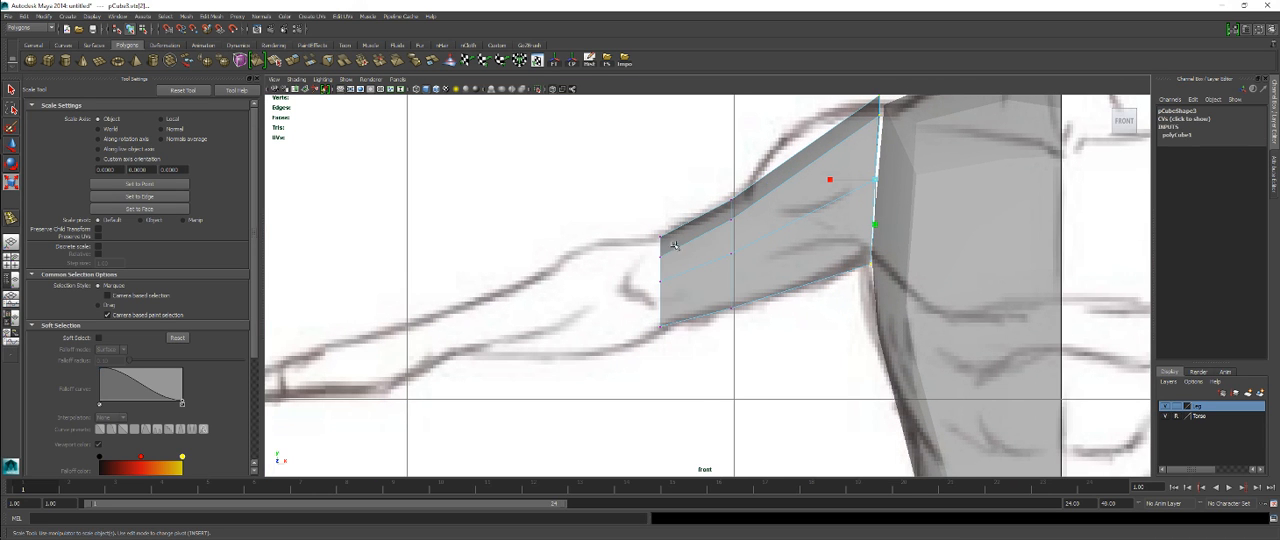
key("w")
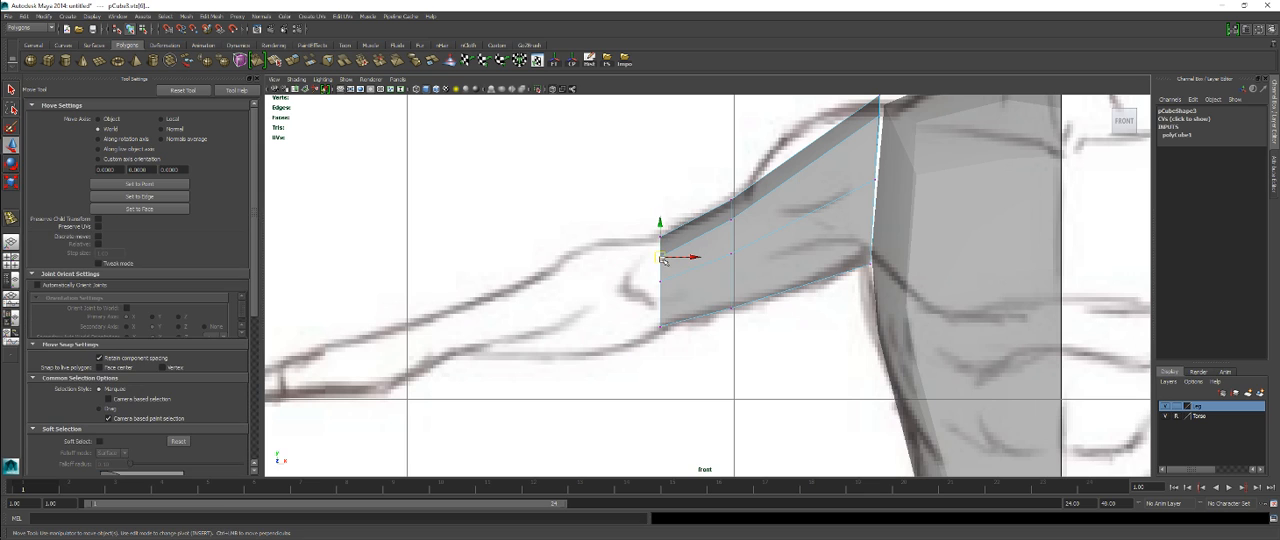
left_click_drag(662, 257, 552, 257)
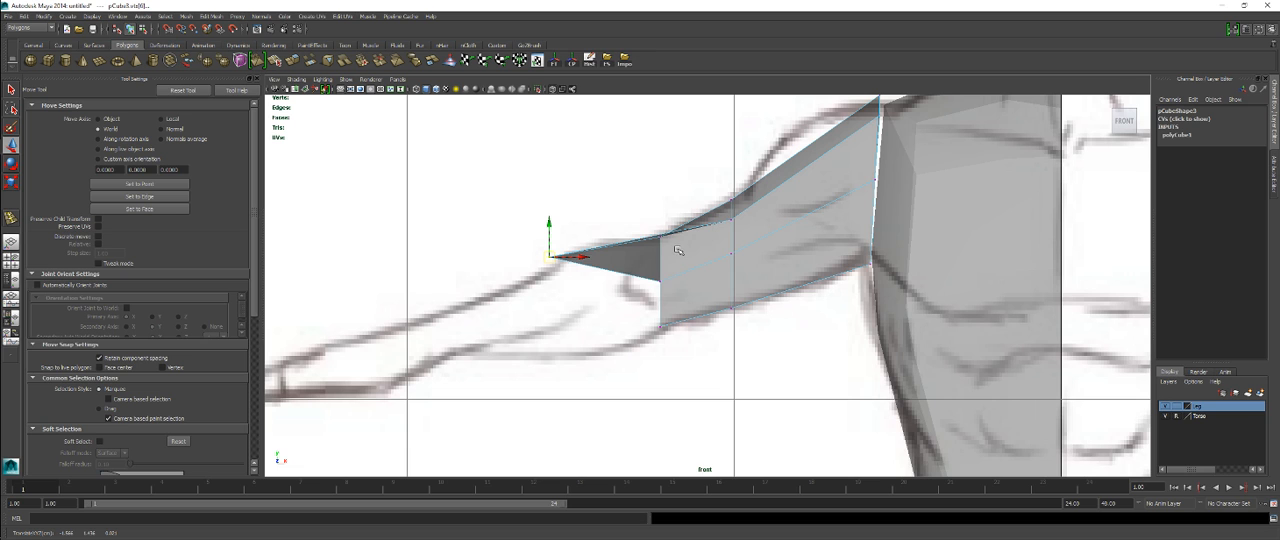
key("ctrl+z")
key("ctrl+z")
key("ctrl+z")
key("ctrl+z")
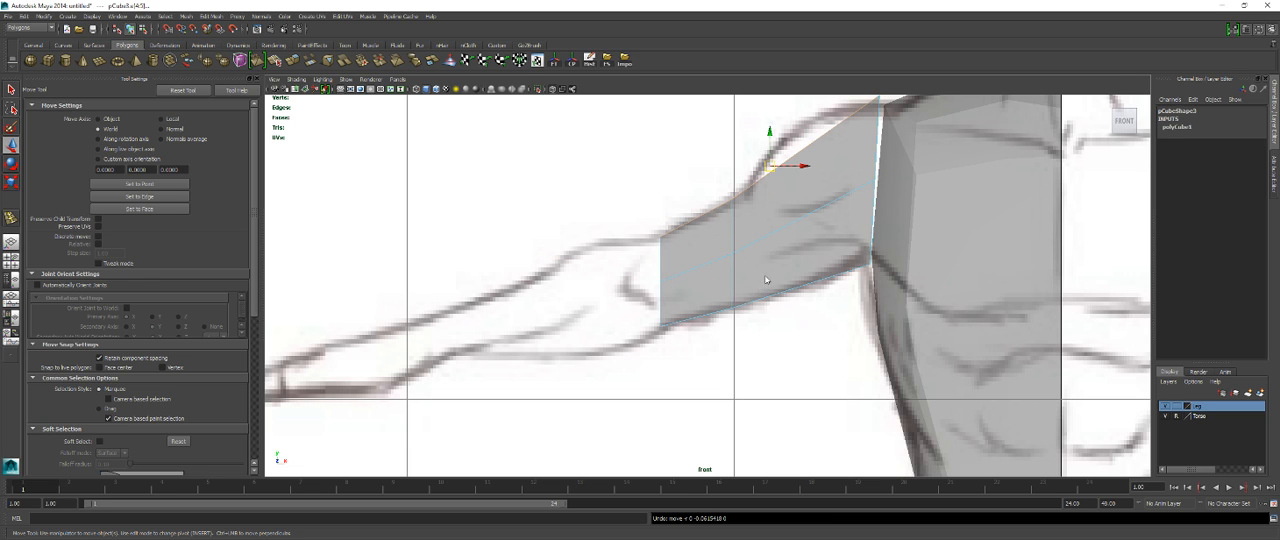
Step: Select the upper arm's elbow-end vertices and scale them in depth to taper the arm toward the elbow
key("space")
key("space")
left_click_drag(769, 266, 757, 283, "alt")
right_click_drag(757, 283, 730, 281)
left_click_drag(733, 283, 642, 239, "alt")
left_click_drag(728, 395, 747, 315)
key("r")
left_click_drag(757, 370, 648, 250, "alt")
left_click_drag(697, 425, 698, 425)
left_click_drag(698, 365, 752, 467, "alt")
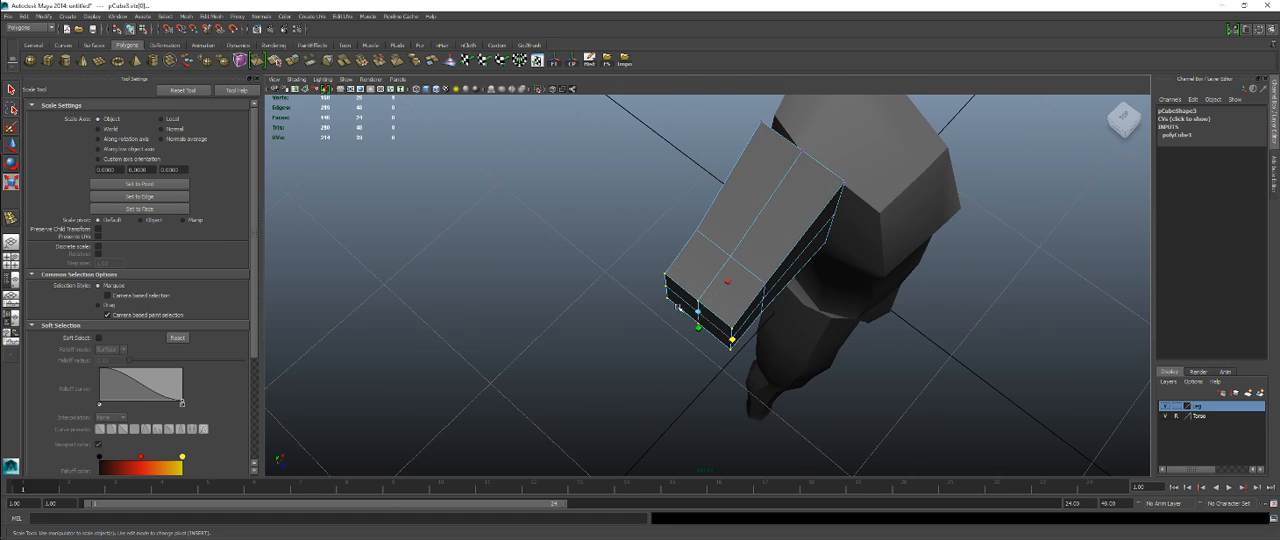
mouse_move(731, 340)
left_mouse_down()
mouse_move(754, 397)
mouse_move(663, 337)
mouse_move(700, 249)
mouse_move(805, 293)
mouse_move(814, 371)
mouse_move(731, 347)
left_mouse_up()
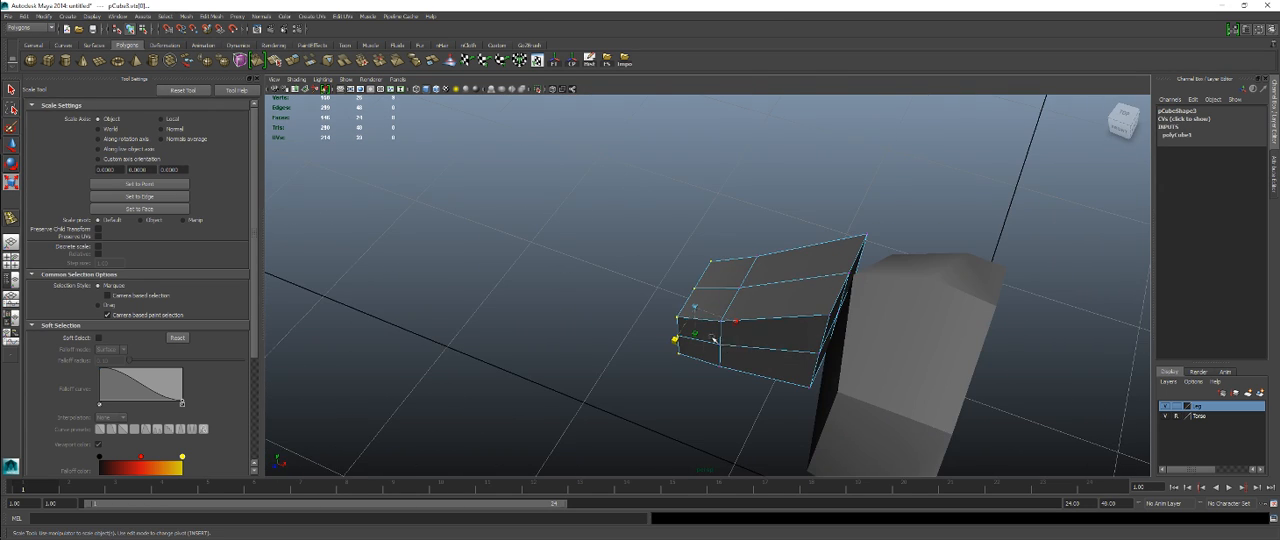
Step: Extrude the elbow-end faces and move them along the reference forearm to the wrist
key("space")
key("space")
middle_click_drag(690, 252, 749, 241, "alt")
right_click_drag(813, 194, 814, 218)
left_click_drag(689, 193, 737, 401)
left_click_drag(756, 182, 780, 324, "ctrl")
right_click_drag(716, 293, 733, 318, "shift")
key("w")
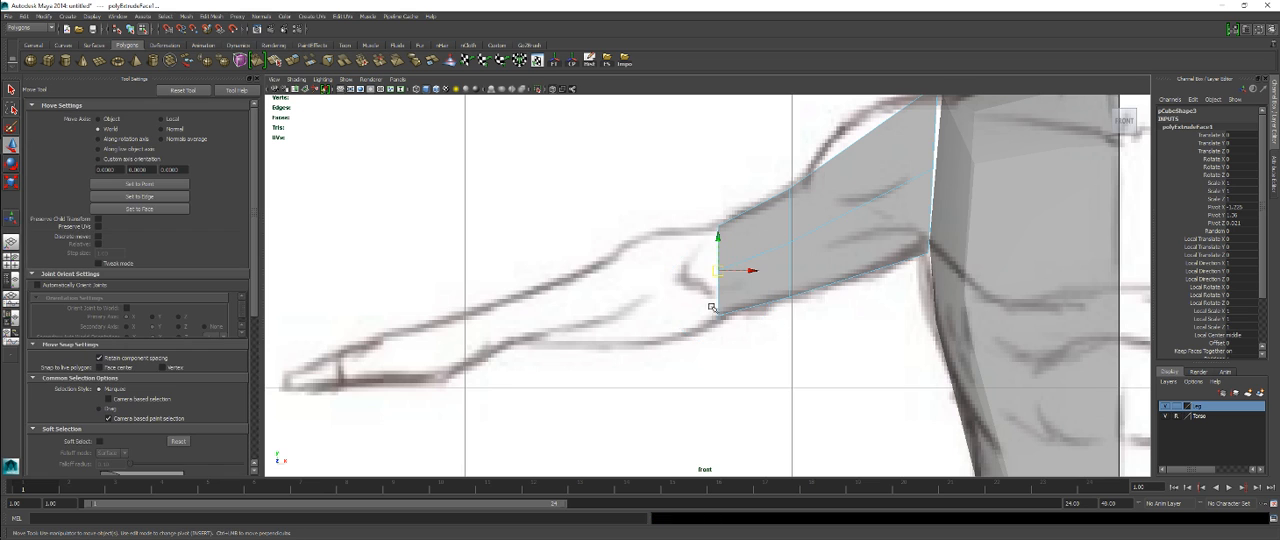
left_click_drag(717, 270, 481, 352)
Step: Scale the extruded wrist-end faces to the reference wrist's thickness and narrow their front-to-back depth
key("r")
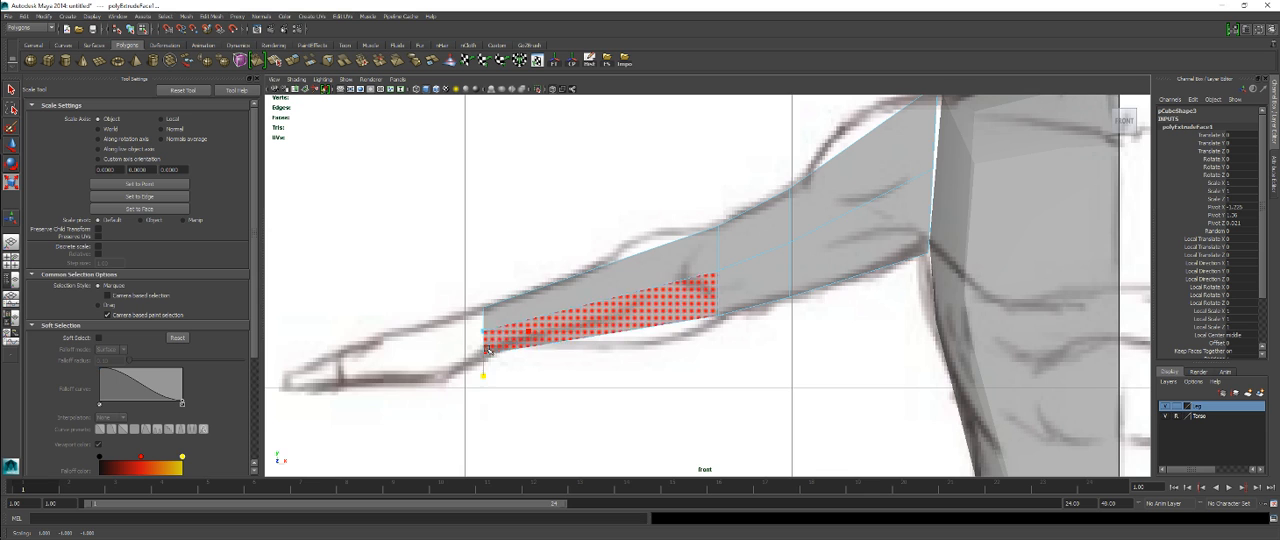
key("space")
key("space")
middle_click_drag(392, 231, 531, 223, "alt")
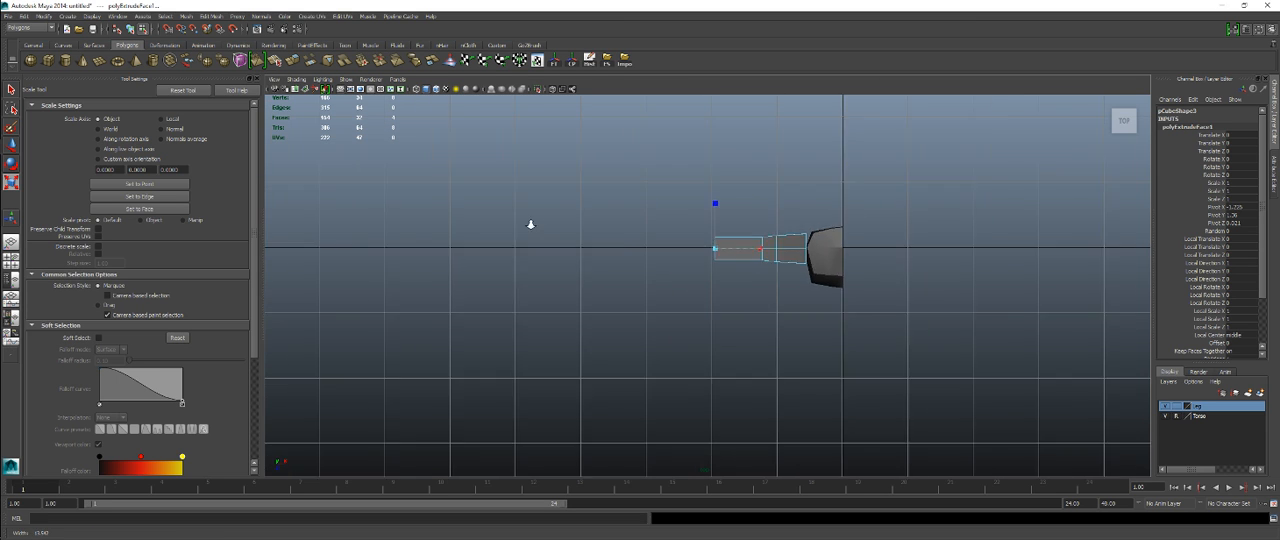
right_click_drag(531, 223, 692, 227, "alt")
middle_click_drag(692, 227, 687, 325, "alt")
left_click_drag(703, 281, 703, 288)
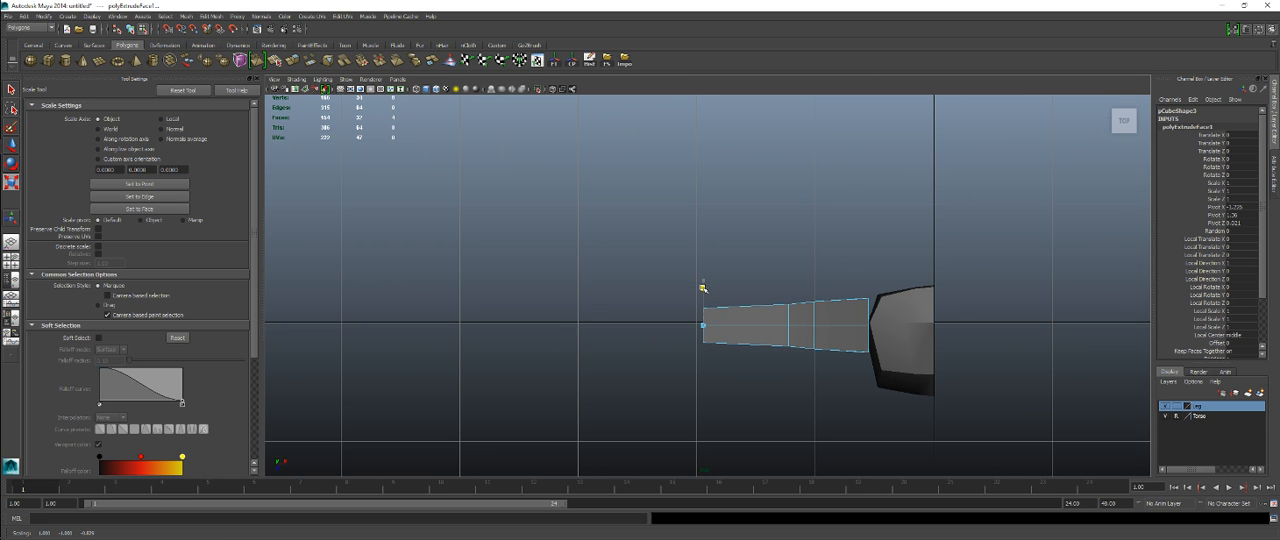
left_click_drag(766, 391, 766, 371, "alt")
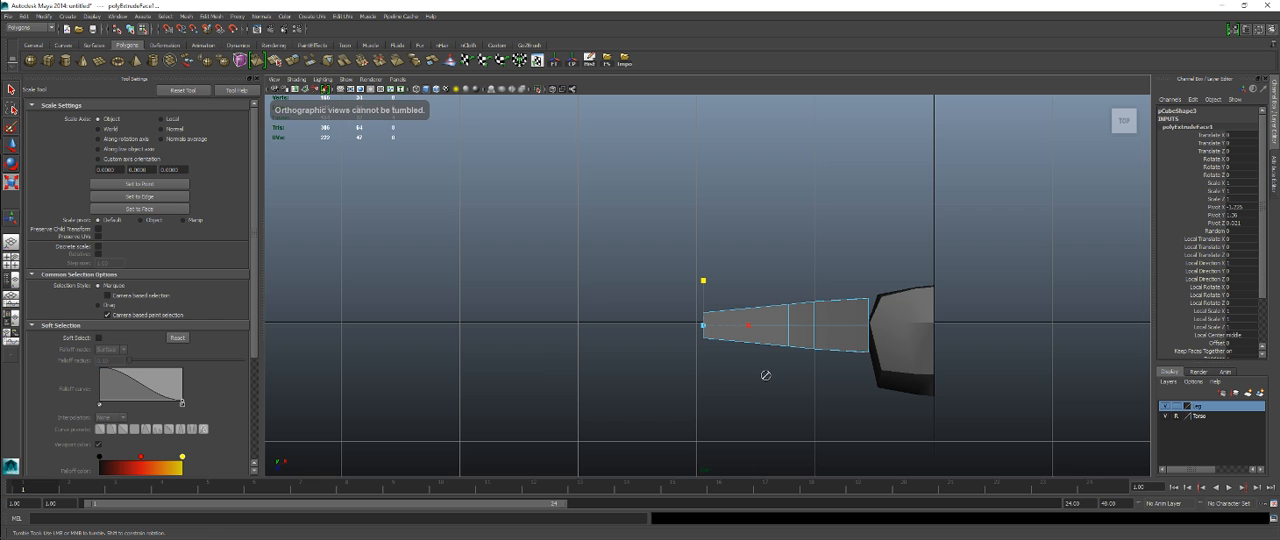
key("space")
key("space")
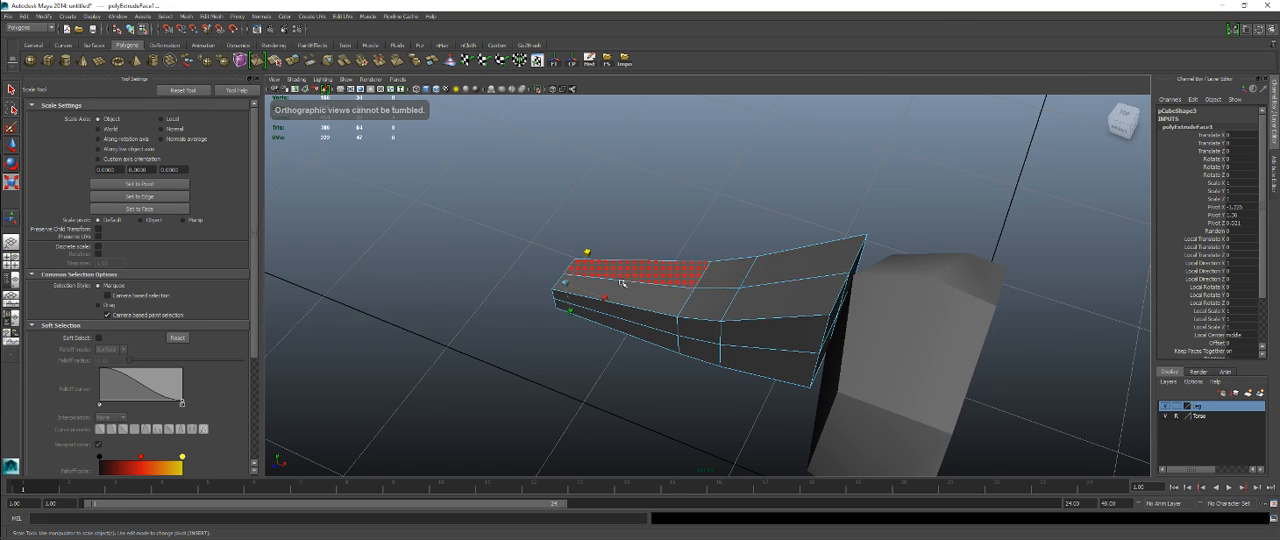
left_click_drag(887, 254, 787, 369, "alt")
key("w")
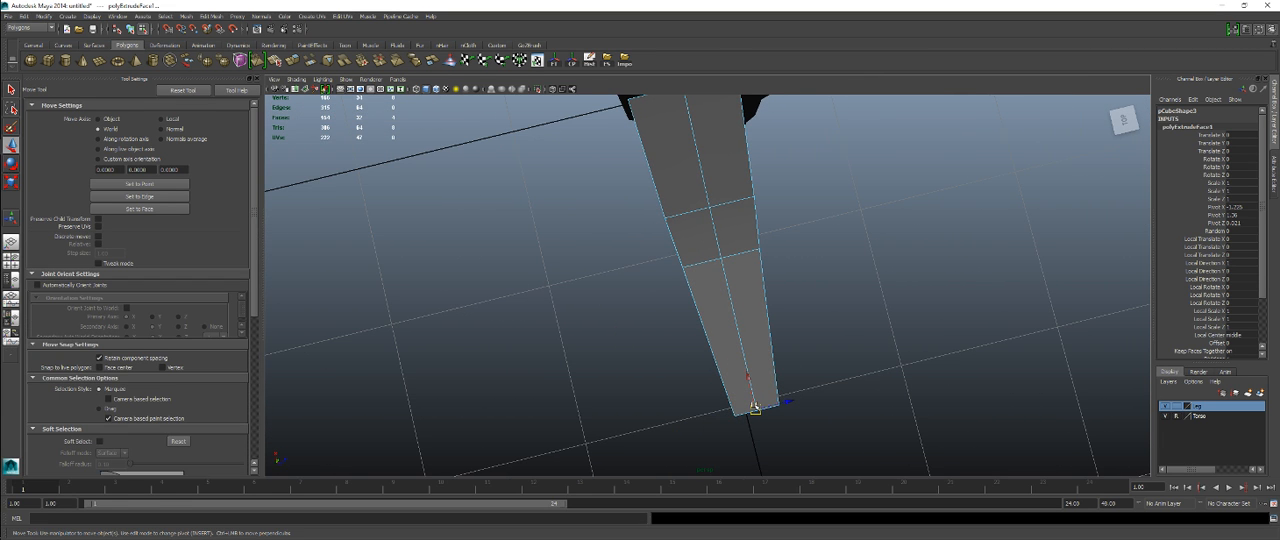
Step: Shift the wrist-end faces front-to-back to adjust the forearm's direction
middle_click_drag(788, 401, 788, 405)
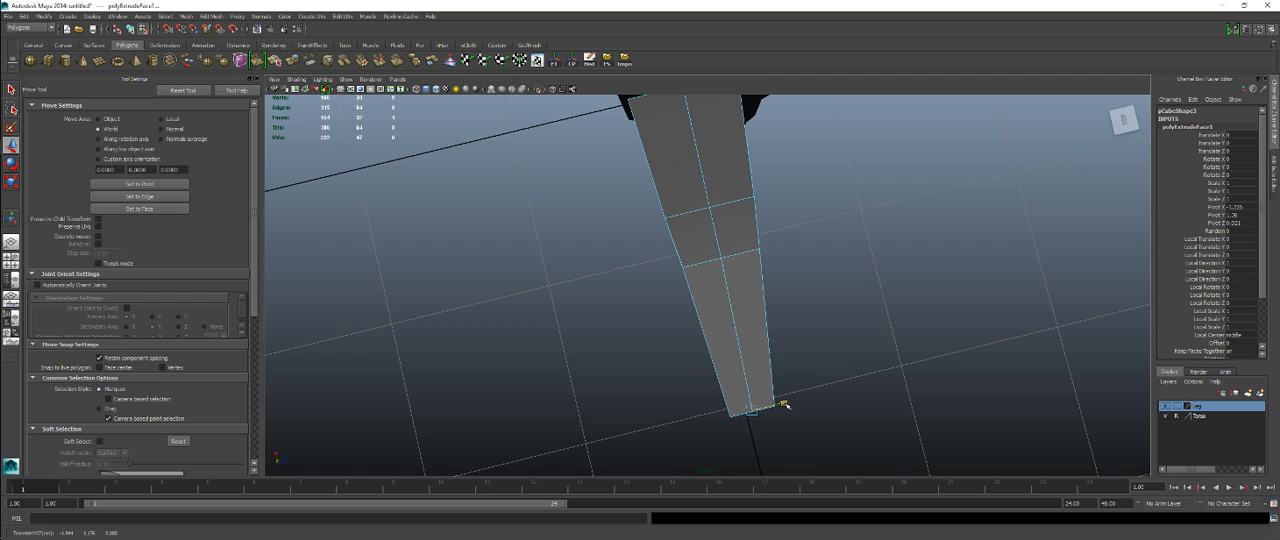
left_click_drag(785, 404, 711, 311, "alt")
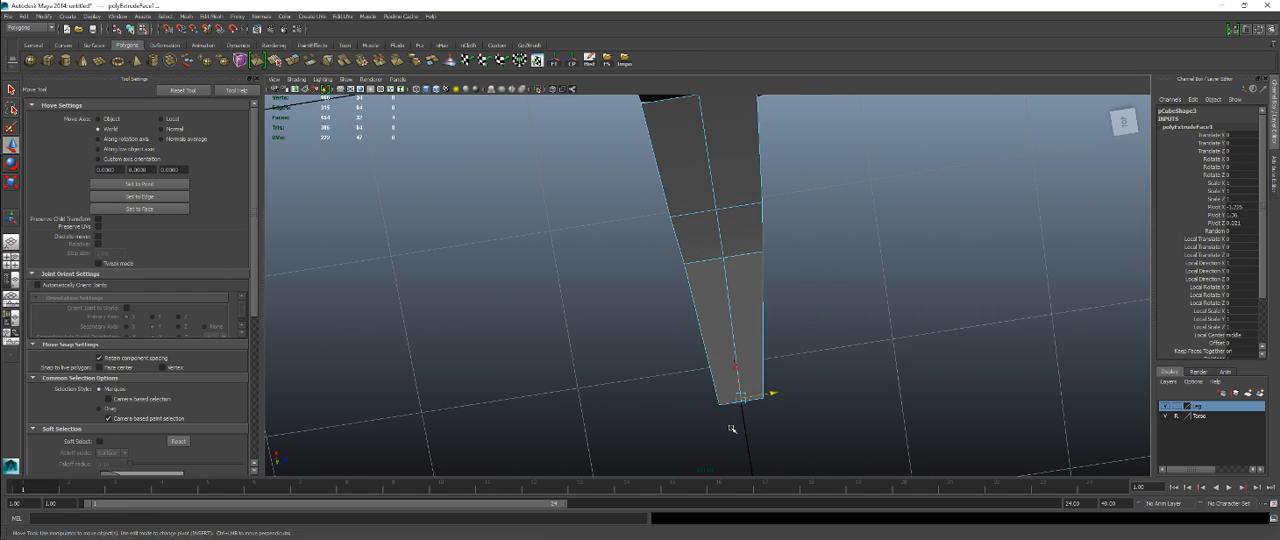
left_click_drag(732, 417, 638, 252, "alt")
key("space")
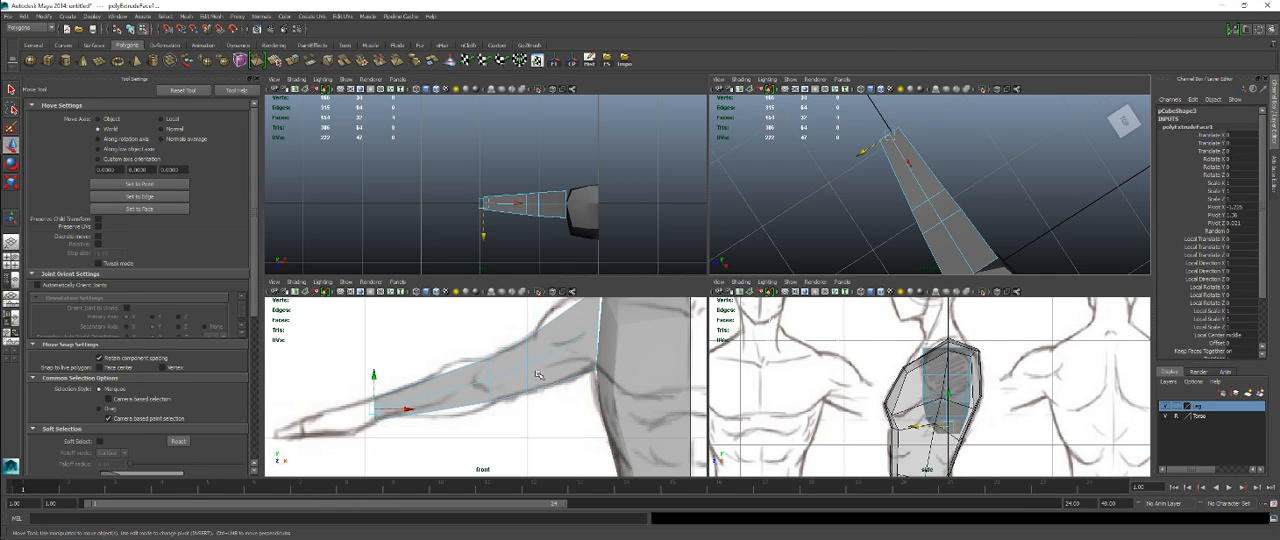
Step: Insert two edge loops across the forearm, one near the elbow and one closer to the wrist
key("space")
middle_click_drag(612, 326, 638, 298, "alt")
right_click_drag(676, 251, 645, 251)
left_click(688, 244)
left_click(683, 222)
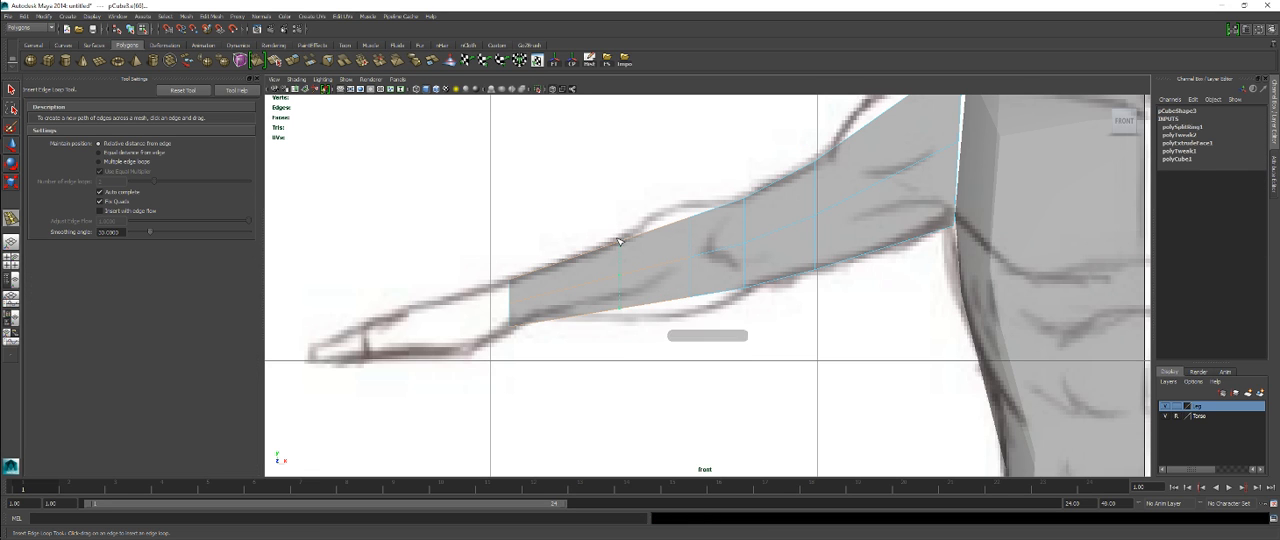
left_click(618, 245)
Step: Move the upper and lower vertices of the forearm loops to match the reference outline's bulge below the elbow
key("q")
right_click(723, 238)
right_click_drag(723, 238, 683, 218)
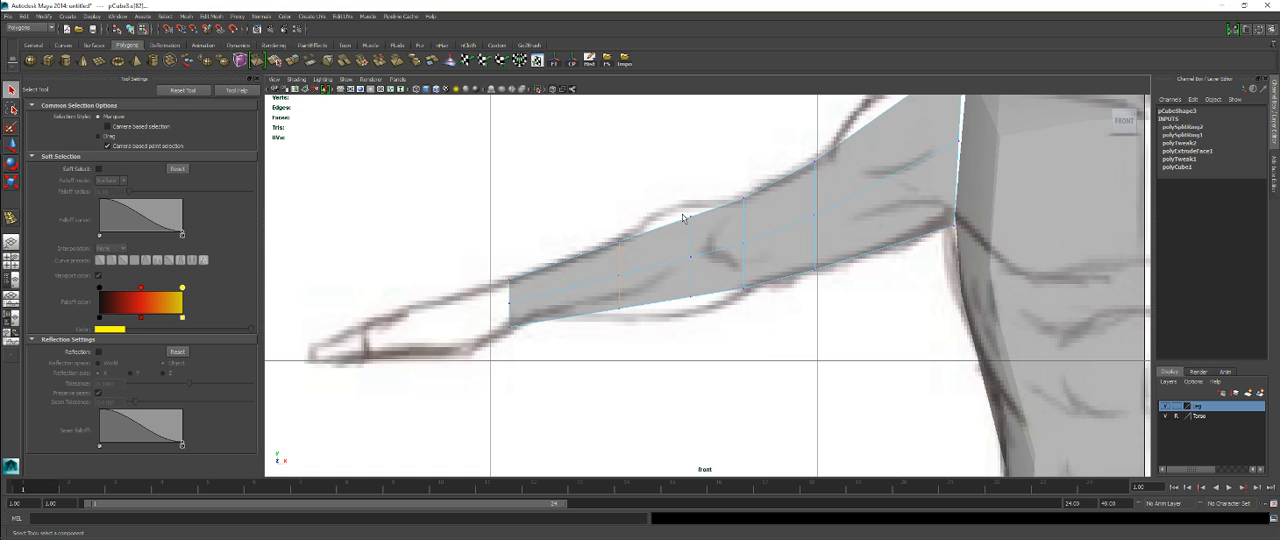
left_click(687, 212)
key("w")
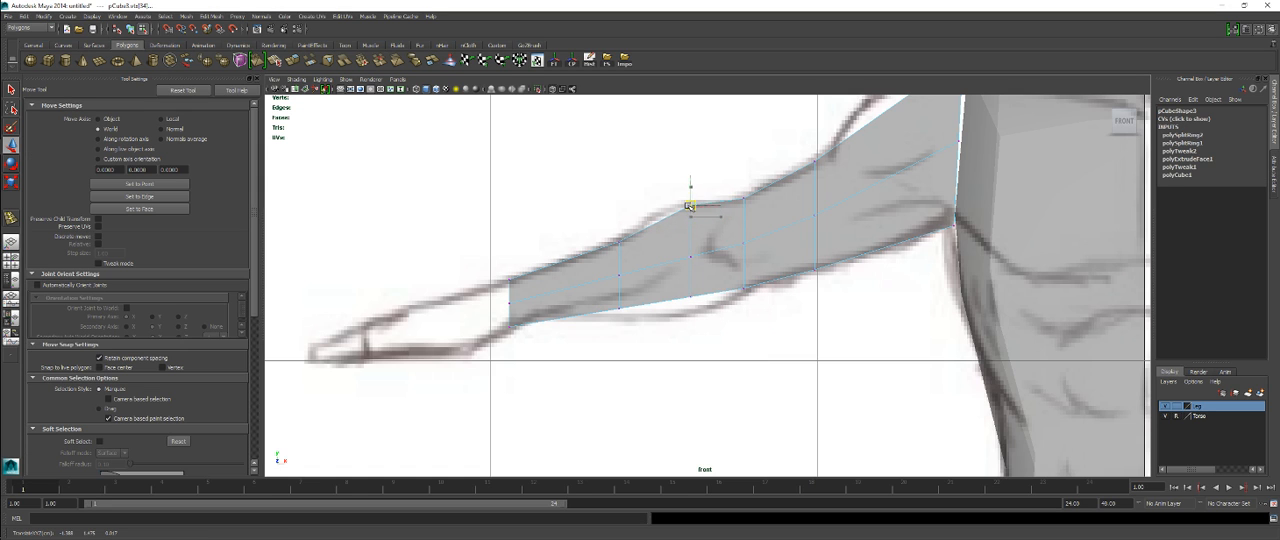
left_click(690, 297)
left_click_drag(690, 297, 697, 315)
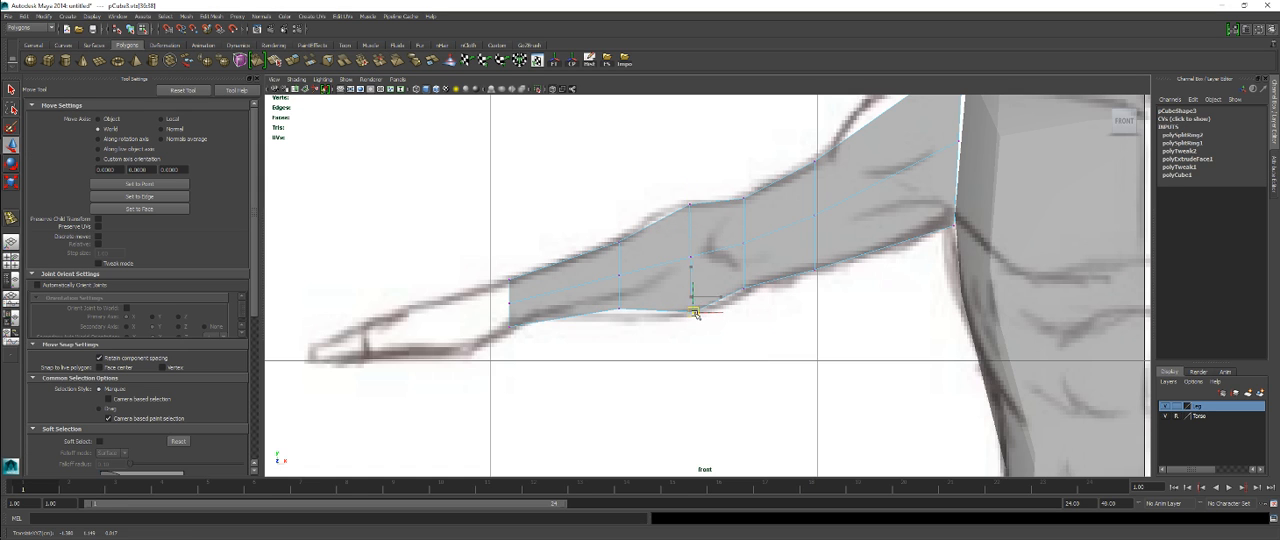
left_click(619, 308)
left_click_drag(619, 308, 706, 312)
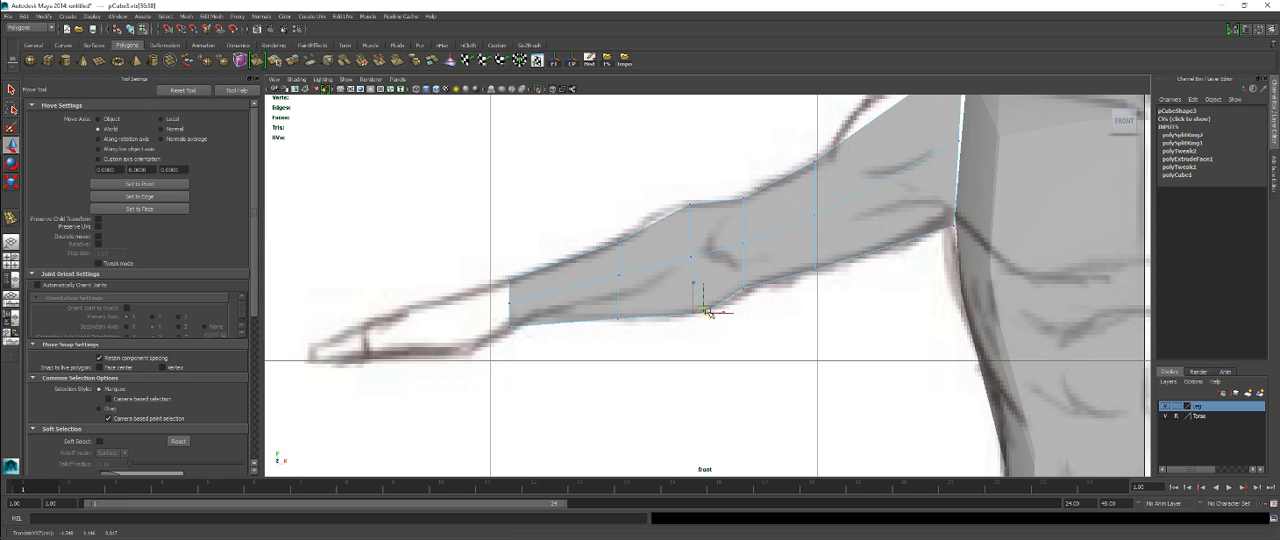
left_click(686, 204)
left_click_drag(688, 205, 682, 210)
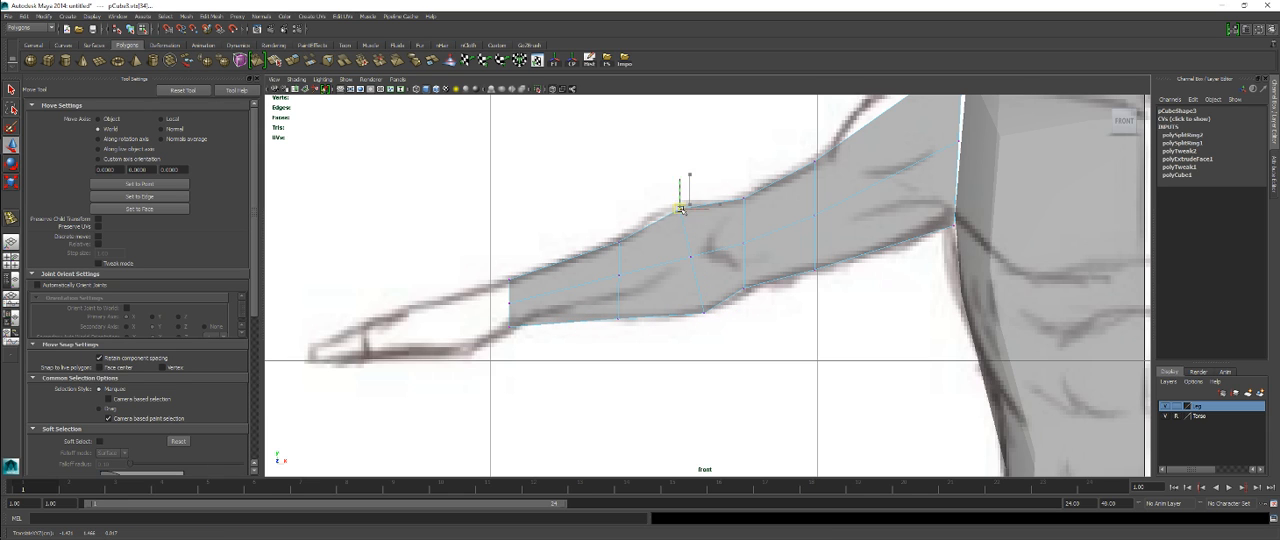
Step: Undo the forearm vertex moves, the inserted edge loops and the wrist-end shift and scaling
key("ctrl+z")
key("ctrl+z")
key("ctrl+z")
key("ctrl+z")
key("ctrl+z")
key("ctrl+z")
key("ctrl+z")
key("ctrl+z")
key("ctrl+z")
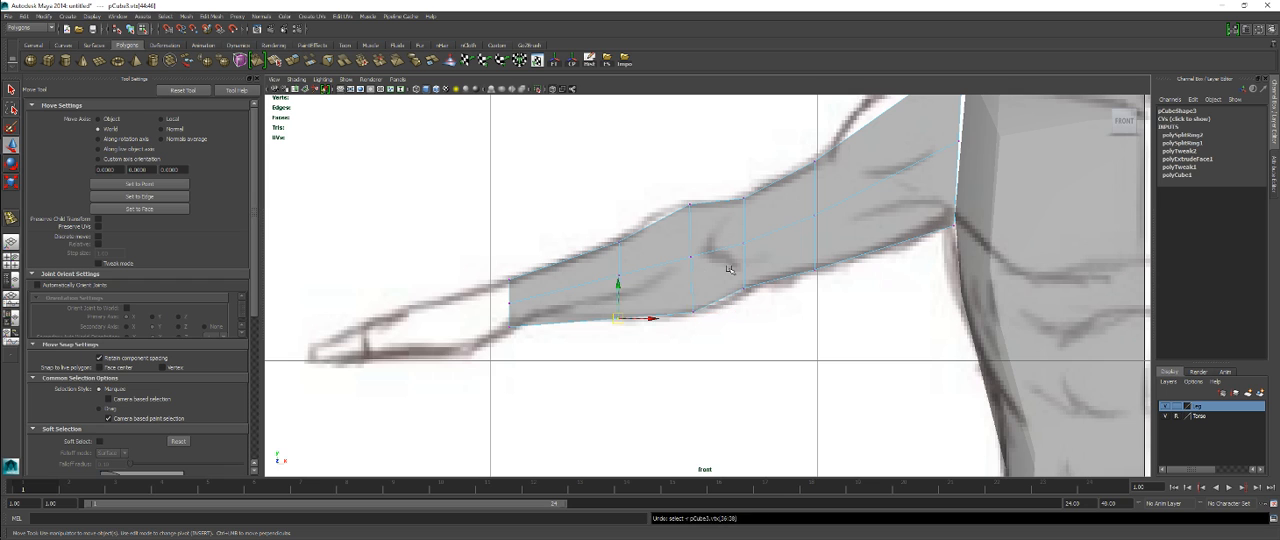
key("ctrl+z")
key("ctrl+z")
key("ctrl+z")
key("ctrl+z")
key("ctrl+z")
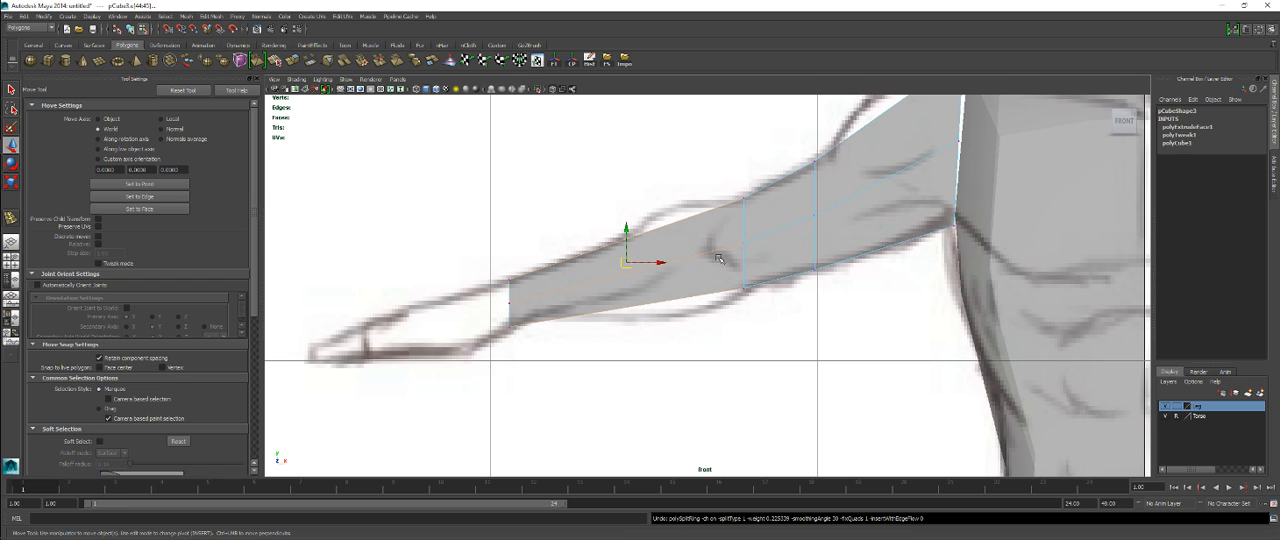
key("ctrl+z")
key("ctrl+z")
key("ctrl+z")
key("ctrl+z")
key("ctrl+z")
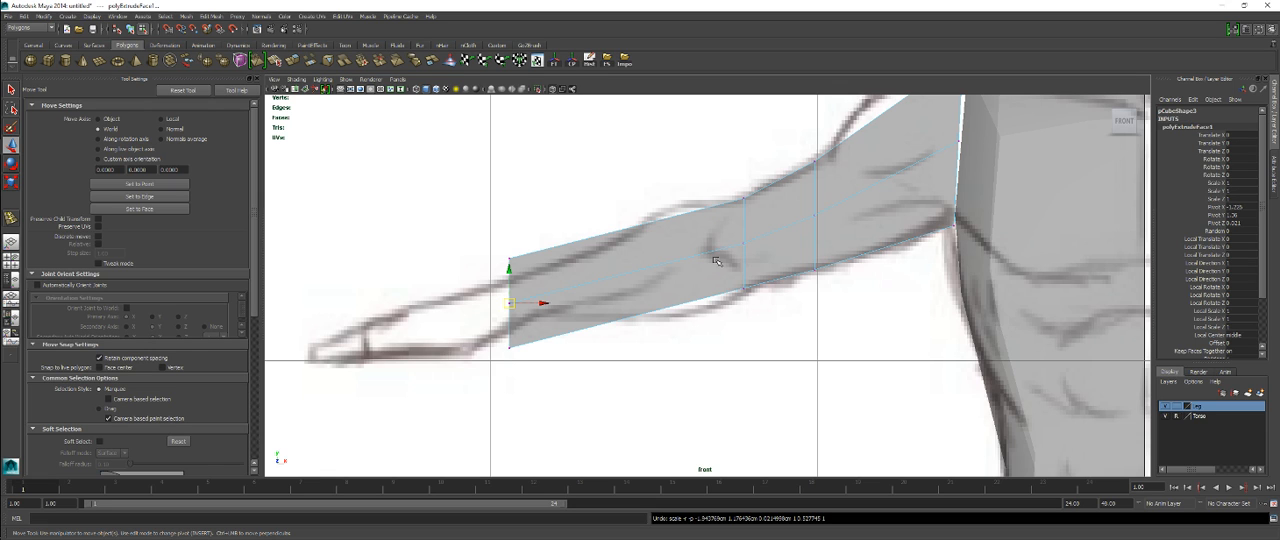
key("ctrl+z")
Step: Rotate the wrist-end faces a quarter turn around the forearm's axis to twist the forearm
left_click_drag(742, 247, 526, 299)
key("space")
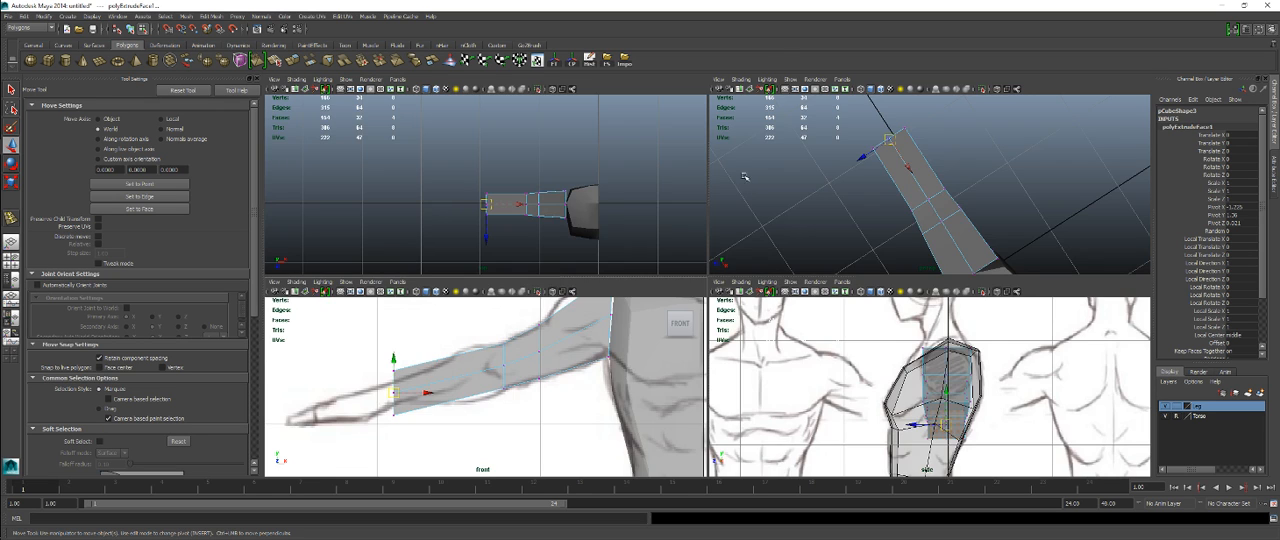
key("space")
key("e")
left_click_drag(615, 258, 717, 302, "alt")
mouse_move(626, 283)
left_mouse_down("alt")
mouse_move(759, 303)
mouse_move(645, 289)
left_mouse_up("alt")
key("r")
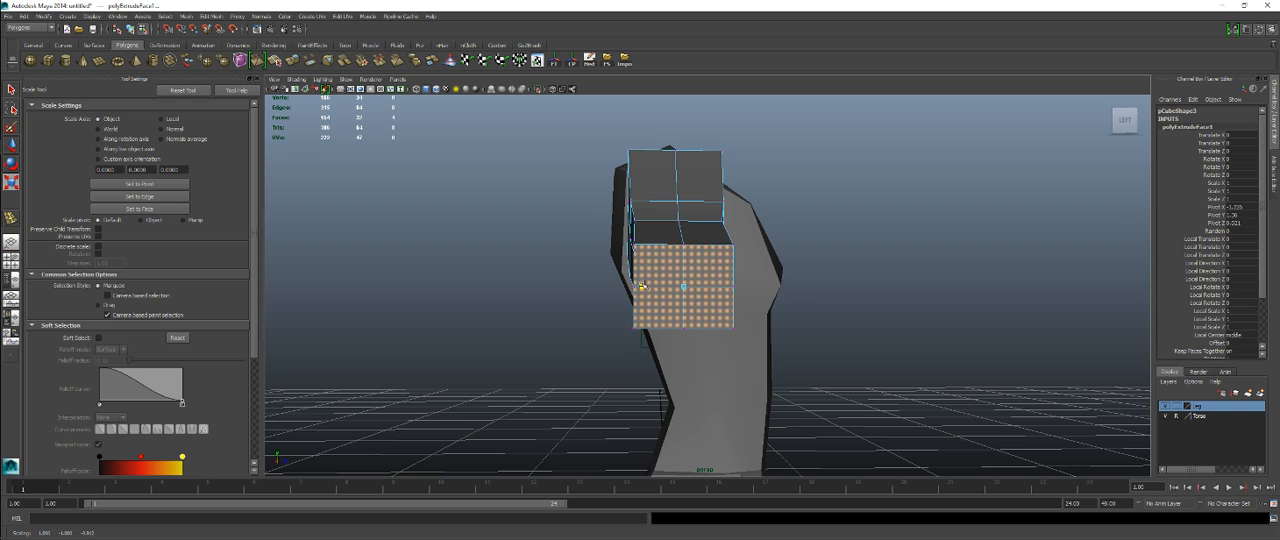
left_click_drag(640, 286, 805, 248, "alt")
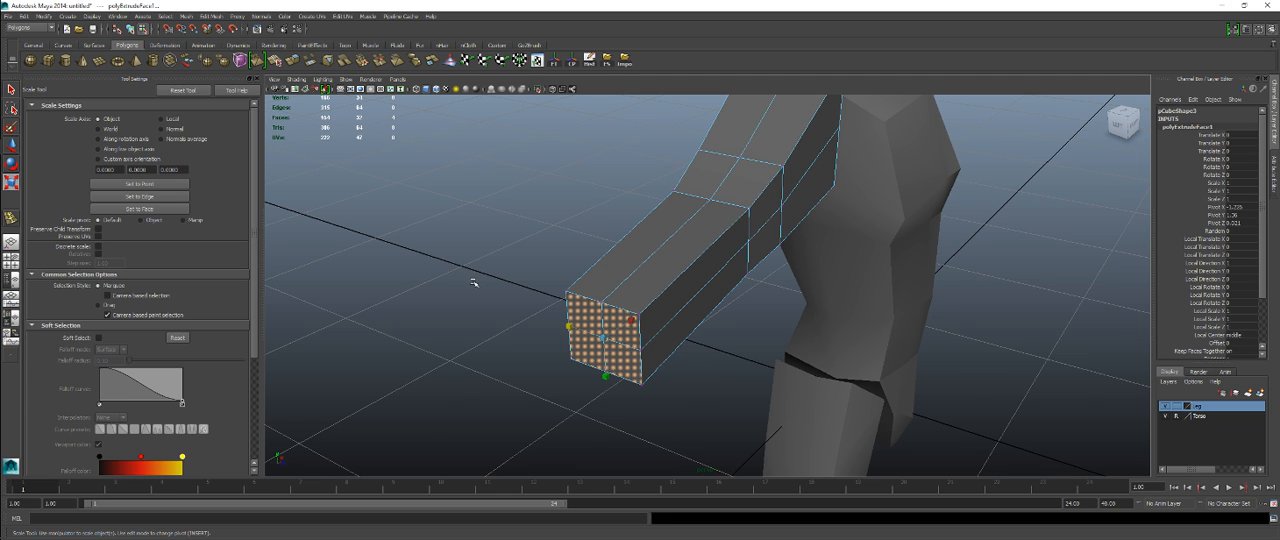
left_click_drag(474, 283, 597, 326, "alt")
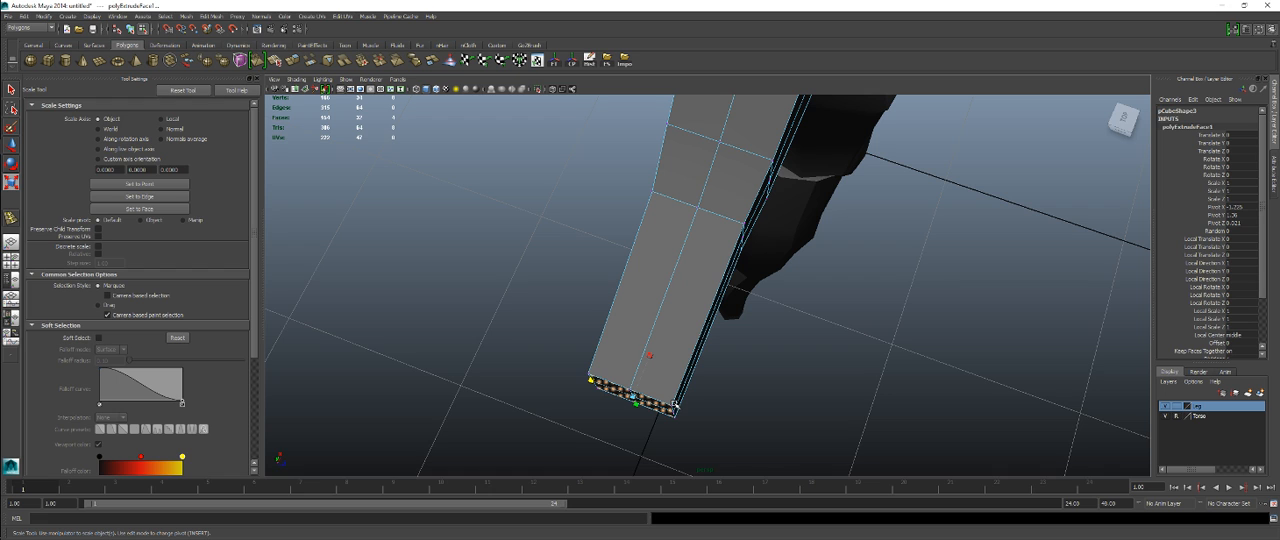
left_click_drag(652, 361, 700, 348, "alt")
key("e")
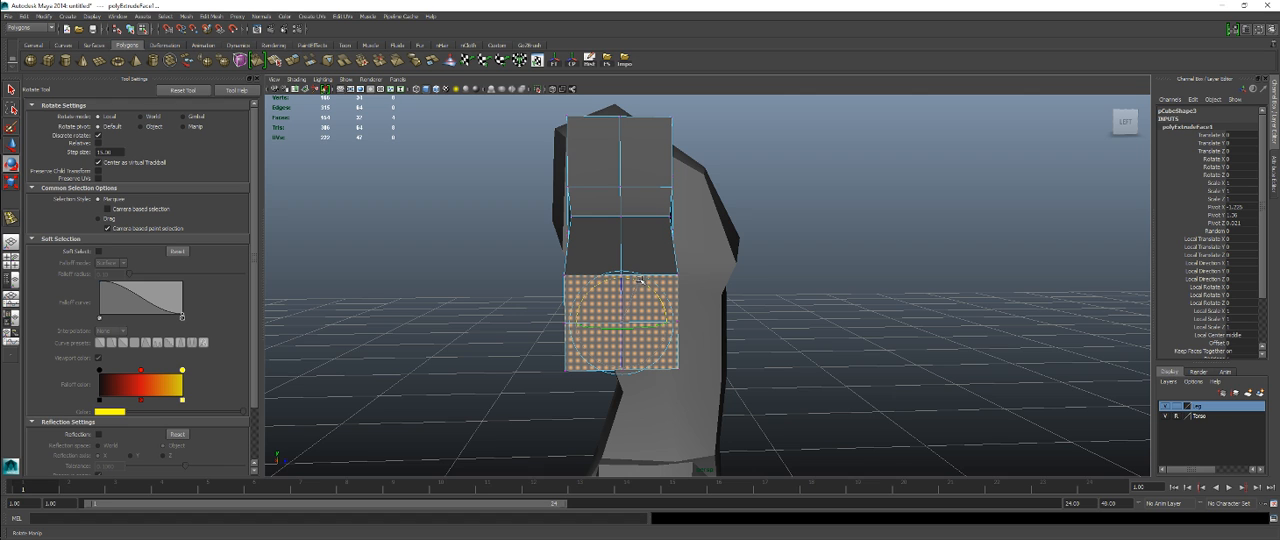
left_click_drag(640, 281, 758, 308)
Step: Scale the twisted wrist-end faces vertically to the reference wrist's thickness in the front view
key("r")
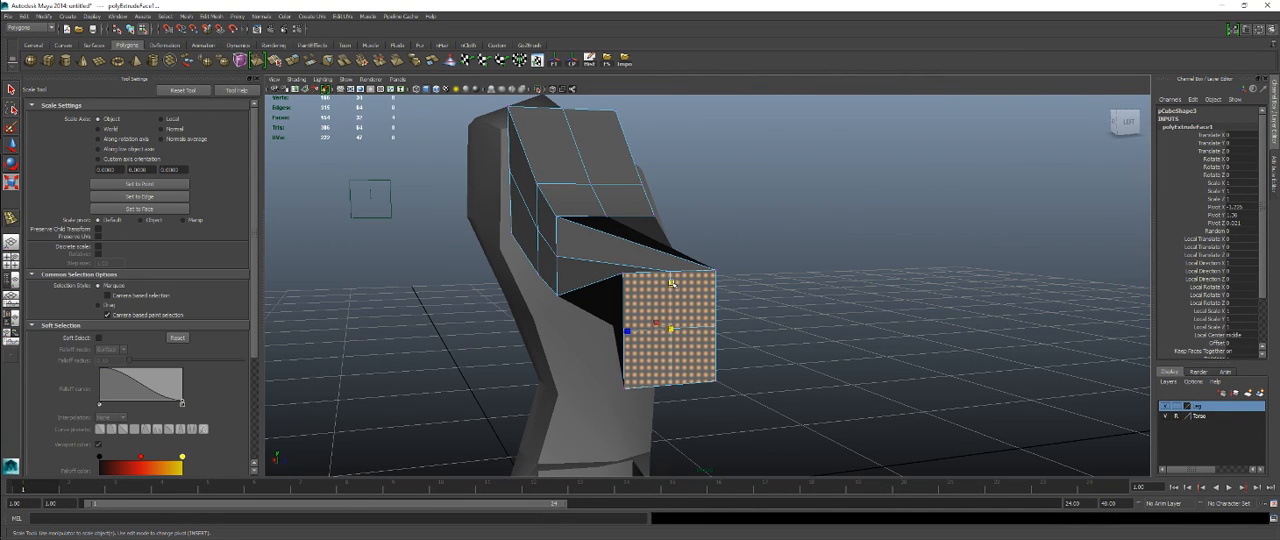
left_click_drag(673, 283, 673, 286)
left_click_drag(778, 283, 698, 319, "alt")
key("3")
key("1")
key("space")
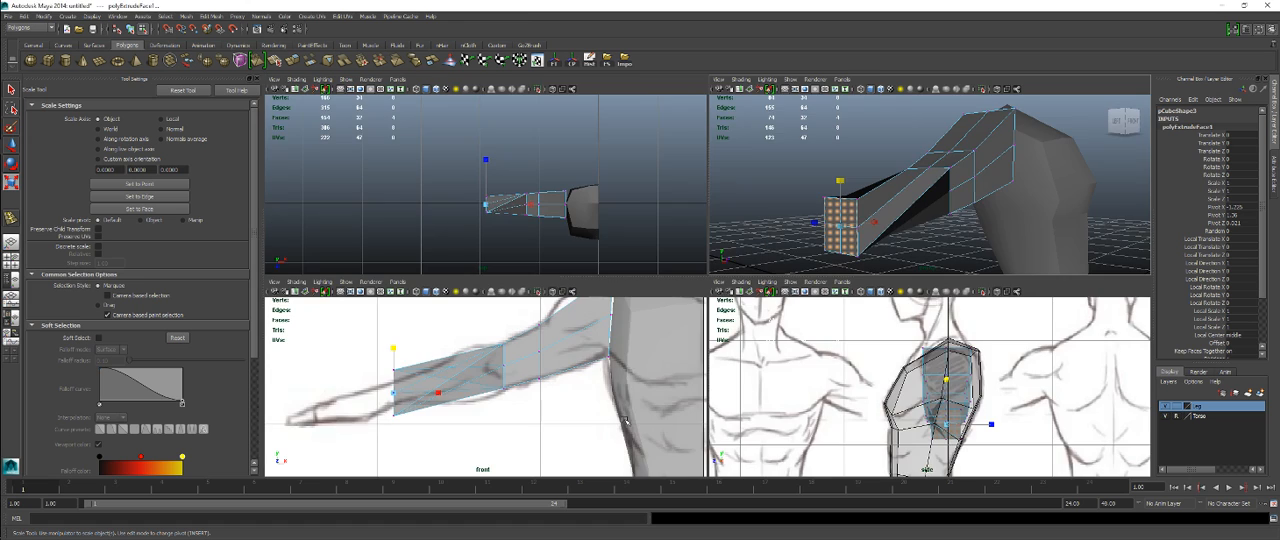
key("space")
scroll(607, 324, "up", 3)
scroll(607, 324, "up", 2)
middle_click_drag(607, 324, 604, 375, "alt")
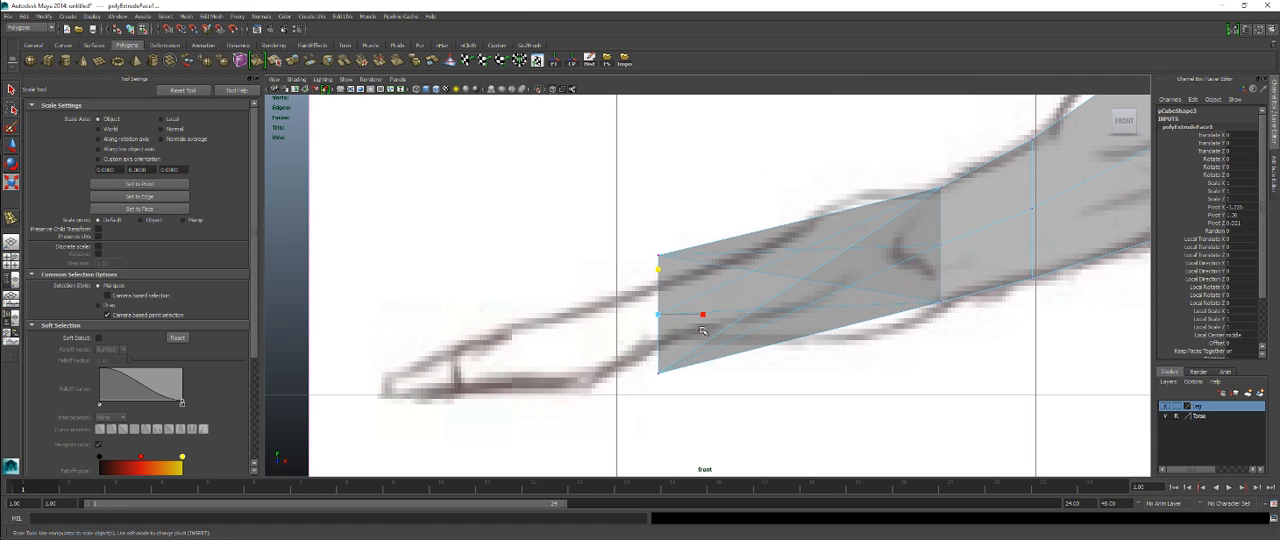
left_click_drag(660, 268, 672, 316)
Step: Insert one edge loop across the twisted forearm, between the elbow and the middle of the forearm
key("w")
scroll(804, 327, "up", 1)
middle_click_drag(806, 326, 623, 338, "alt")
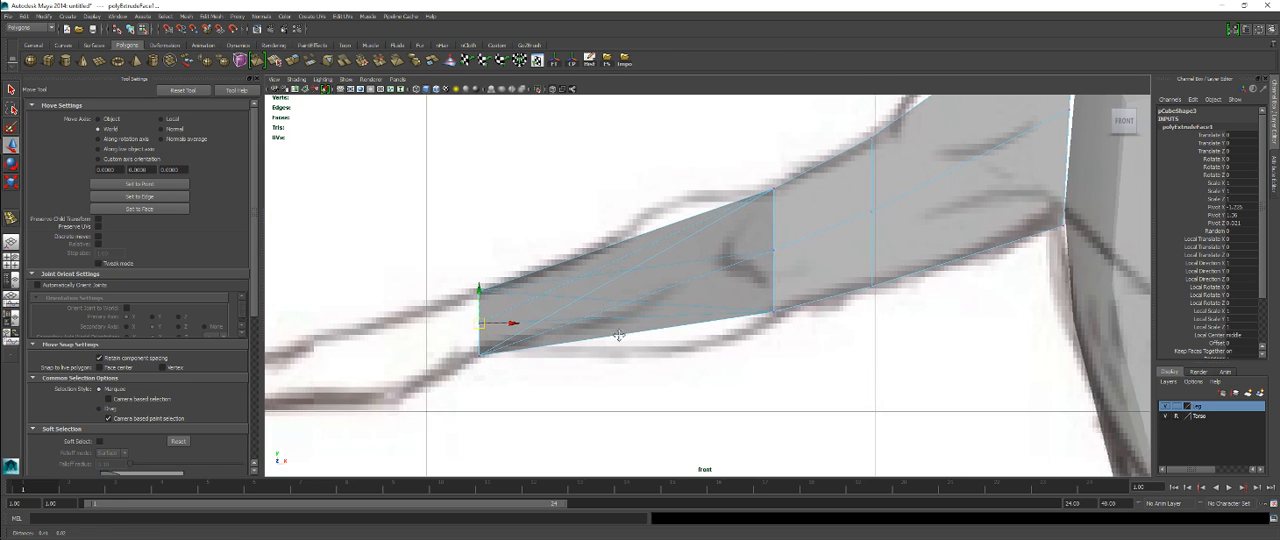
right_click_drag(665, 267, 678, 296)
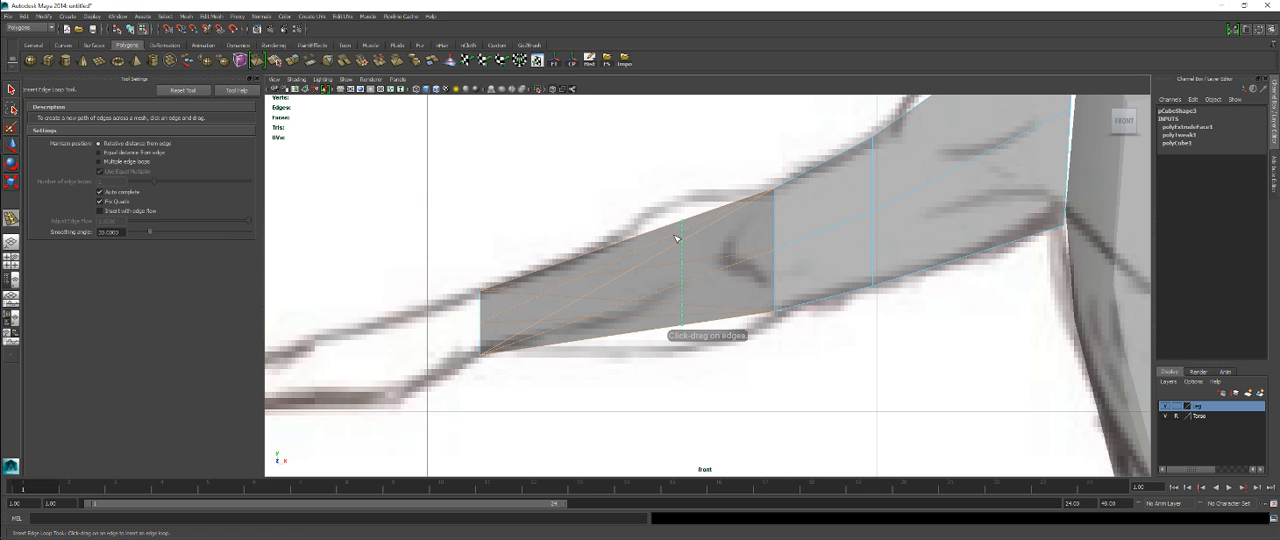
left_click(667, 247)
Step: Scale the new forearm loop vertically to fill the reference forearm's thickness
key("r")
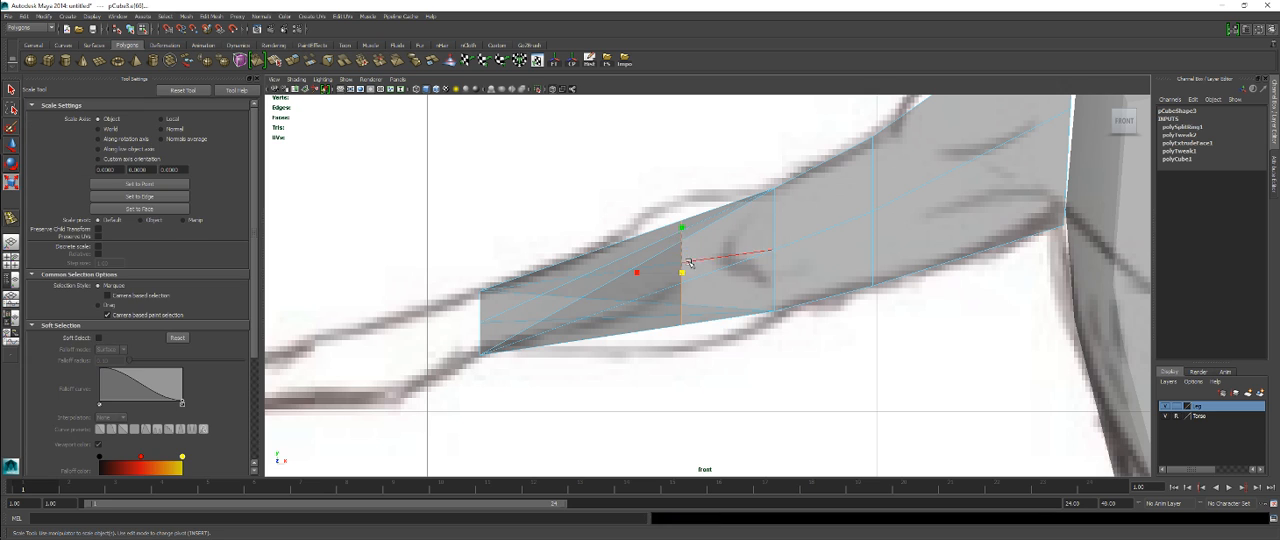
right_click_drag(681, 246, 724, 246, "shift")
key("ctrl+z")
right_click_drag(708, 242, 703, 238, "shift")
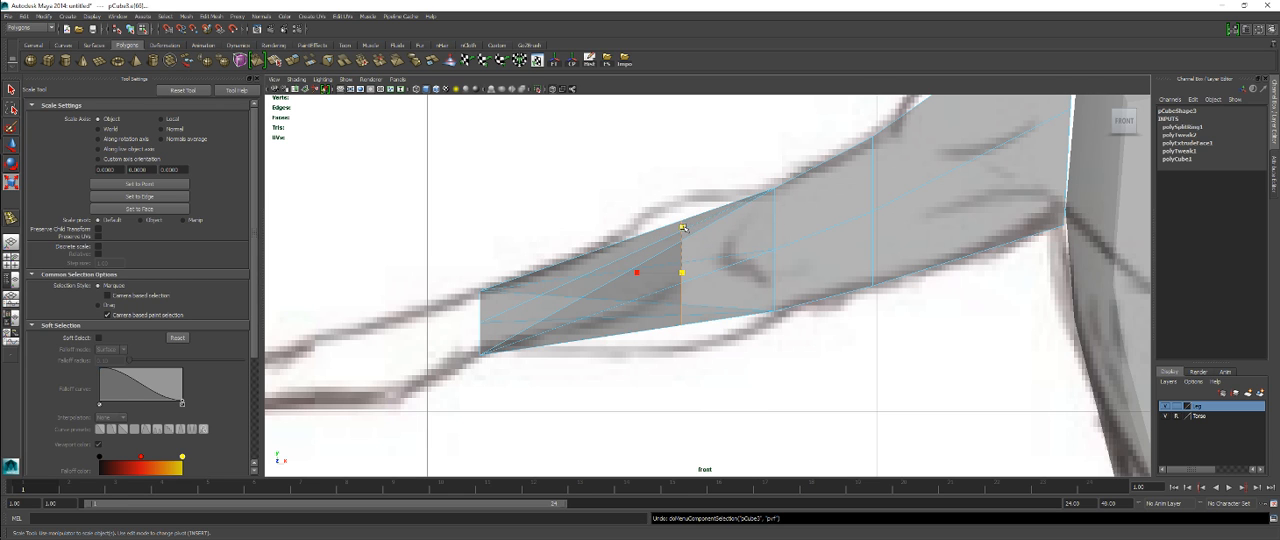
left_click_drag(683, 228, 681, 210)
Step: Move the forearm loop closer to the elbow and tilt it to follow the reference outline
key("w")
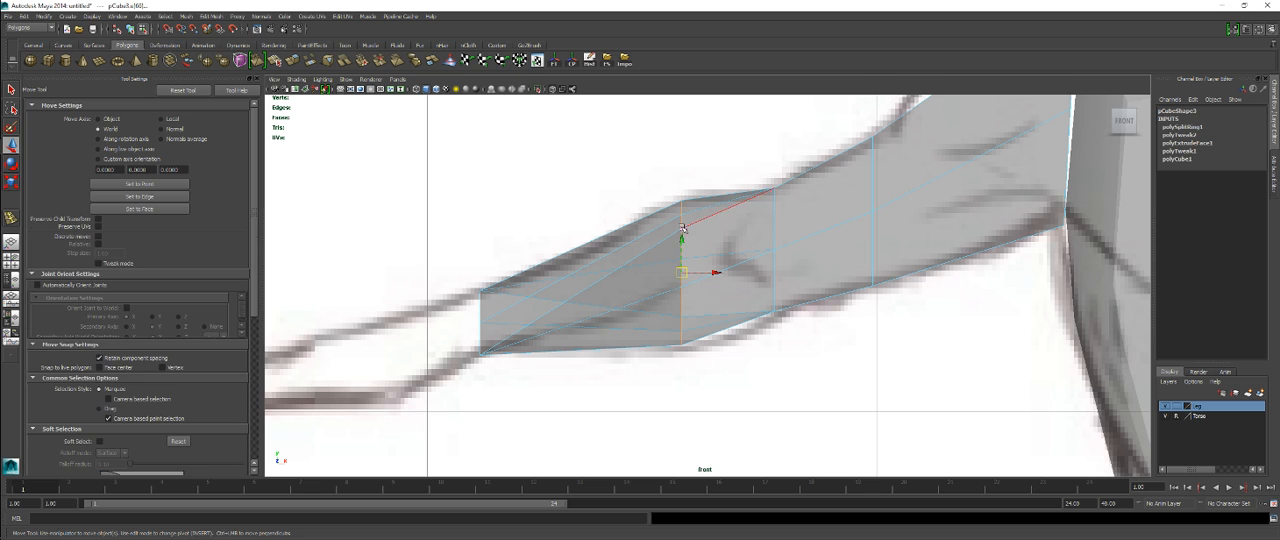
left_click_drag(679, 265, 710, 271)
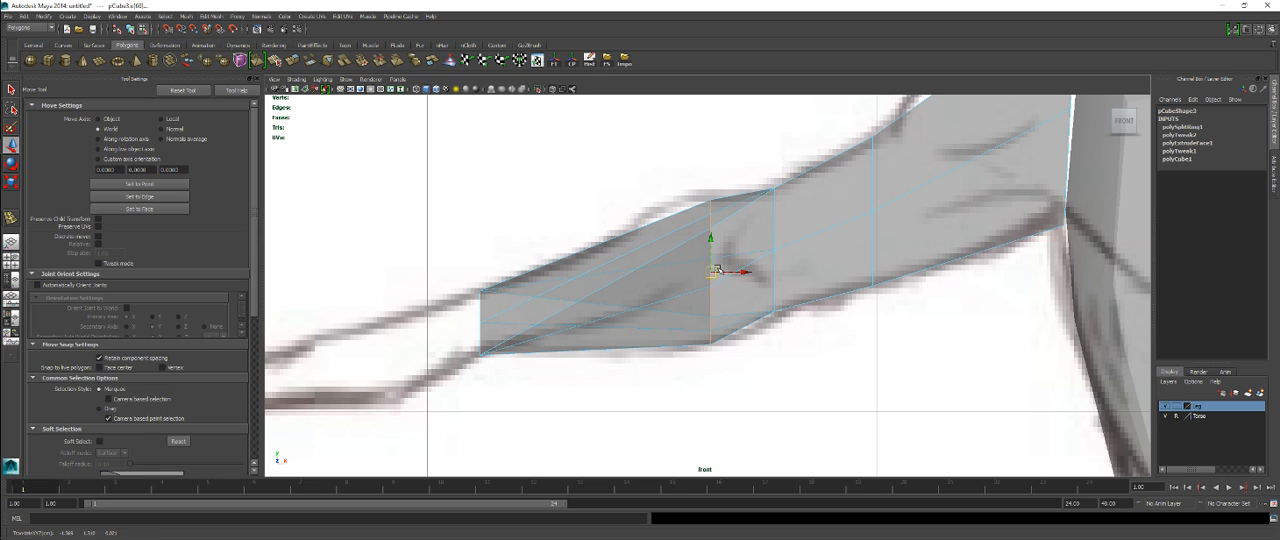
key("e")
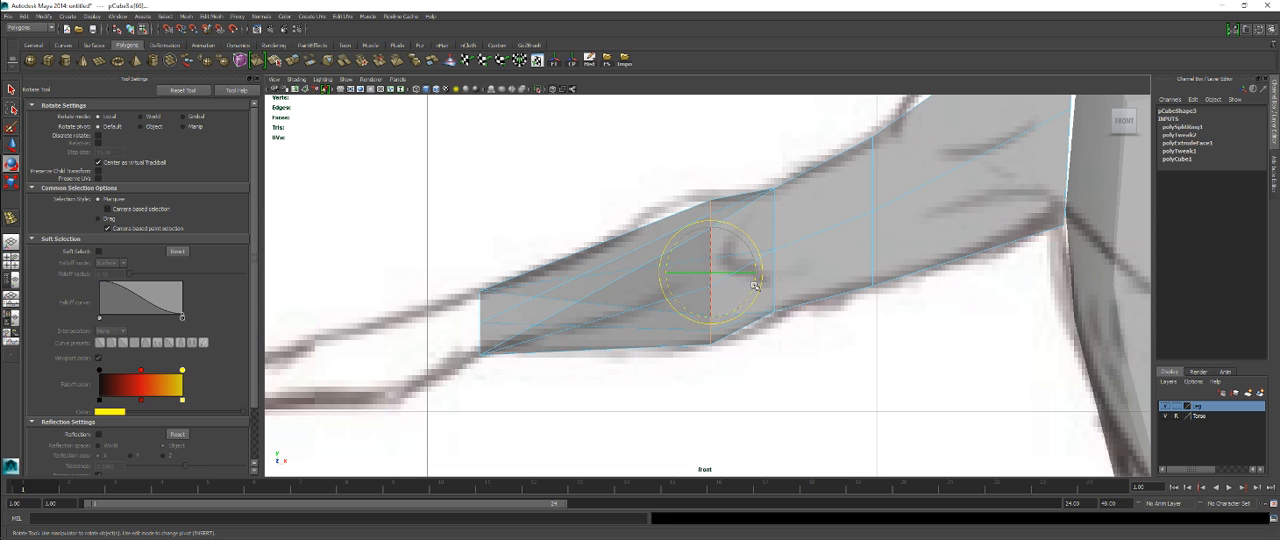
left_click_drag(755, 286, 756, 280)
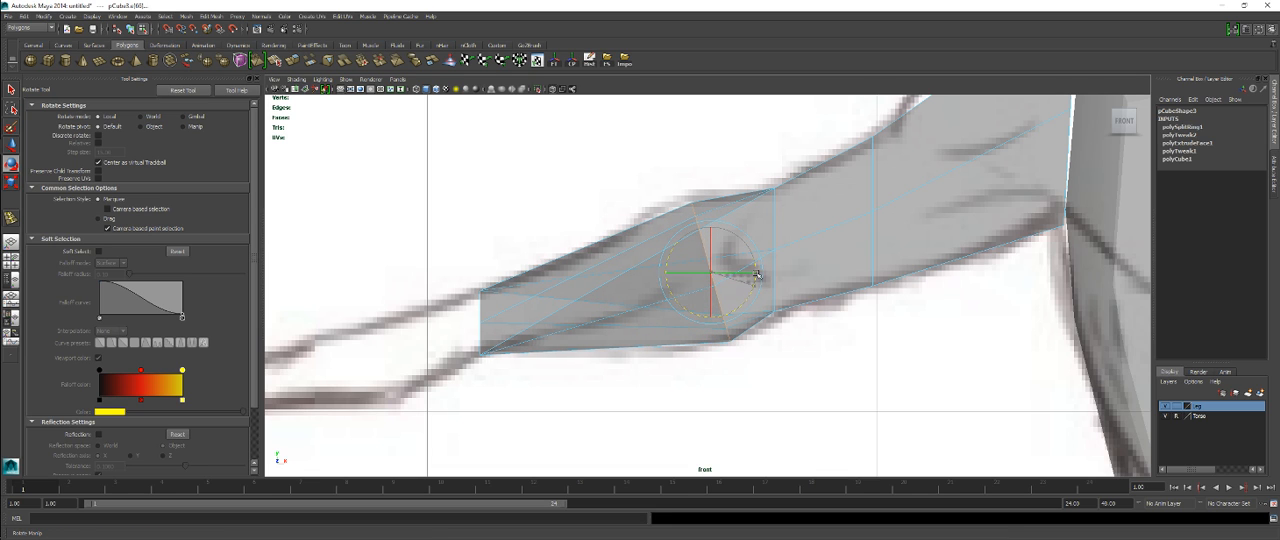
key("r")
left_click_drag(711, 229, 711, 225)
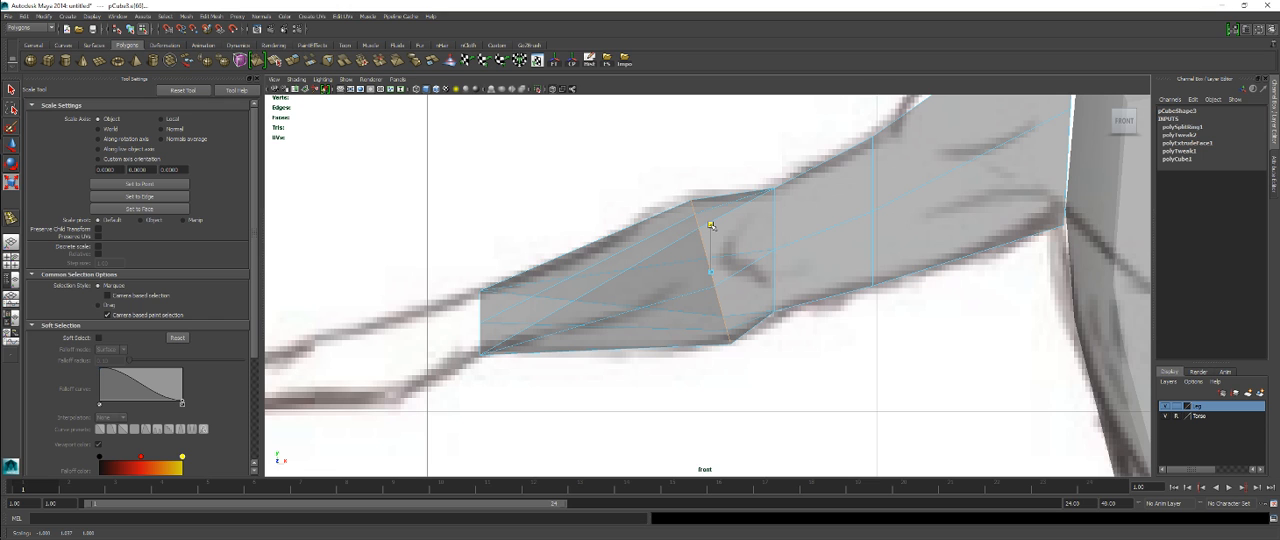
Step: Examine the twisted forearm and its tilted loop in perspective from above and behind
key("space")
key("space")
left_click_drag(720, 280, 800, 304, "alt")
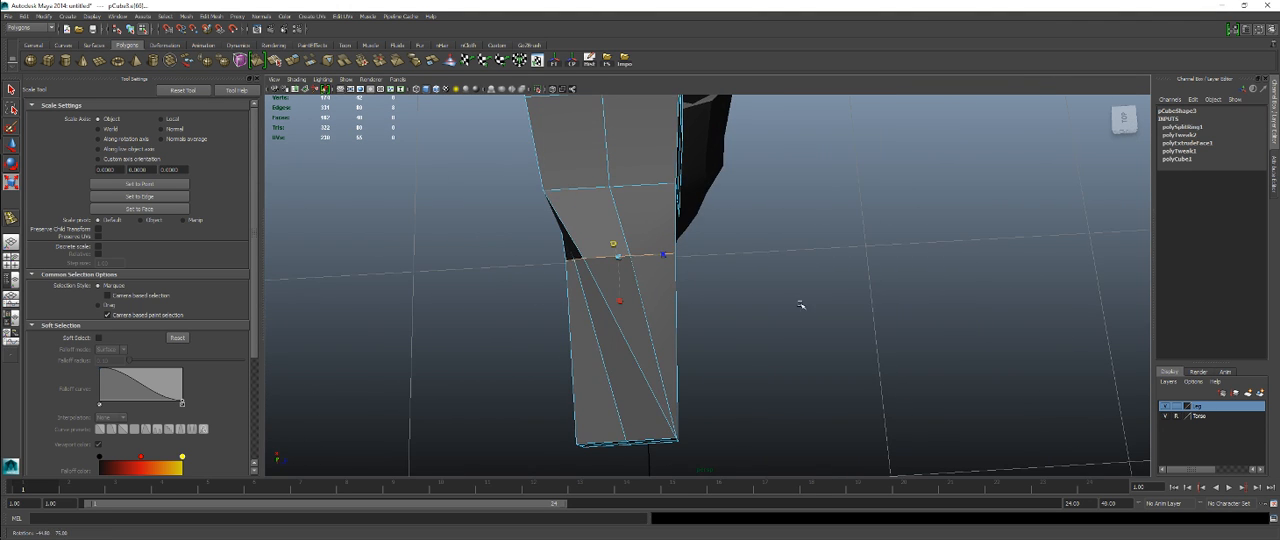
scroll(698, 280, "up", 1)
middle_click_drag(698, 280, 773, 303, "alt")
scroll(773, 303, "up", 1)
left_click_drag(716, 268, 715, 238)
middle_click_drag(618, 300, 697, 272, "alt")
scroll(697, 272, "down", 1)
left_click_drag(697, 272, 729, 146, "alt")
right_click_drag(686, 279, 661, 280)
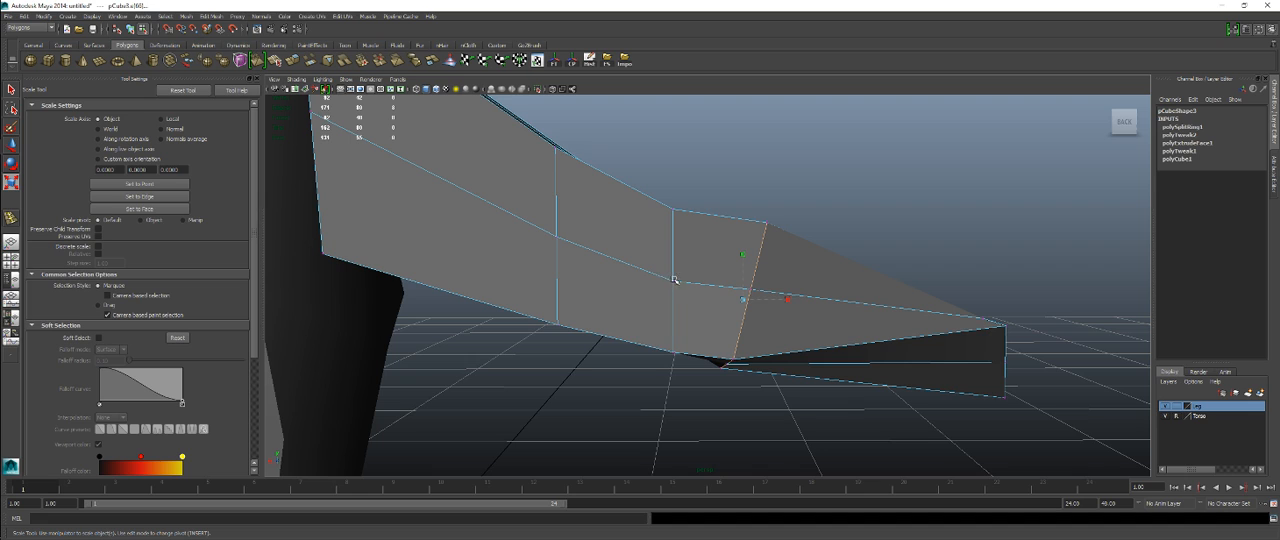
Step: Move the middle vertex of the elbow loop on the arm's back side toward the wrist
left_click(674, 280)
key("w")
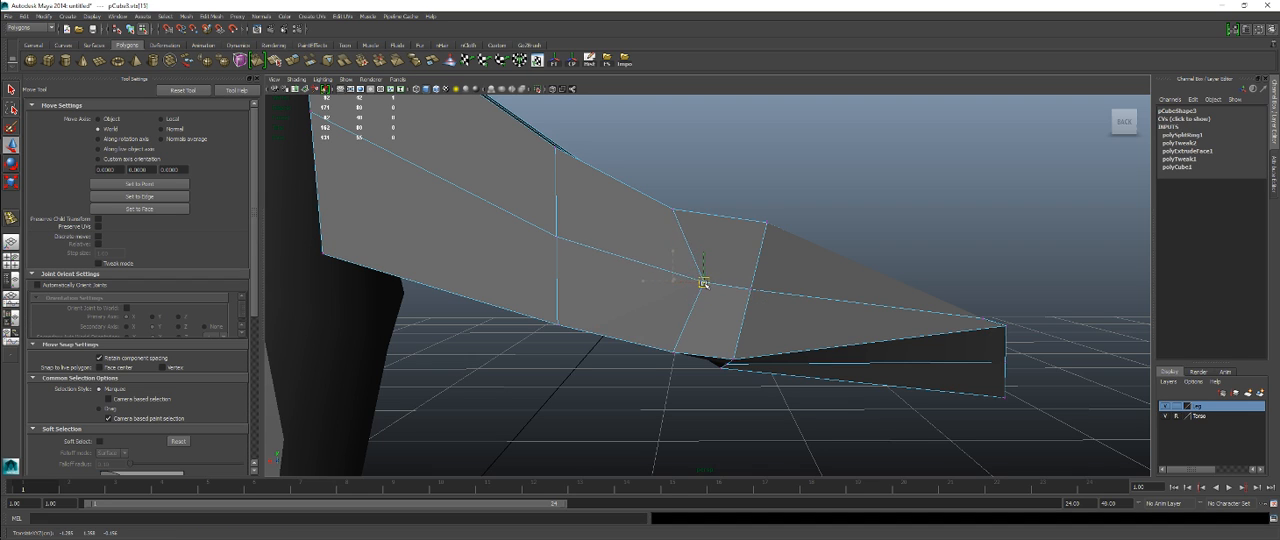
left_click_drag(748, 272, 639, 301, "alt")
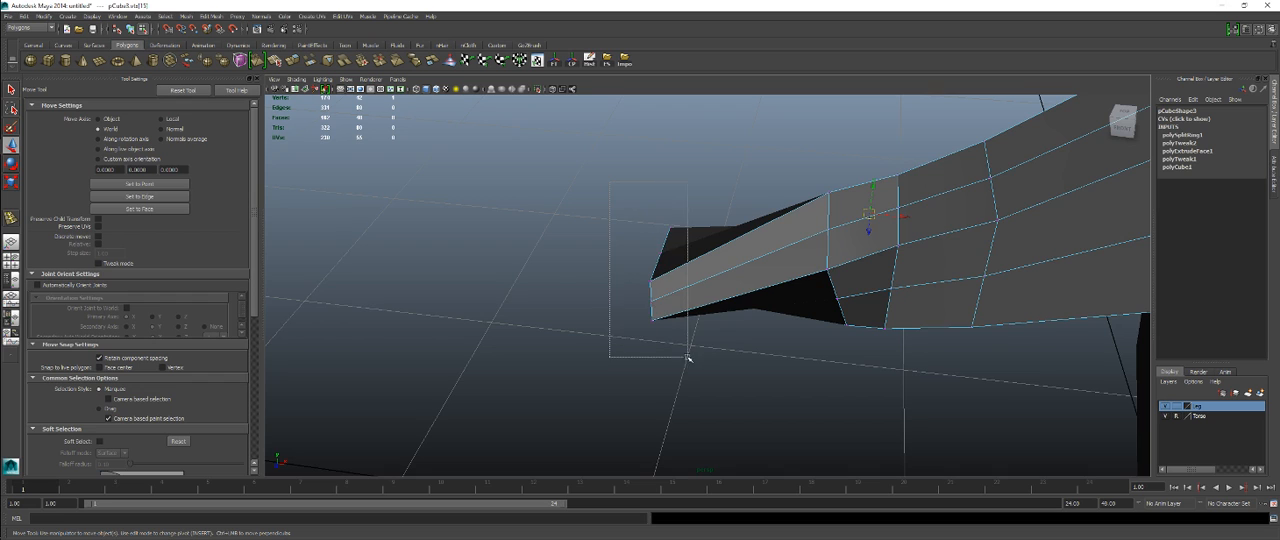
Step: Select the wrist-end vertices and scale them front-to-back to adjust the wrist's depth
left_click_drag(688, 357, 690, 358)
left_click_drag(690, 350, 785, 388, "alt")
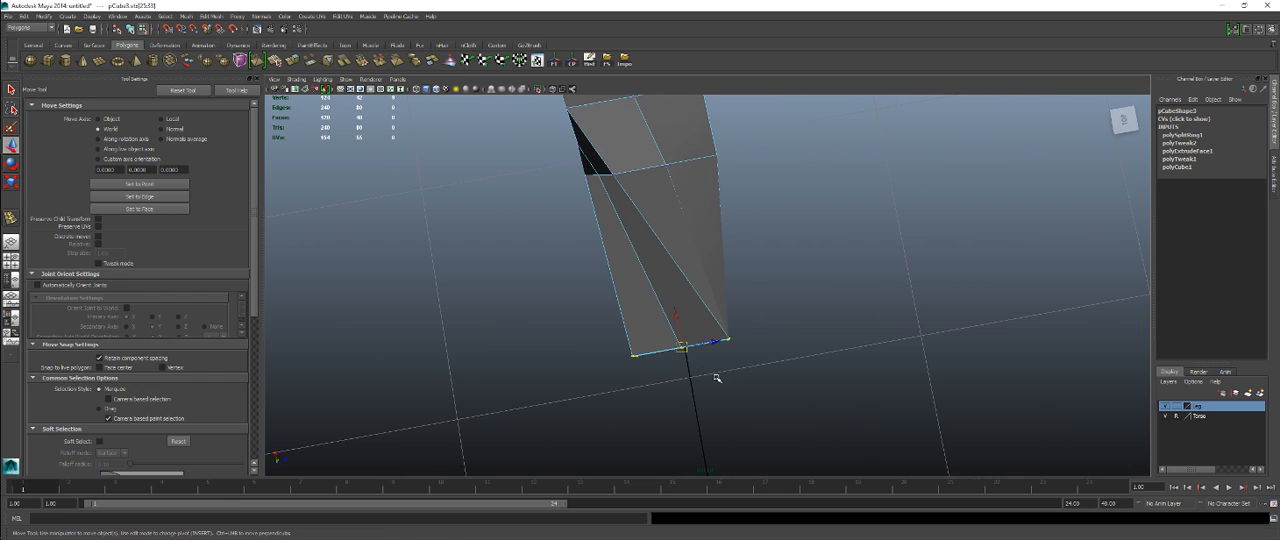
key("r")
left_click_drag(637, 356, 718, 262)
key("w")
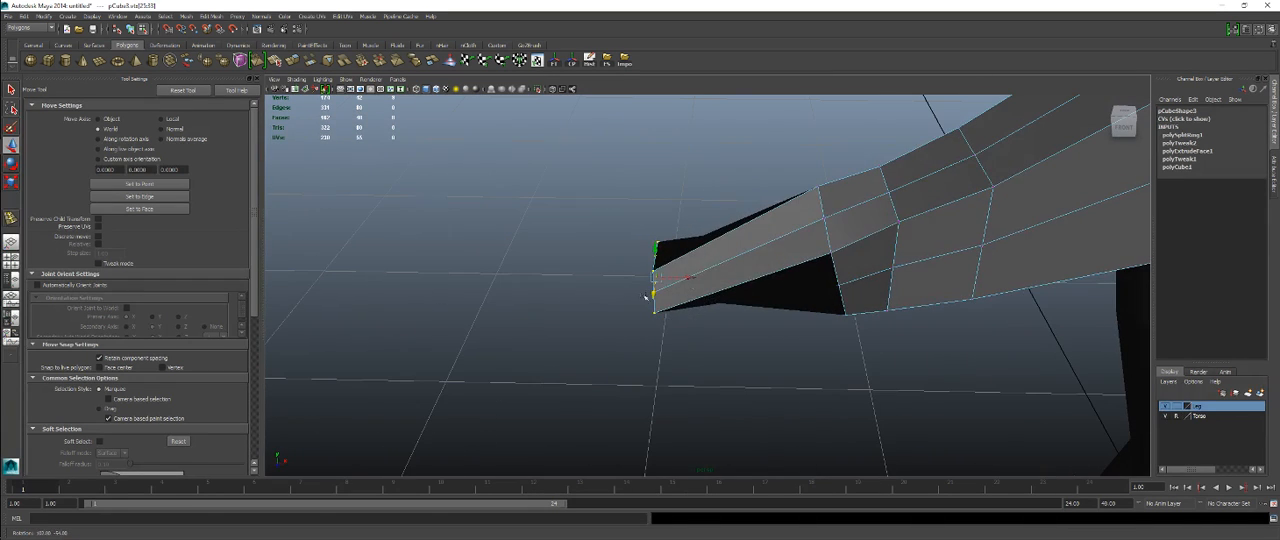
Step: Insert an edge loop around the forearm a short distance above the wrist end
mouse_move(717, 260)
right_mouse_down()
mouse_move(773, 251)
mouse_move(715, 264)
right_mouse_up()
left_click(774, 253)
right_click(774, 253, "shift")
left_click(707, 252)
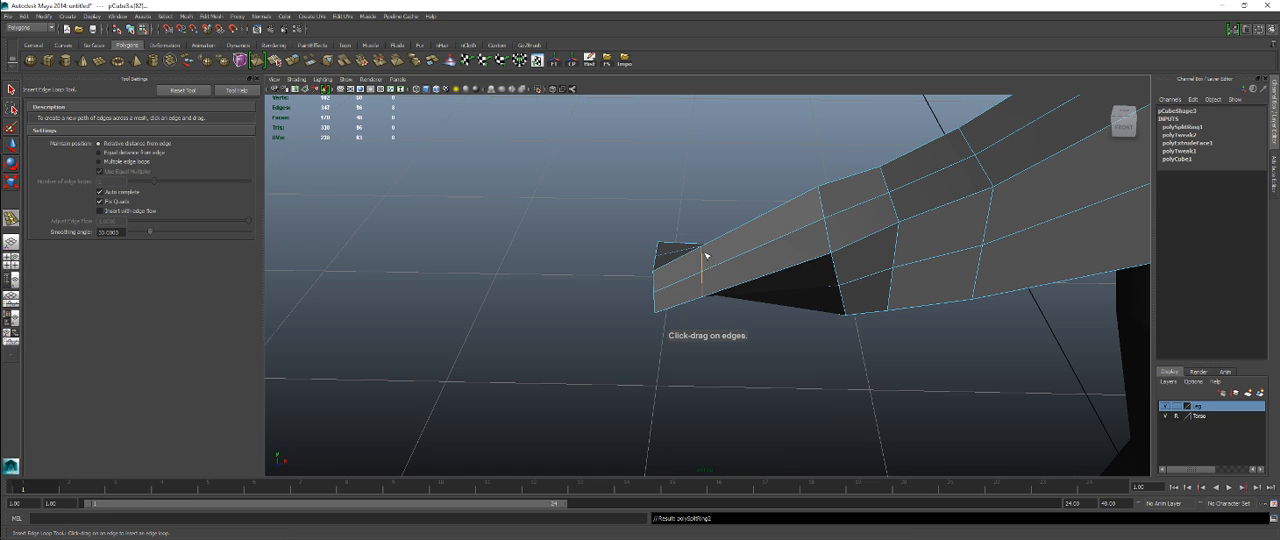
left_click_drag(706, 260, 837, 358, "alt")
left_click_drag(708, 289, 768, 300, "alt")
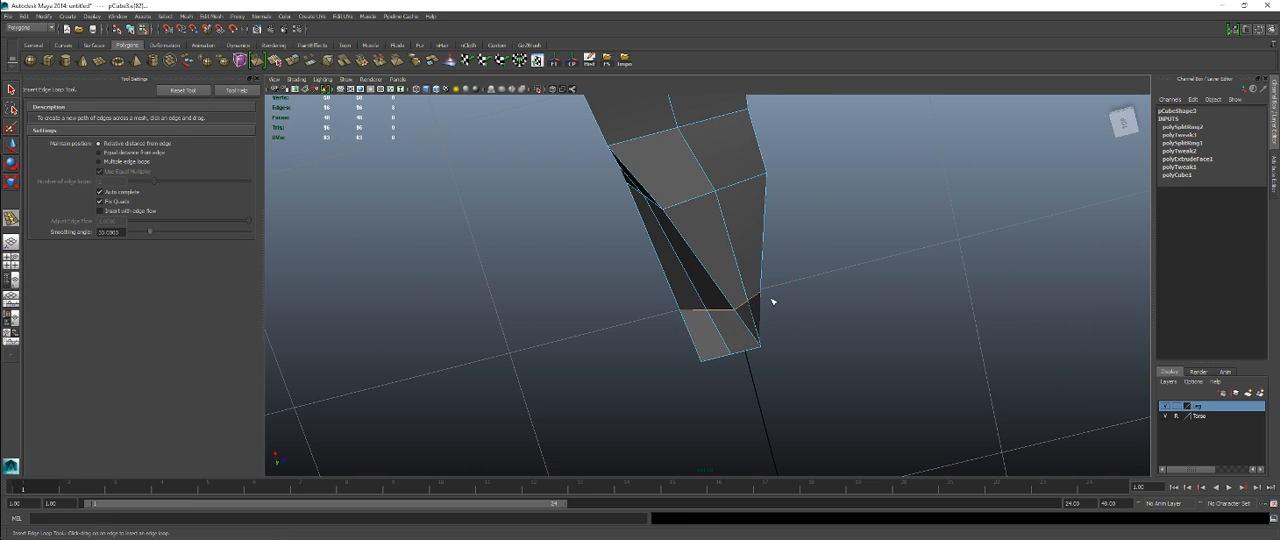
Step: Scale the new wrist-side loop front-to-back in the top view and adjust its position along the forearm
key("r")
key("space")
key("space")
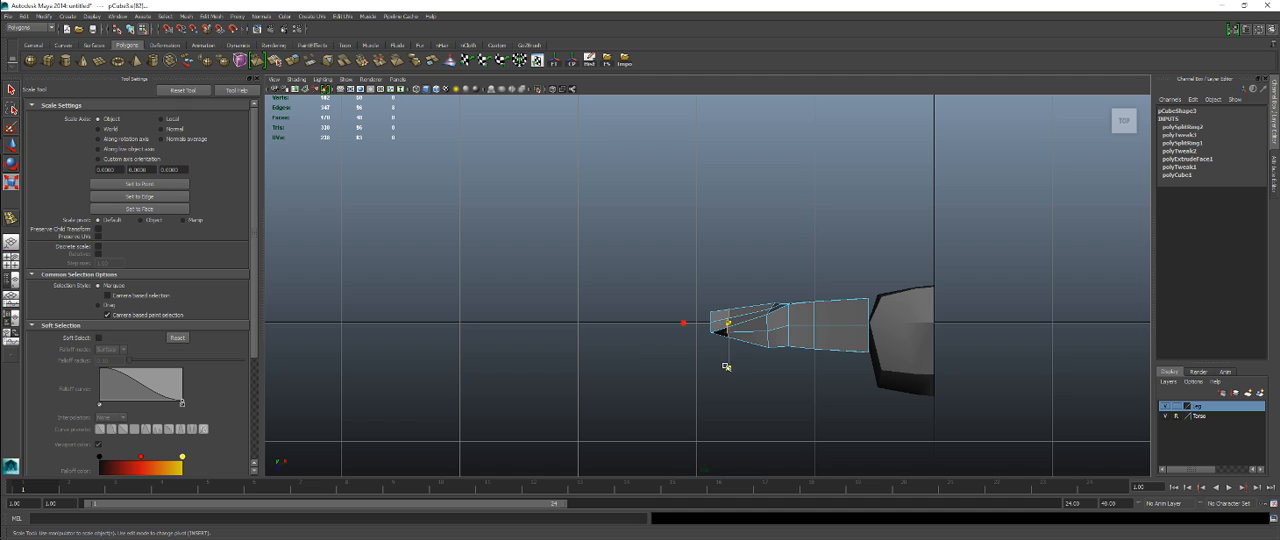
middle_click_drag(726, 366, 690, 314, "alt")
right_click_drag(690, 314, 912, 388, "alt")
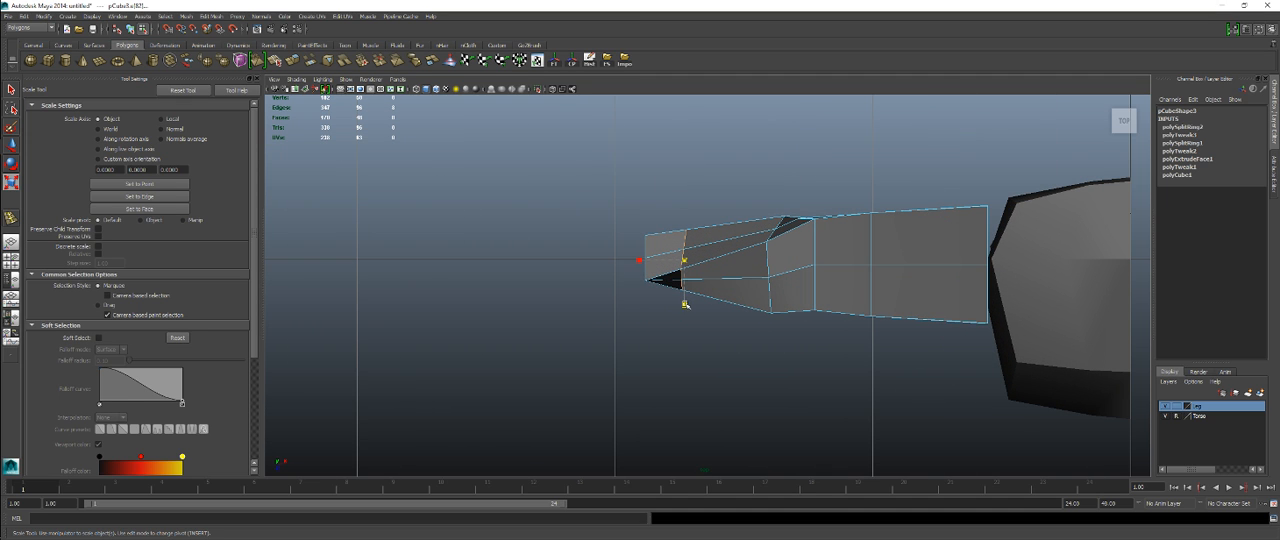
left_click_drag(685, 304, 686, 300)
key("w")
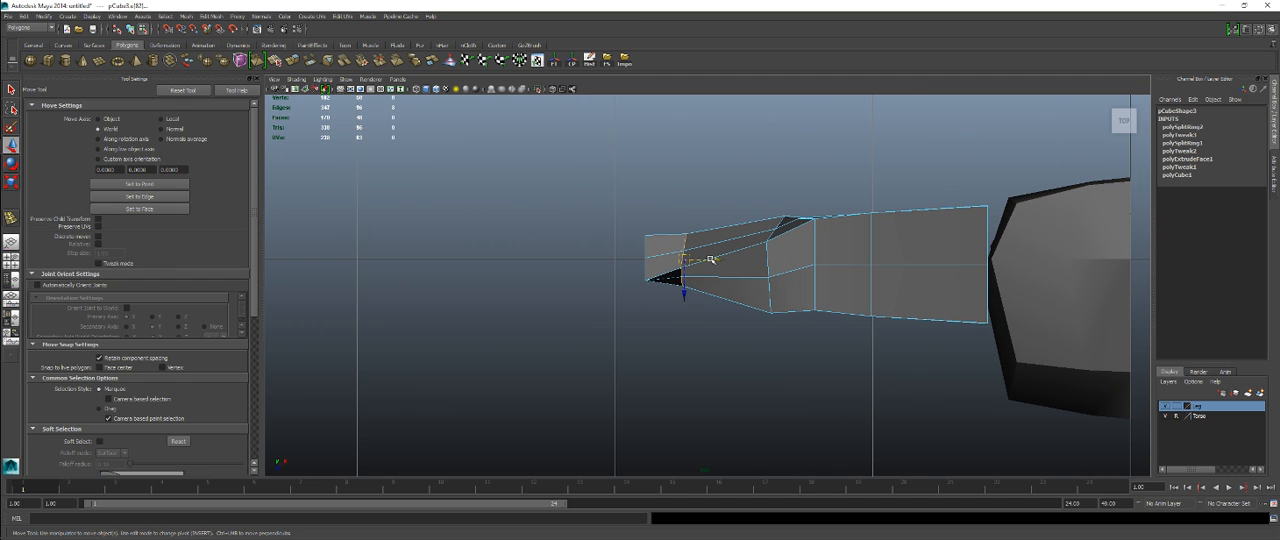
left_click_drag(711, 260, 698, 282)
Step: Select the arm's lengthwise corner edges in perspective and scale them to reshape the boxy cross-section
key("space")
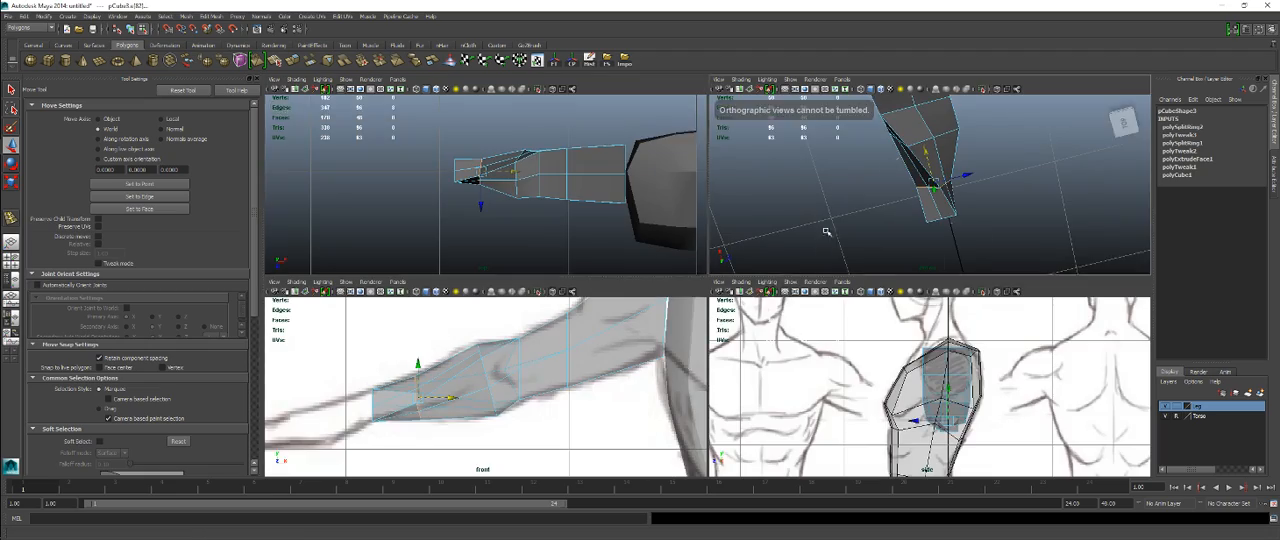
key("space")
left_click_drag(797, 264, 742, 260, "alt")
right_click_drag(742, 260, 747, 238)
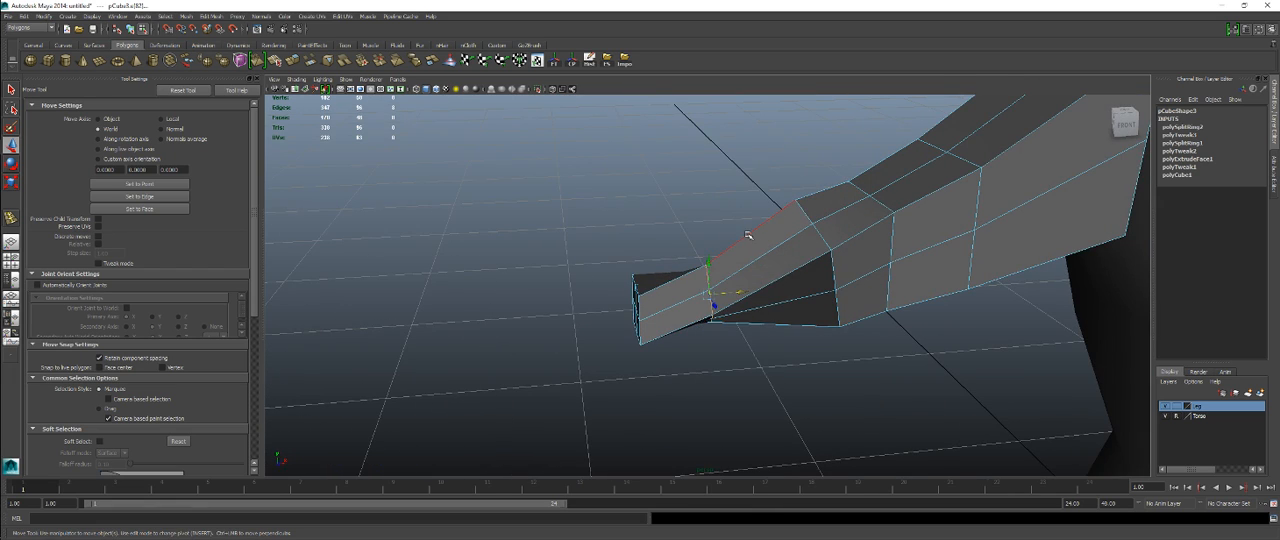
left_click_drag(788, 276, 686, 323, "alt")
key("r")
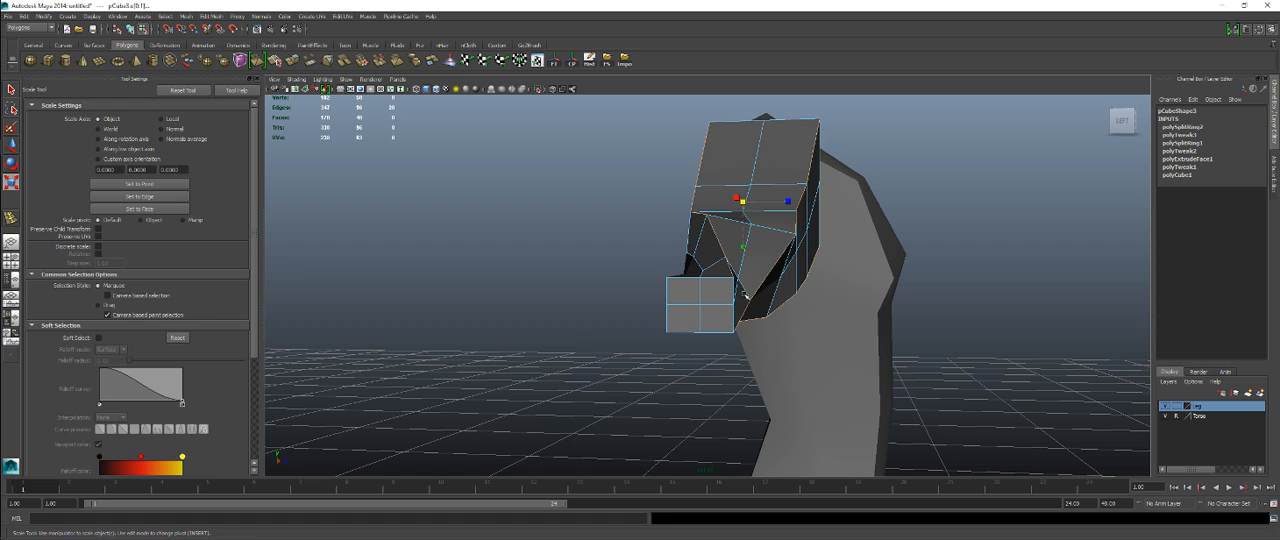
left_click_drag(764, 300, 794, 263, "alt")
key("ctrl+z")
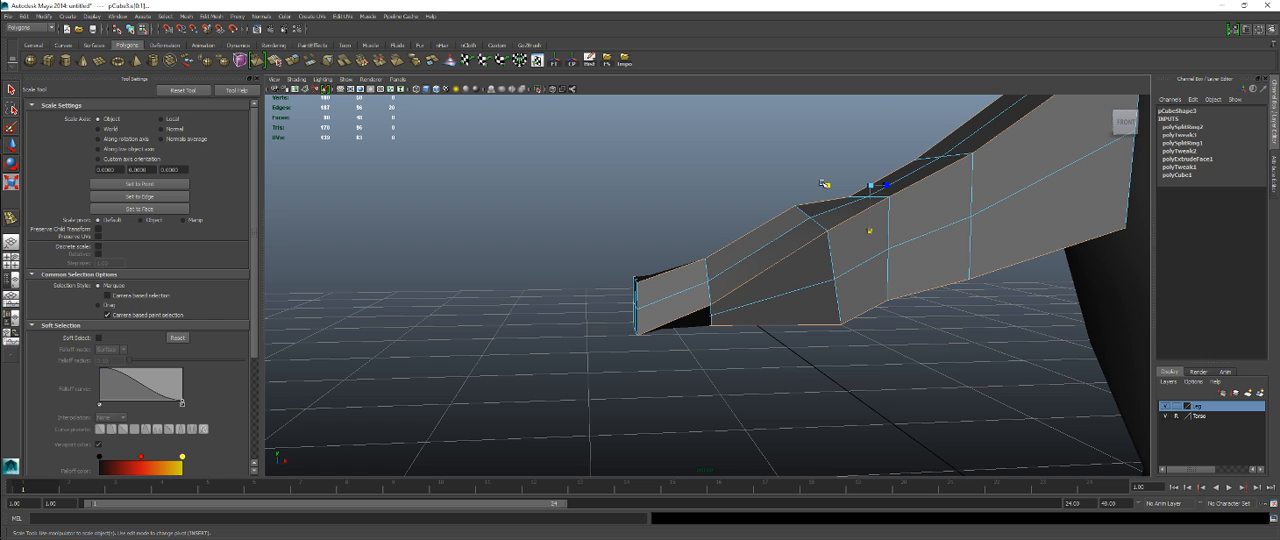
left_click_drag(822, 183, 828, 181, "ctrl")
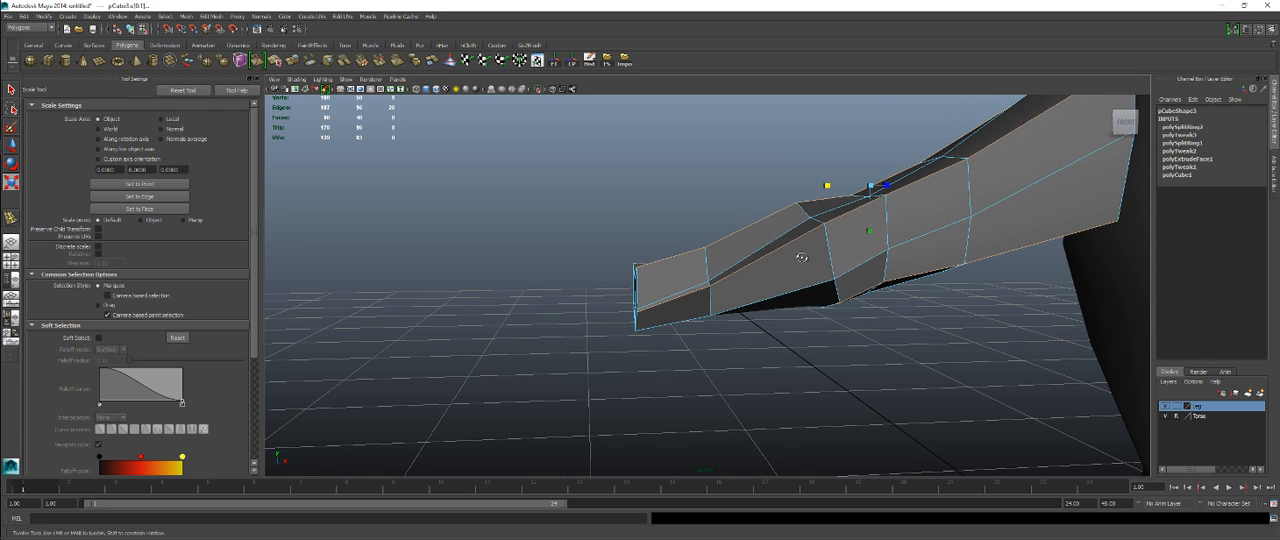
left_click_drag(801, 257, 765, 203, "alt")
Step: Lower the selected lengthwise edges slightly and check the arm's shape from the end and front
key("w")
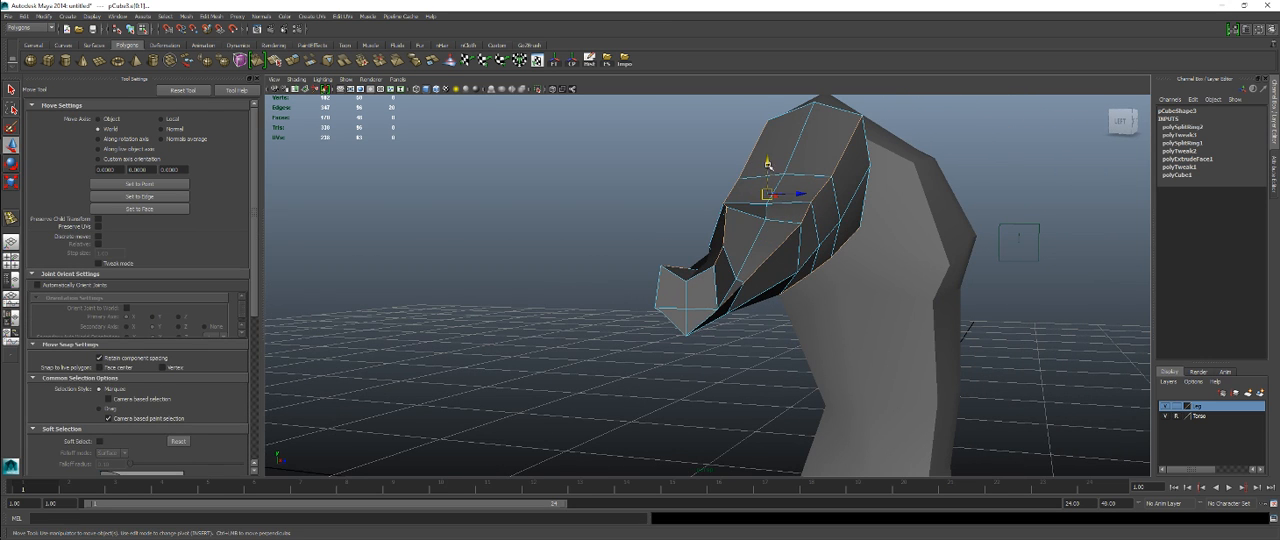
left_click_drag(767, 162, 769, 178)
left_click_drag(752, 218, 845, 286, "alt")
left_click_drag(904, 318, 860, 339, "alt")
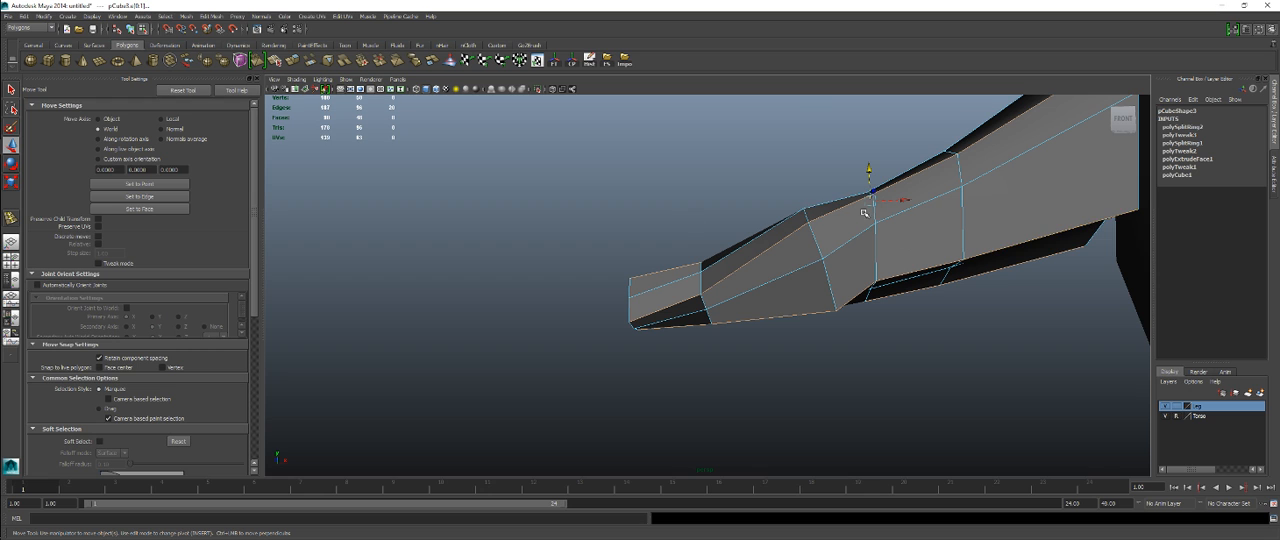
Step: Try scaling the selected lengthwise arm edges once more, and undo it
middle_click_drag(927, 213, 758, 297, "alt")
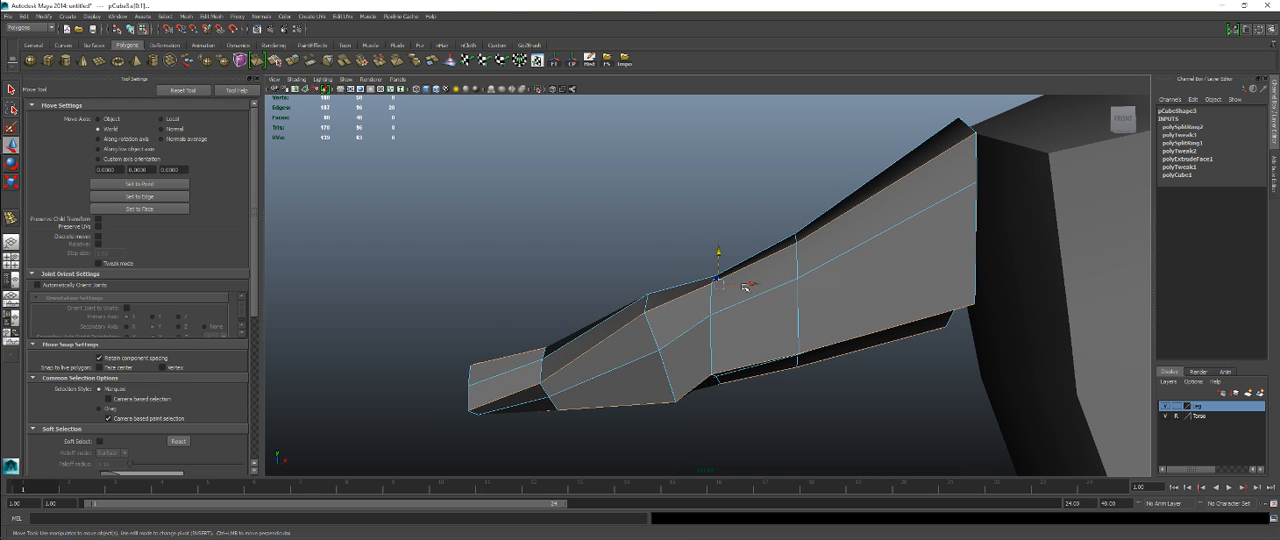
key("r")
mouse_move(672, 286)
left_mouse_down()
mouse_move(734, 281)
mouse_move(583, 281)
mouse_move(655, 281)
left_mouse_up()
key("ctrl+z")
Step: Select the lower lengthwise edges on both sides of the upper arm and adjust their height
left_click_drag(655, 333, 653, 287, "alt")
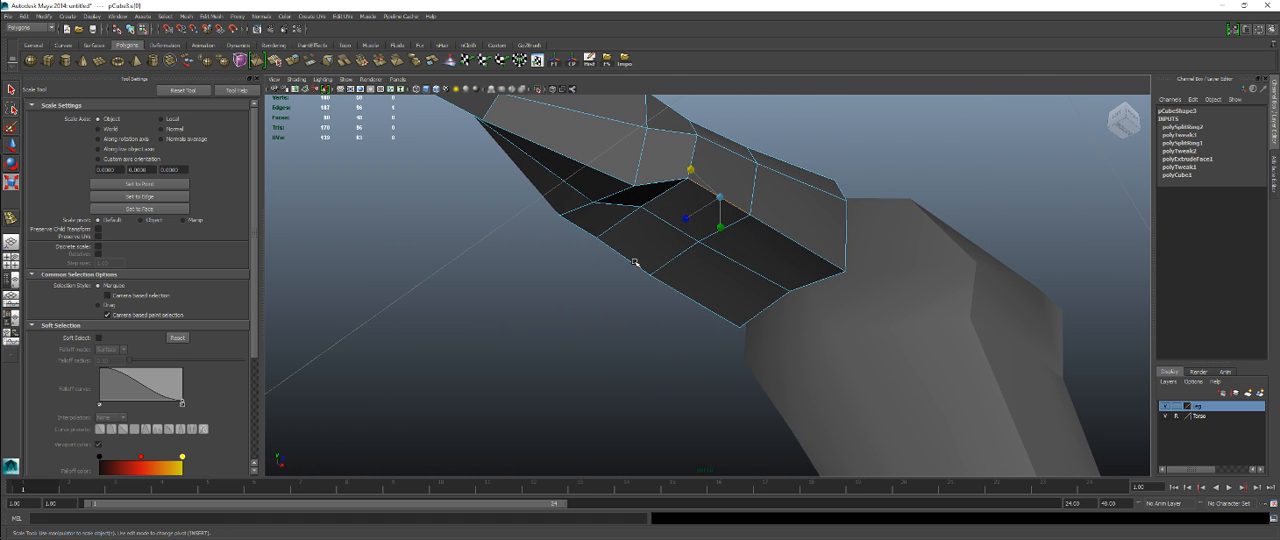
left_click(787, 240, "shift")
key("w")
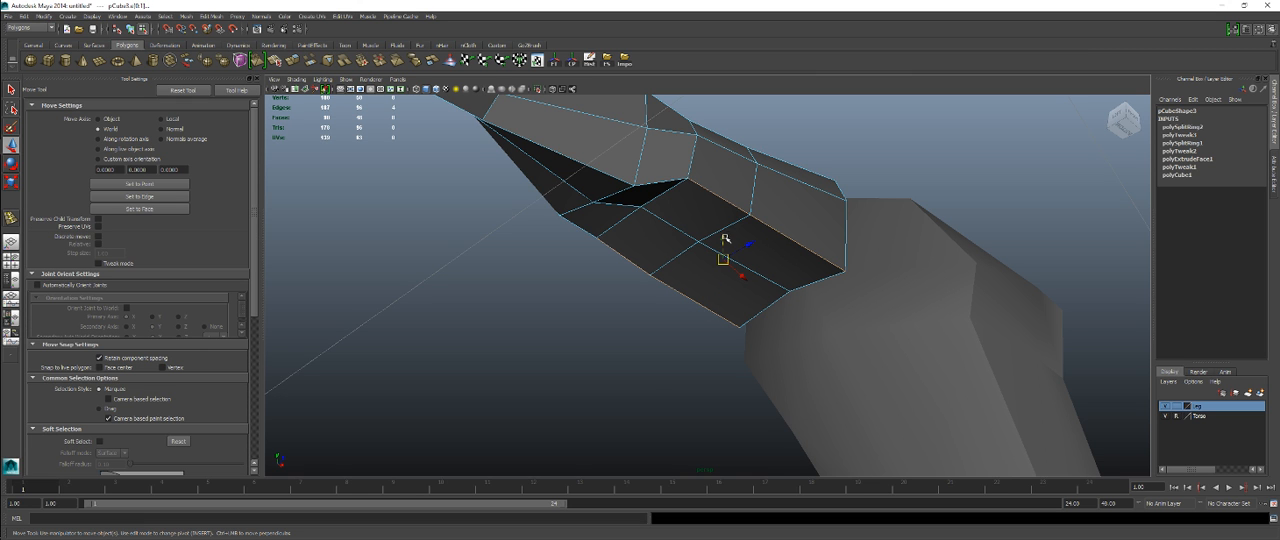
left_click_drag(725, 239, 759, 309)
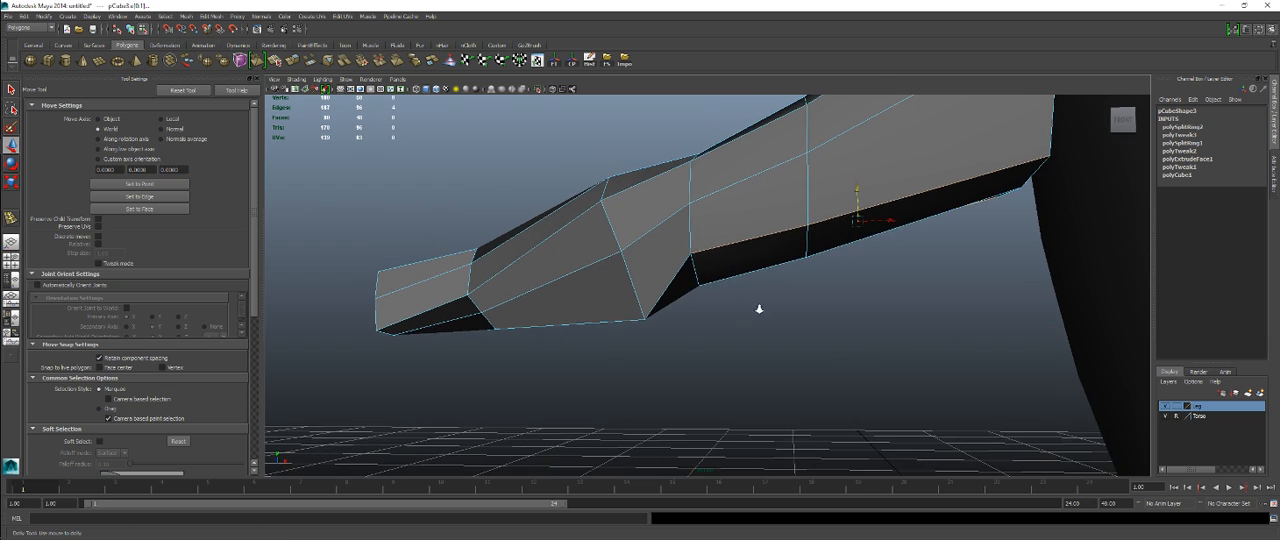
Step: Move the upper vertices of the two forearm loops up to the reference outline in the front view
key("space")
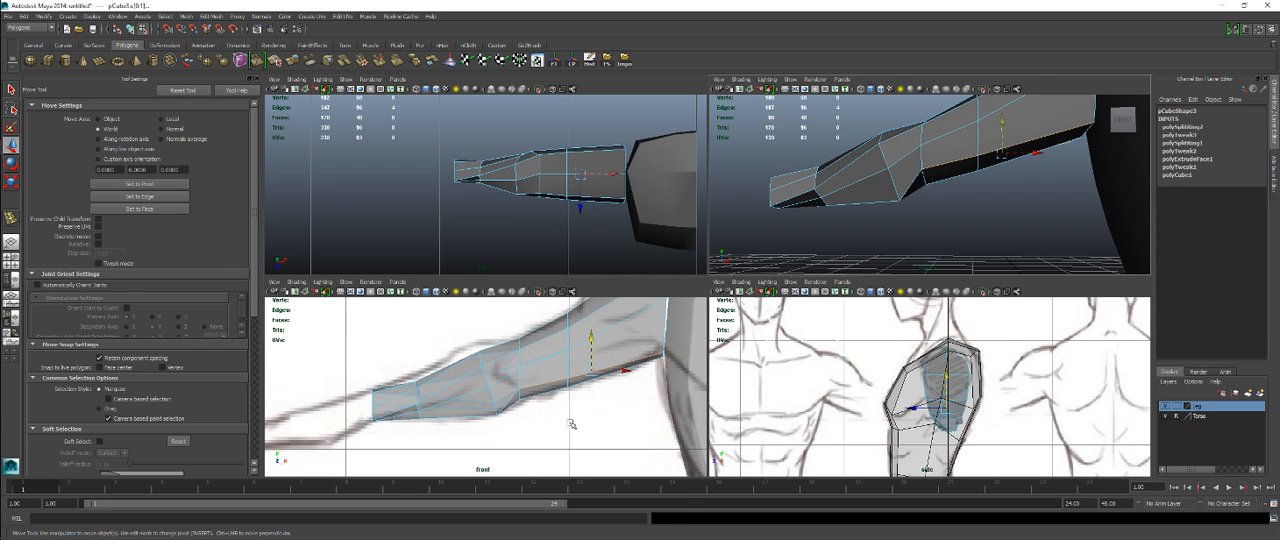
key("space")
scroll(740, 340, "up", 3)
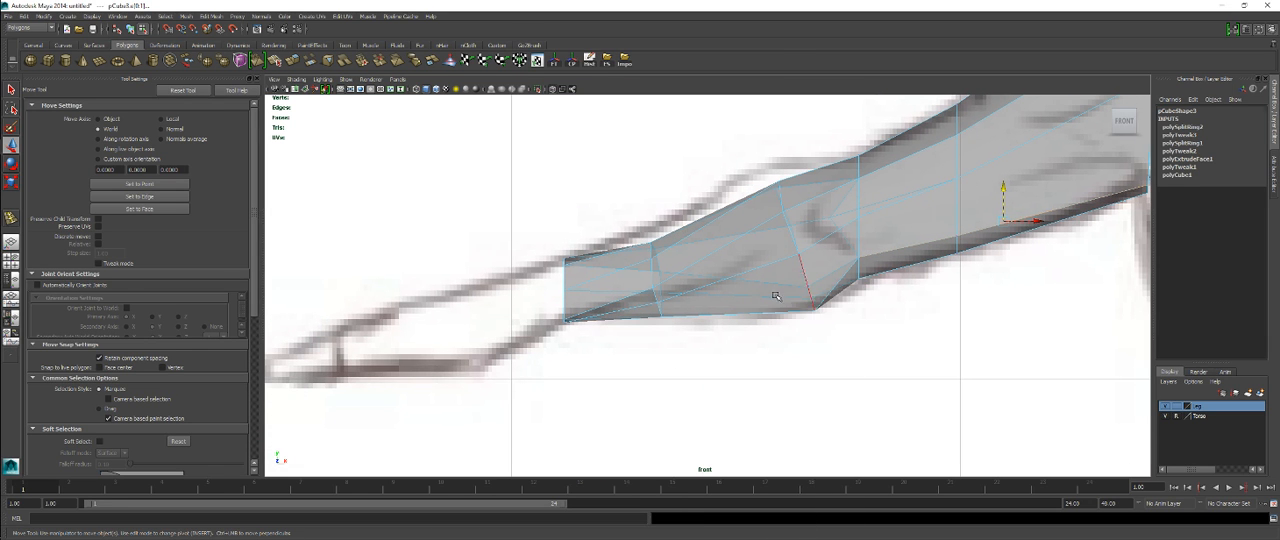
key("F8")
left_click(809, 296)
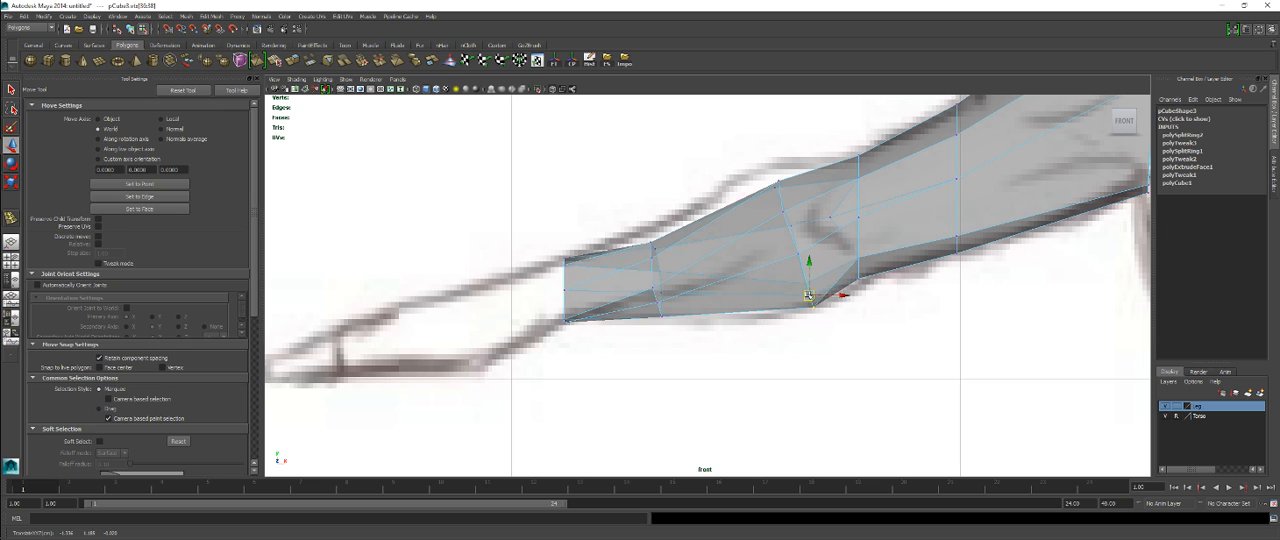
left_click(777, 184)
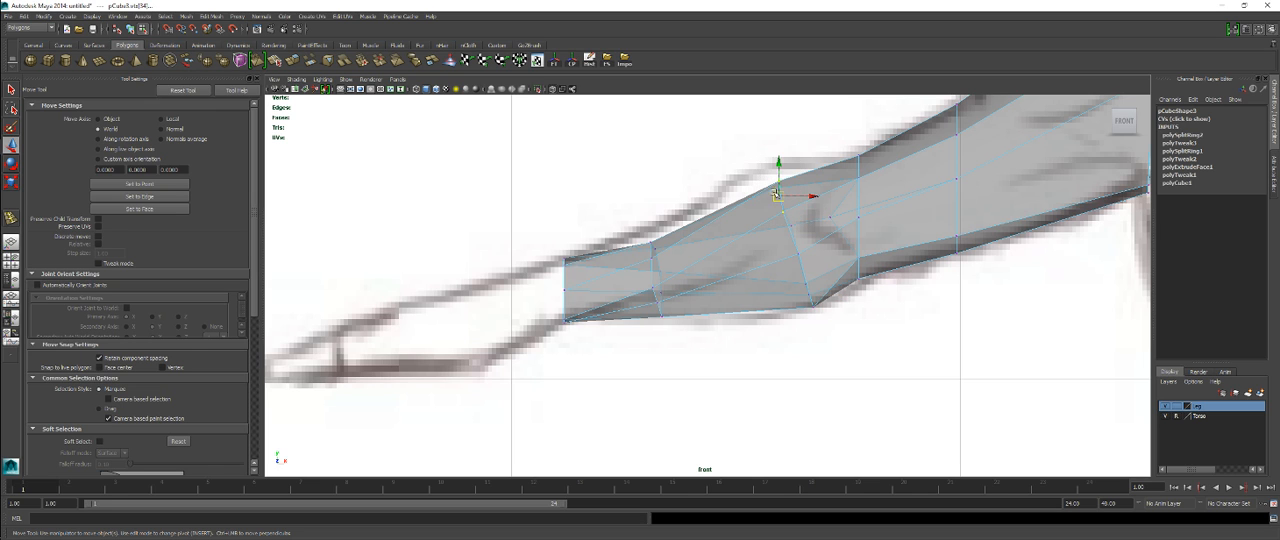
left_click_drag(777, 184, 775, 179)
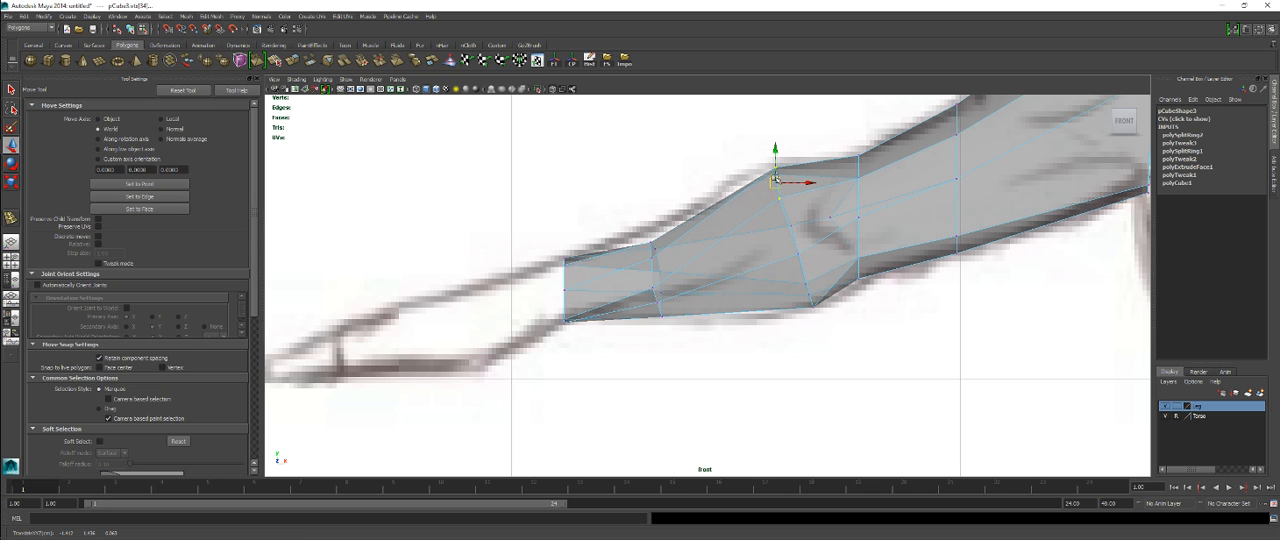
left_click(651, 244)
left_click_drag(651, 244, 649, 241)
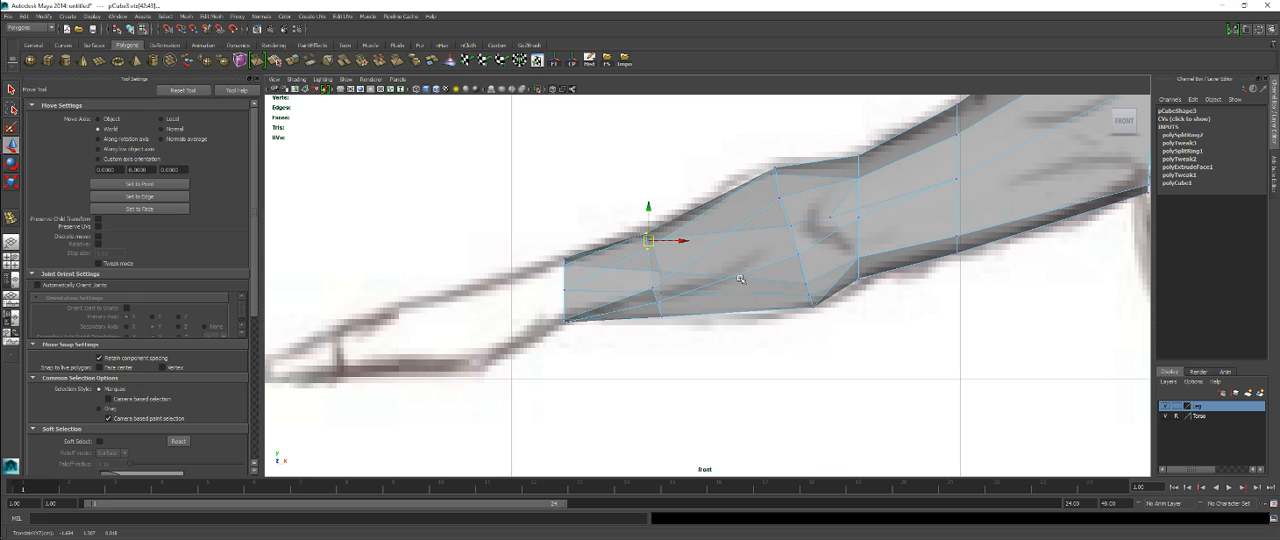
Step: Try raising the lower vertices of the wrist-side loop and scaling the whole loop vertically
left_click_drag(637, 279, 693, 338)
left_click_drag(658, 304, 656, 291)
left_click_drag(643, 212, 671, 307)
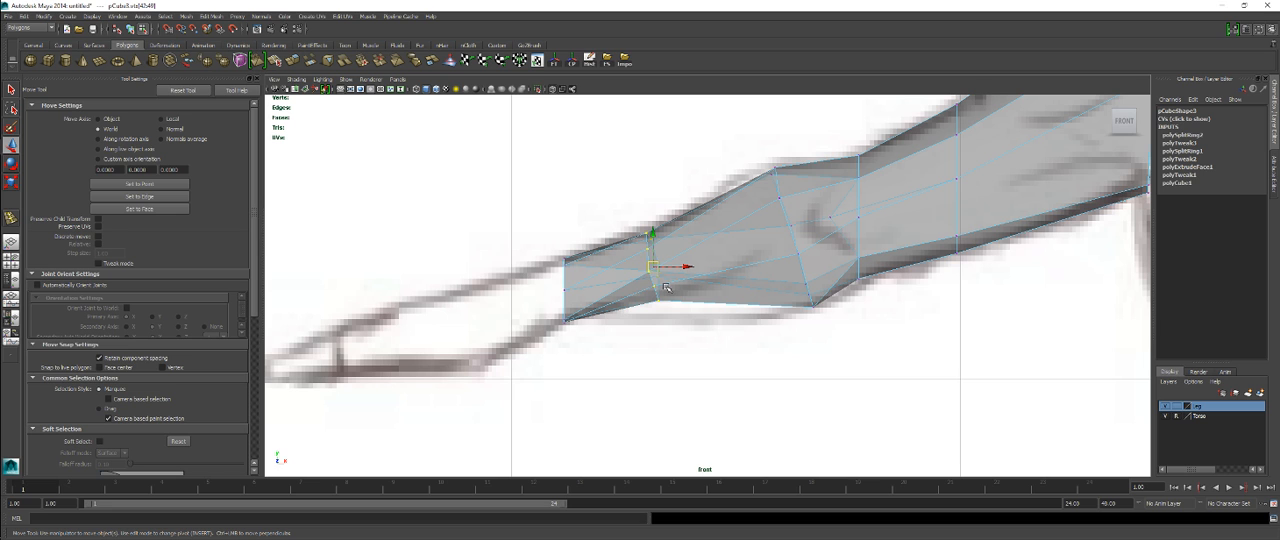
key("r")
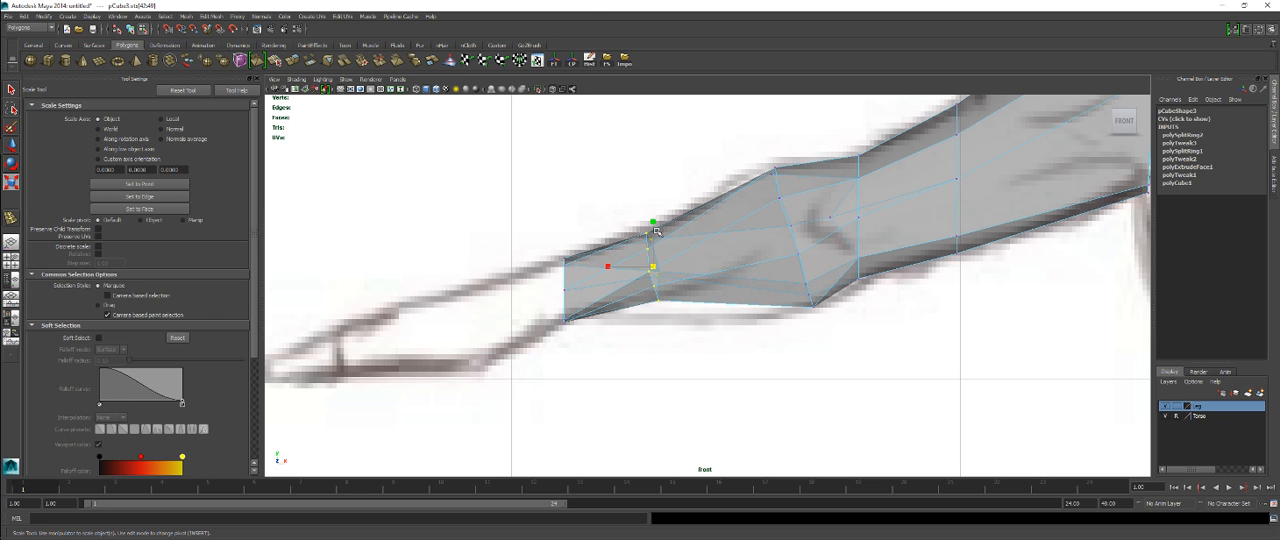
left_click_drag(654, 222, 656, 229)
scroll(788, 311, "down", 10)
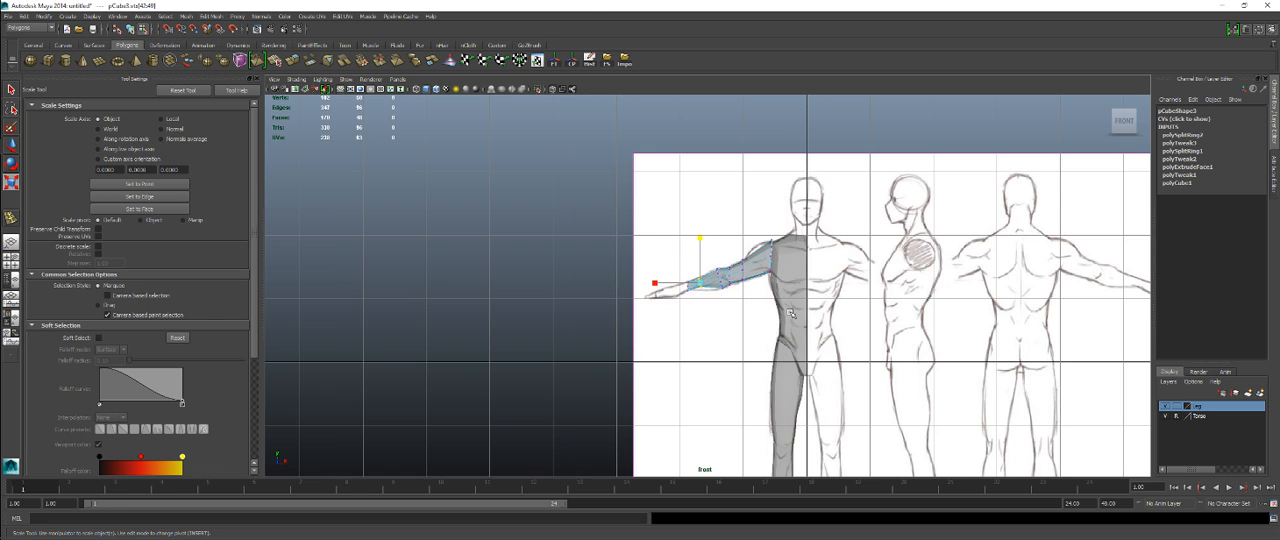
scroll(713, 316, "up", 8)
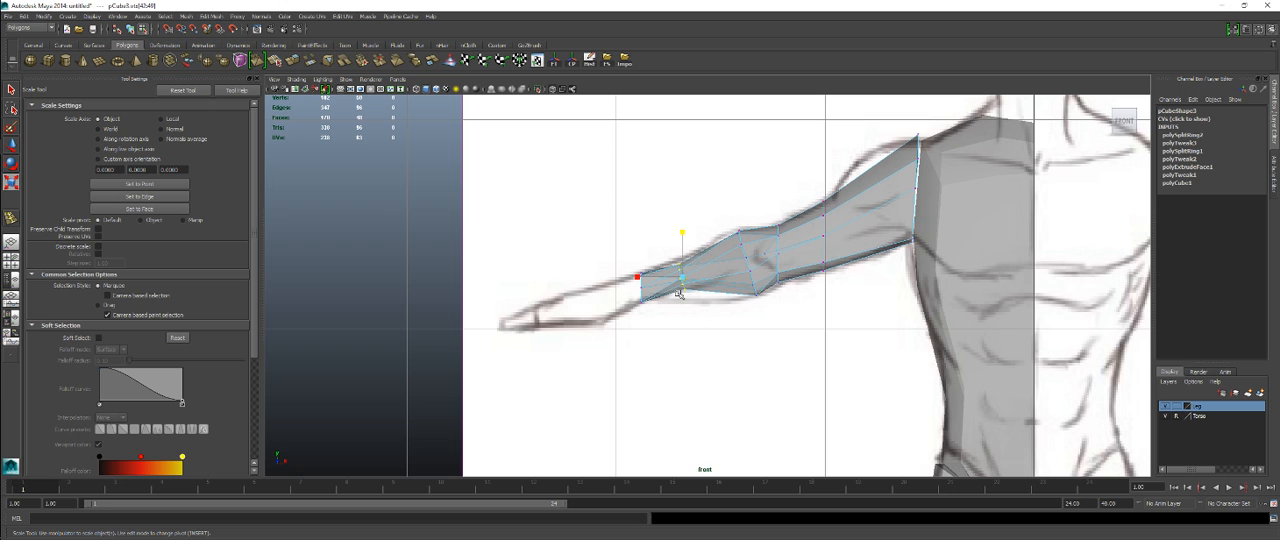
Step: Undo the last scaling and vertex move on the wrist-side forearm loop
key("ctrl+z")
key("ctrl+z")
key("ctrl+z")
key("ctrl+z")
key("ctrl+z")
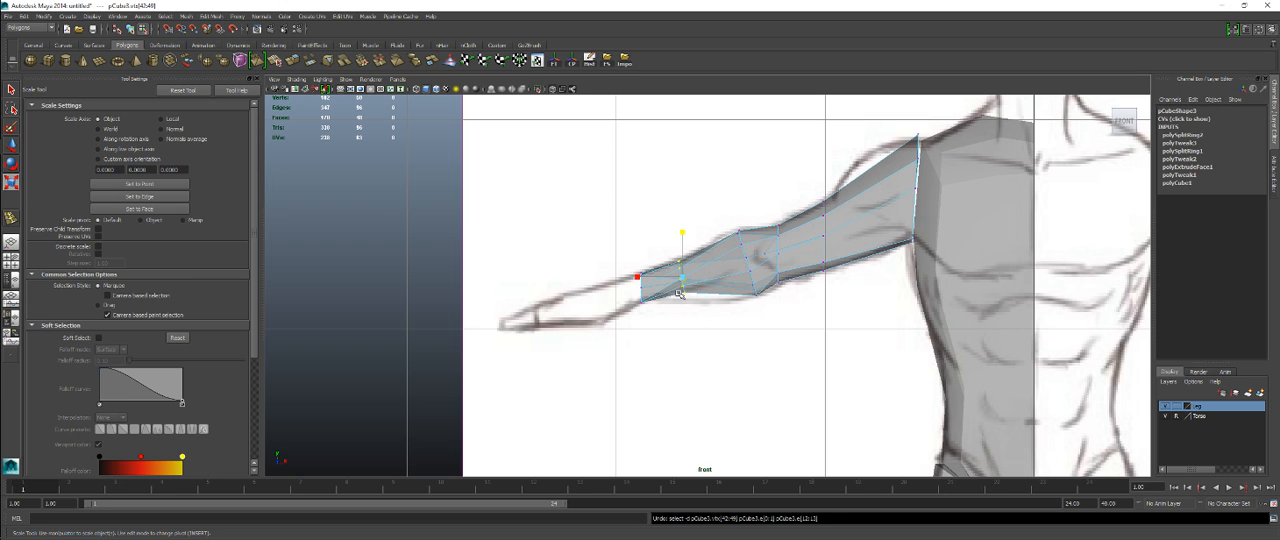
key("ctrl+z")
Step: Nudge the upper vertices of the forearm loop beside the elbow to fit the reference outline
middle_click_drag(717, 314, 718, 331, "alt")
right_click_drag(718, 331, 834, 341, "alt")
left_click_drag(750, 260, 750, 261)
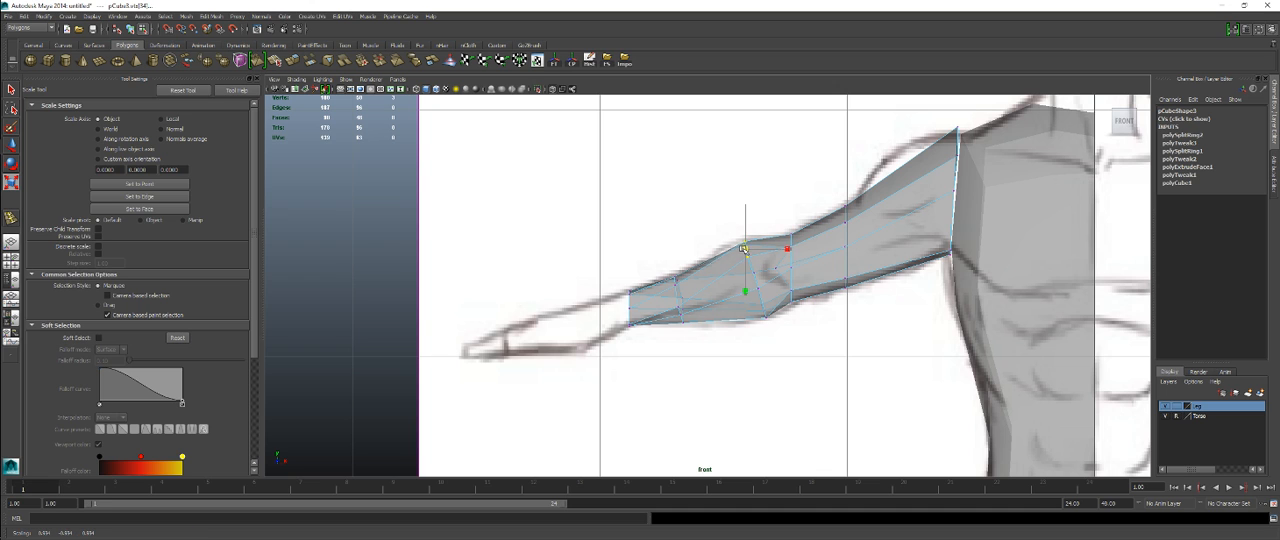
key("w")
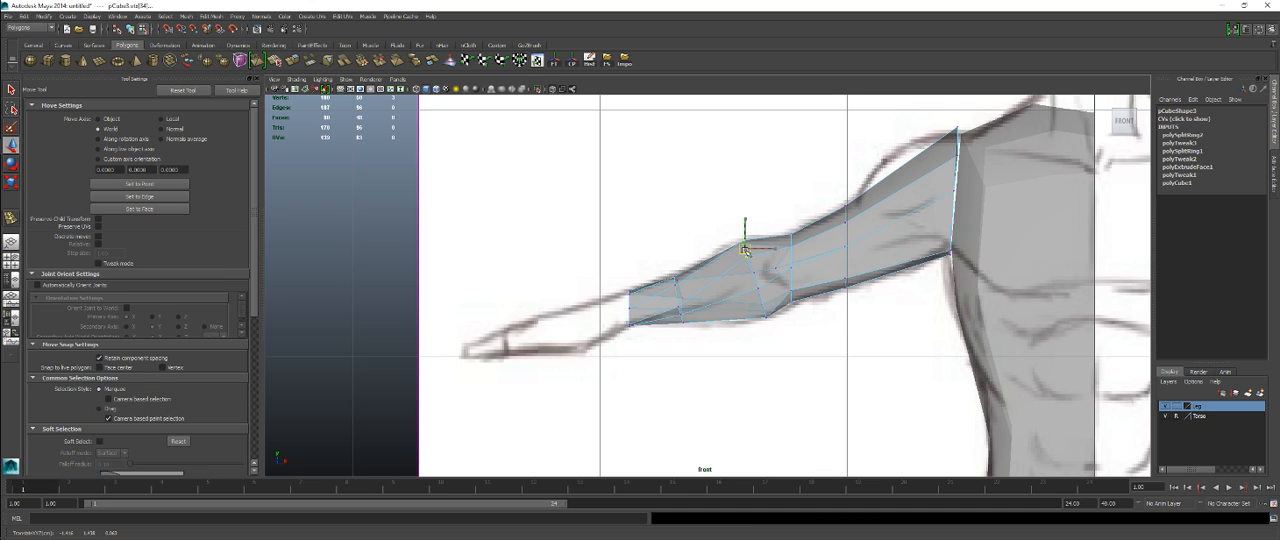
Step: Insert an edge loop around the upper arm close to the shoulder
scroll(779, 314, "down", 4)
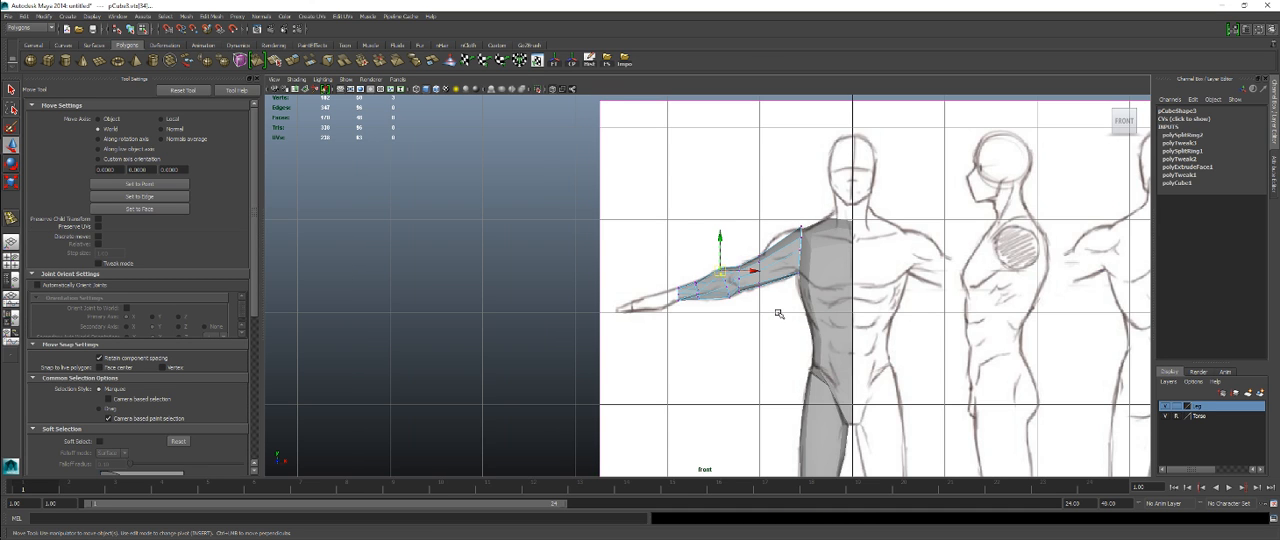
scroll(779, 314, "up", 5)
right_click(697, 246)
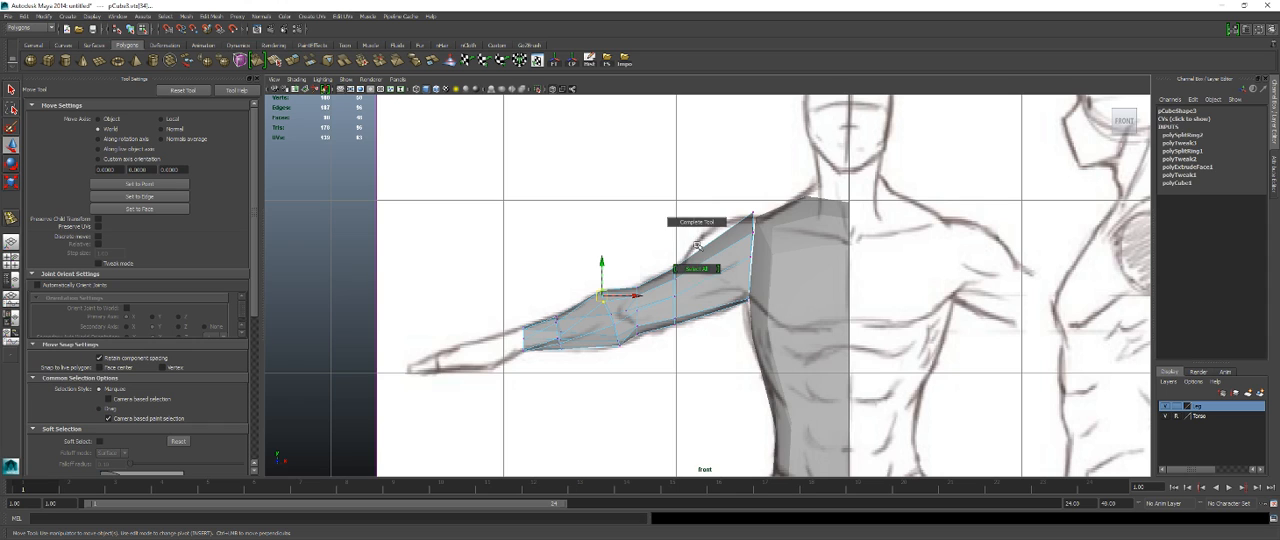
right_click_drag(725, 250, 760, 236)
right_click(724, 262, "shift")
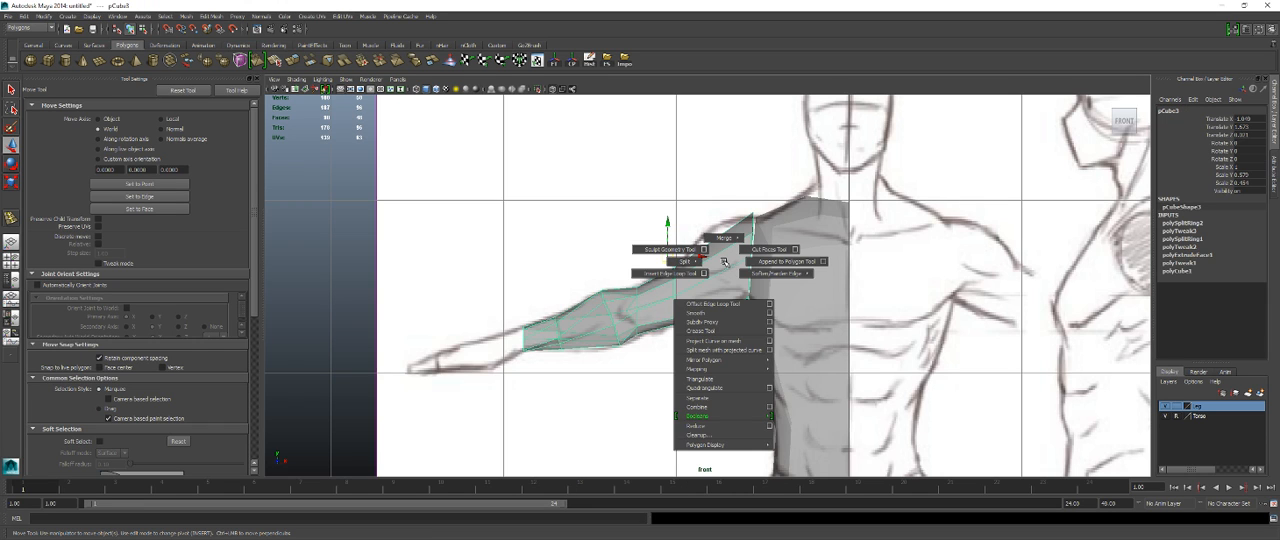
right_click_drag(703, 273, 702, 272, "shift")
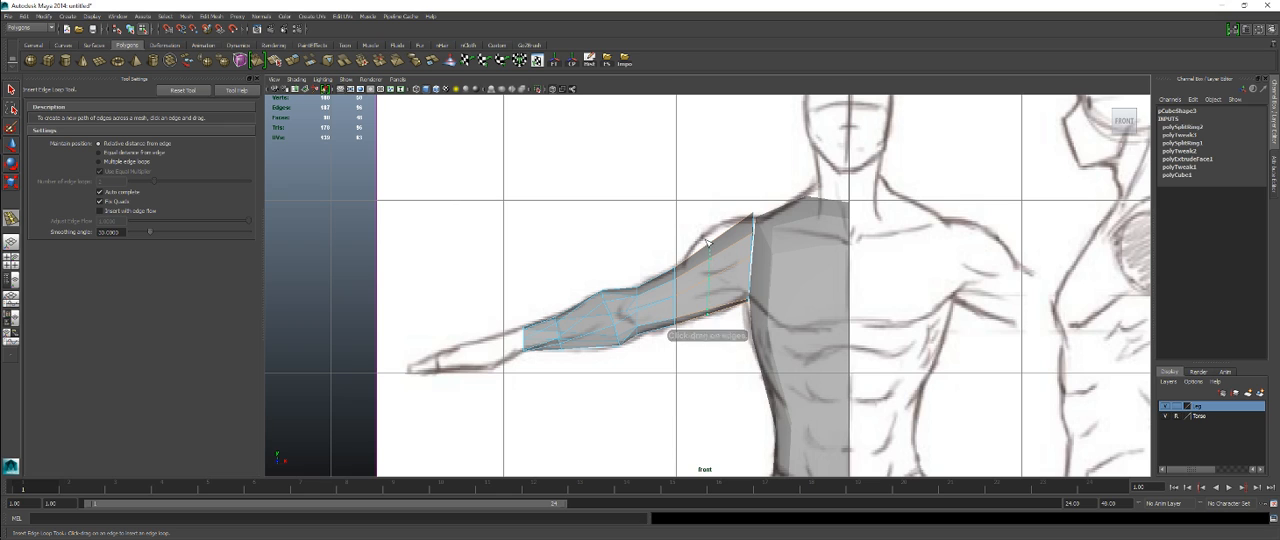
left_click_drag(706, 242, 716, 234)
Step: Move the upper vertices of the new shoulder-side loop outward to the deltoid outline in the reference
key("q")
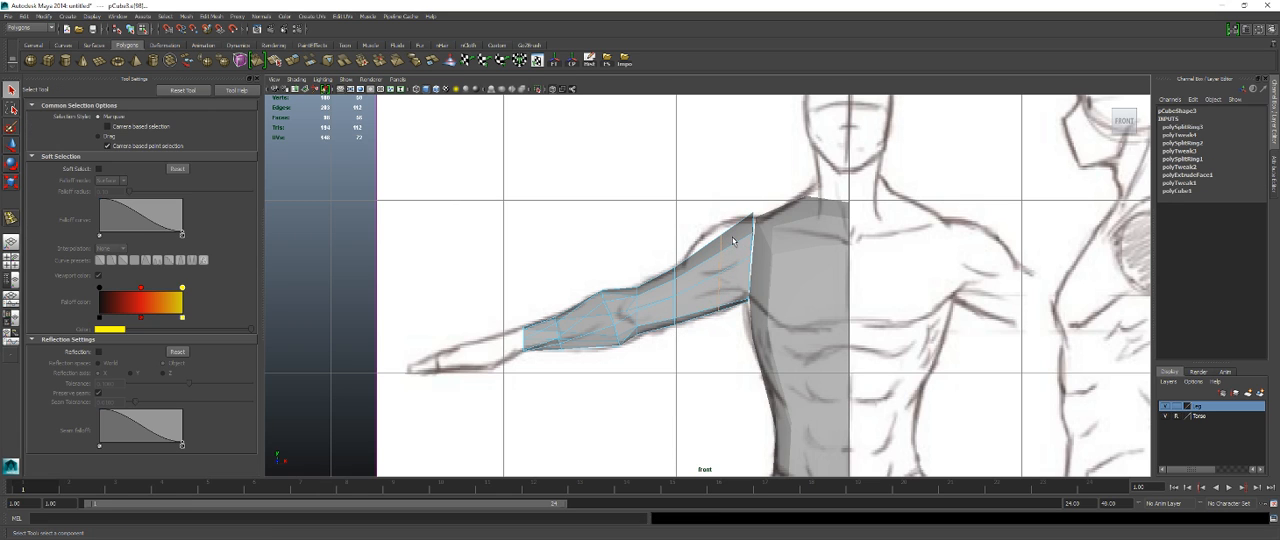
right_click_drag(722, 238, 729, 246)
left_click_drag(730, 247, 707, 260)
key("w")
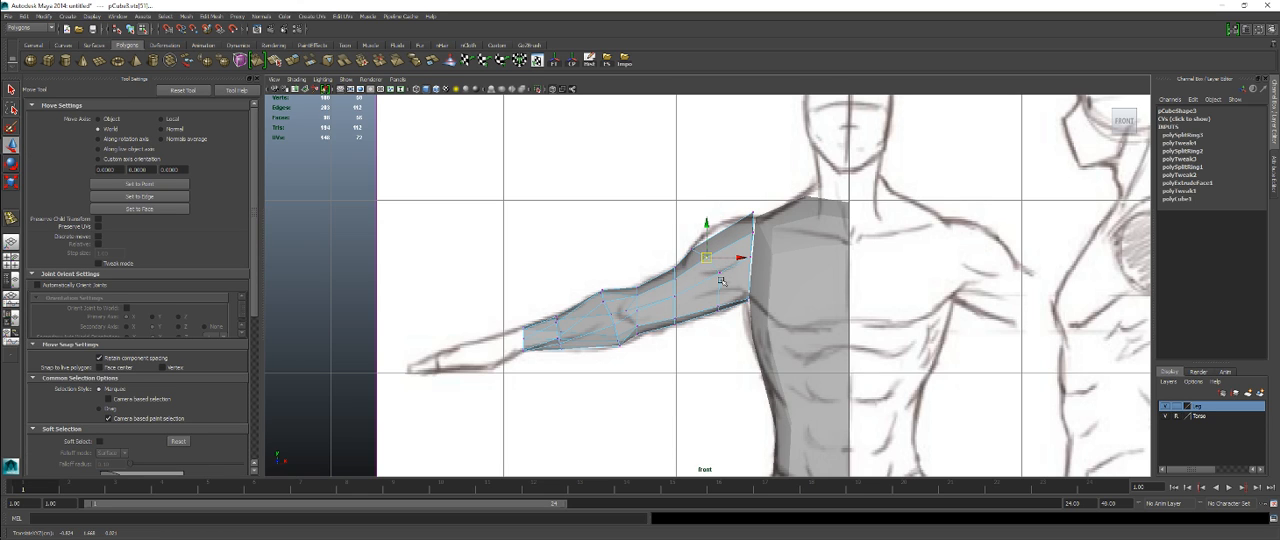
Step: Fit the upper-arm vertices to the reference by adjusting the armpit side, the lower deltoid and the shoulder's top corner
left_click_drag(718, 308, 720, 311)
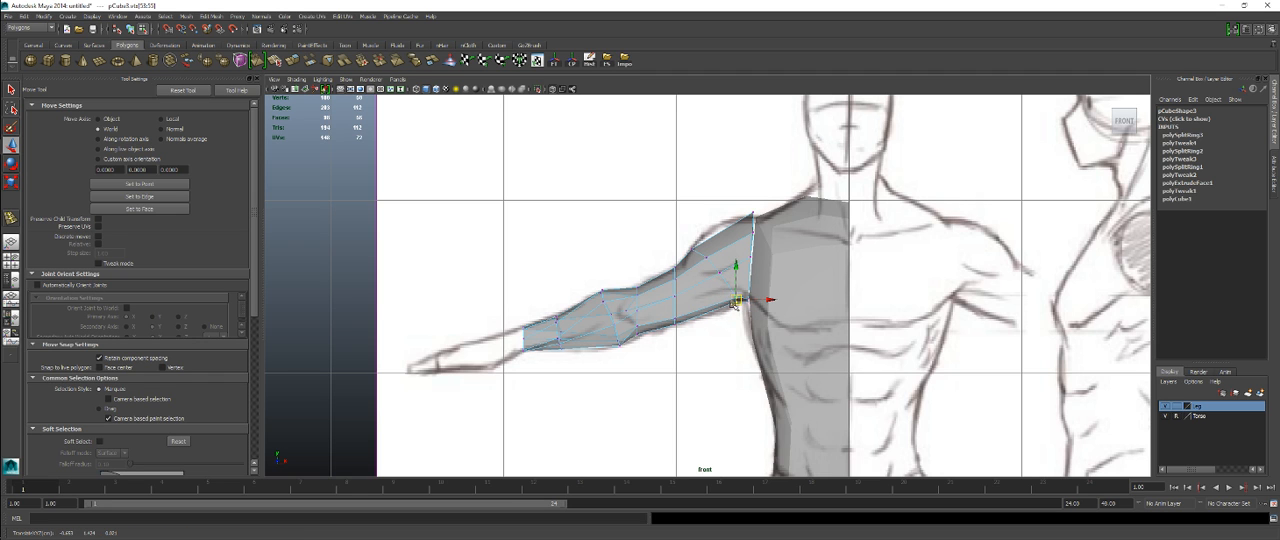
scroll(735, 303, "up", 5)
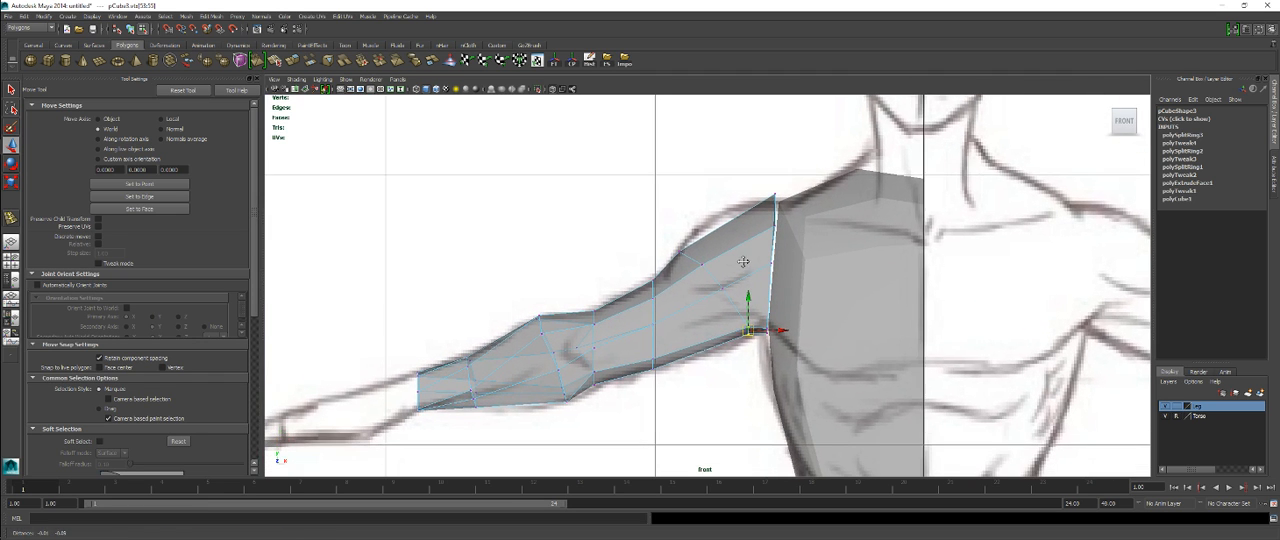
left_click_drag(691, 260, 662, 296)
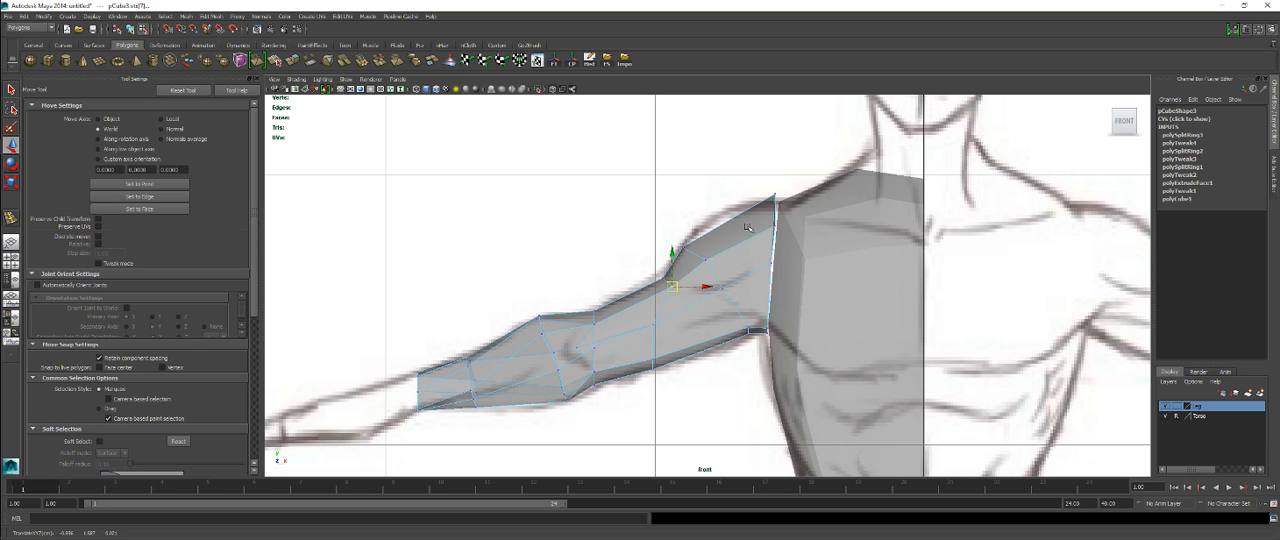
left_click_drag(763, 185, 791, 214)
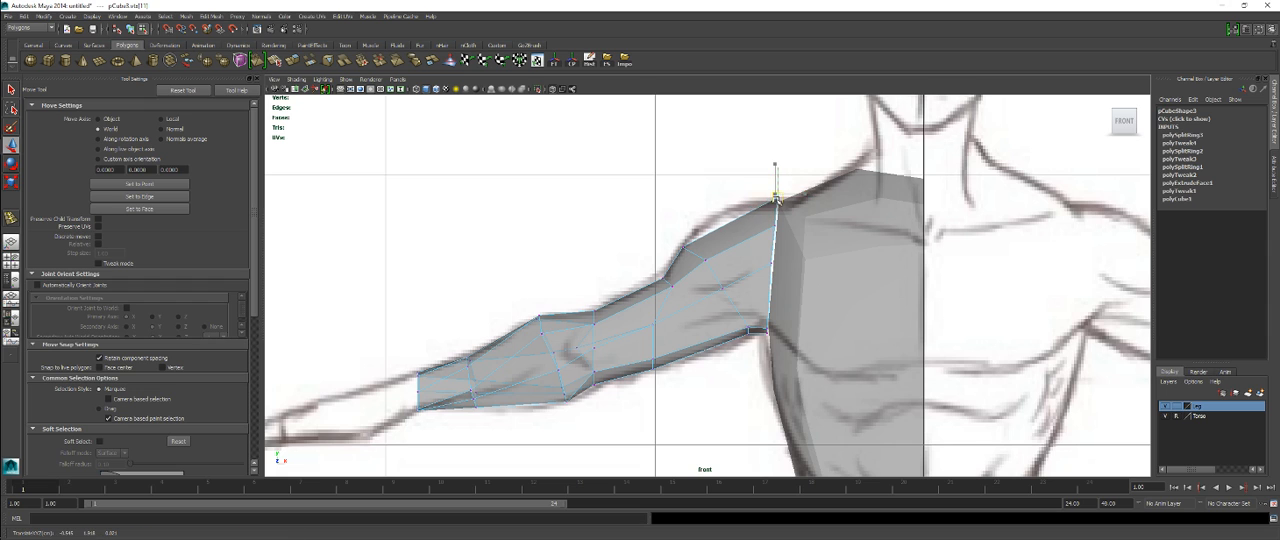
Step: Insert an edge loop across the deltoid and move its upper vertices outward to the shoulder outline in the reference
right_click_drag(749, 206, 735, 233)
left_click(730, 224)
key("q")
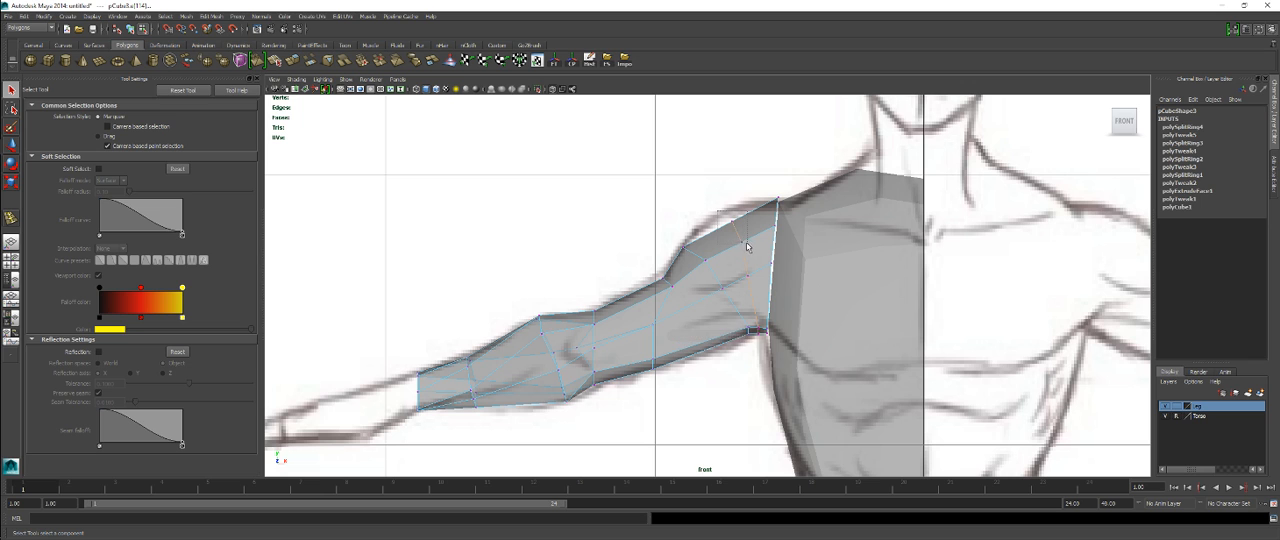
left_click_drag(746, 244, 747, 245)
key("w")
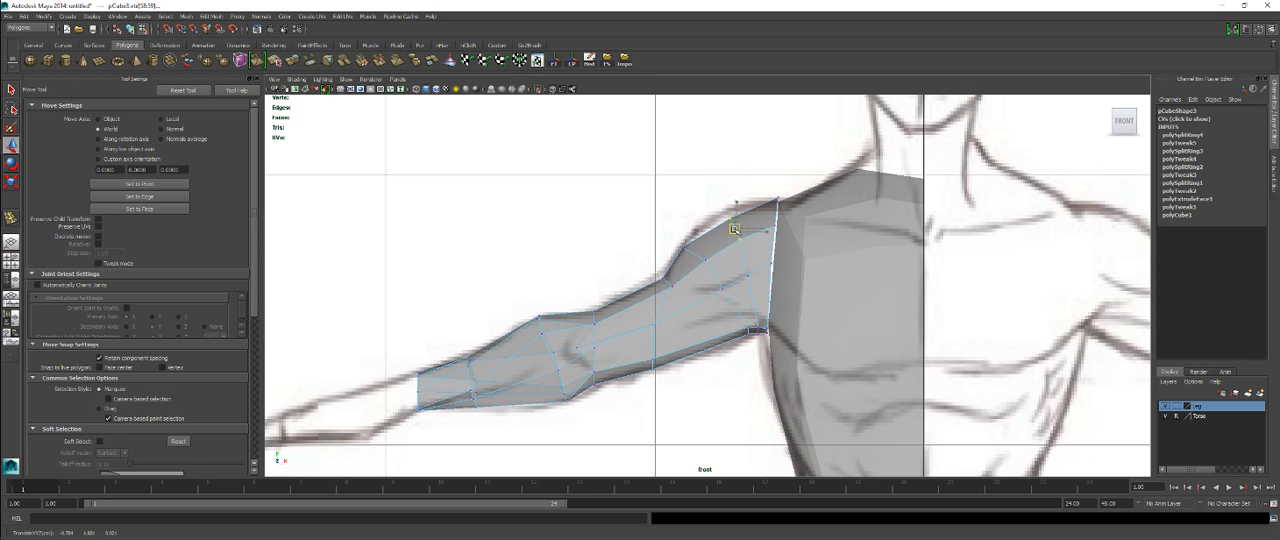
scroll(723, 263, "down", 5)
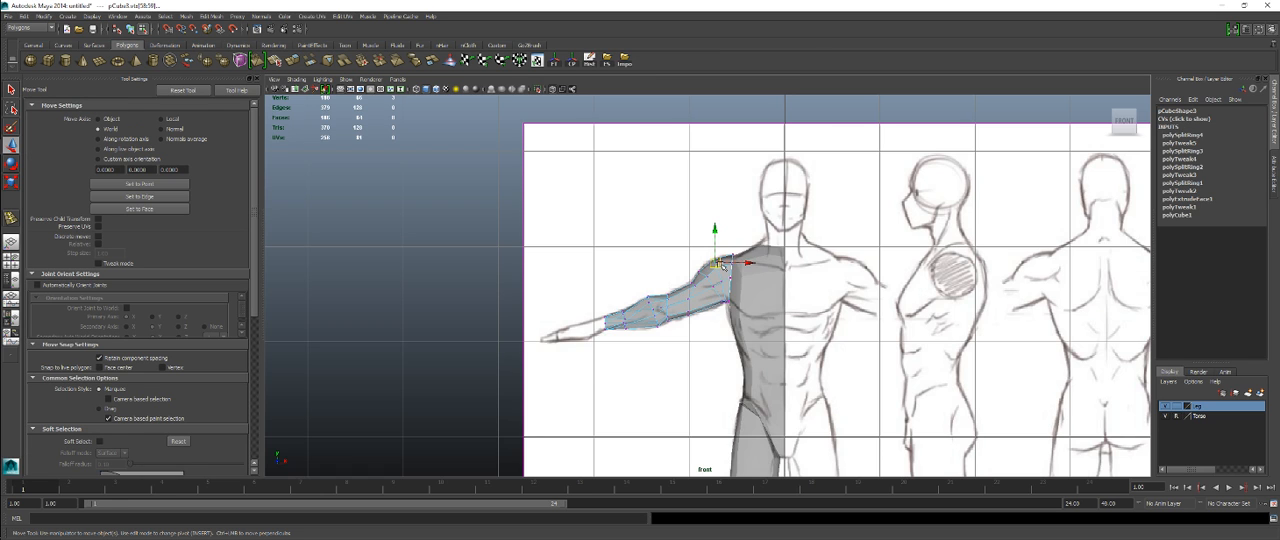
Step: Examine the arm's volume and the shoulder shape from several angles in the perspective view
key("space")
key("space")
left_click_drag(843, 239, 530, 280, "alt")
right_click_drag(719, 284, 727, 284, "alt")
left_click_drag(727, 284, 853, 328, "alt")
middle_click_drag(853, 328, 697, 290, "alt")
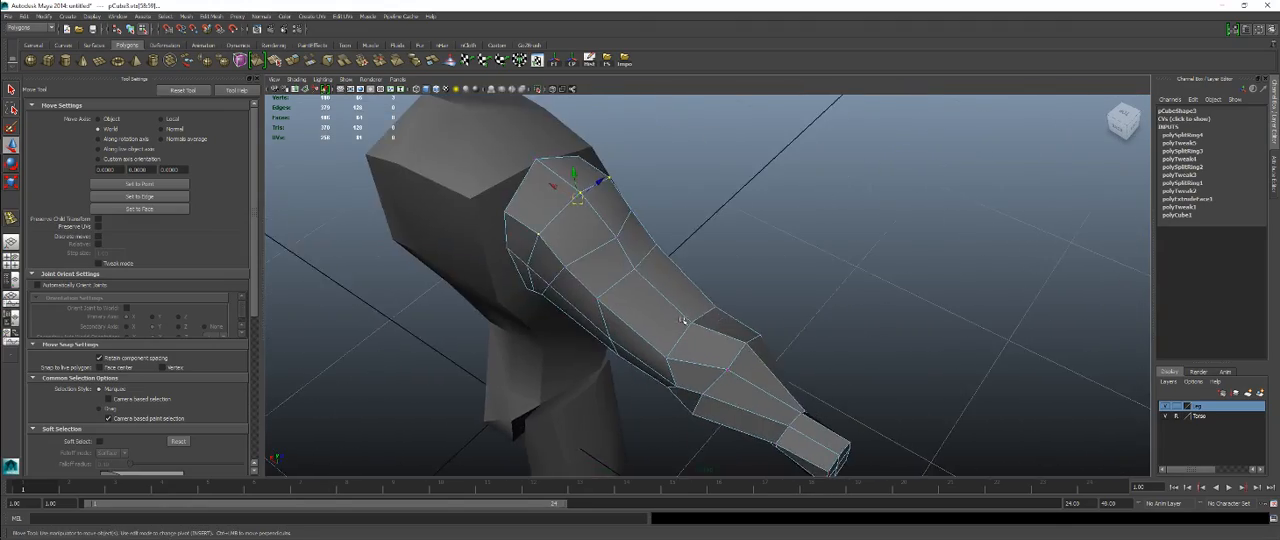
right_click_drag(600, 300, 690, 310, "alt")
mouse_move(690, 310)
left_mouse_down("alt")
mouse_move(648, 323)
mouse_move(706, 260)
mouse_move(503, 363)
mouse_move(720, 333)
mouse_move(680, 312)
mouse_move(692, 309)
mouse_move(686, 286)
mouse_move(694, 357)
mouse_move(702, 314)
left_mouse_up("alt")
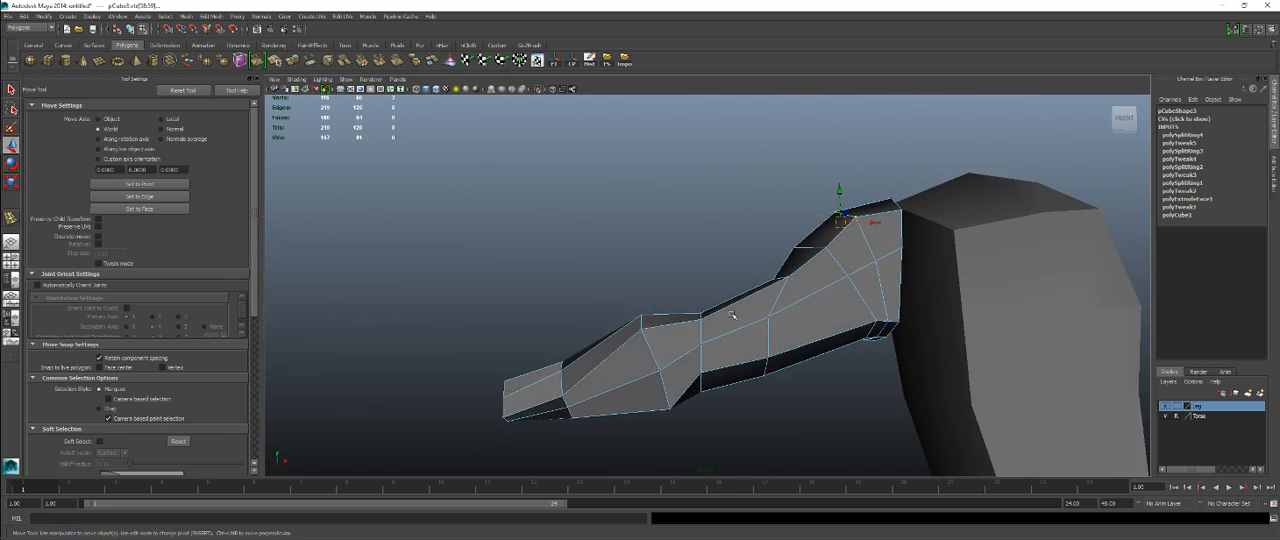
Step: Move the lower vertices of the mid-upper-arm loop toward the shoulder along the arm outline in the front view
key("space")
key("space")
key("space")
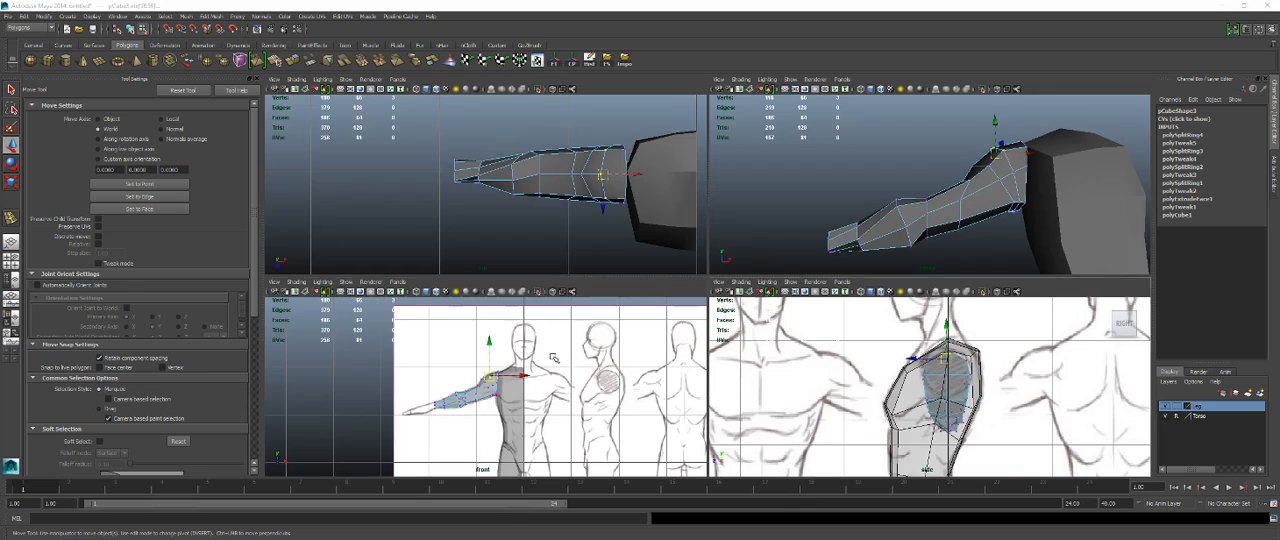
key("space")
right_click_drag(452, 388, 669, 329, "alt")
middle_click_drag(669, 329, 707, 272, "alt")
left_click(706, 286)
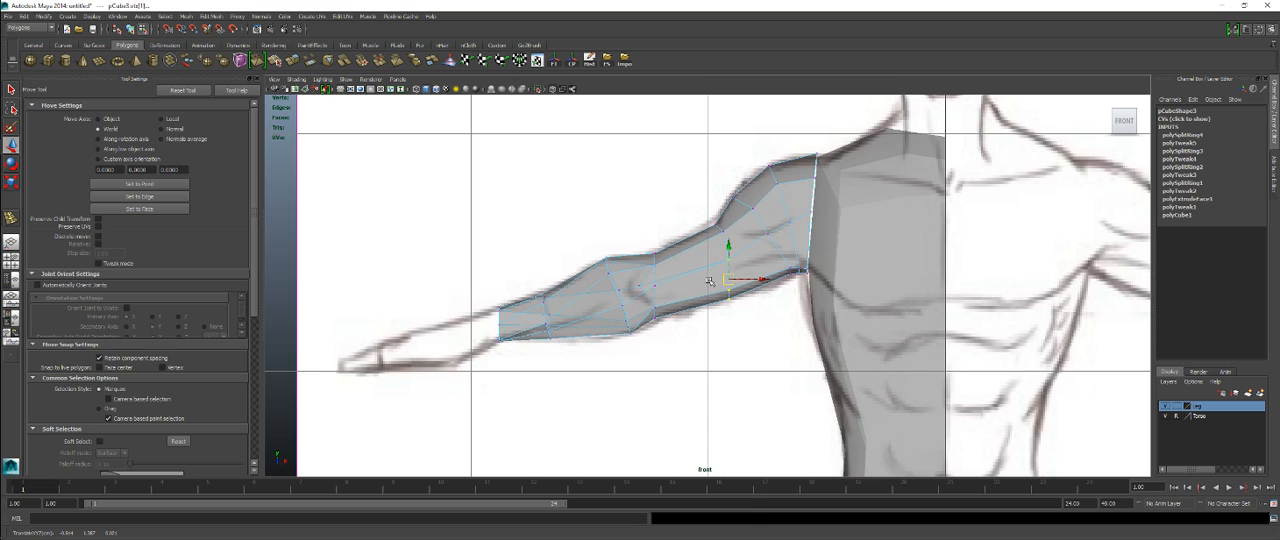
right_click_drag(709, 281, 750, 267)
Step: Insert an edge loop around the upper arm, midway between the elbow and the mid-upper-arm loop
right_click(709, 270, "shift")
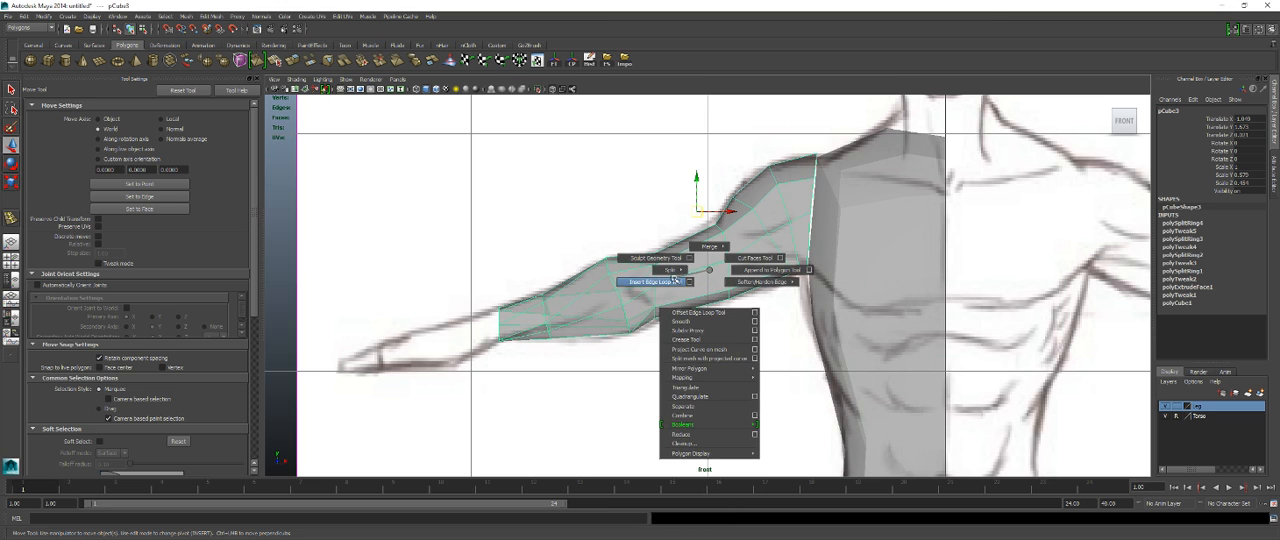
left_click(674, 281)
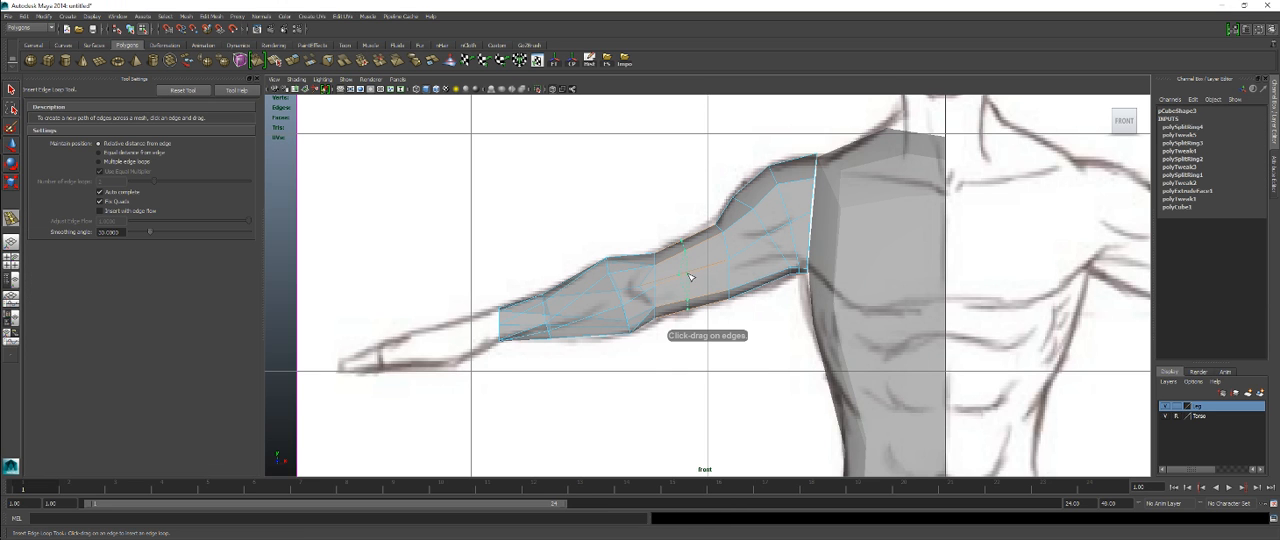
left_click(689, 277)
Step: Push the edges on the front side of the elbow back in depth to narrow the joint
key("space")
key("space")
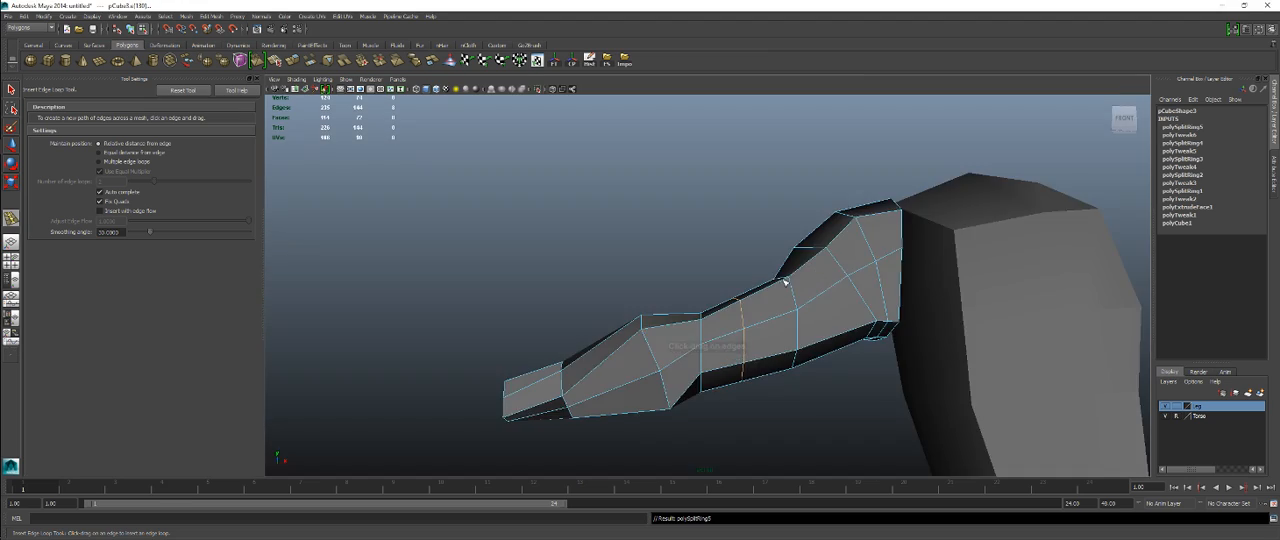
left_click_drag(785, 283, 663, 231, "alt")
right_click_drag(663, 231, 674, 369, "alt")
left_click_drag(674, 369, 687, 330, "alt")
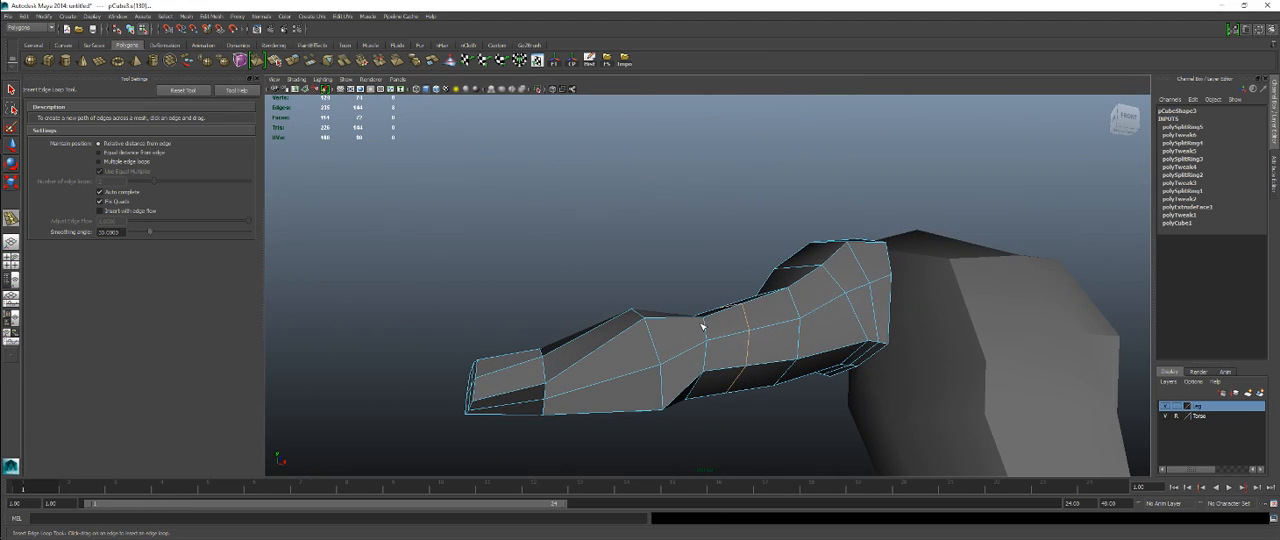
key("q")
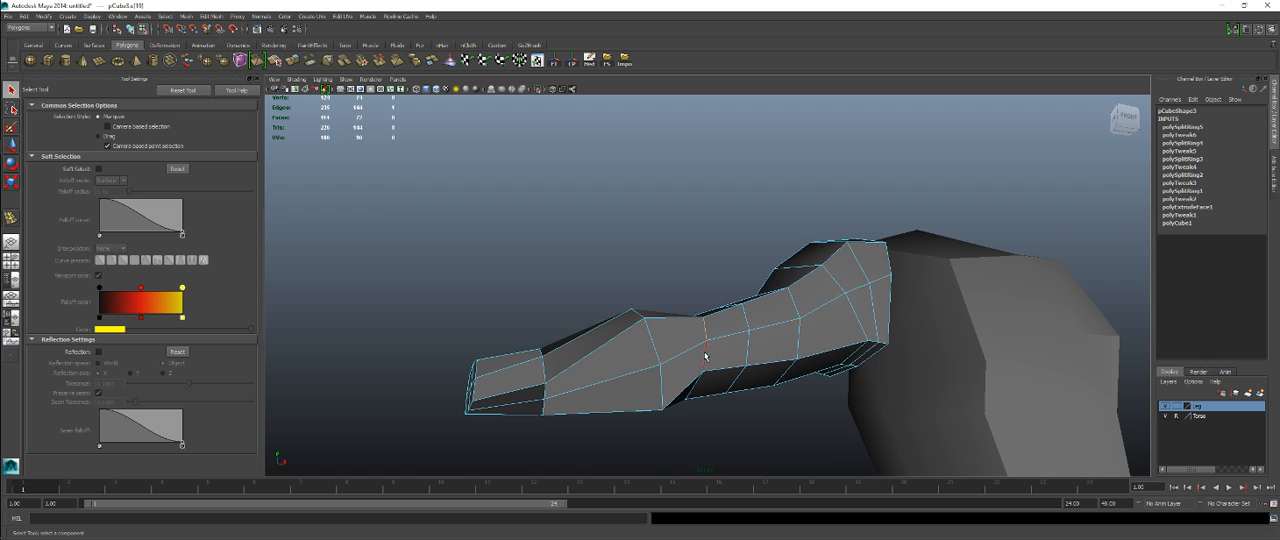
left_click_drag(705, 355, 741, 372, "alt")
key("w")
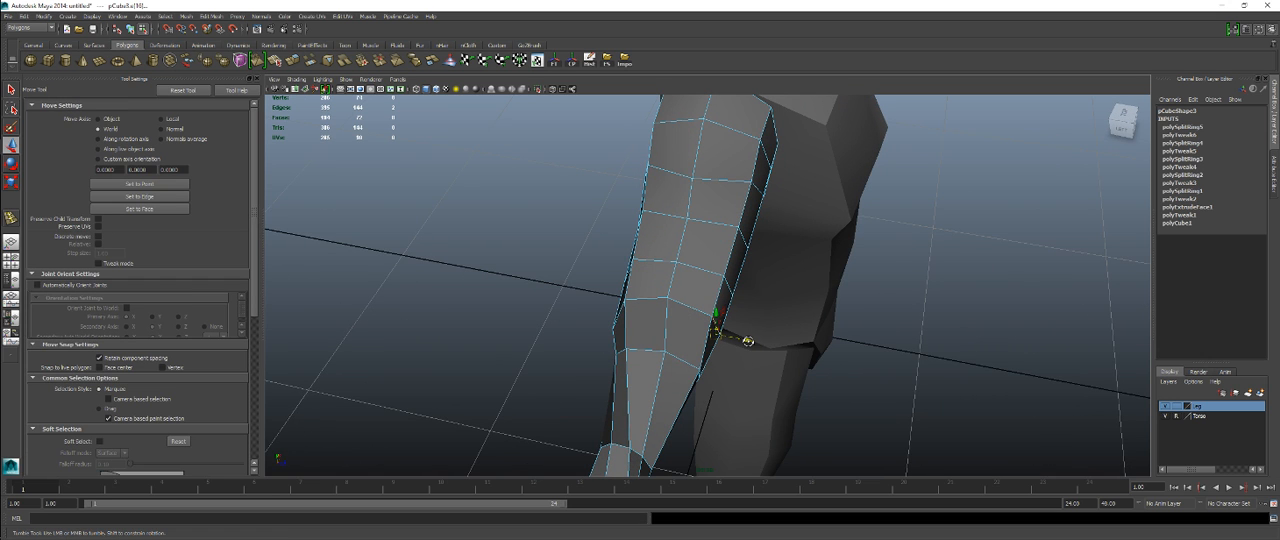
left_click(748, 342)
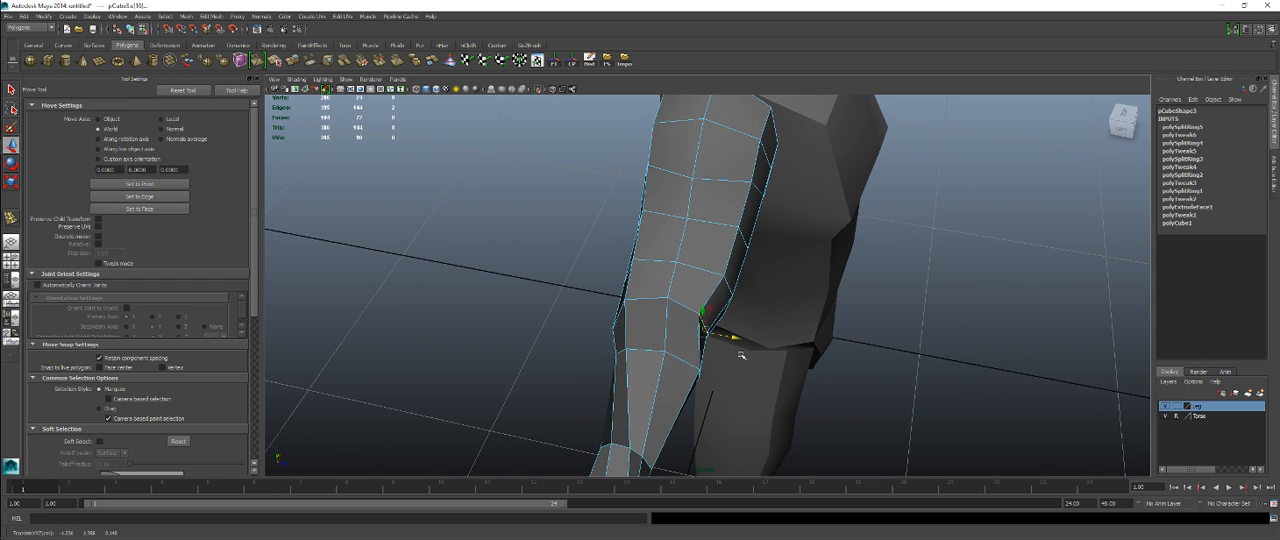
Step: Examine the elbow and the whole arm from several angles, with the arm selected as an object
left_click_drag(741, 355, 731, 249, "alt")
scroll(734, 300, "up", 4)
left_click_drag(736, 338, 700, 271, "alt")
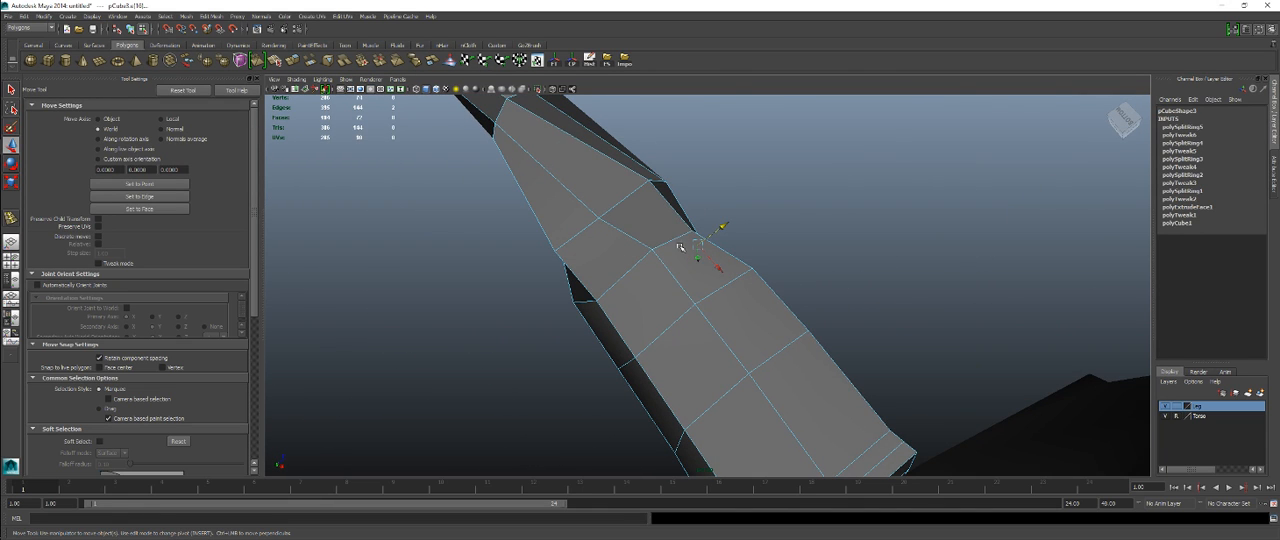
left_click_drag(766, 203, 688, 287, "alt")
right_click_drag(722, 298, 762, 278)
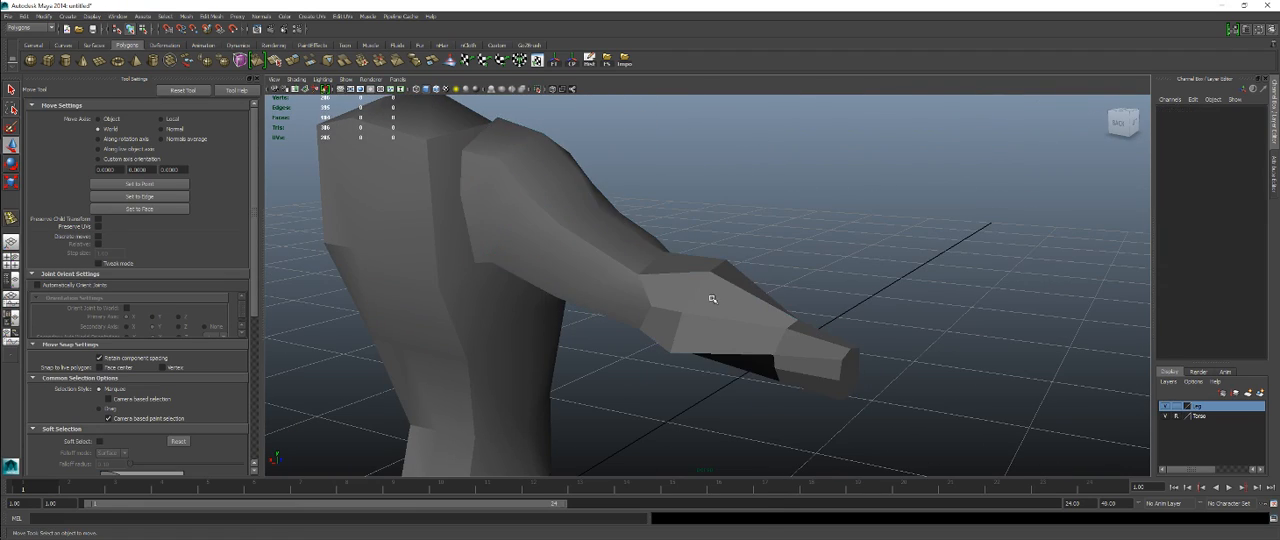
left_click(711, 297)
mouse_move(715, 294)
left_mouse_down("alt")
mouse_move(777, 268)
mouse_move(657, 306)
mouse_move(591, 257)
mouse_move(706, 302)
left_mouse_up("alt")
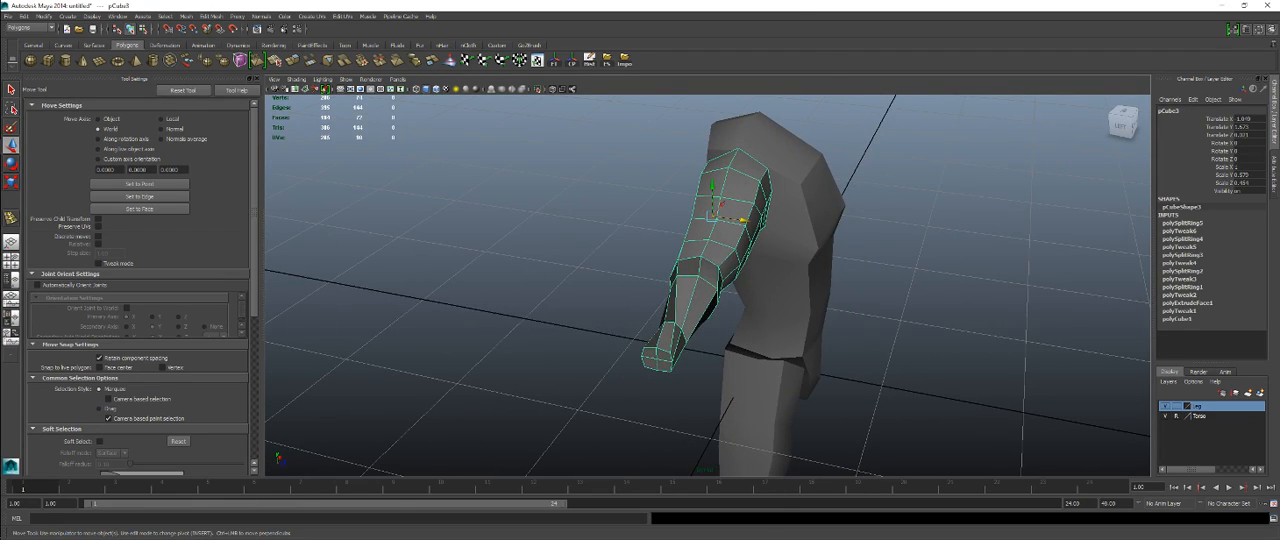